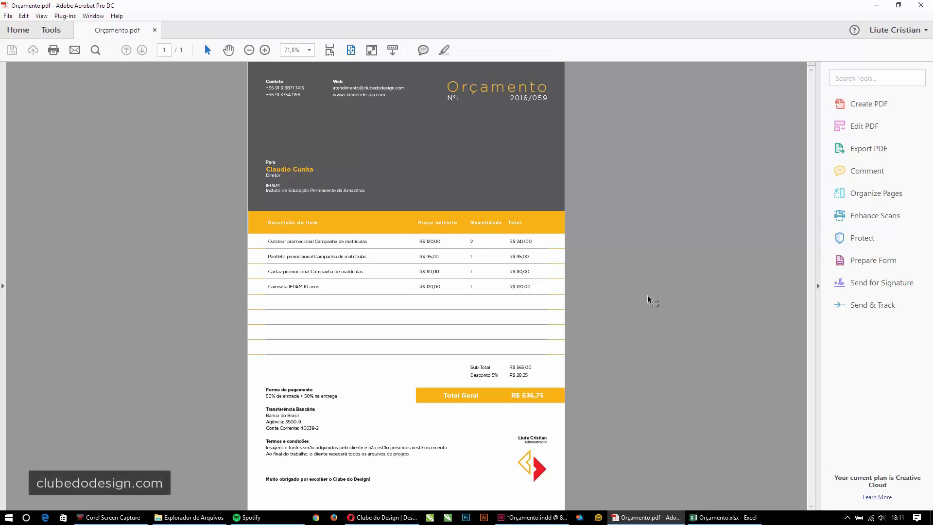
# - Compare the InDesign layout and quote PDF, then bring up the quote spreadsheet in Excel
pyautogui.click(535, 516)
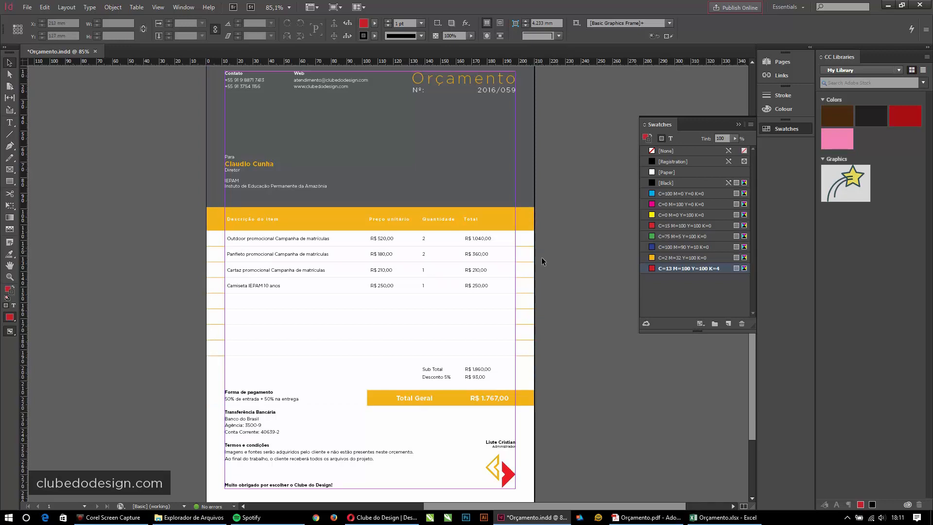
pyautogui.click(647, 518)
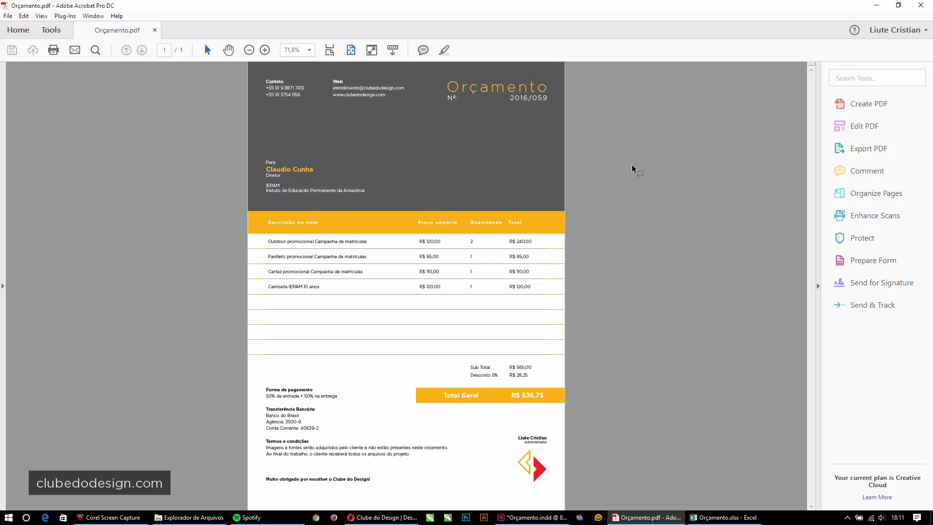
pyautogui.click(721, 517)
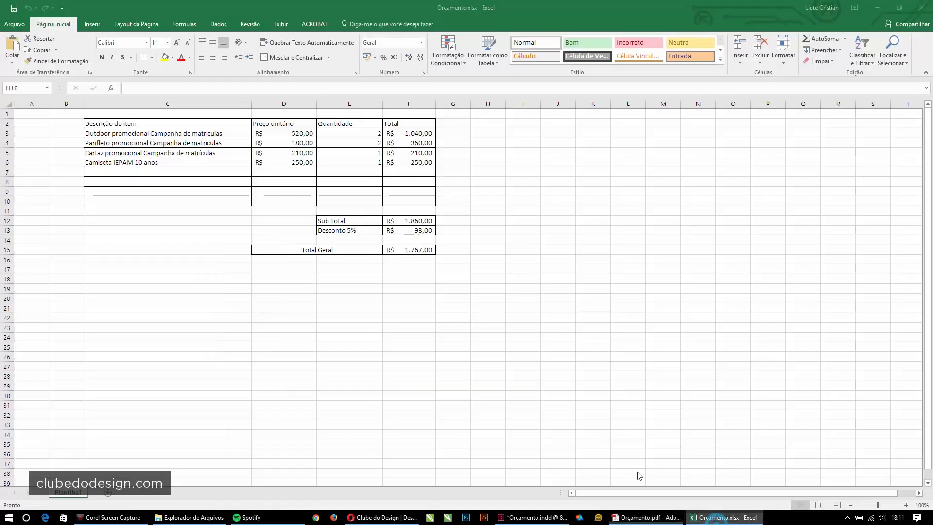
pyautogui.click(569, 249)
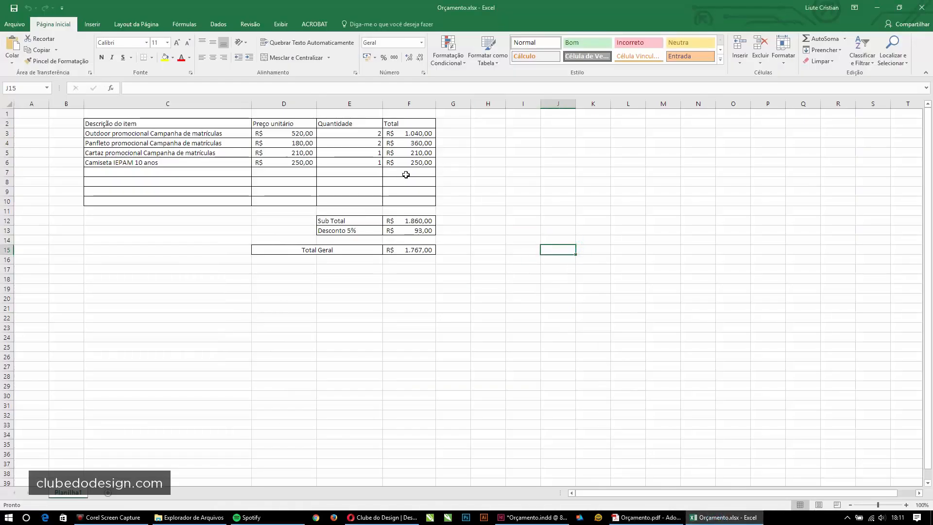
# - Check the formulas behind the item totals, Desconto 5%, Sub Total and Total Geral
pyautogui.click(413, 135)
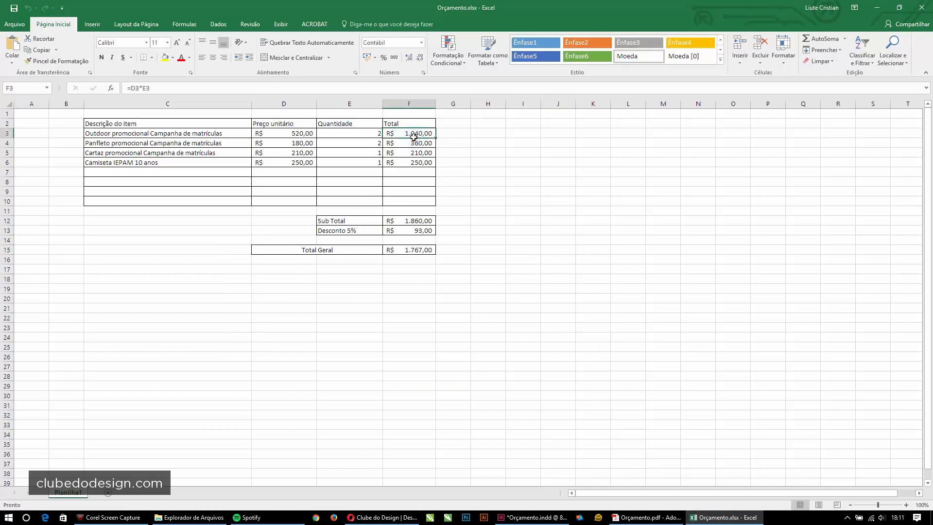
pyautogui.click(414, 142)
pyautogui.click(417, 154)
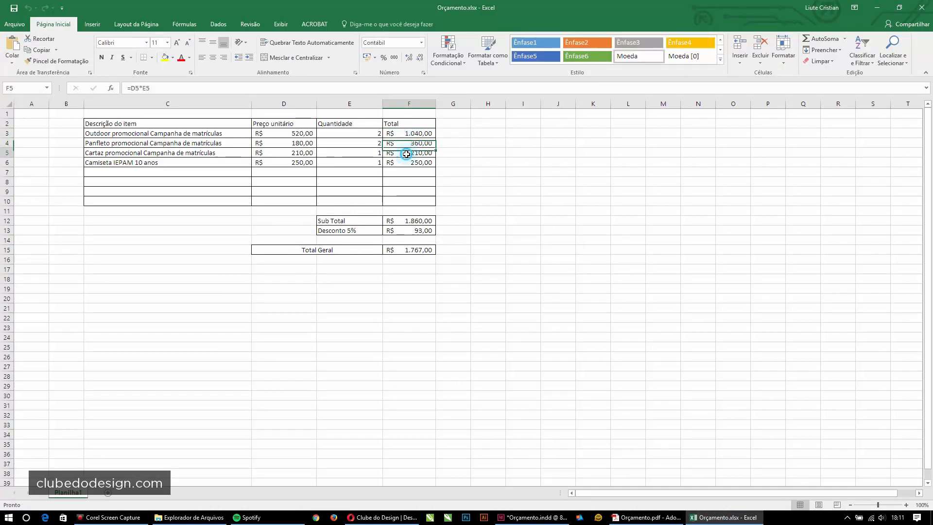
pyautogui.click(416, 228)
pyautogui.click(415, 221)
pyautogui.click(413, 229)
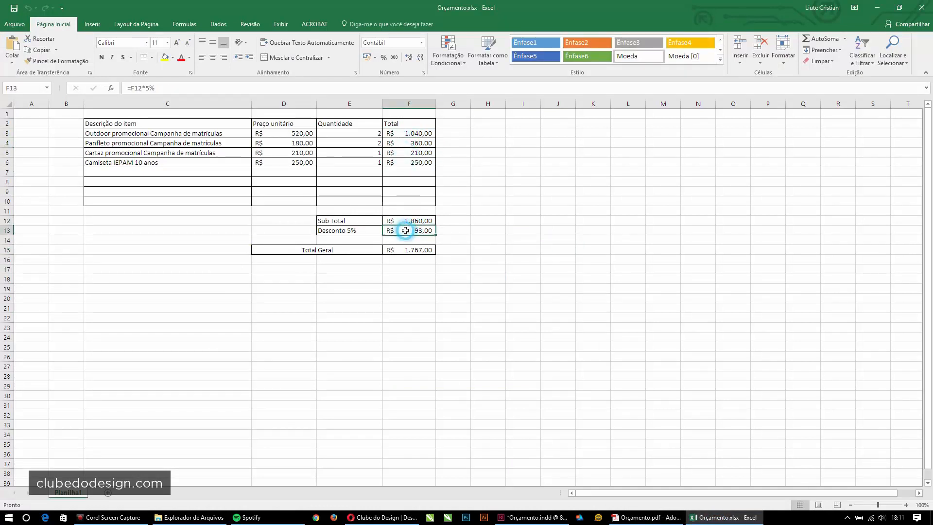
pyautogui.click(408, 248)
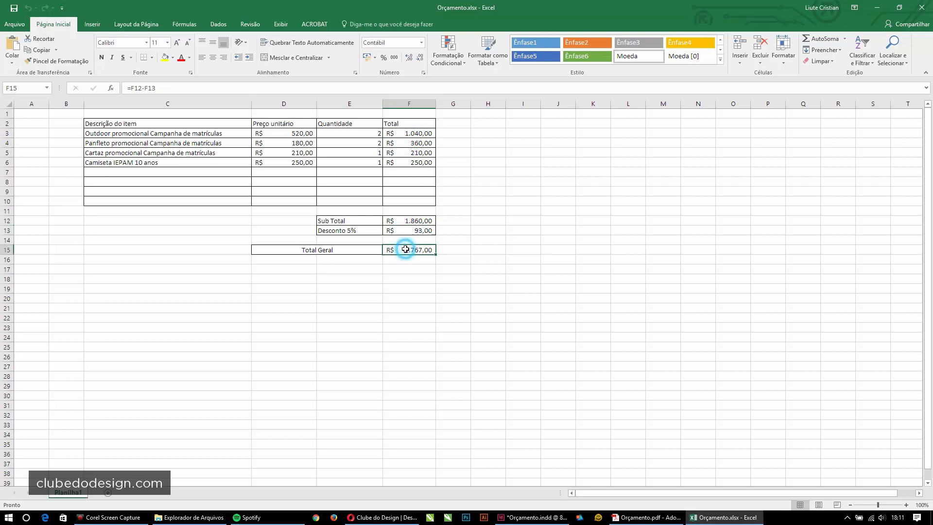
# - Set quantities in E3 and E4 to 1 and save the workbook
pyautogui.click(354, 135)
pyautogui.write('1')
pyautogui.press('Return')
pyautogui.write('1')
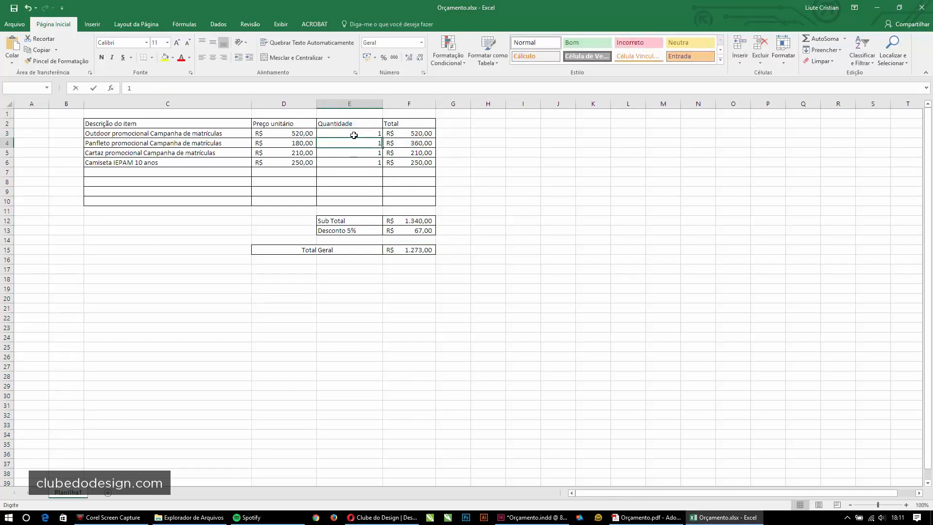
pyautogui.press('Return')
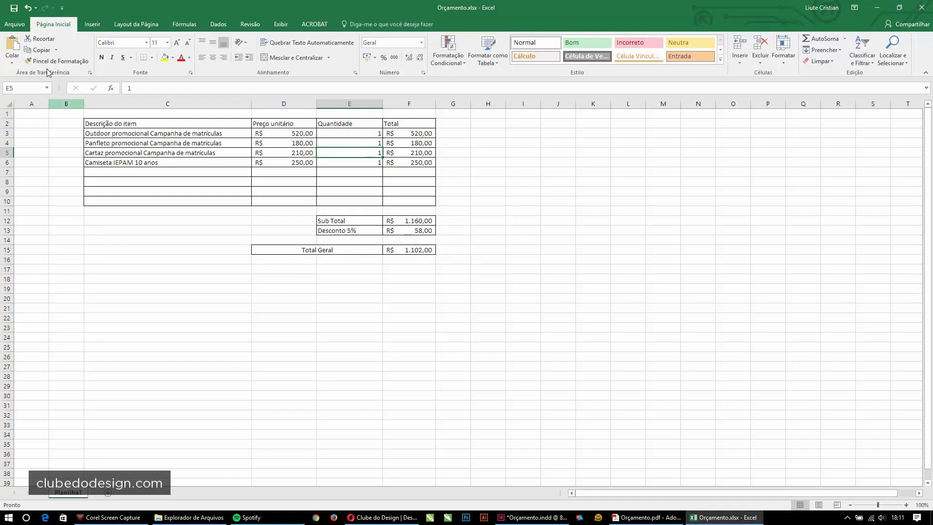
pyautogui.click(13, 11)
# - Close Excel and update the Orçamento.xlsx link in InDesign's Links panel
pyautogui.click(921, 7)
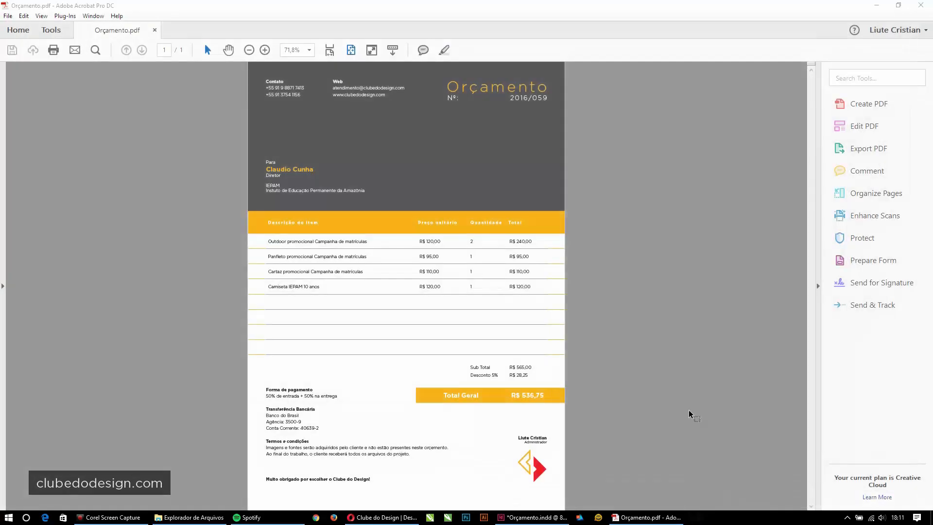
pyautogui.click(534, 517)
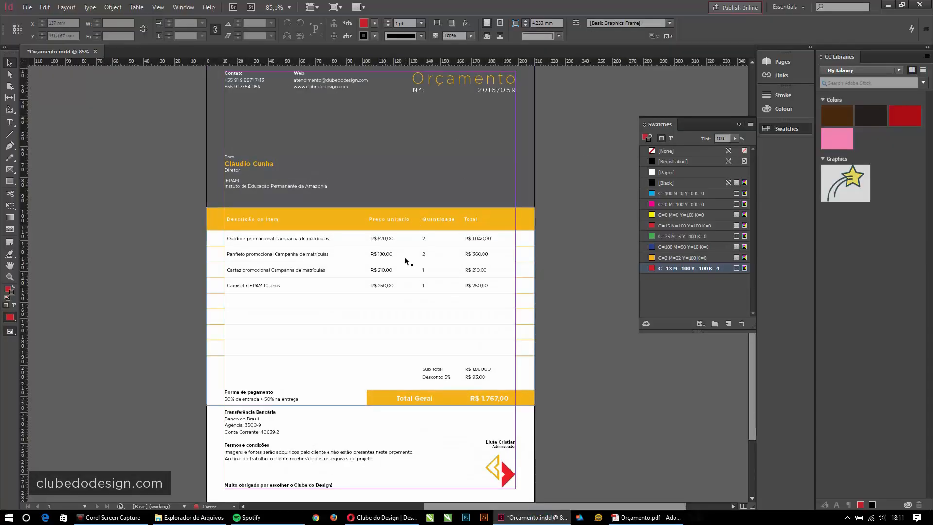
pyautogui.click(780, 75)
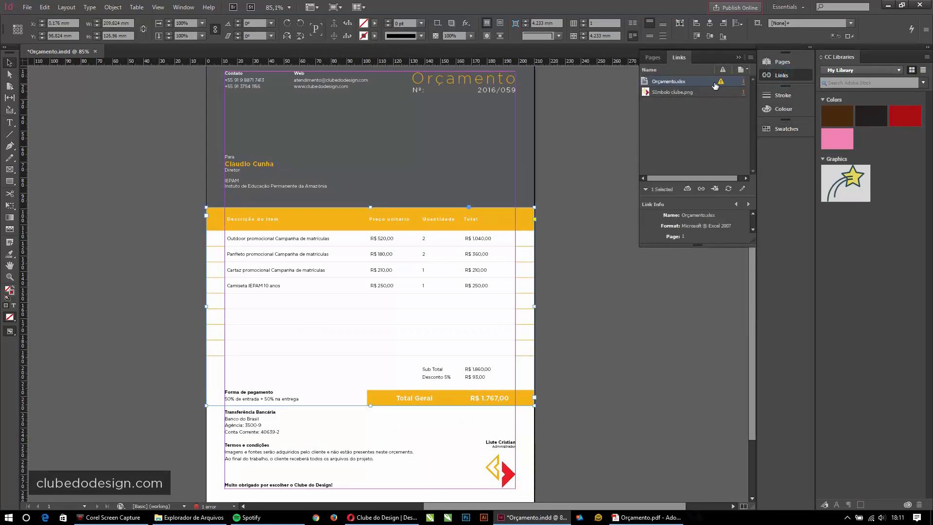
pyautogui.click(728, 188)
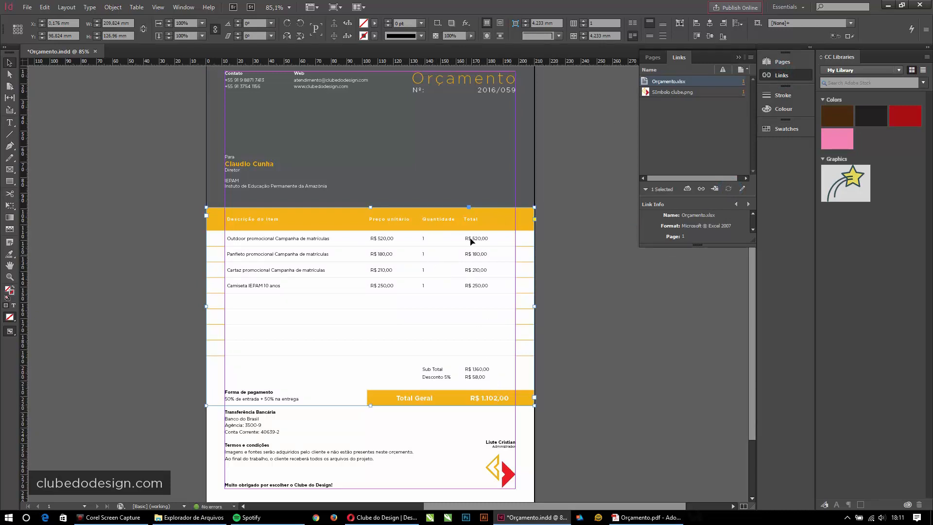
pyautogui.click(616, 290)
# - Compare the refreshed layout with the quote PDF, then collapse the Links panel
pyautogui.hotkey('alt', 'Tab')
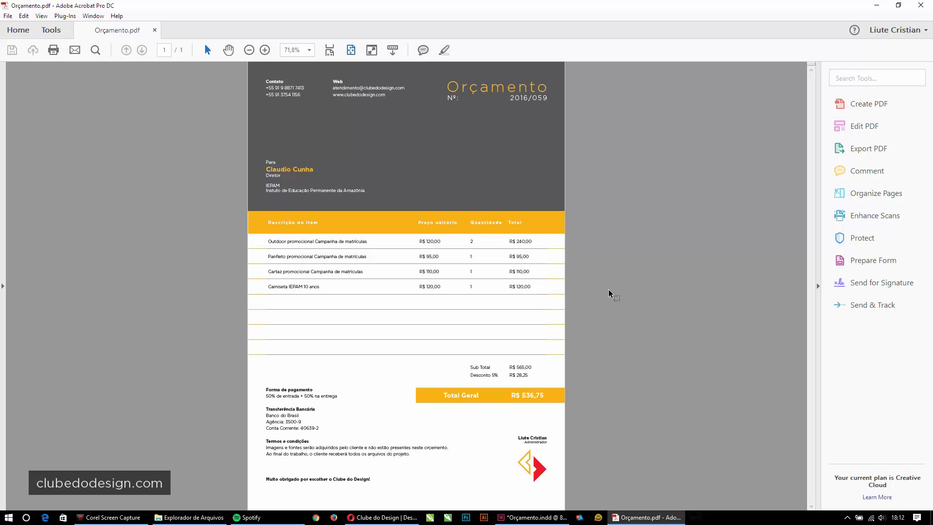
pyautogui.moveTo(408, 6); pyautogui.dragTo(932, 6)
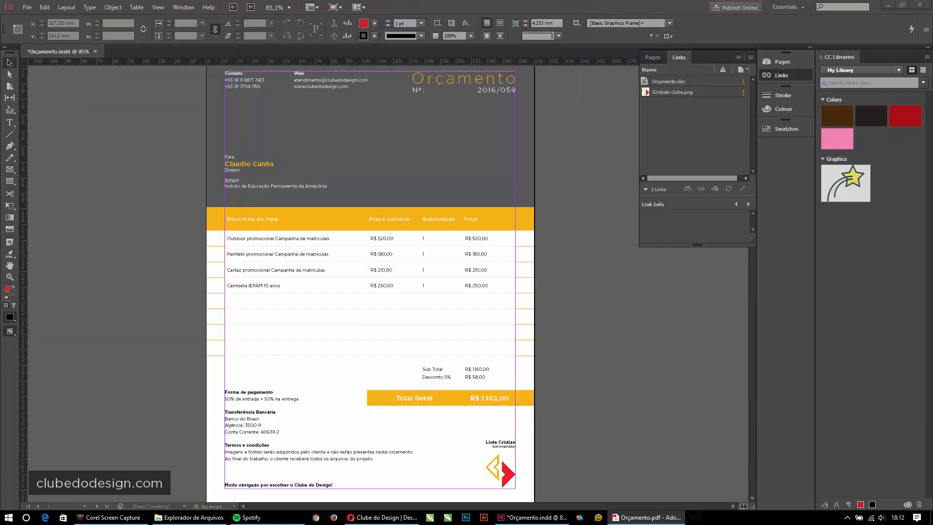
pyautogui.click(616, 297)
pyautogui.click(738, 57)
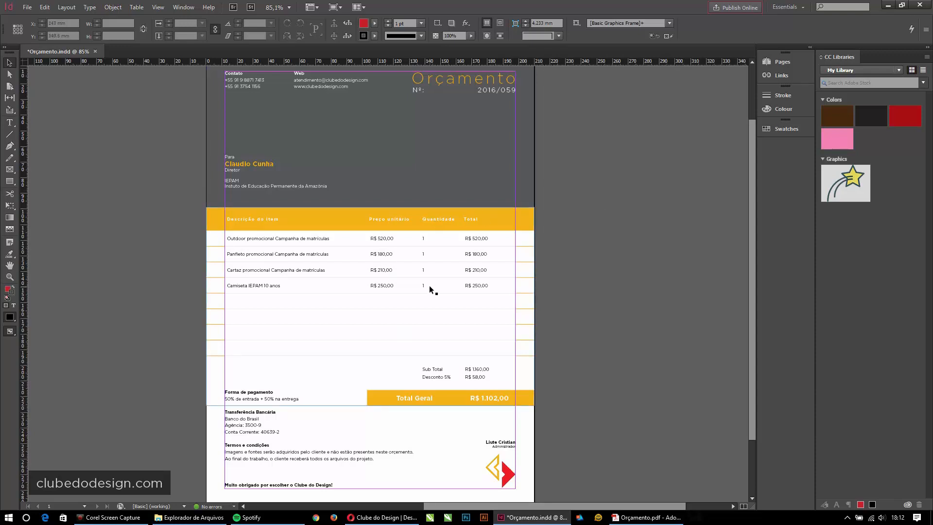
pyautogui.click(44, 8)
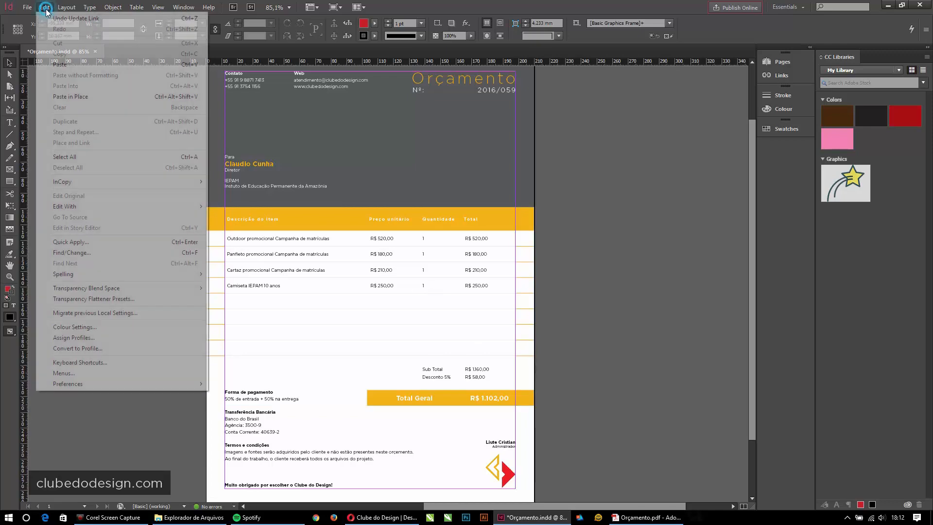
pyautogui.moveTo(81, 384)
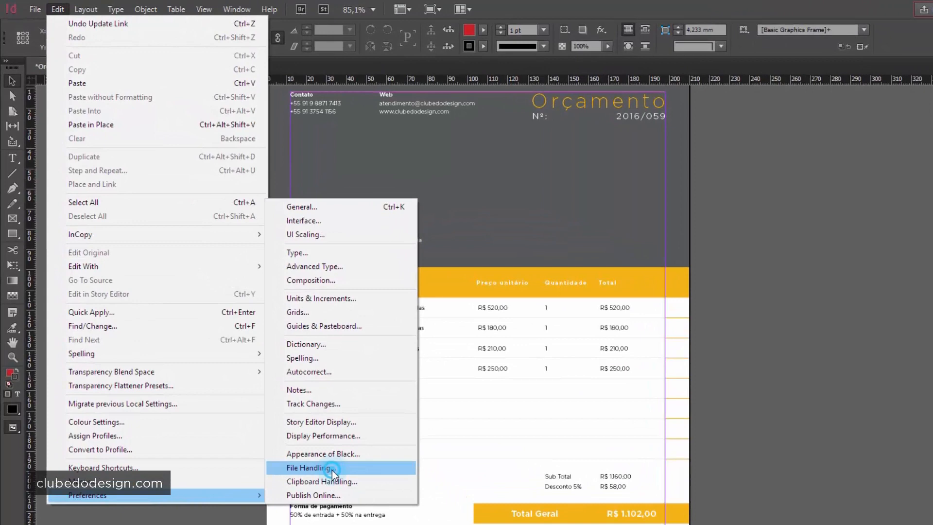
pyautogui.click(332, 472)
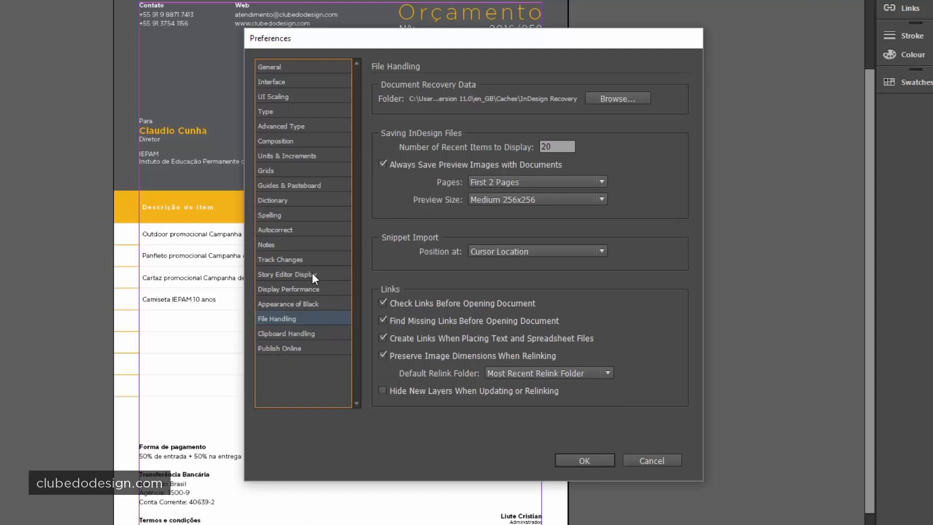
pyautogui.click(300, 333)
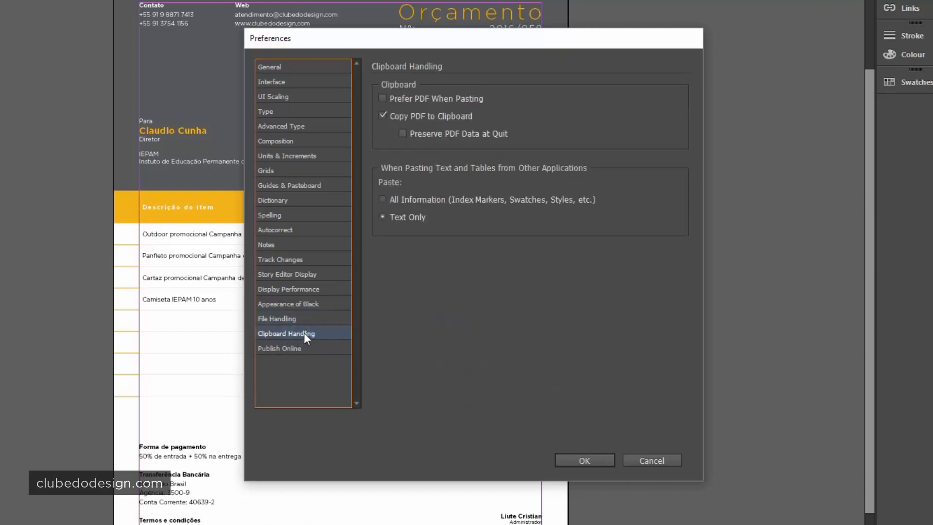
pyautogui.click(309, 320)
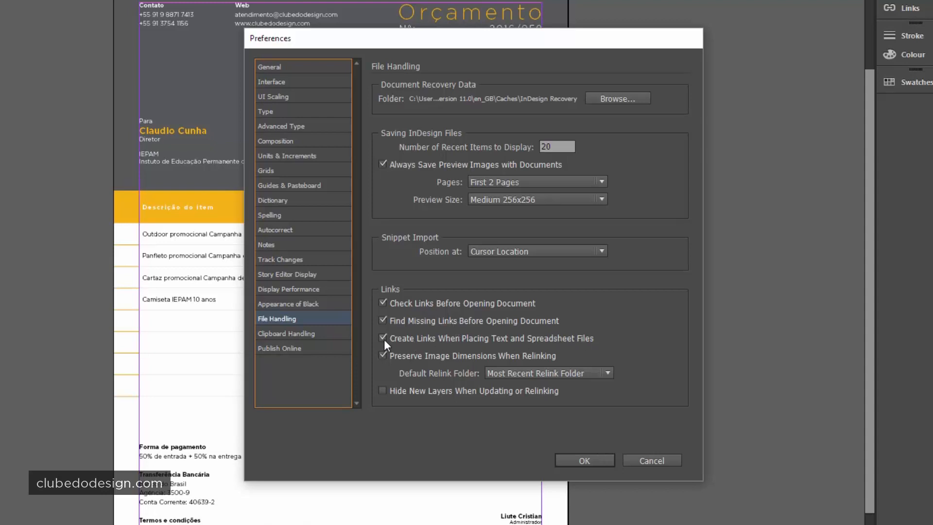
pyautogui.click(600, 459)
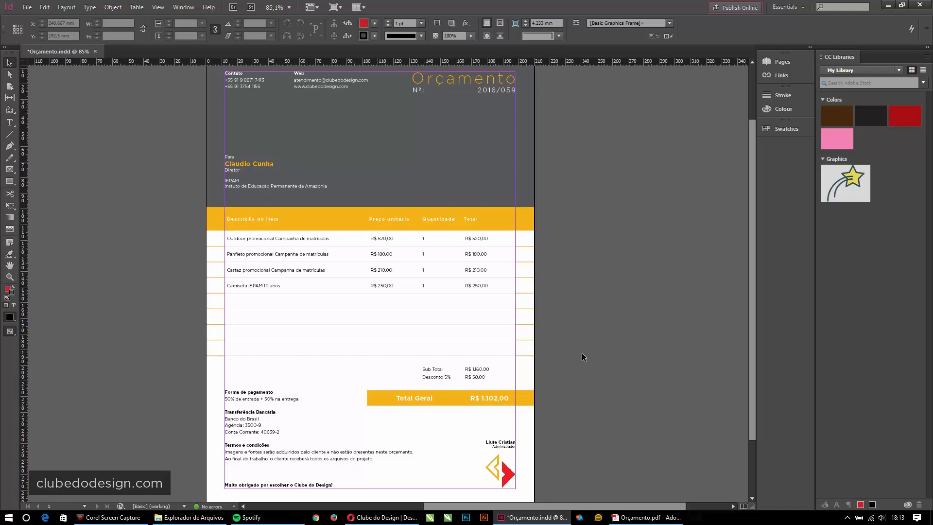
# - Start a new Print-intent document with Facing Pages turned off
pyautogui.click(605, 302)
pyautogui.click(299, 94)
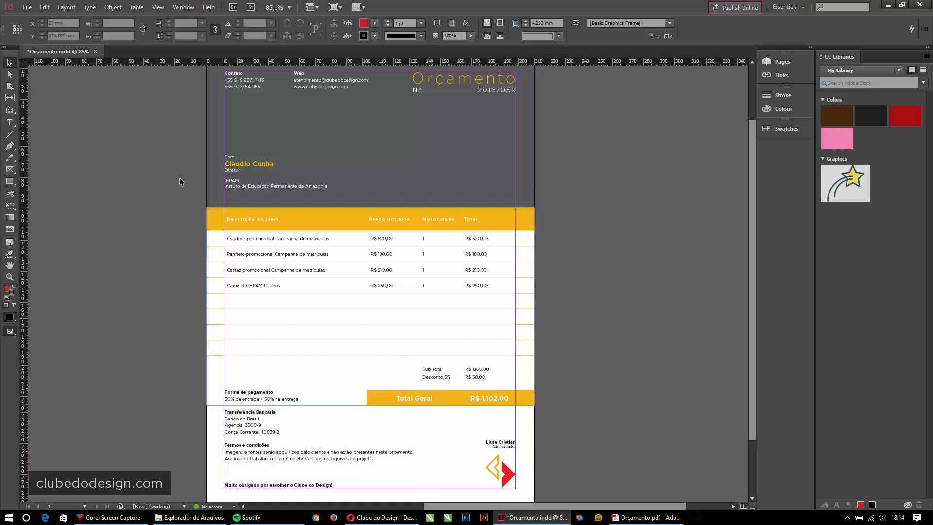
pyautogui.click(27, 7)
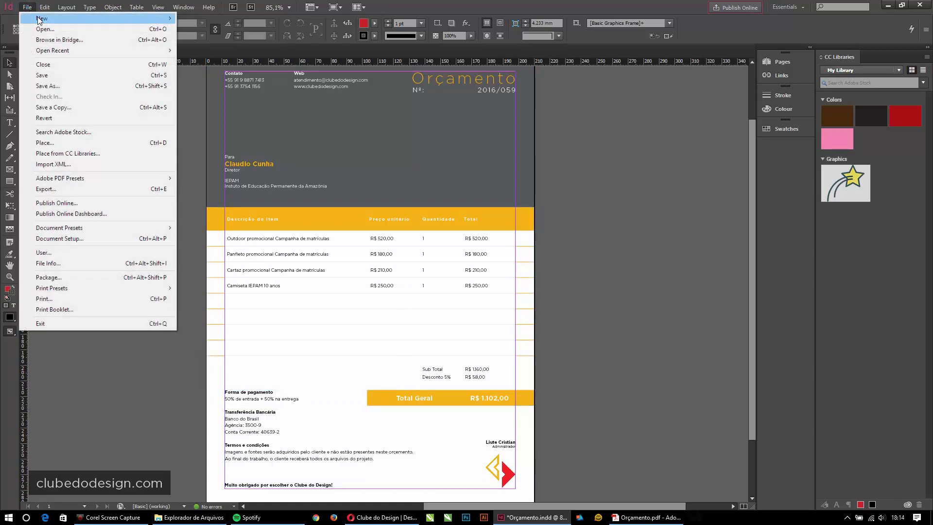
pyautogui.moveTo(42, 18)
pyautogui.click(196, 19)
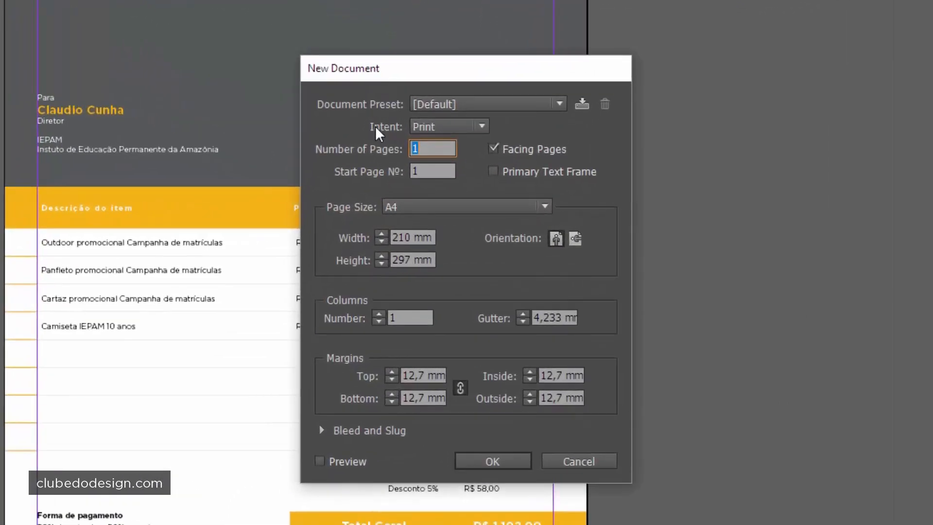
pyautogui.click(444, 127)
pyautogui.click(439, 145)
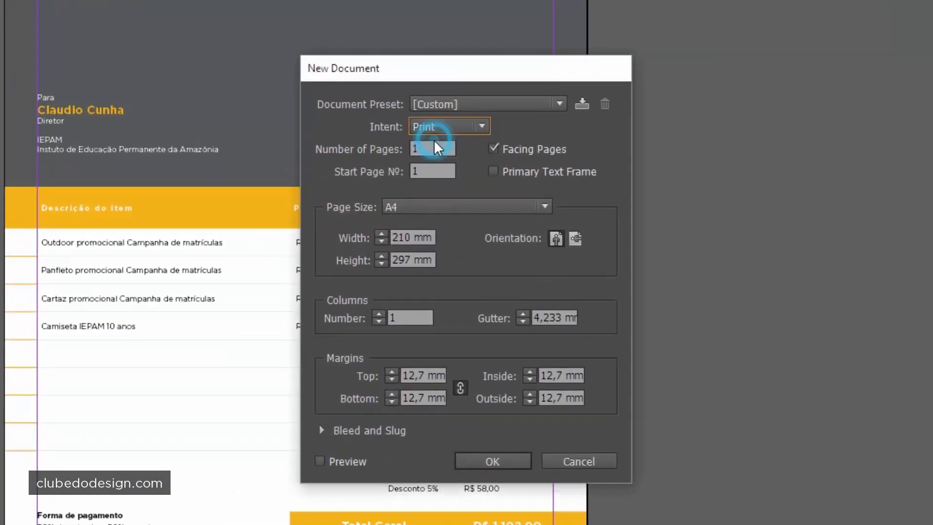
pyautogui.click(493, 150)
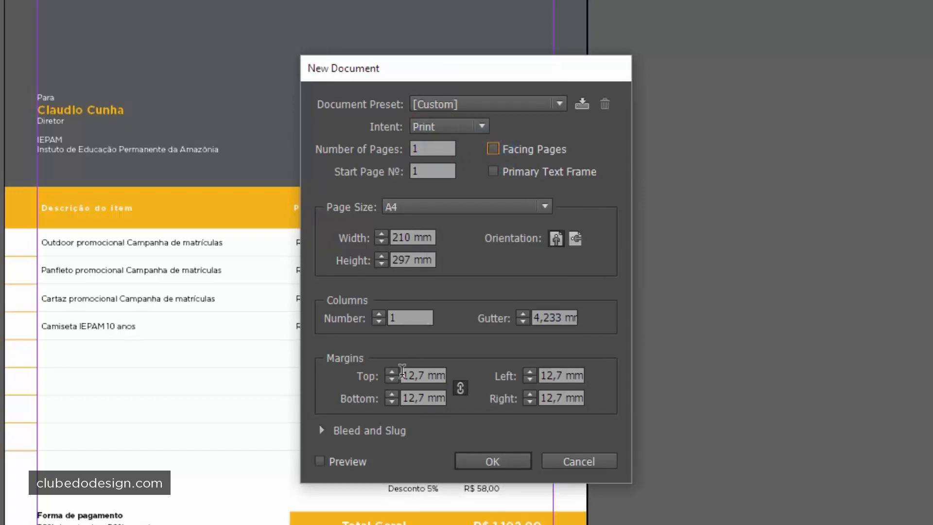
# - Set all four margins to 12 mm and create the A4 document
pyautogui.click(415, 374)
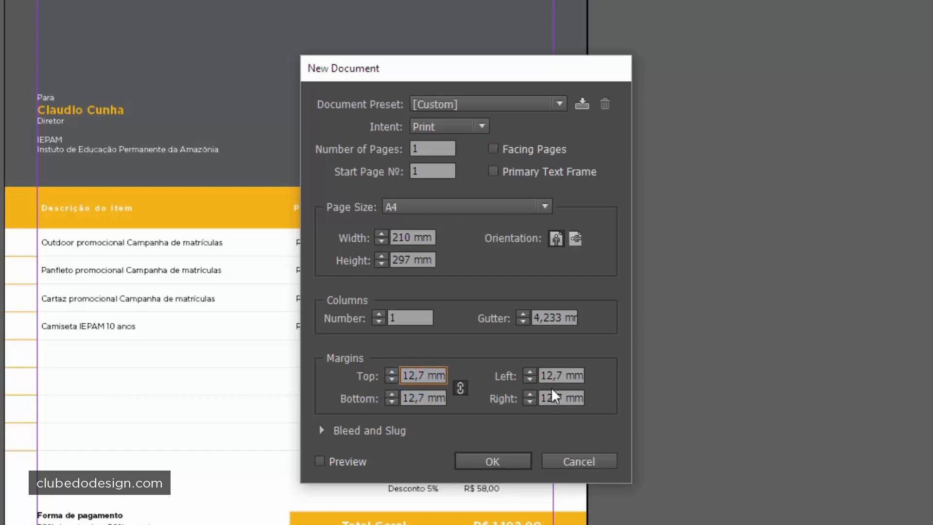
pyautogui.press('Delete')
pyautogui.press('Delete')
pyautogui.press('Tab')
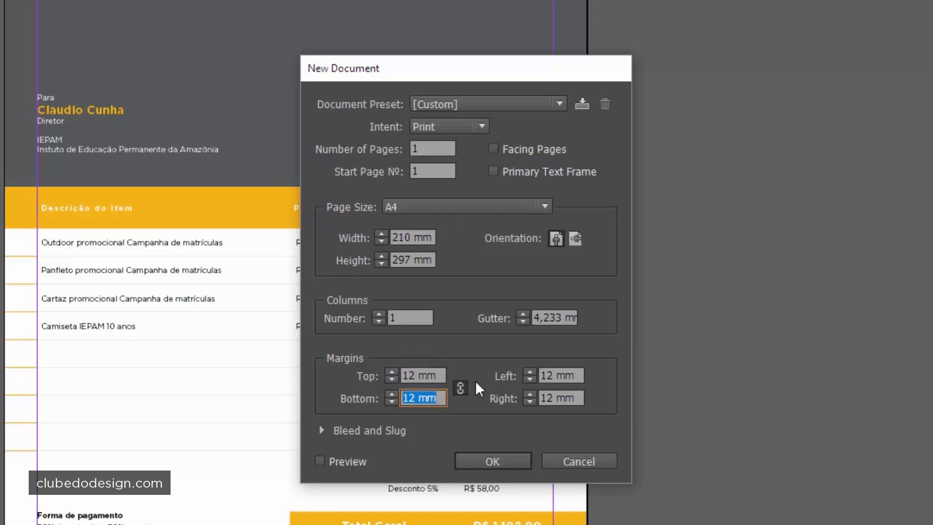
pyautogui.click(420, 372)
pyautogui.press('Tab')
pyautogui.click(484, 456)
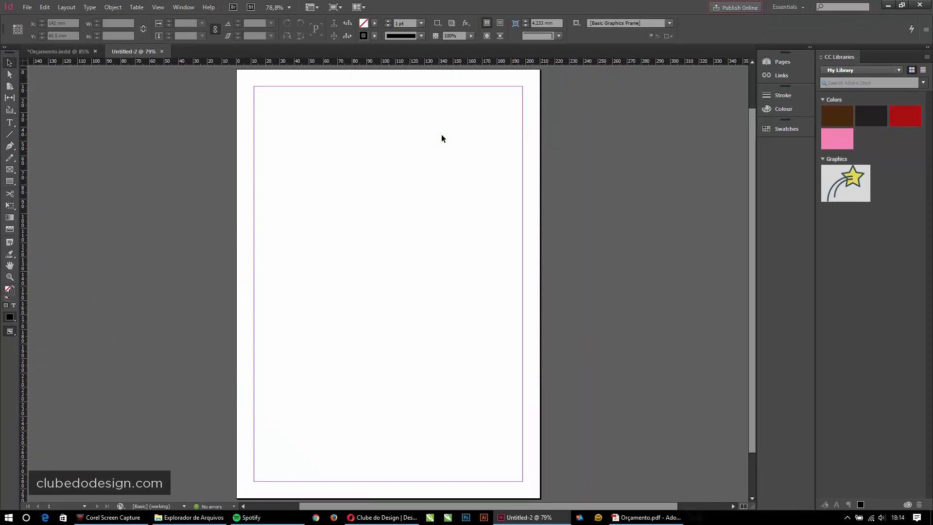
# - Reset the Essentials workspace to its default layout
pyautogui.click(792, 8)
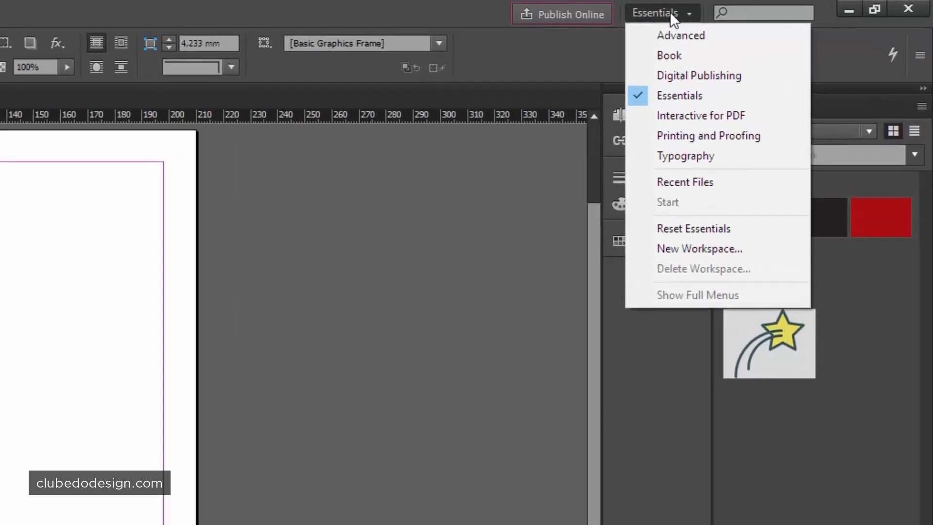
pyautogui.click(689, 228)
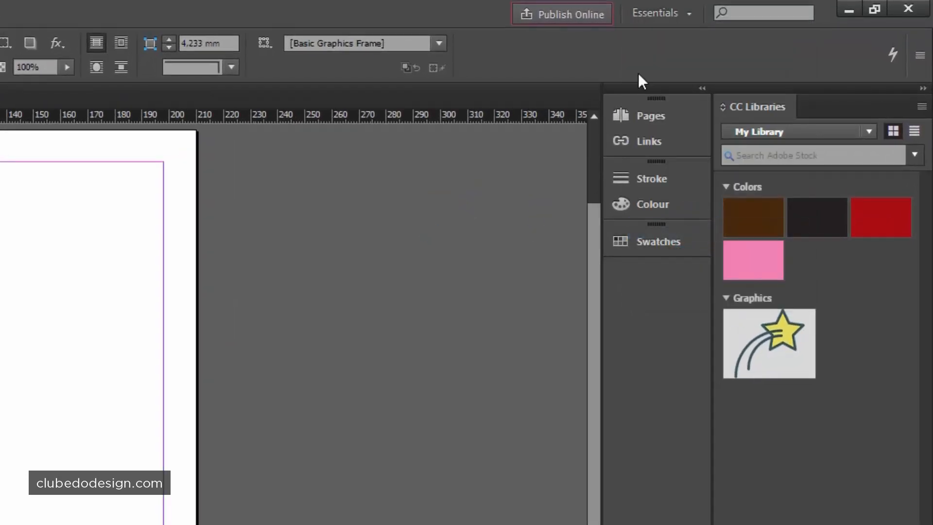
pyautogui.click(677, 10)
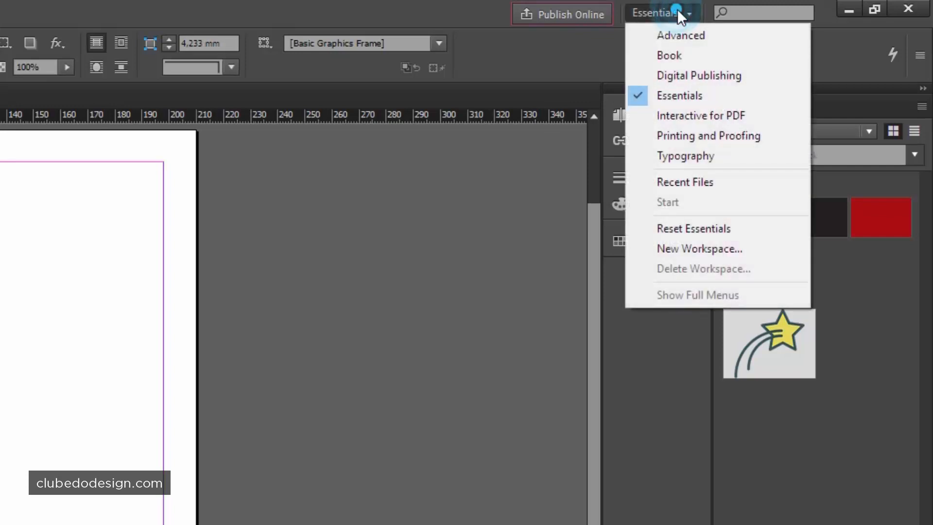
pyautogui.click(703, 99)
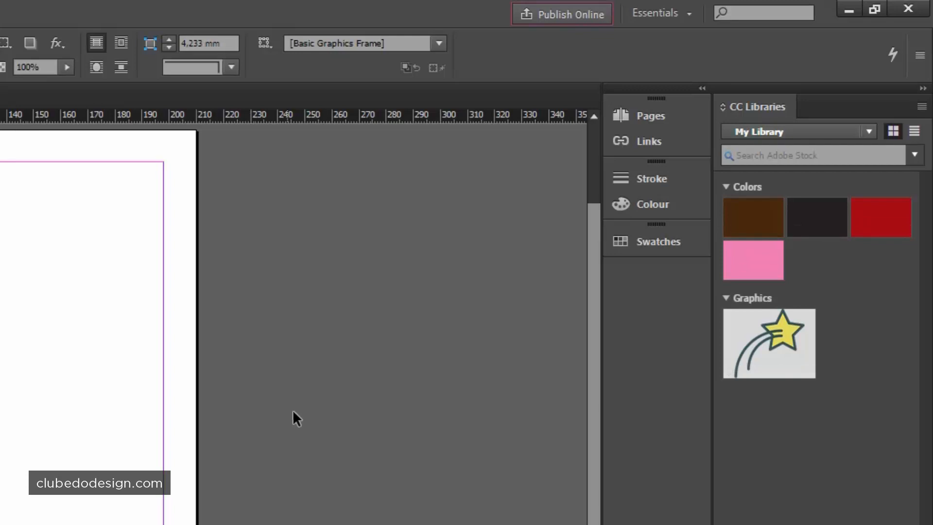
# - Switch to the Typography workspace and reset it to its defaults
pyautogui.click(674, 16)
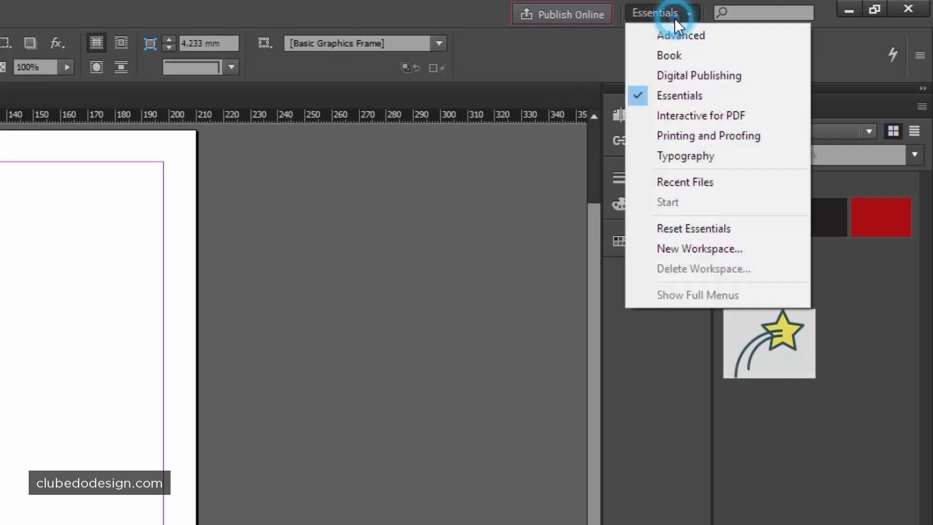
pyautogui.click(675, 151)
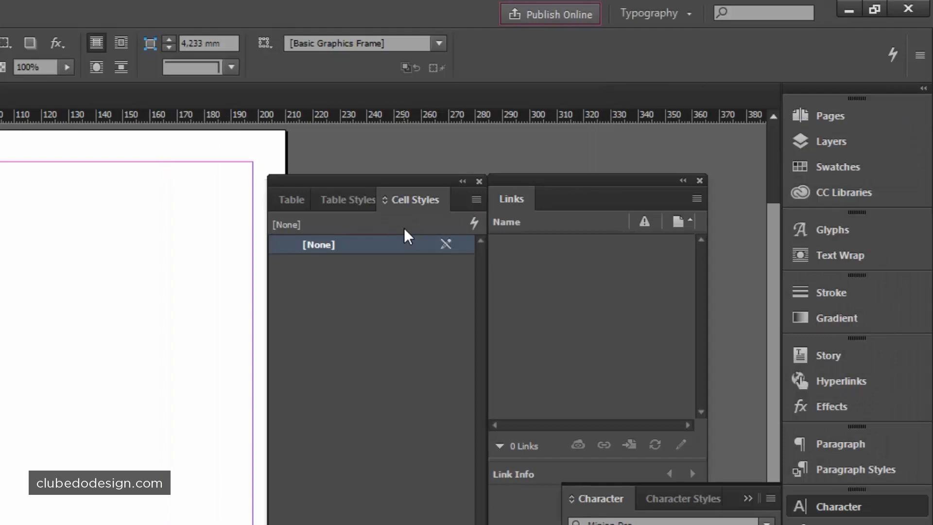
pyautogui.click(687, 14)
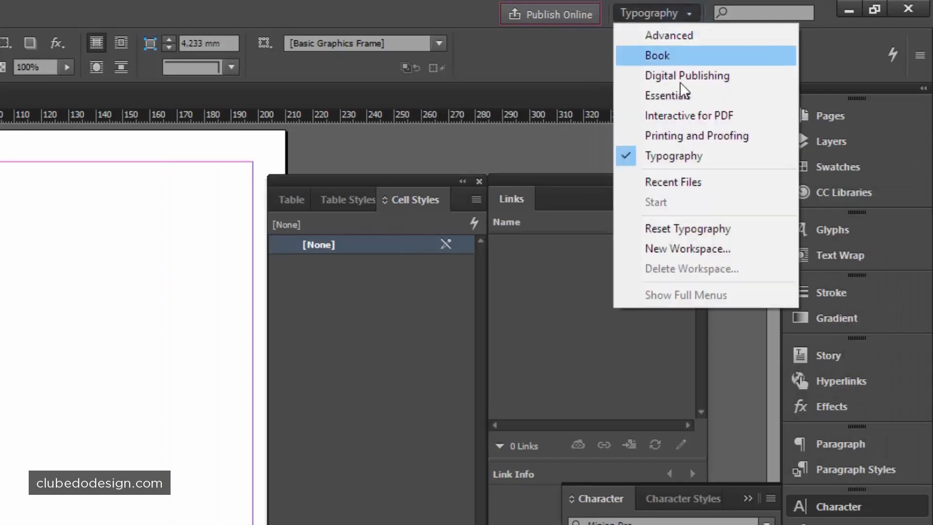
pyautogui.click(690, 229)
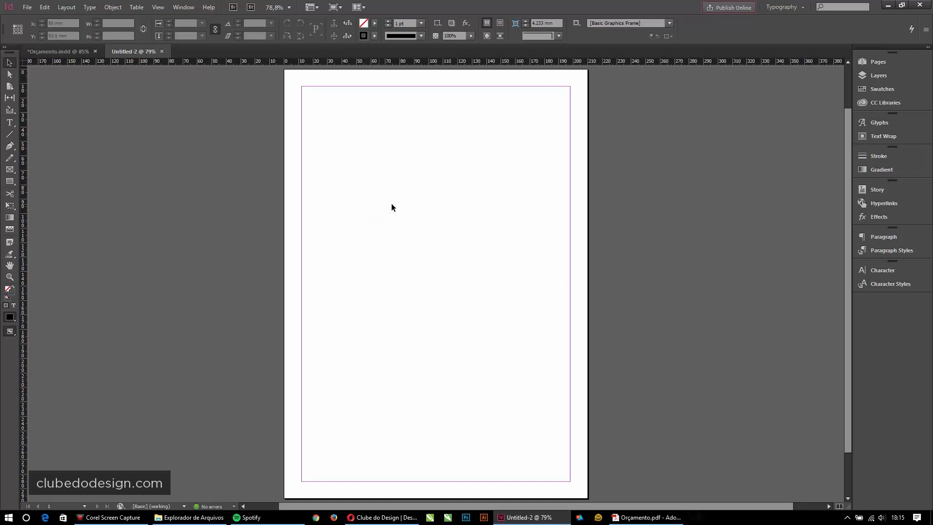
pyautogui.click(408, 197)
pyautogui.click(10, 182)
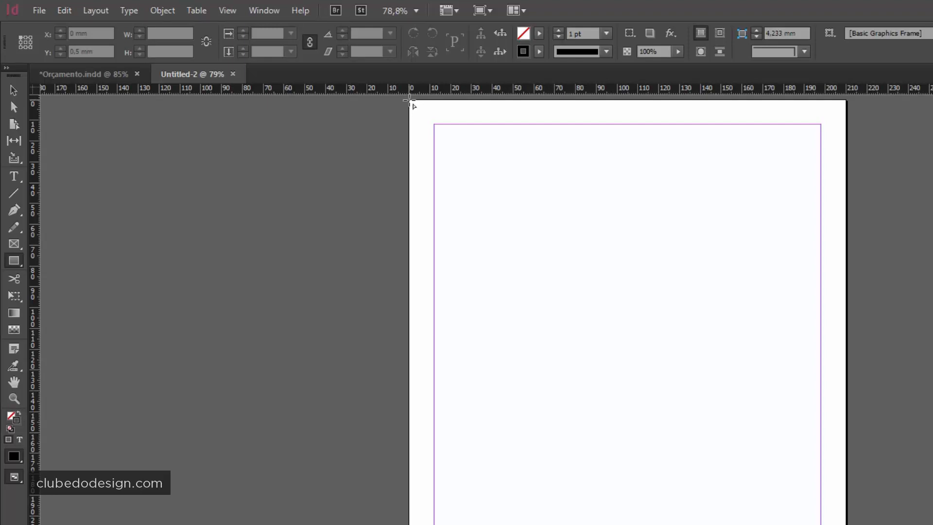
# - Draw a 210 × 105 mm frame starting at the page's top-left corner (0, 0)
pyautogui.moveTo(409, 100)
pyautogui.mouseDown()
pyautogui.moveTo(804, 335)
pyautogui.moveTo(844, 342)
pyautogui.moveTo(845, 318)
pyautogui.mouseUp()
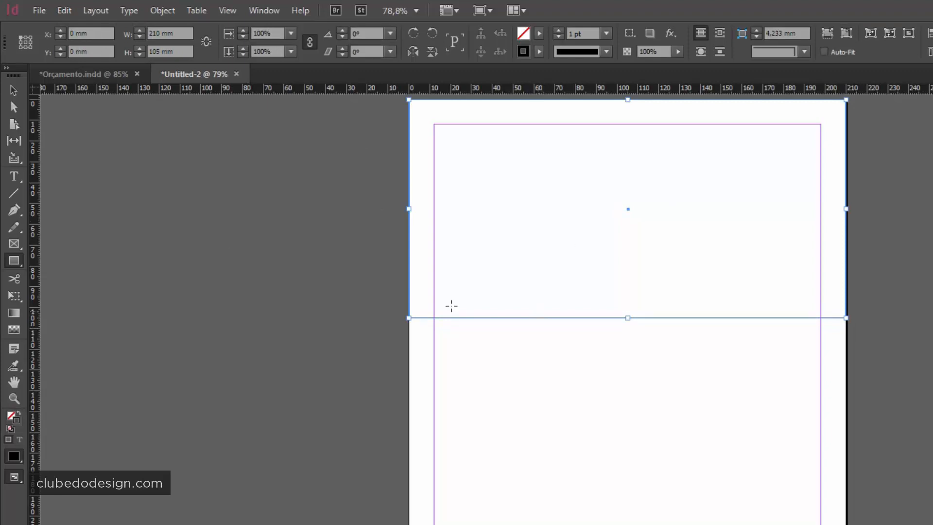
pyautogui.click(14, 90)
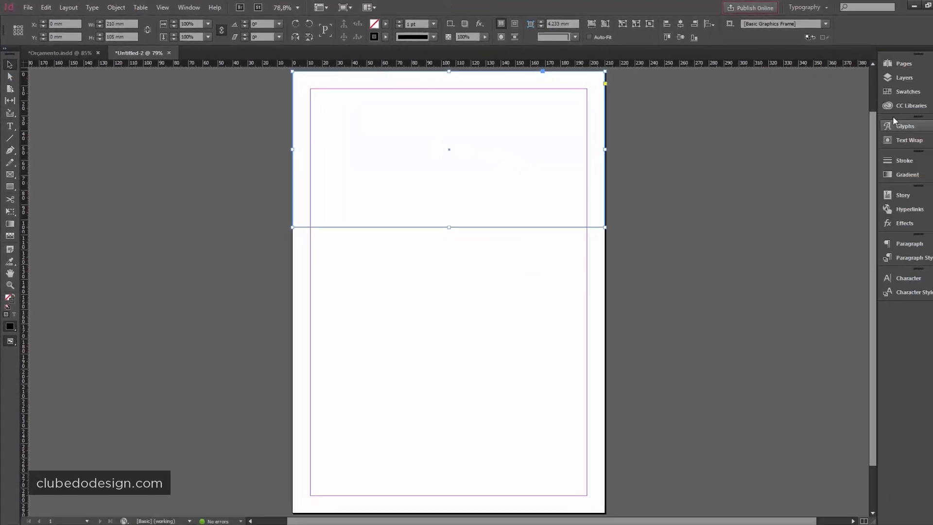
pyautogui.click(904, 92)
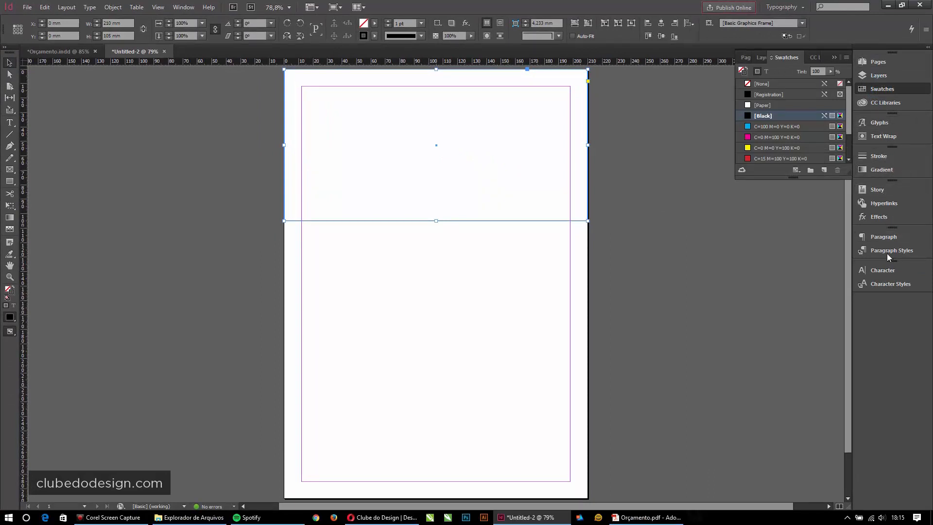
pyautogui.click(176, 9)
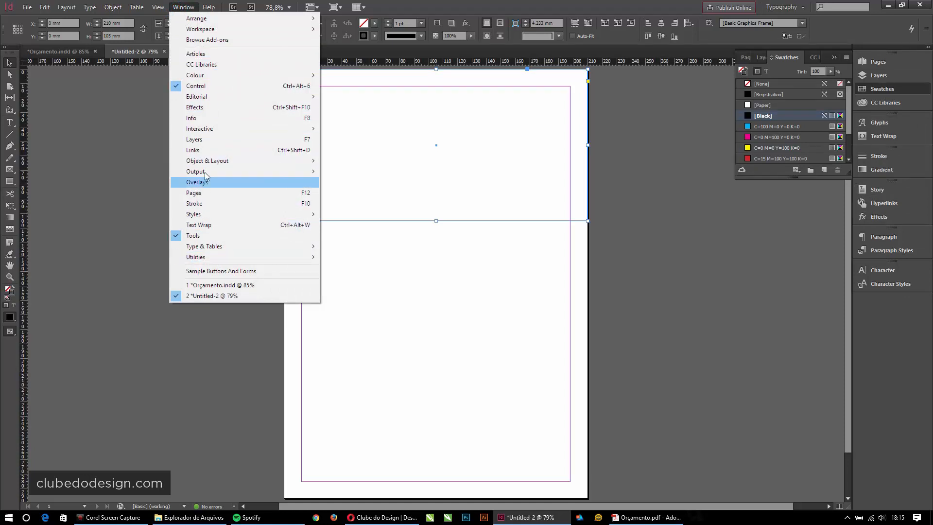
# - Enlarge the Swatches panel and duplicate Black as a new Black copy swatch
pyautogui.click(892, 90)
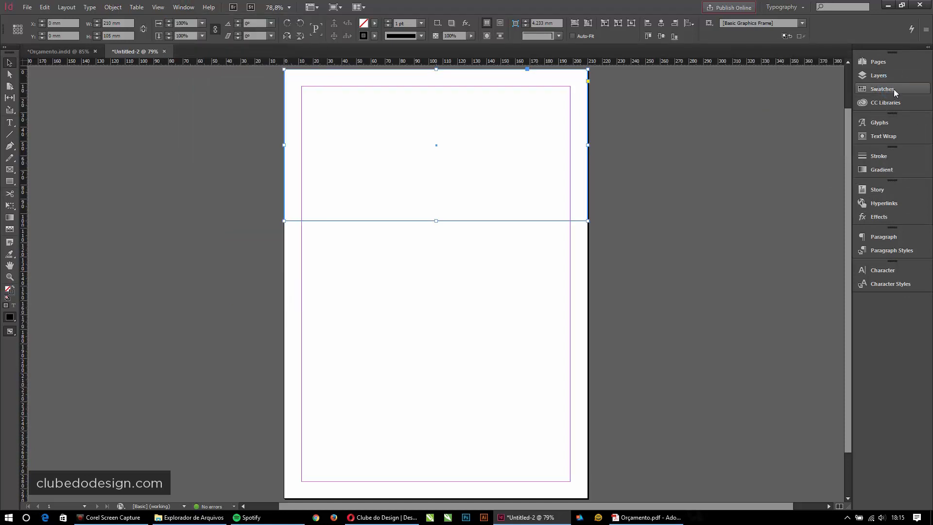
pyautogui.click(892, 89)
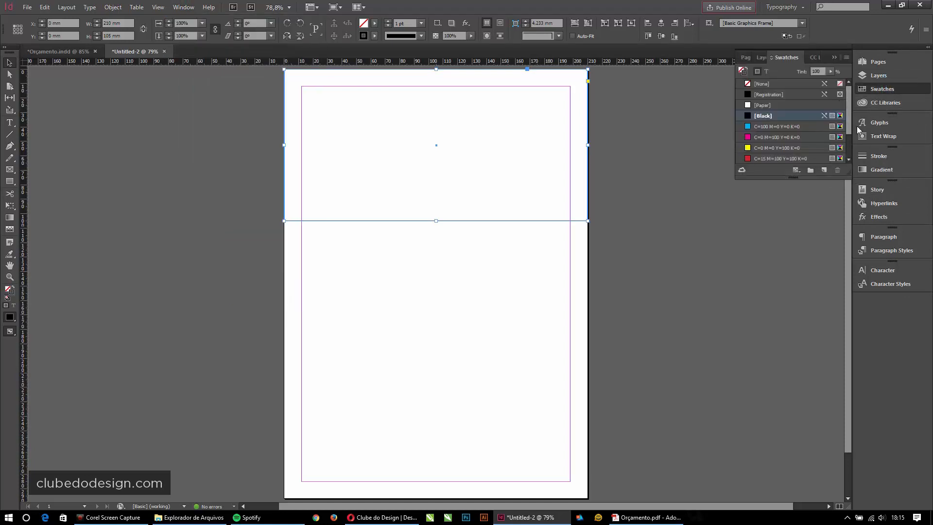
pyautogui.moveTo(789, 180); pyautogui.dragTo(796, 301)
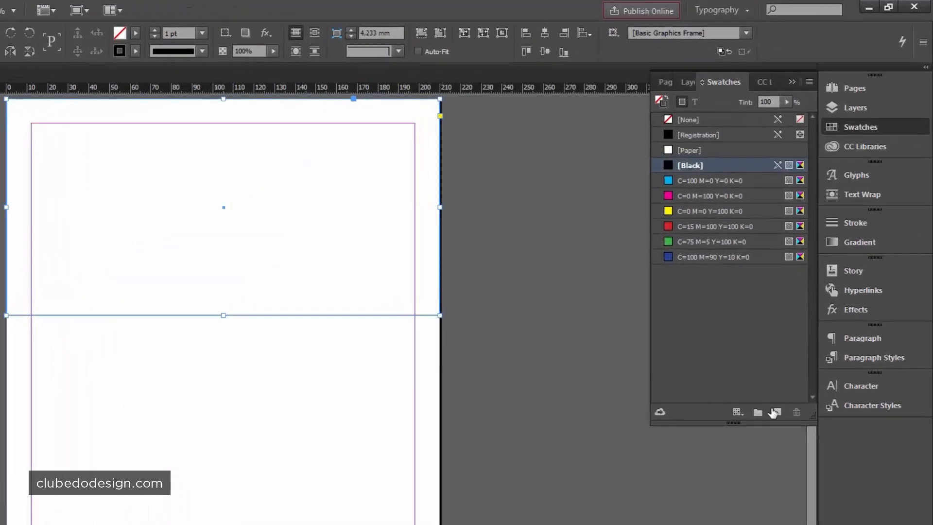
pyautogui.click(824, 288)
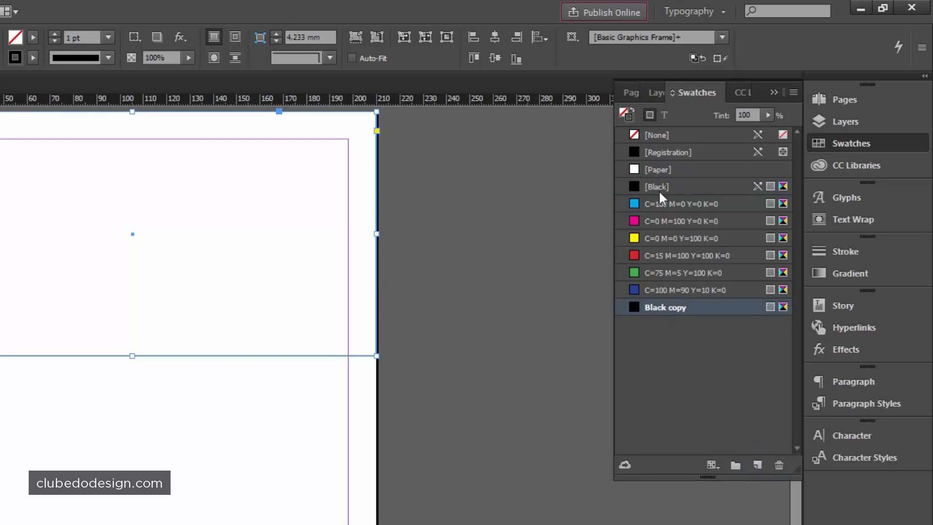
# - Open the Black copy swatch options and switch it to Name with Colour Value
pyautogui.click(634, 306)
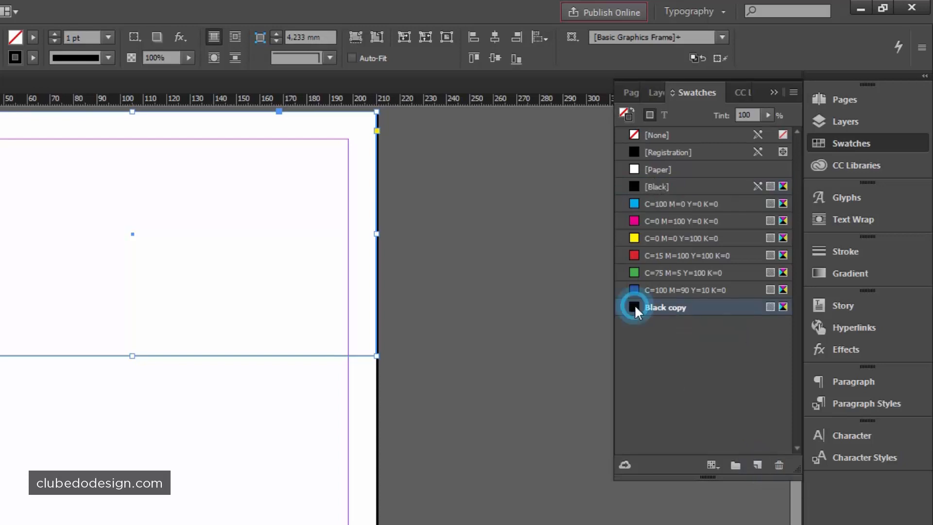
pyautogui.doubleClick(721, 309)
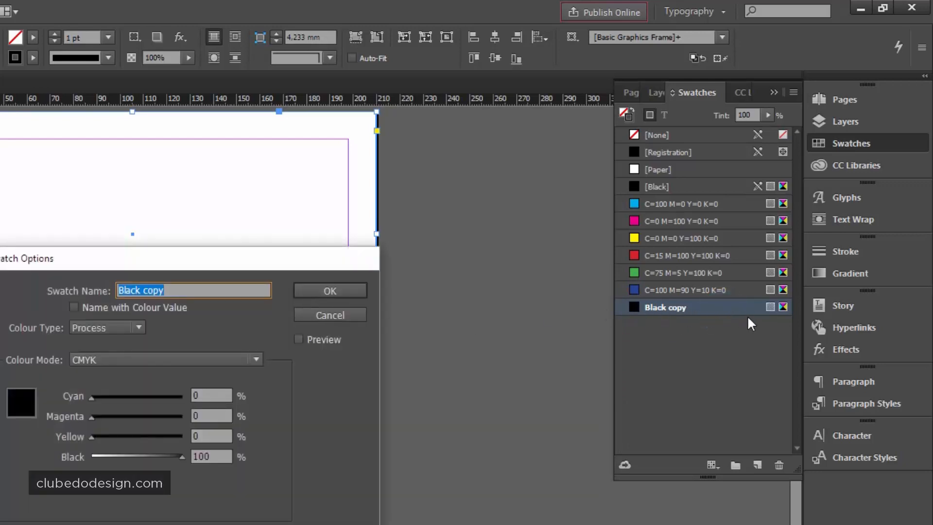
pyautogui.click(173, 290)
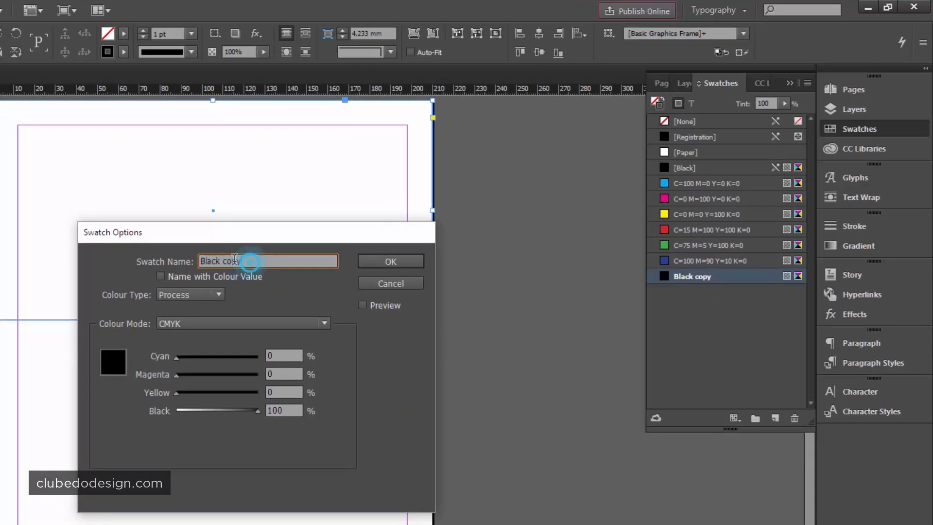
pyautogui.moveTo(234, 258); pyautogui.dragTo(127, 254)
pyautogui.press('BackSpace')
pyautogui.write('Cinz')
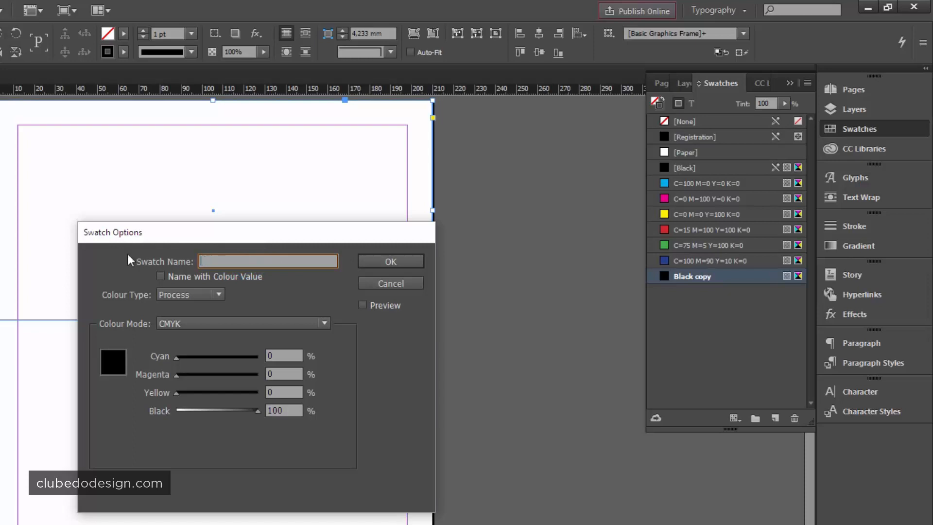
pyautogui.write('a')
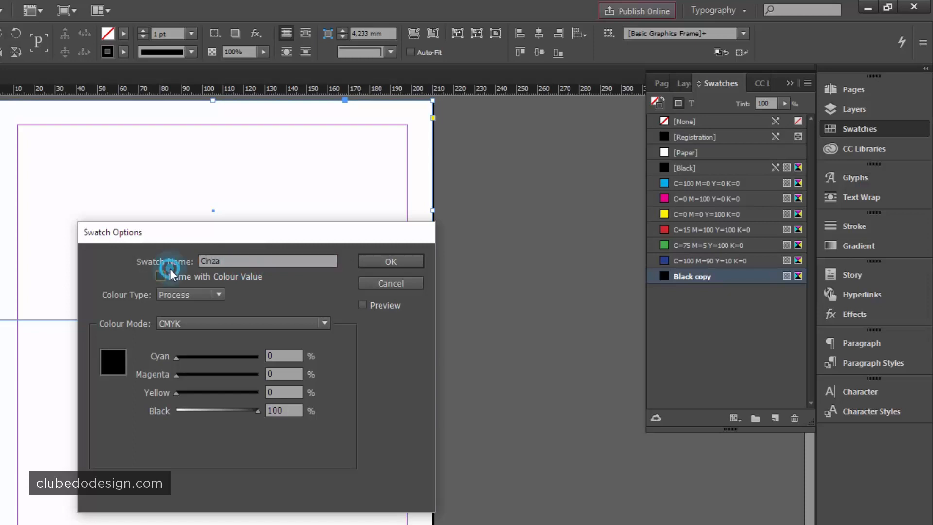
pyautogui.click(180, 274)
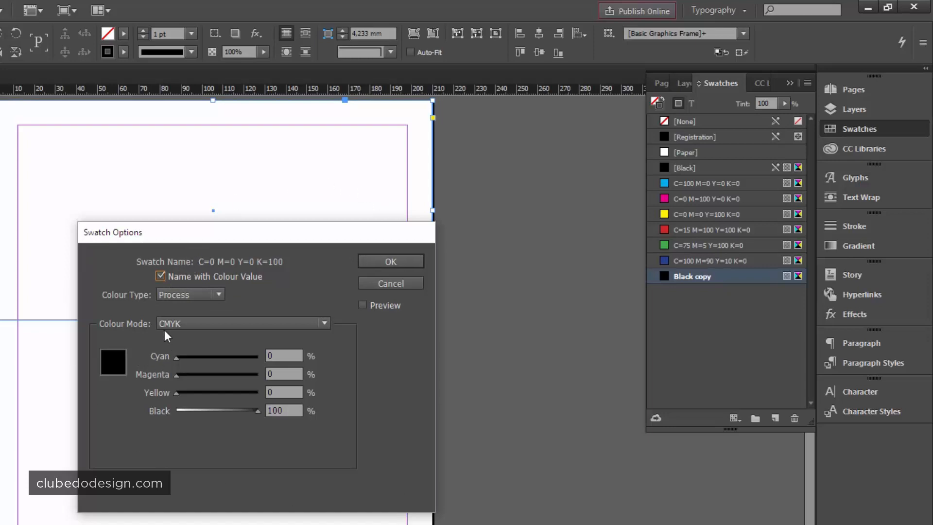
# - Keep CMYK mode, set Black to 90% and confirm the grey swatch
pyautogui.click(216, 323)
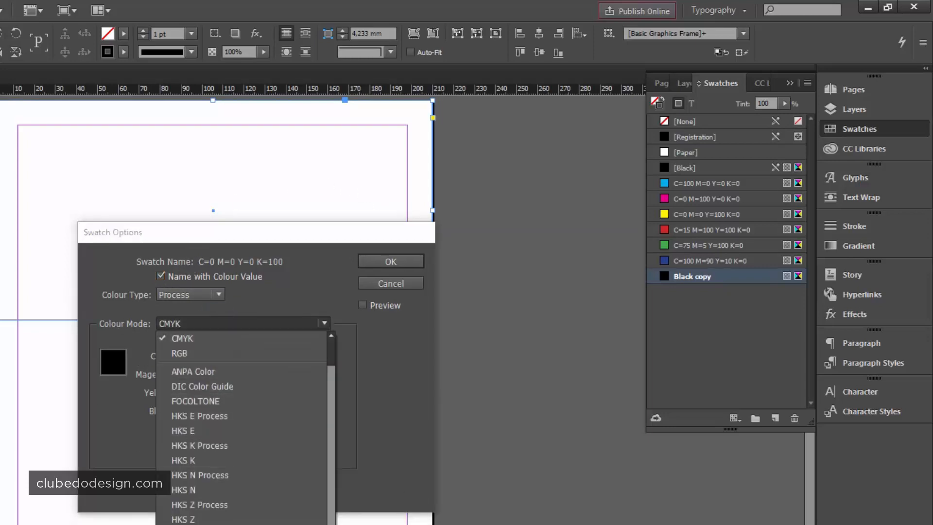
pyautogui.click(194, 342)
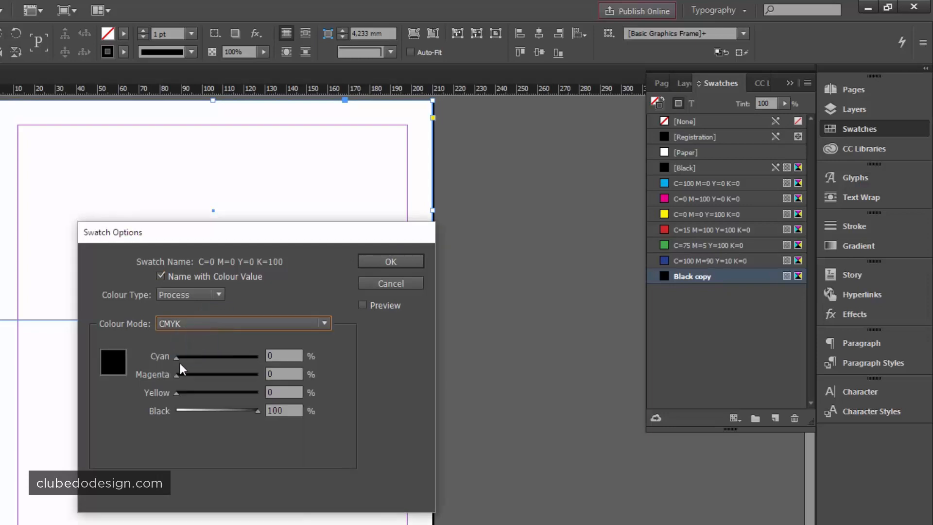
pyautogui.click(270, 354)
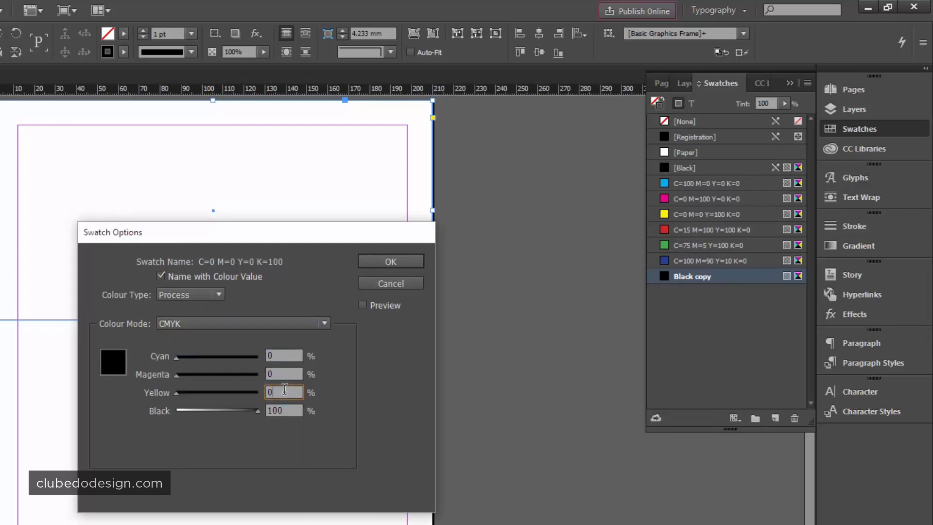
pyautogui.click(286, 409)
pyautogui.write('90')
pyautogui.click(374, 266)
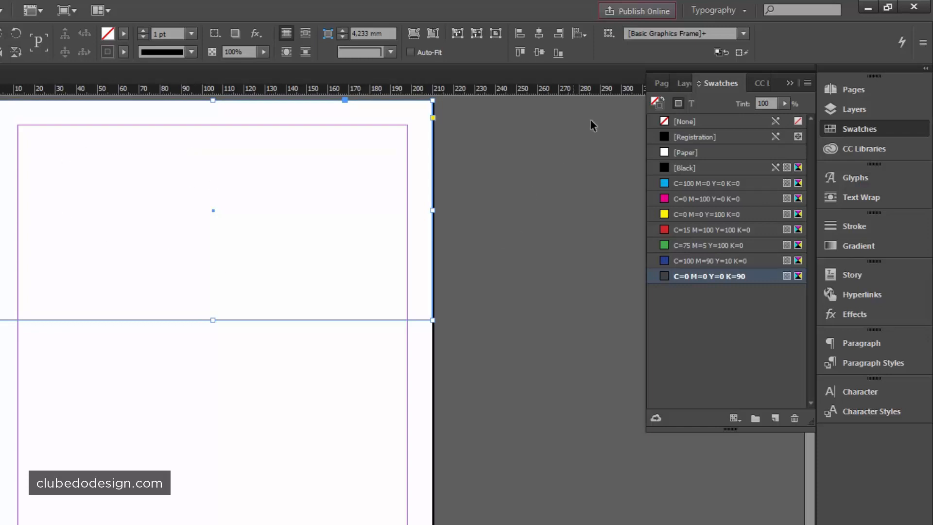
# - Fill the top frame with the K=90 grey, set stroke to None, and hide frame edges
pyautogui.click(656, 102)
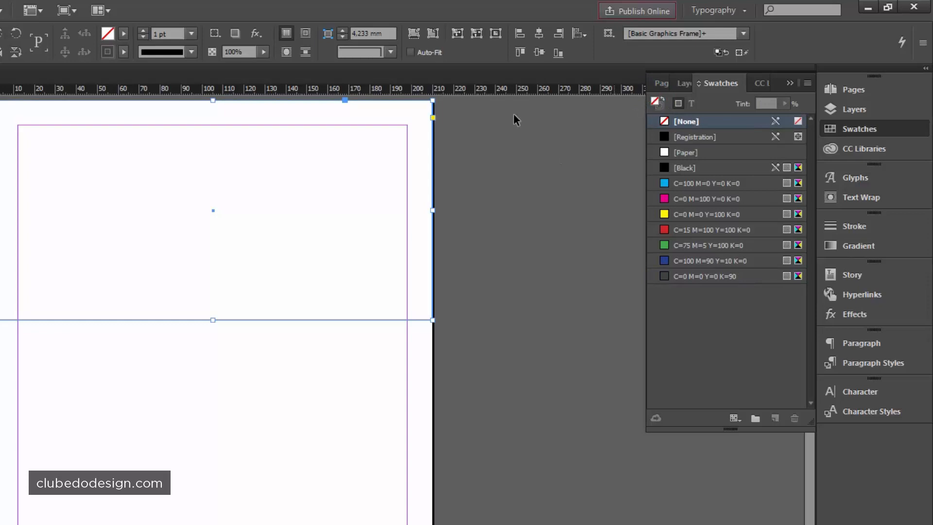
pyautogui.click(663, 276)
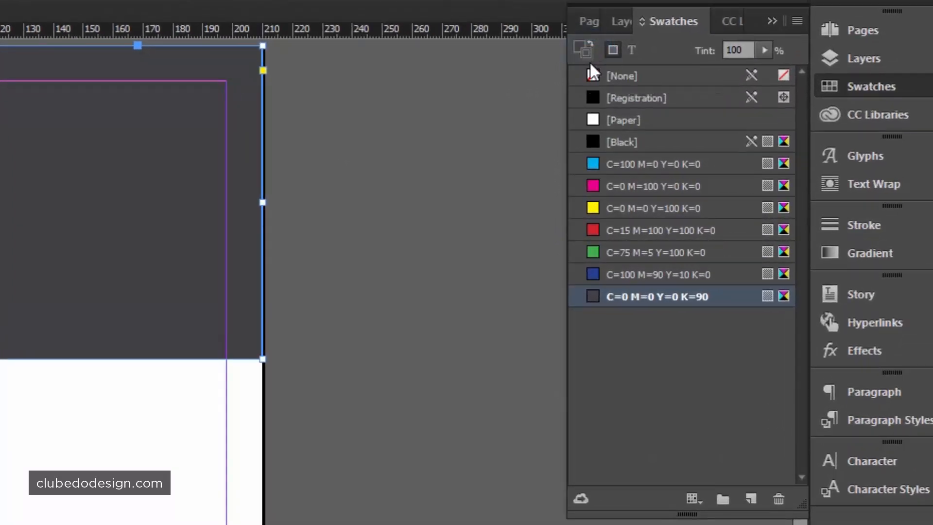
pyautogui.click(593, 75)
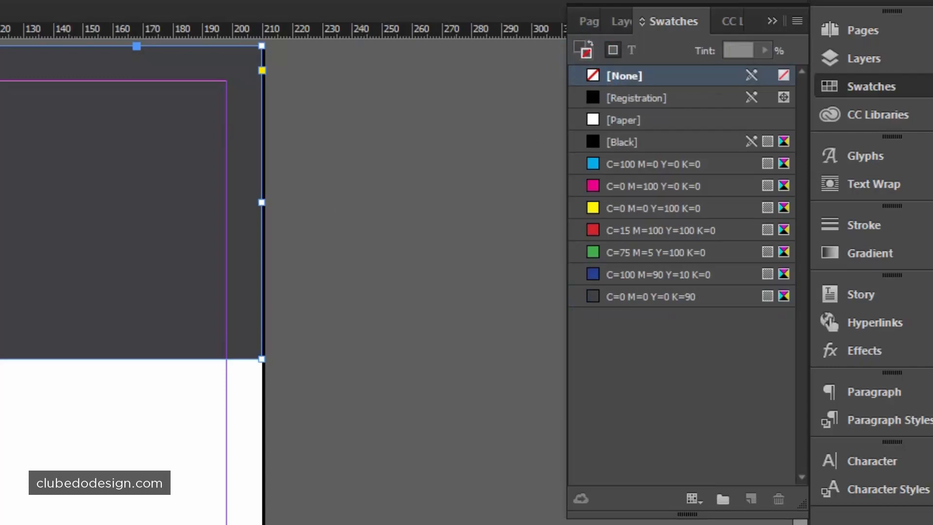
pyautogui.hotkey('ctrl', 'shift', 'a')
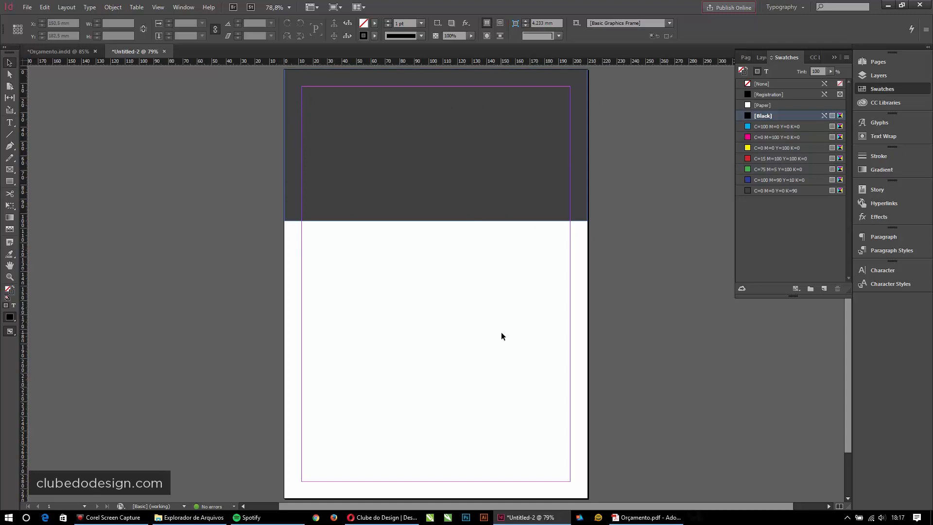
pyautogui.hotkey('ctrl', 'h')
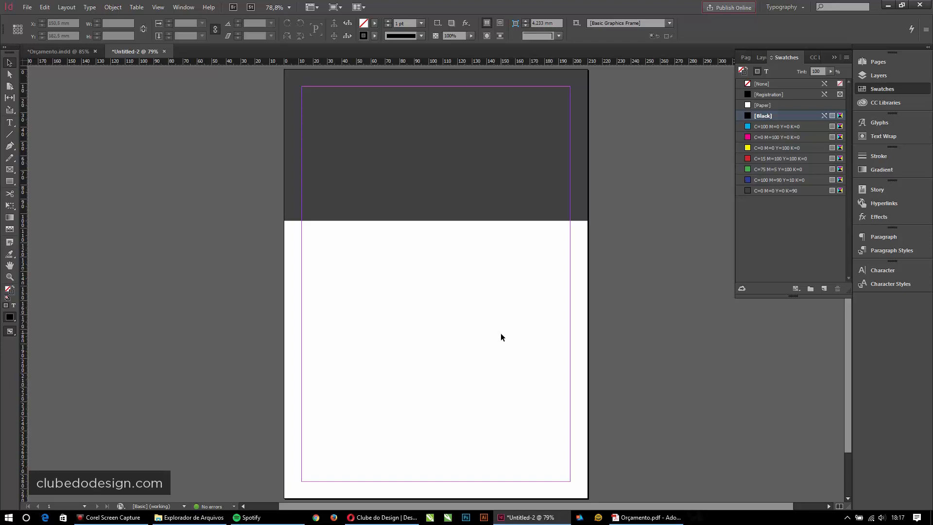
# - Draw a text frame in the top-left corner of the grey band
pyautogui.press('t')
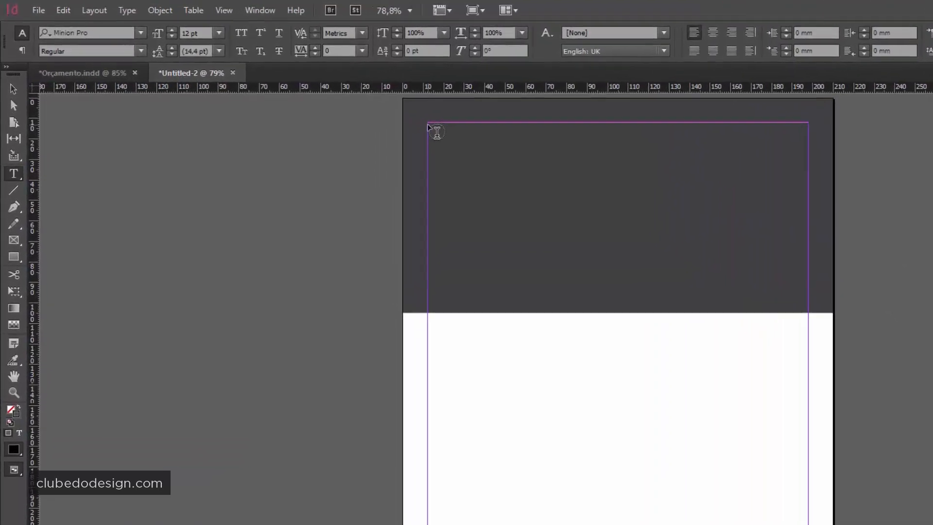
pyautogui.click(303, 89)
pyautogui.moveTo(447, 129); pyautogui.dragTo(564, 201)
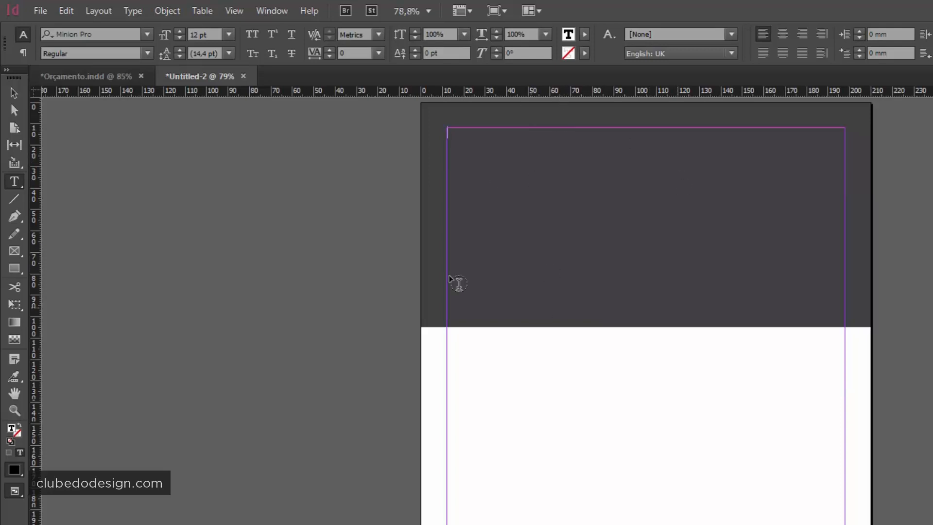
pyautogui.press('ctrl')
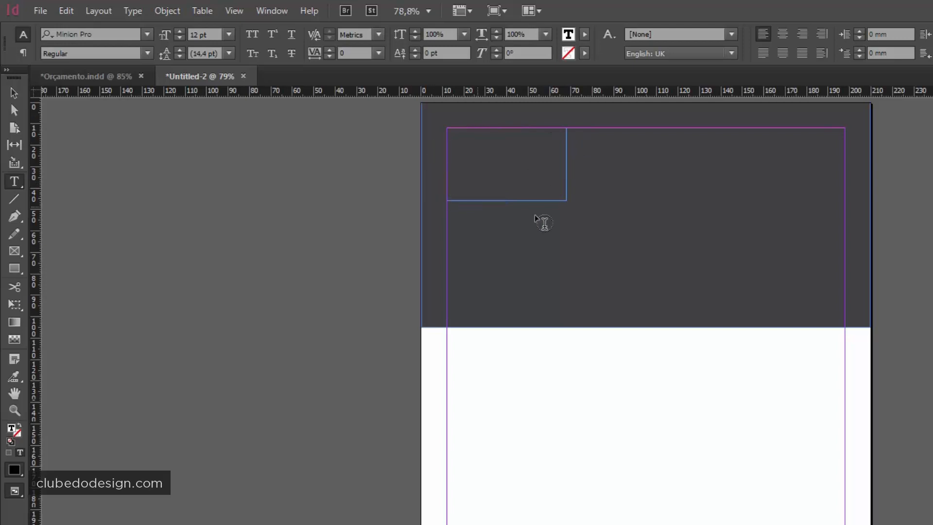
pyautogui.keyDown('ctrl'); pyautogui.click(595, 226); pyautogui.keyUp('ctrl')
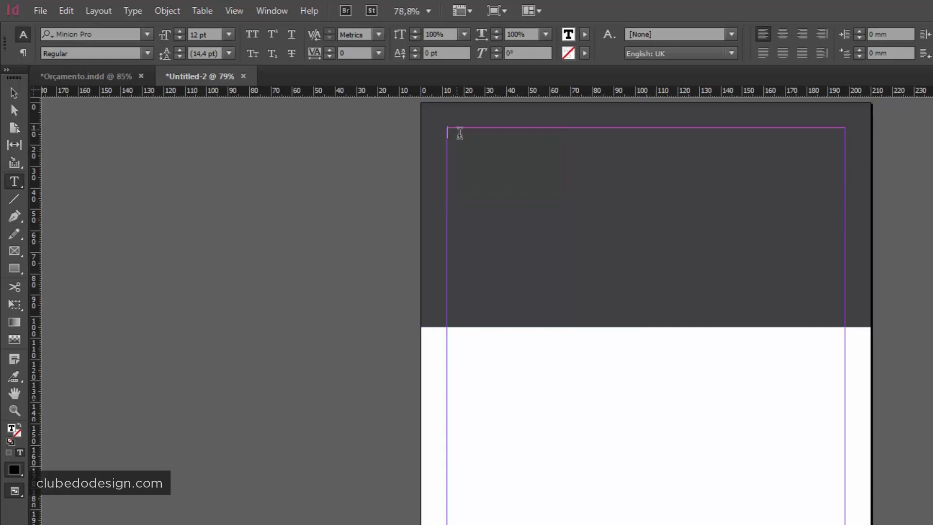
# - Type Contato followed by the two phone numbers, each on its own line
pyautogui.write('Contato')
pyautogui.press('Return')
pyautogui.write('+55 91 1234-5678')
pyautogui.press('Return')
pyautogui.write('+55 91 8765-4321')
pyautogui.click(18, 91)
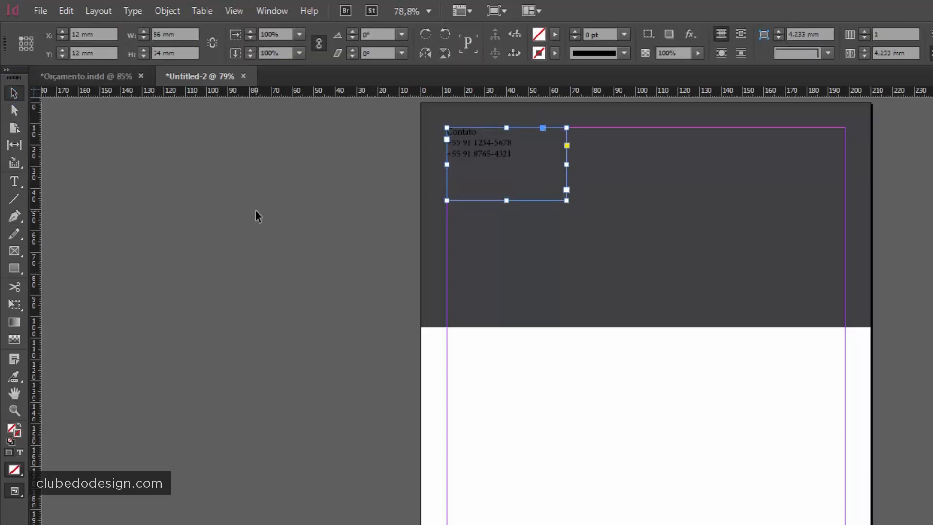
pyautogui.hotkey('ctrl', 'space')
# - Zoom in on the Contato text frame and return to the Selection tool
pyautogui.moveTo(414, 114); pyautogui.dragTo(751, 306)
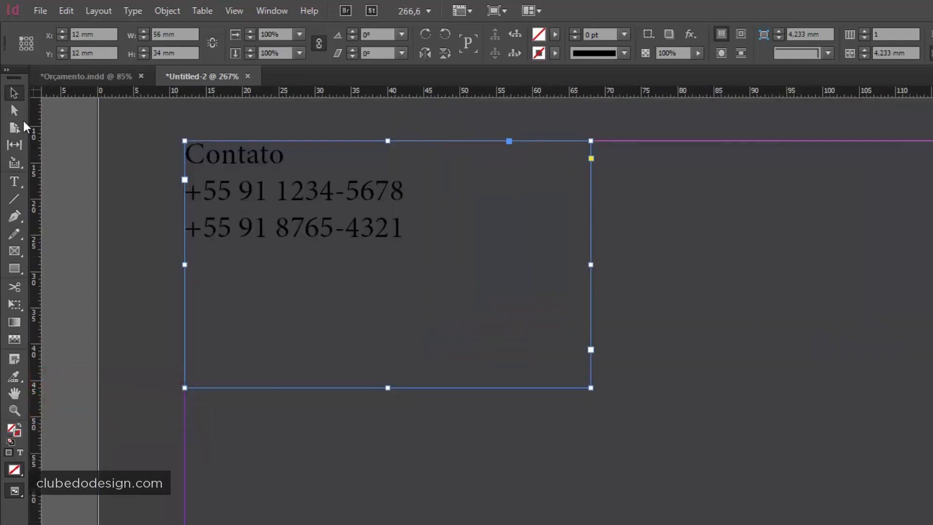
pyautogui.click(18, 94)
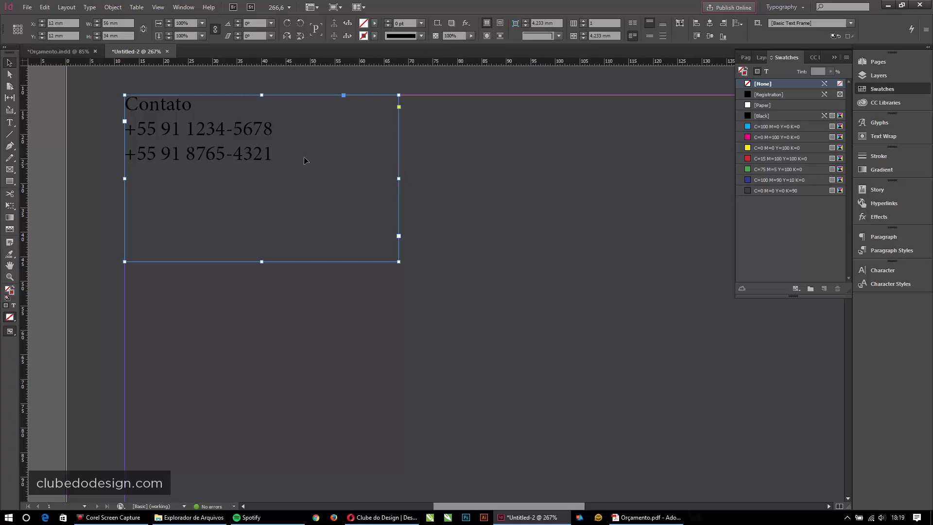
# - Set the contact text frame to Segoe UI Light at 10 pt
pyautogui.click(223, 130)
pyautogui.doubleClick(181, 103)
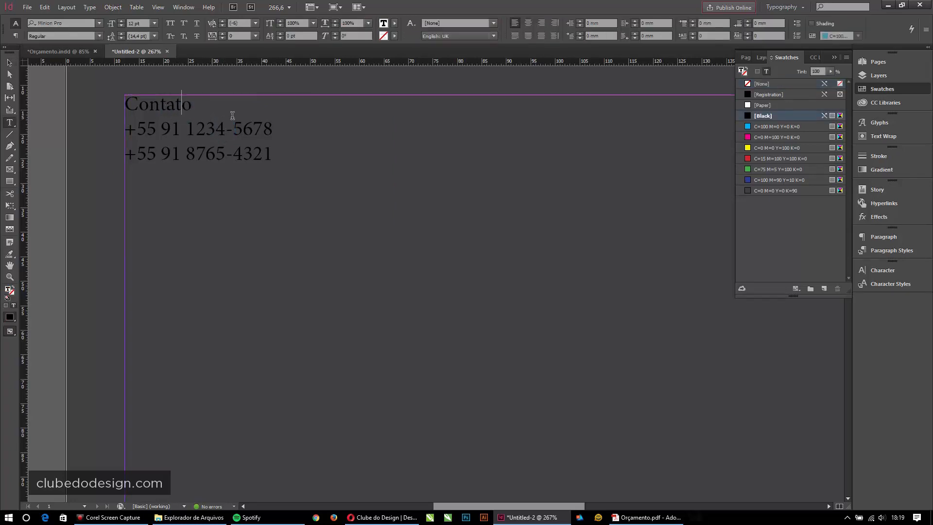
pyautogui.press('Escape')
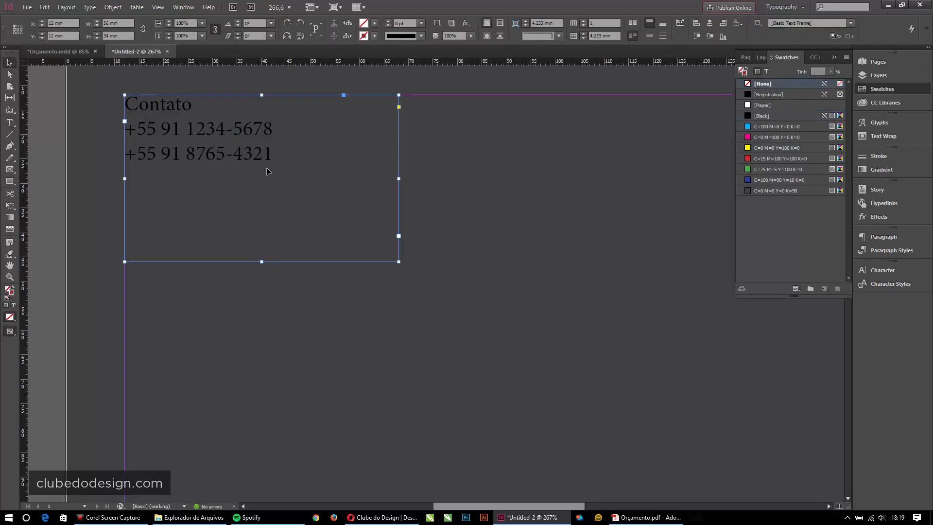
pyautogui.click(883, 271)
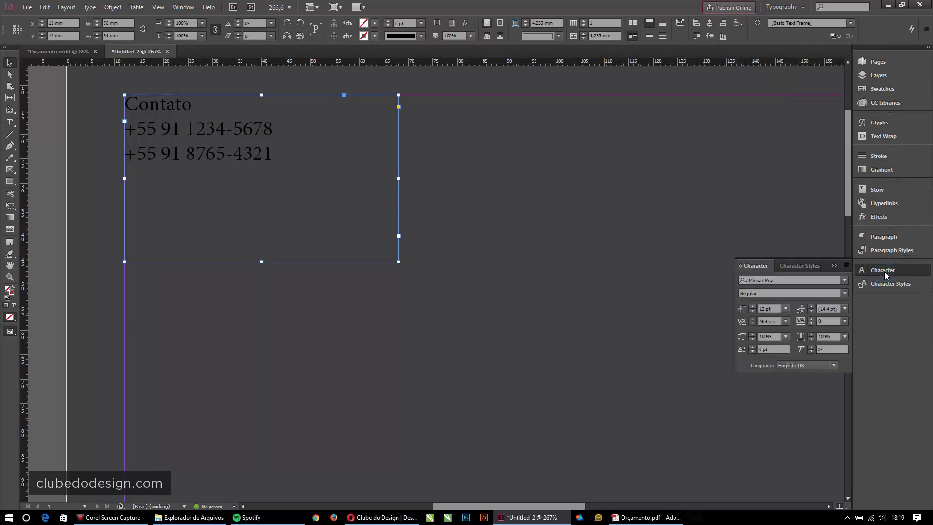
pyautogui.click(781, 279)
pyautogui.write('segoe')
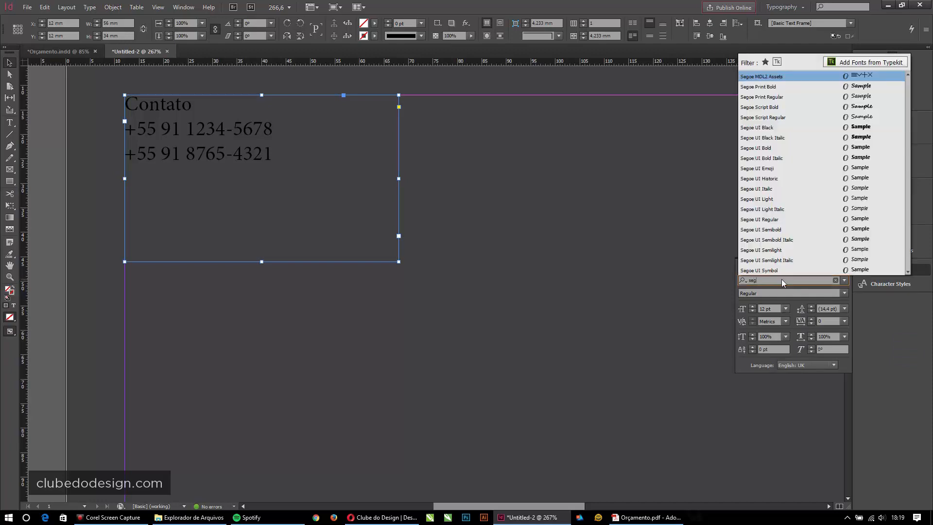
pyautogui.press('Down')
pyautogui.press('Down')
pyautogui.press('Down')
pyautogui.press('Down')
pyautogui.press('Down')
pyautogui.press('Down')
pyautogui.press('Down')
pyautogui.press('Down')
pyautogui.press('Down')
pyautogui.press('Down')
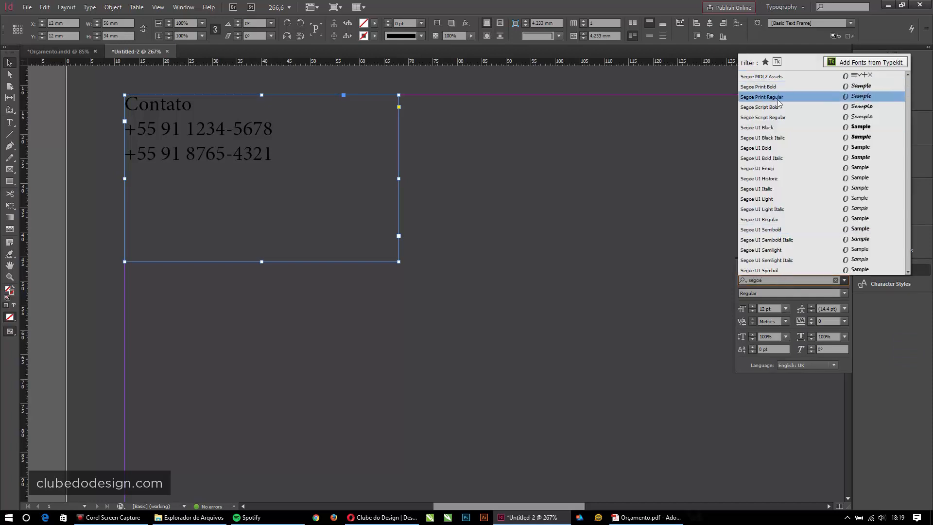
pyautogui.click(9, 63)
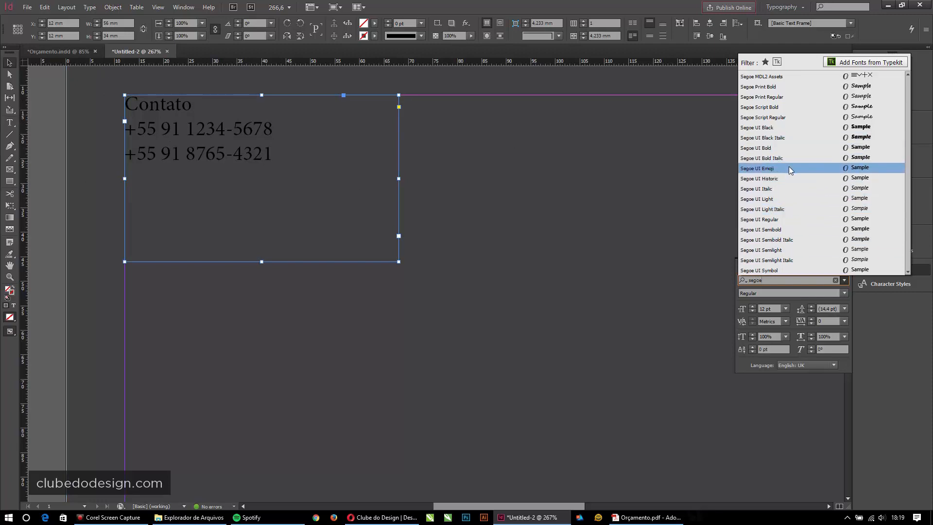
pyautogui.click(779, 201)
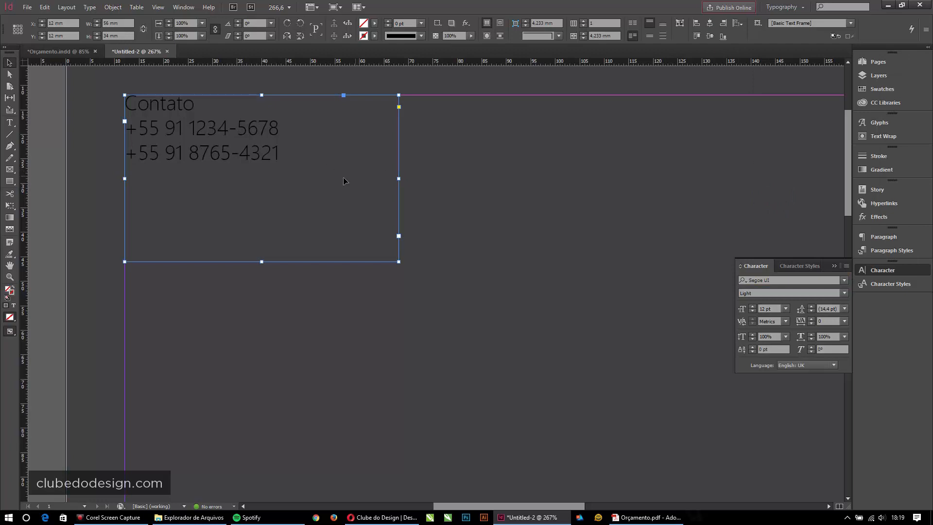
pyautogui.click(752, 312)
pyautogui.click(752, 312)
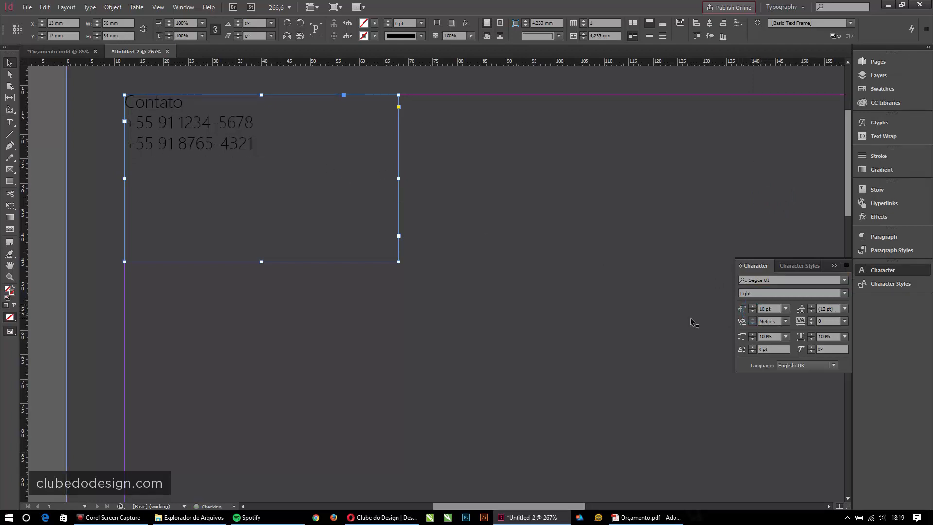
# - Fit the page in the window, then zoom in on the contact text frame
pyautogui.hotkey('ctrl', '0')
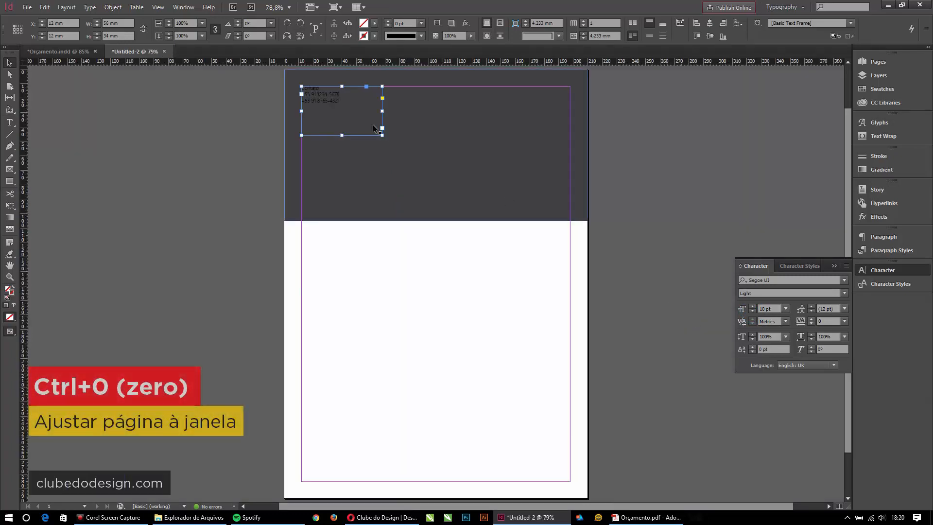
pyautogui.hotkey('ctrl', 'space')
pyautogui.moveTo(268, 74); pyautogui.dragTo(456, 173)
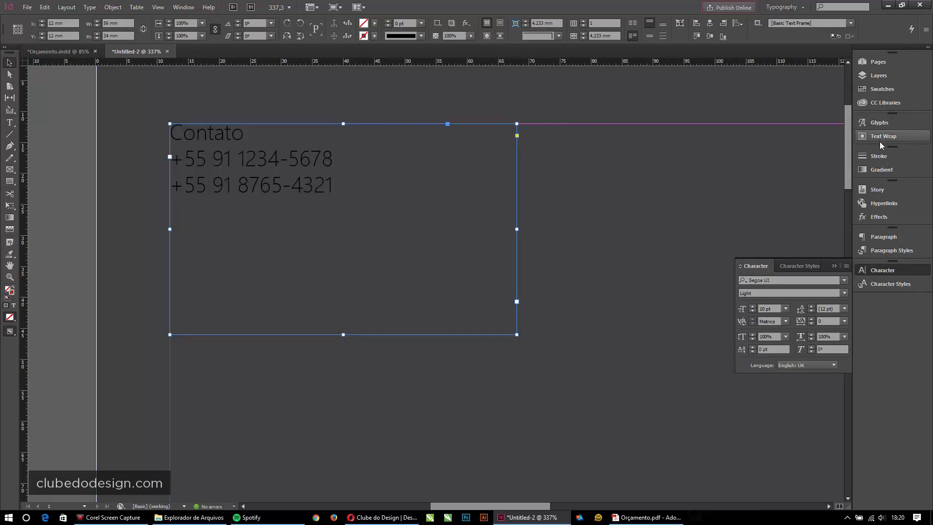
# - Colour the contact text white with the [Paper] swatch
pyautogui.click(878, 91)
pyautogui.click(767, 72)
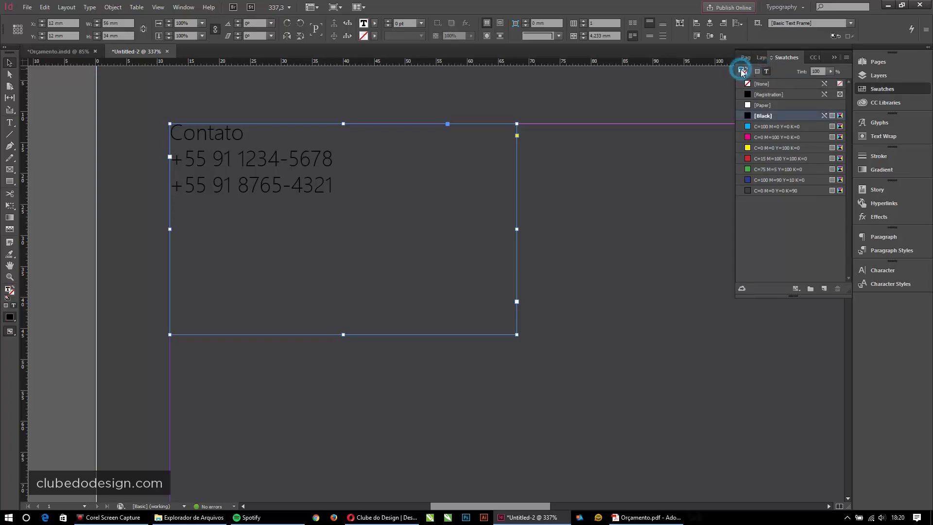
pyautogui.click(748, 103)
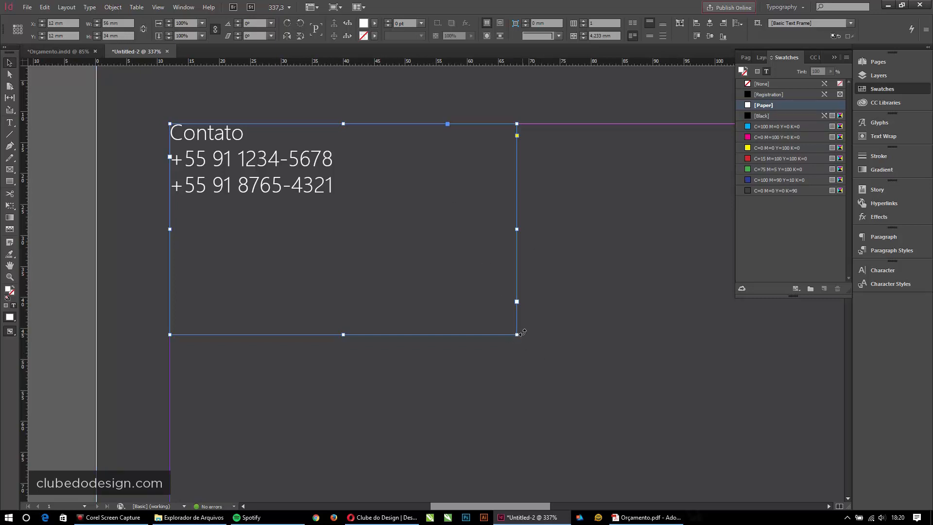
# - Shrink the contact frame to fit its three lines, about 28.453 × 11.07 mm
pyautogui.moveTo(516, 334); pyautogui.dragTo(383, 208)
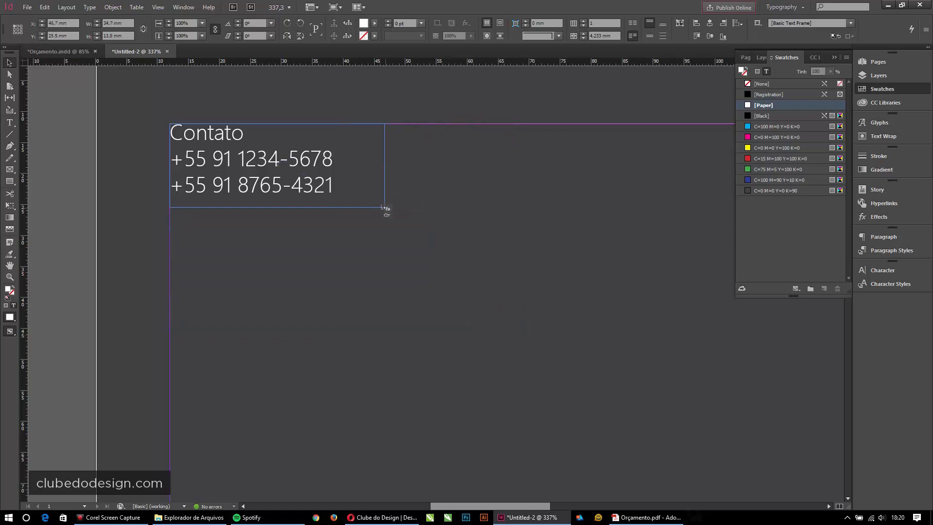
pyautogui.doubleClick(383, 207)
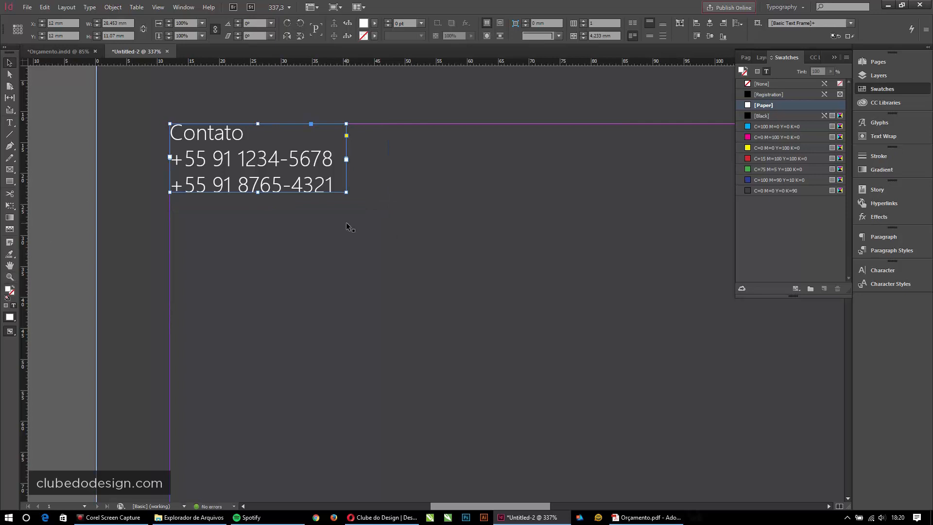
pyautogui.click(83, 199)
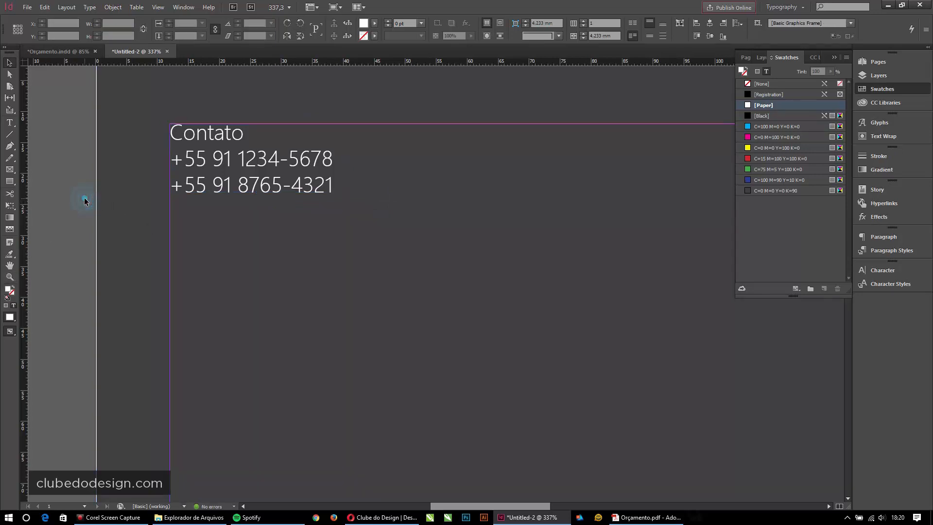
# - Select the contact text frame and show the Paragraph Styles panel
pyautogui.click(272, 163)
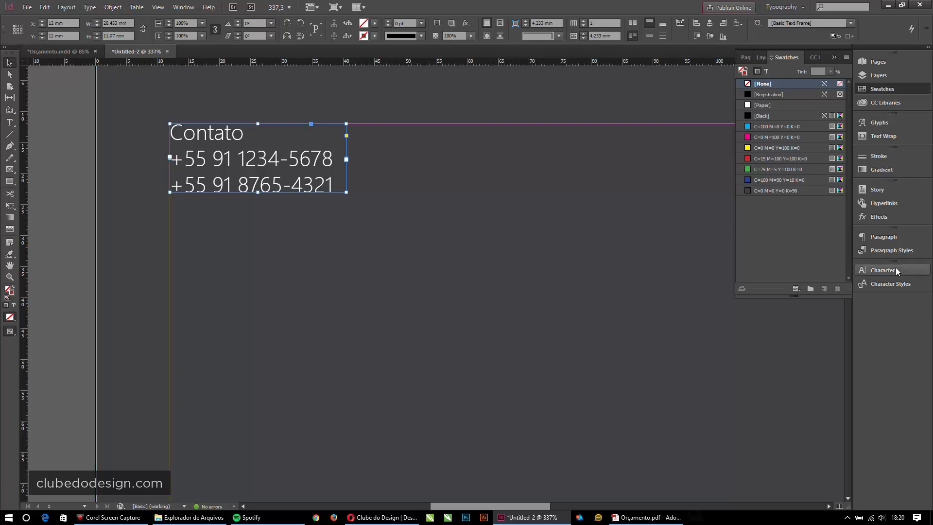
pyautogui.click(890, 250)
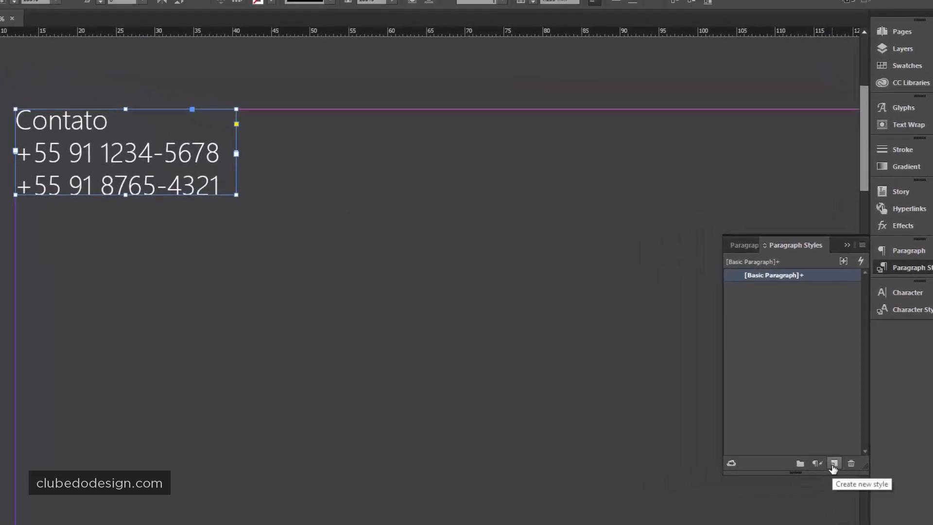
# - Create a new paragraph style and name it Parágrafo Branco
pyautogui.click(833, 465)
pyautogui.click(778, 290)
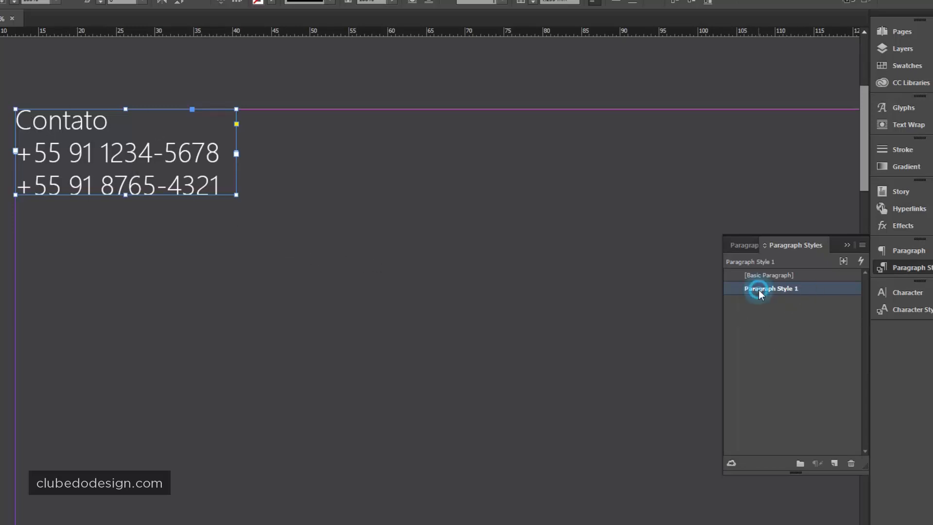
pyautogui.click(783, 291)
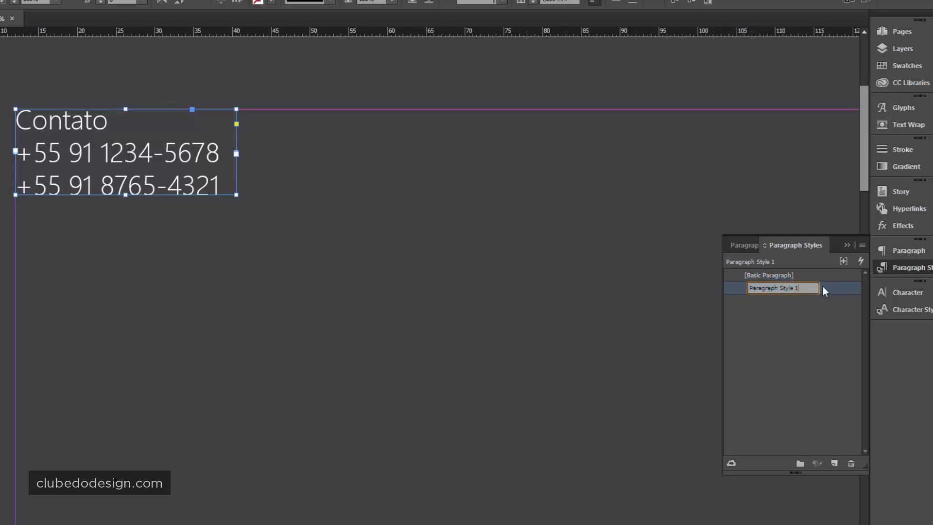
pyautogui.write('Parág')
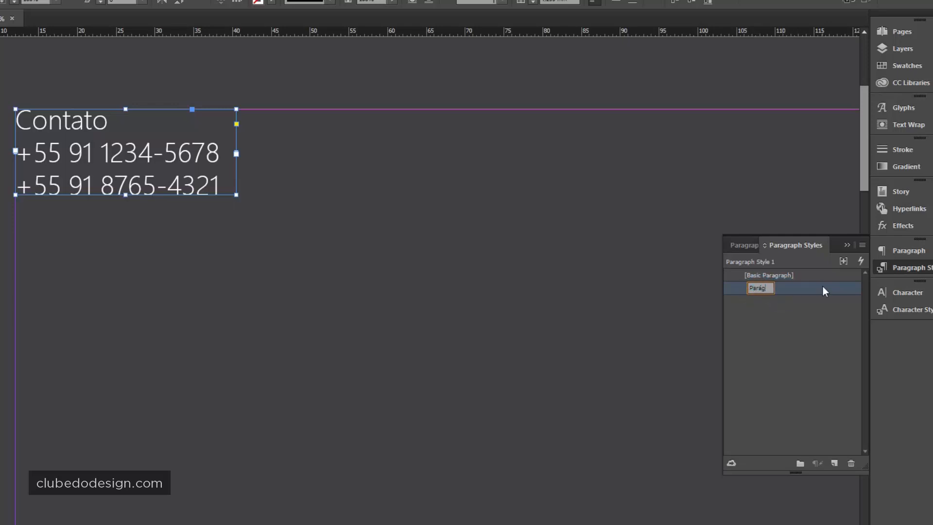
pyautogui.write('rafo Simples')
pyautogui.hotkey('ctrl', 'shift', 'Left')
pyautogui.write('Branco')
pyautogui.press('Return')
# - Select the word Contato inside the contact text frame
pyautogui.moveTo(442, 190); pyautogui.dragTo(315, 179)
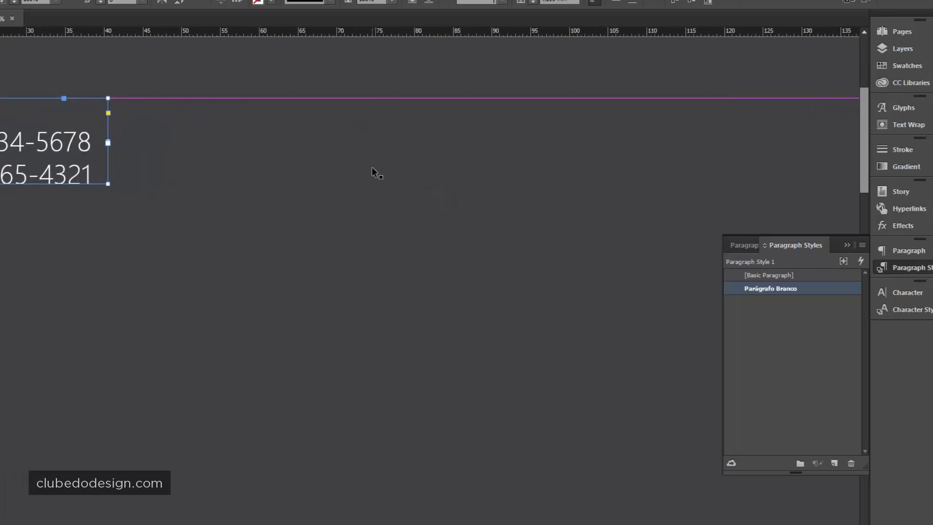
pyautogui.doubleClick(136, 128)
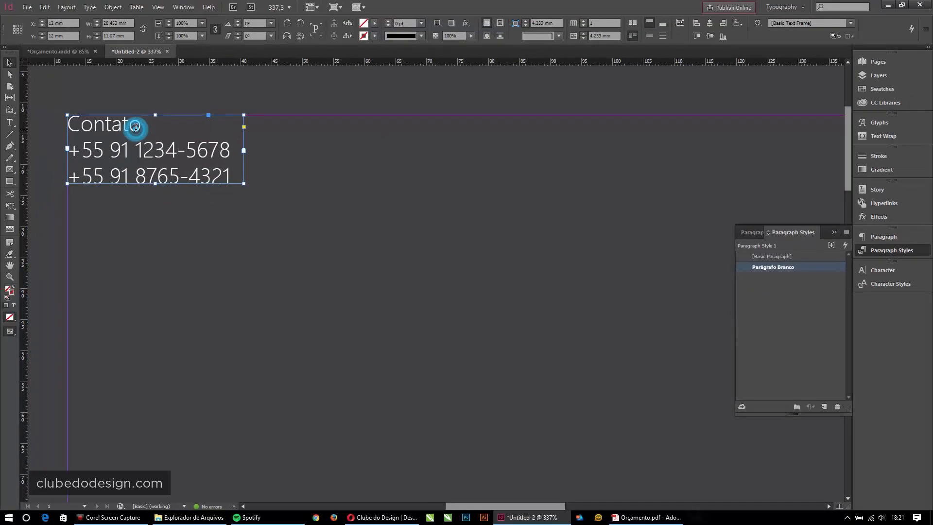
pyautogui.click(129, 128)
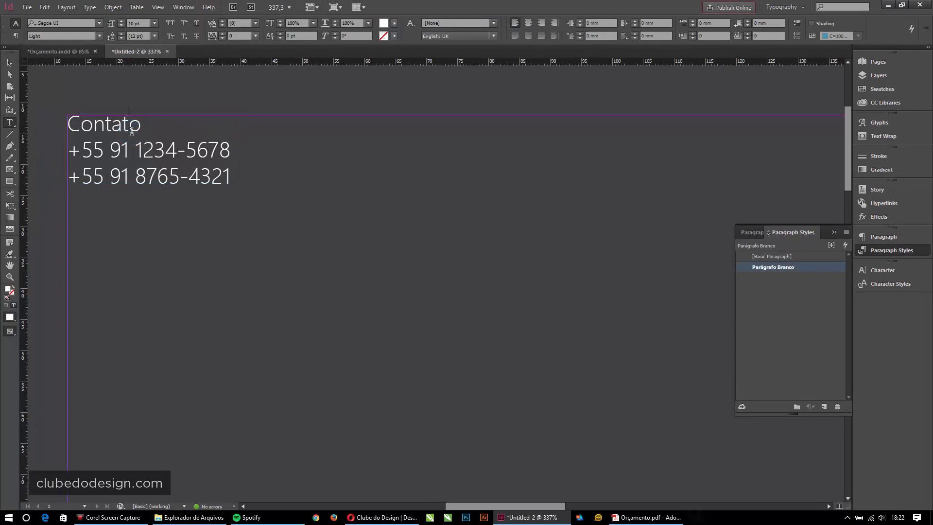
pyautogui.moveTo(146, 129); pyautogui.dragTo(62, 117)
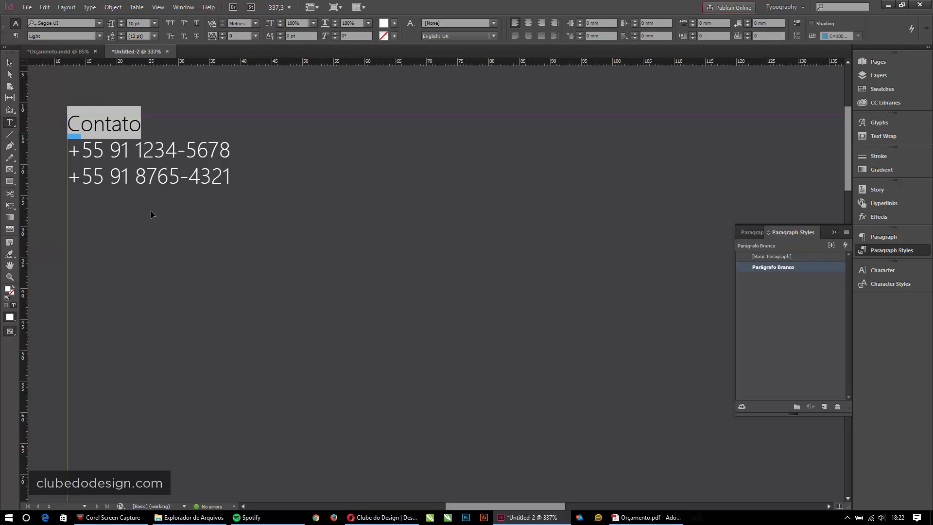
# - Make the Contato heading Segoe UI Bold from the font style list
pyautogui.hotkey('ctrl', 'shift', 'b')
pyautogui.click(141, 125)
pyautogui.moveTo(145, 125); pyautogui.dragTo(54, 125)
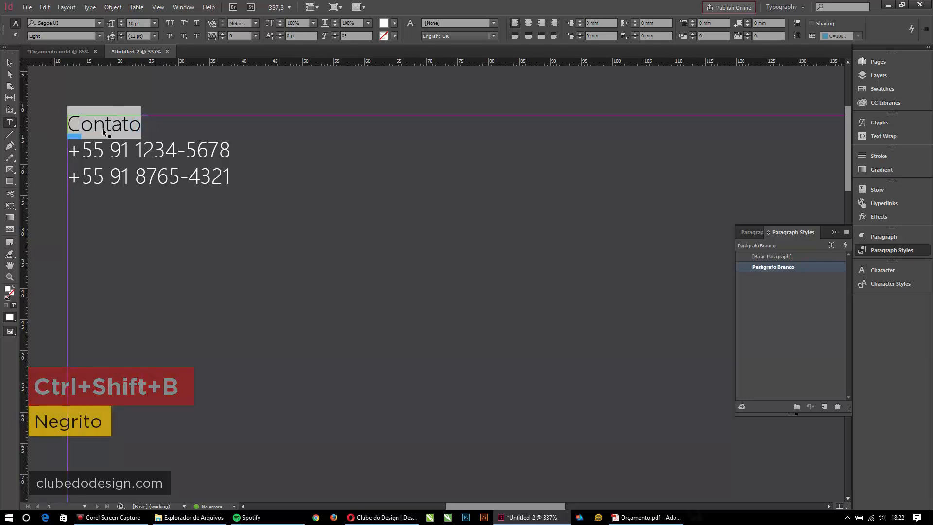
pyautogui.hotkey('ctrl', 'b')
pyautogui.press('Escape')
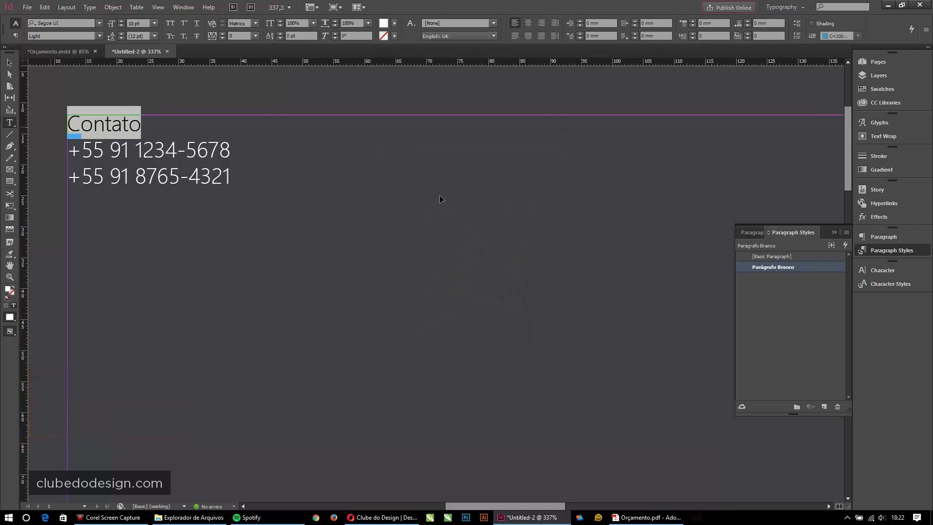
pyautogui.click(139, 124)
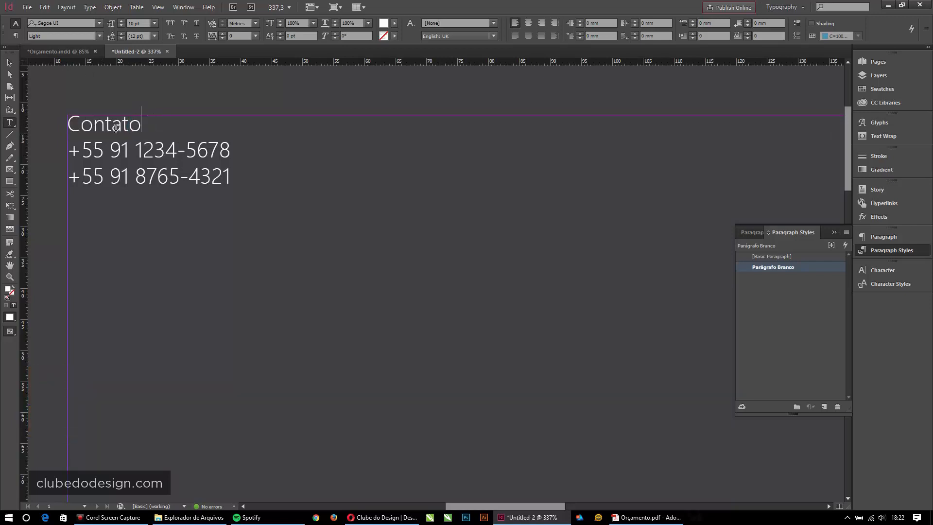
pyautogui.moveTo(141, 125); pyautogui.dragTo(82, 74)
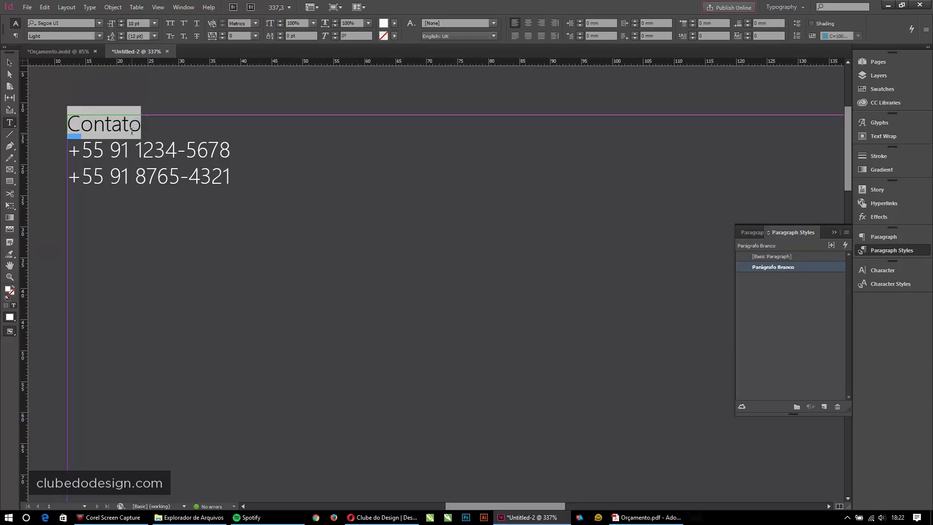
pyautogui.click(98, 37)
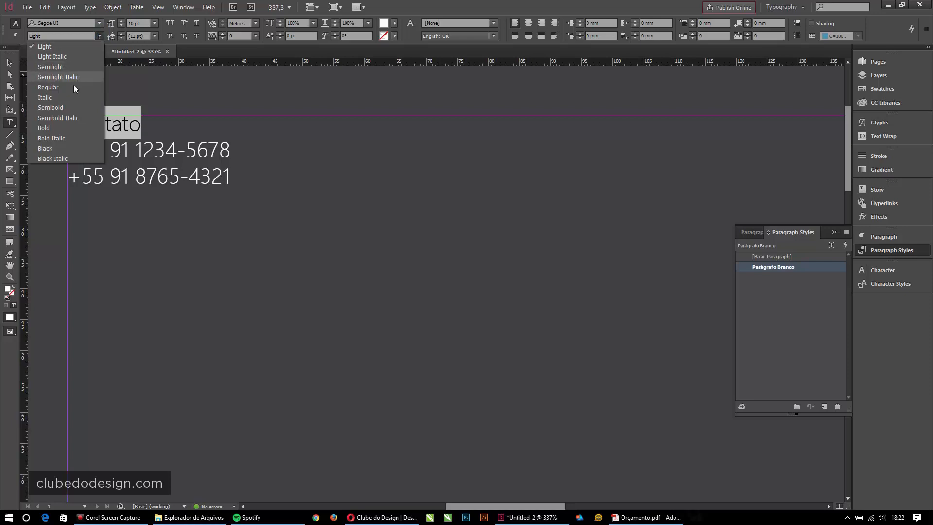
pyautogui.click(69, 128)
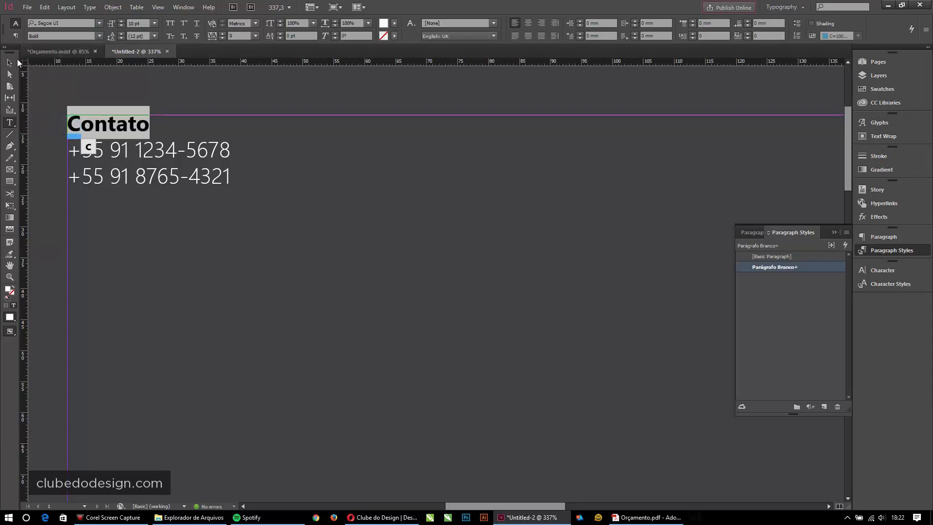
# - Check in the Character panel that Contato is Bold, then select its frame
pyautogui.click(9, 62)
pyautogui.click(247, 214)
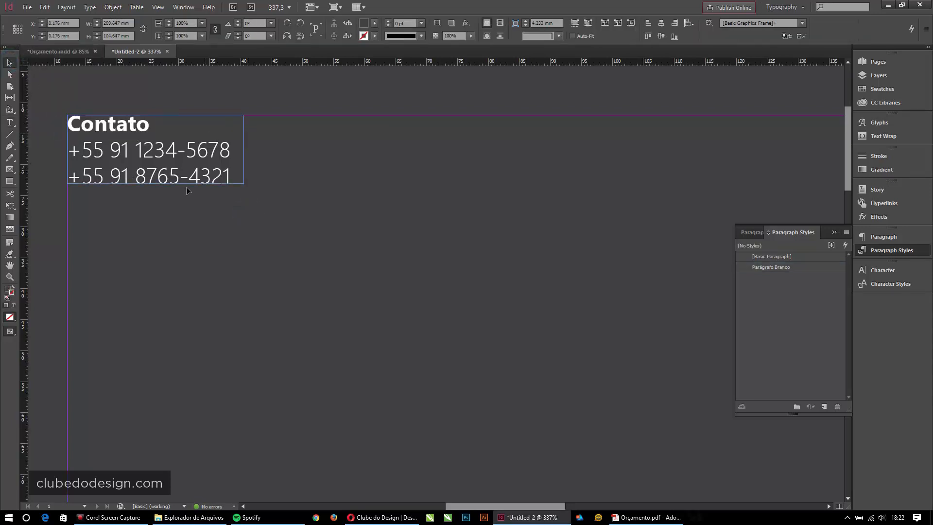
pyautogui.doubleClick(146, 129)
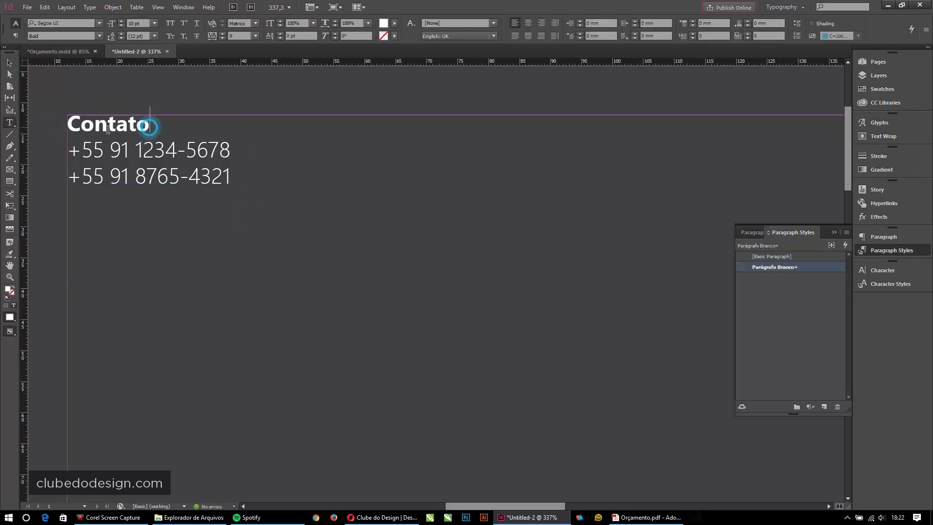
pyautogui.doubleClick(159, 128)
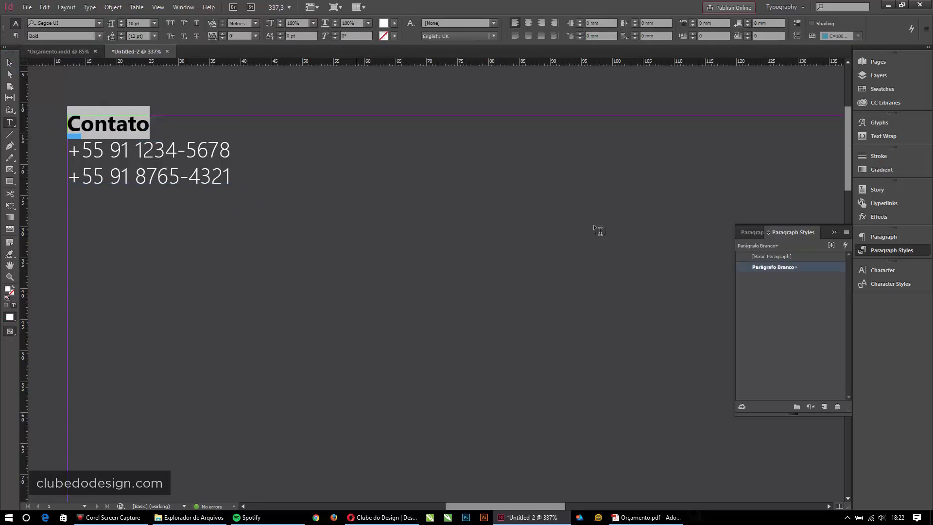
pyautogui.click(883, 270)
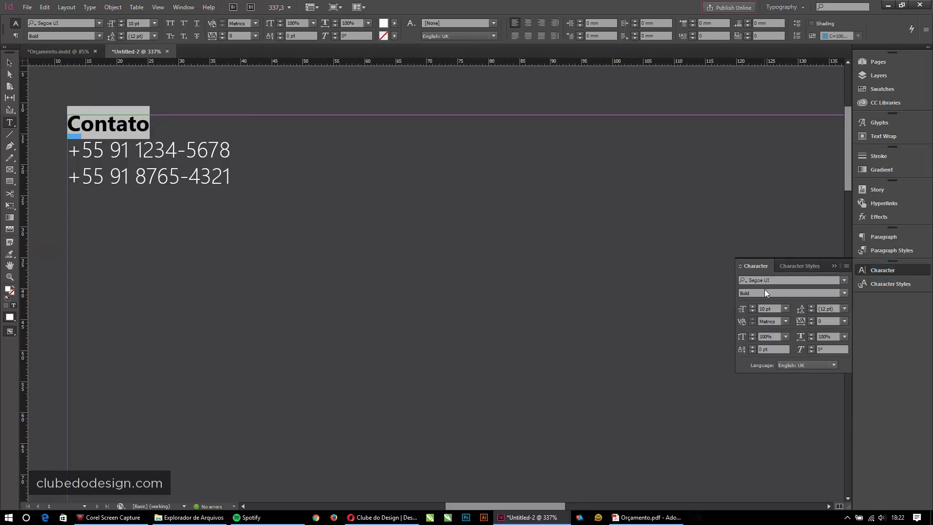
pyautogui.click(844, 293)
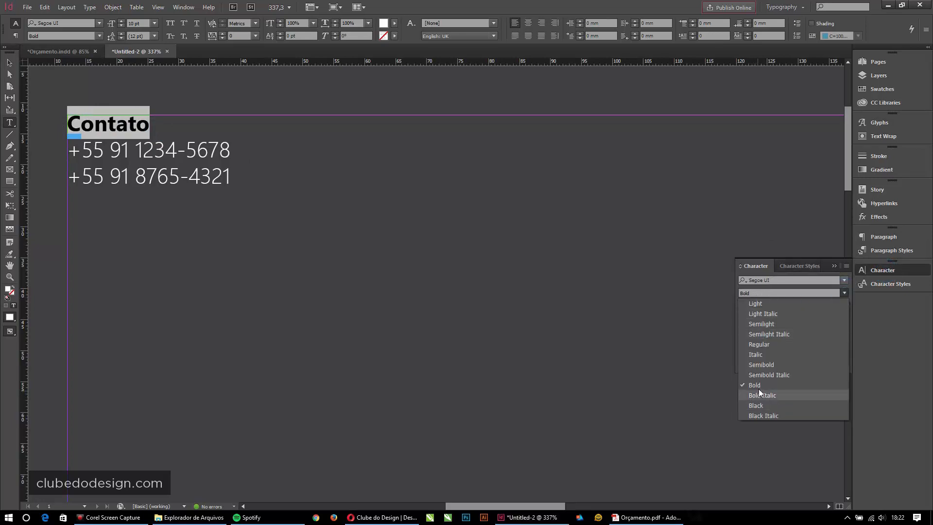
pyautogui.click(882, 270)
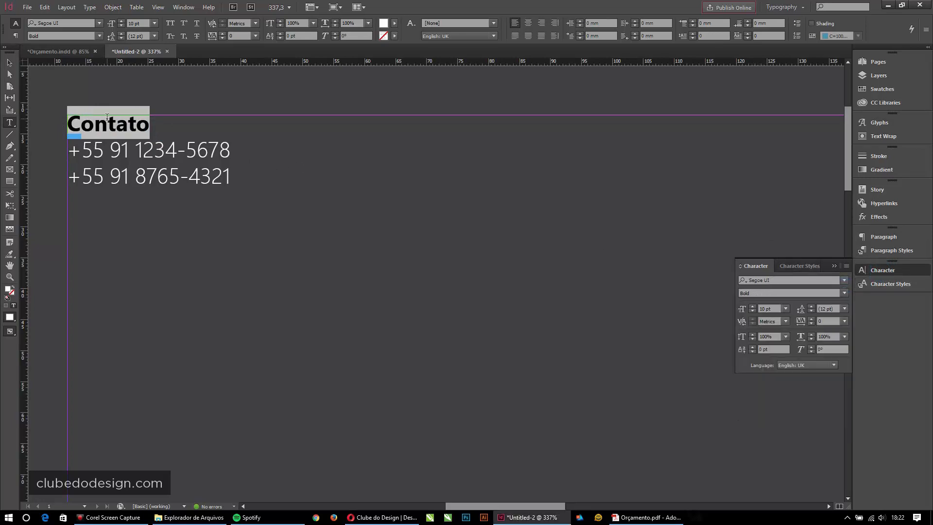
pyautogui.click(107, 119)
pyautogui.click(9, 63)
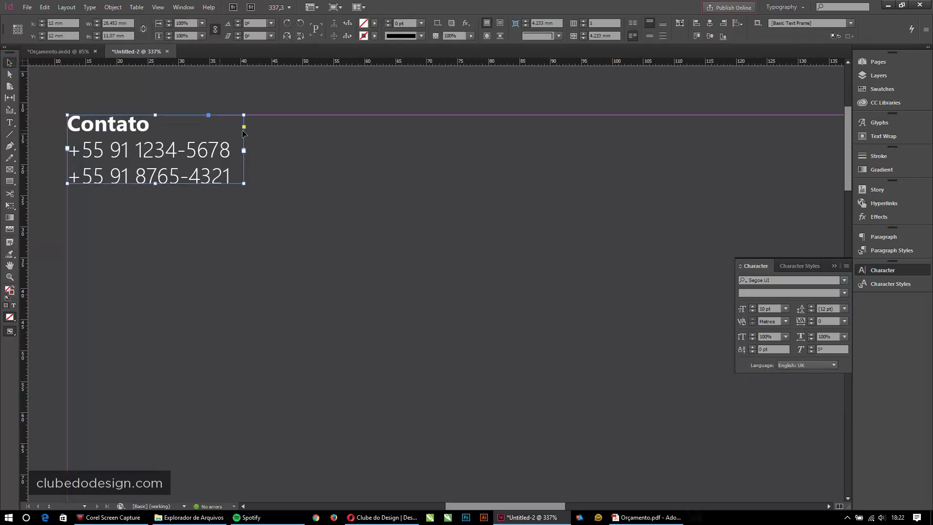
# - Duplicate the Contato frame to the right, top-aligned with the original
pyautogui.click(833, 266)
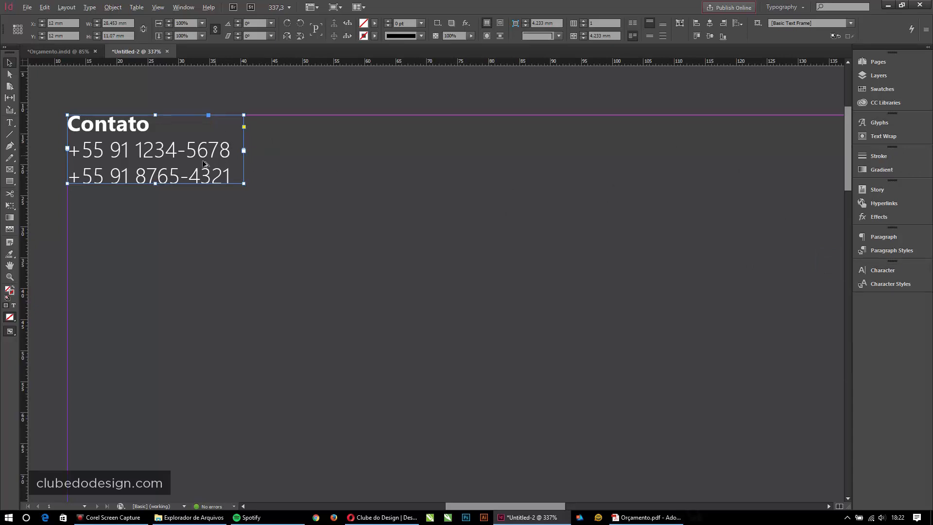
pyautogui.moveTo(131, 154); pyautogui.dragTo(377, 178)
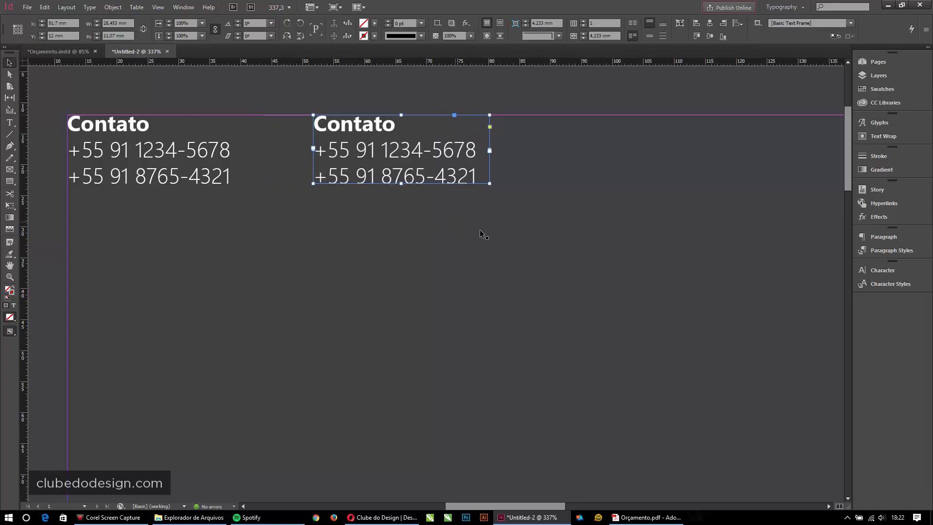
# - Change the copy's heading to Web, add a company e-mail address, and widen the frame
pyautogui.doubleClick(394, 128)
pyautogui.doubleClick(395, 126)
pyautogui.write('Web')
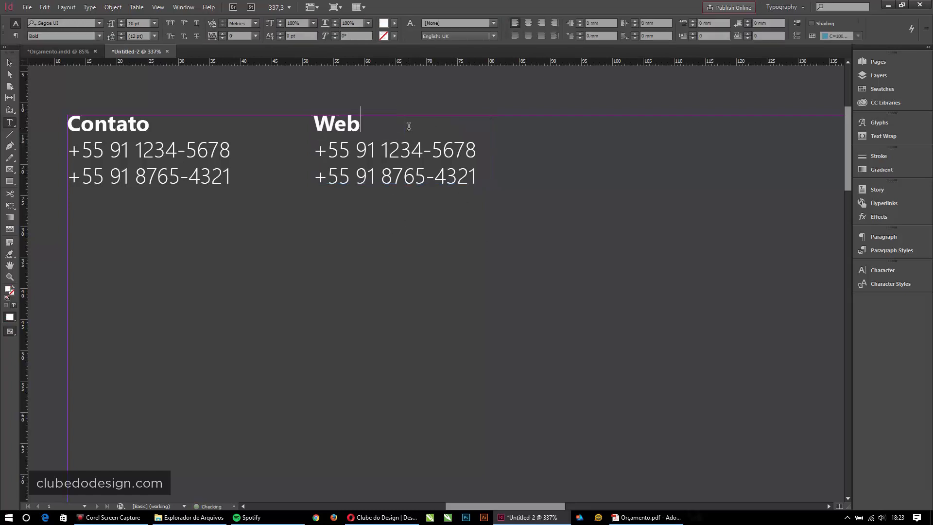
pyautogui.moveTo(316, 152); pyautogui.dragTo(486, 152)
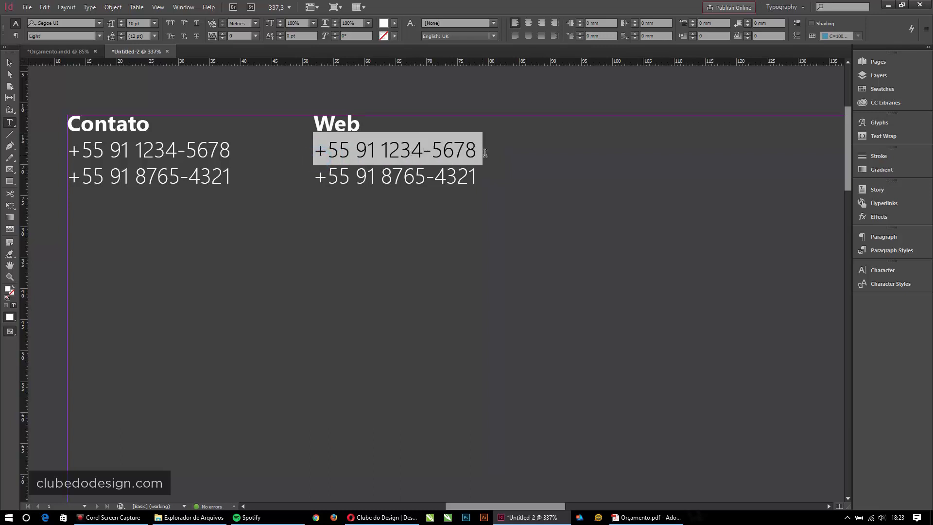
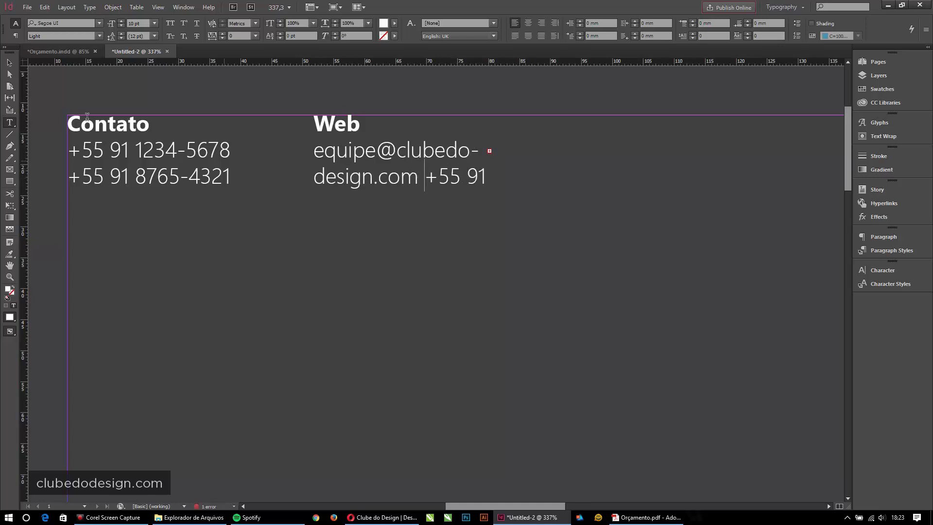
pyautogui.click(8, 63)
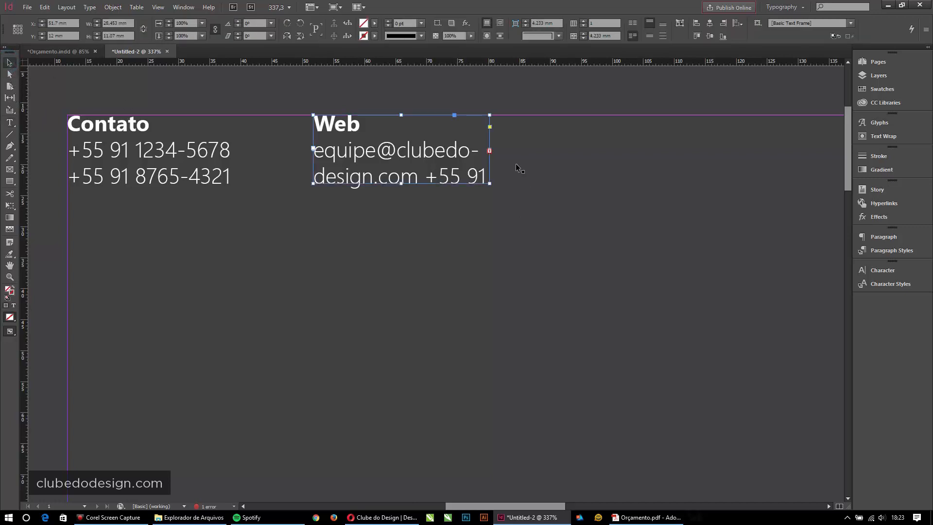
pyautogui.click(490, 151)
pyautogui.doubleClick(489, 151)
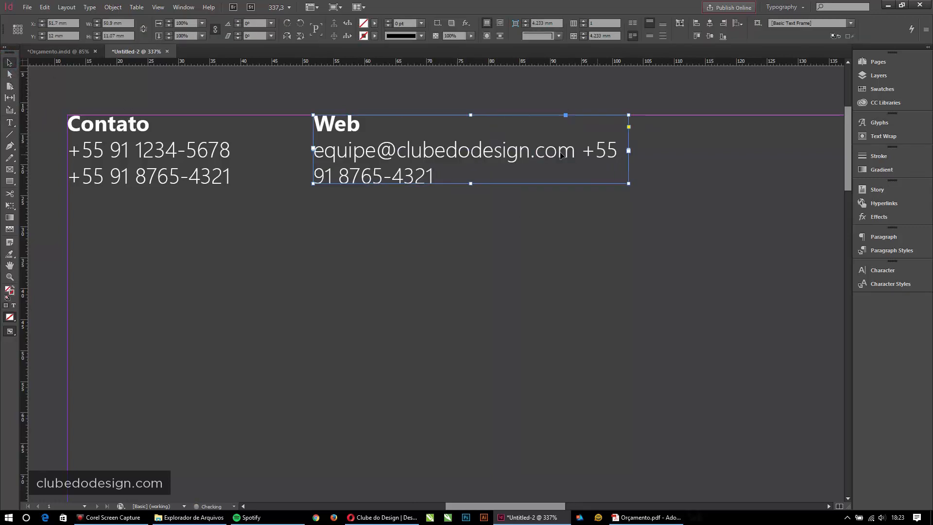
pyautogui.doubleClick(589, 153)
pyautogui.press('Return')
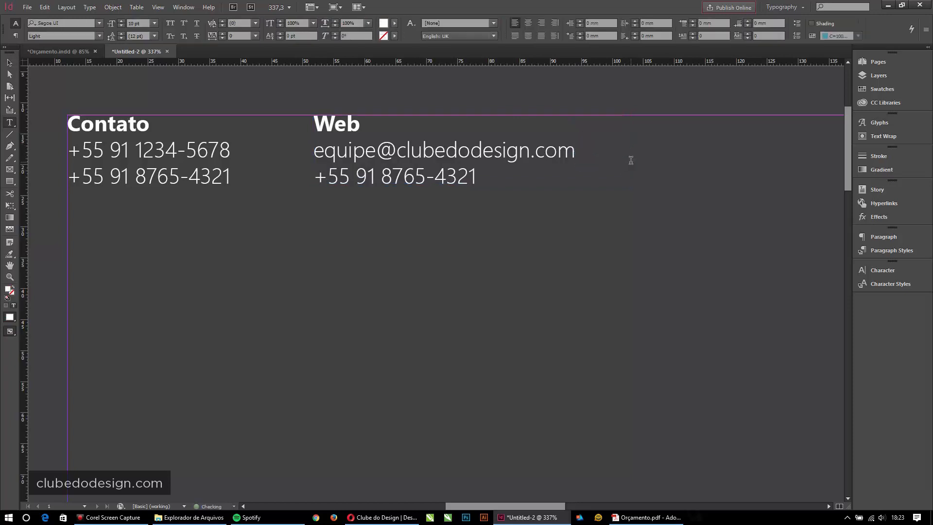
pyautogui.hotkey('shift', 'End')
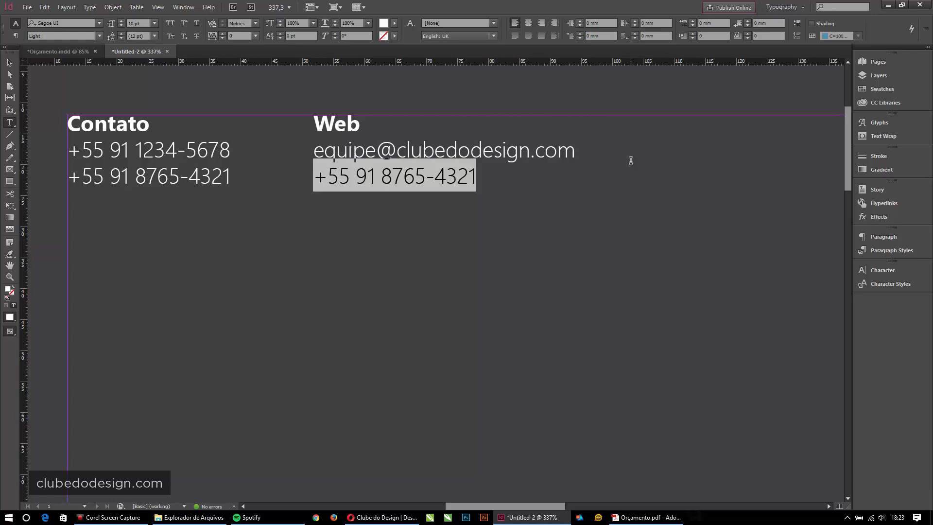
pyautogui.write('clubedode')
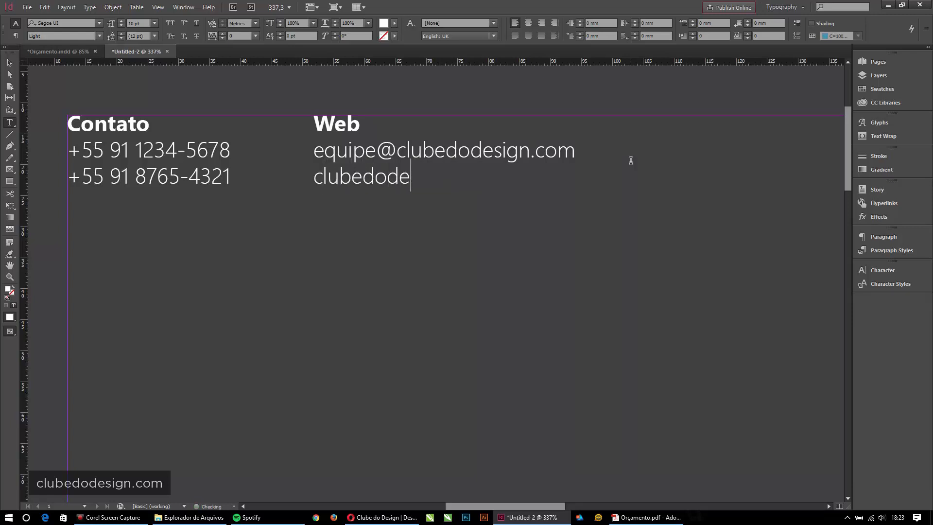
pyautogui.hotkey('shift', 'Home')
pyautogui.write('http:/')
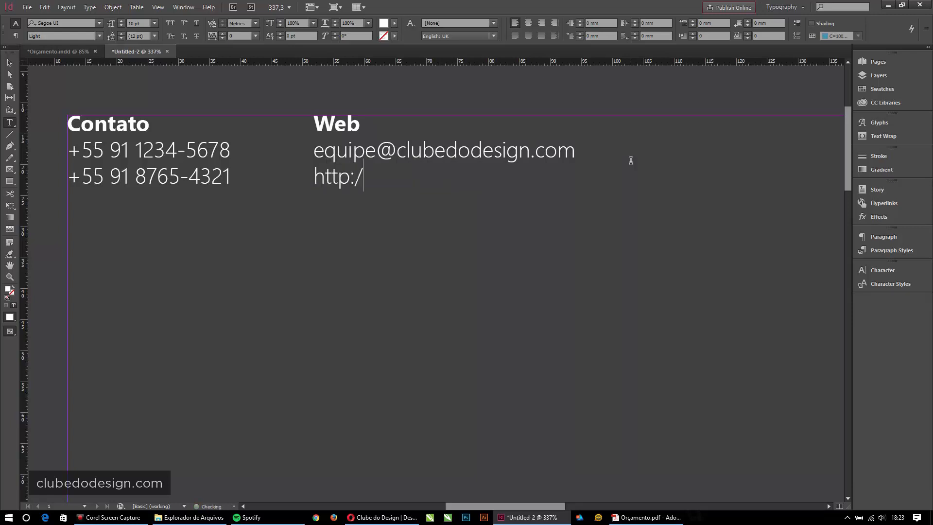
pyautogui.write('/clube.design')
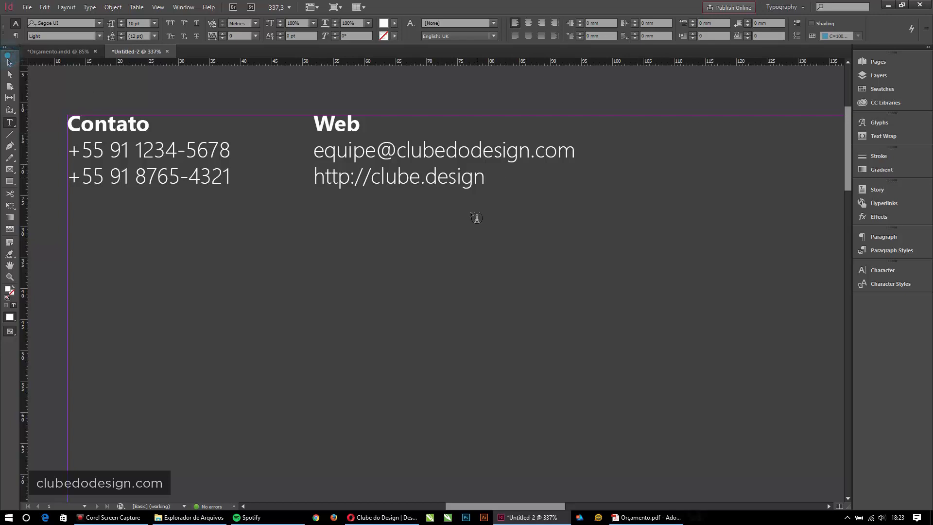
pyautogui.click(410, 176)
pyautogui.click(6, 64)
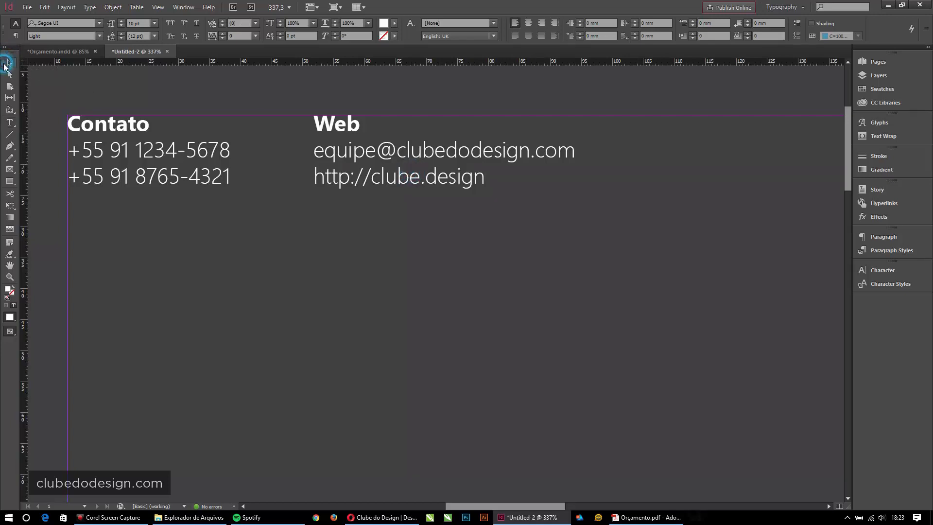
# - Zoom in on the header band and compare the Contato and Web frames
pyautogui.hotkey('ctrl', '0')
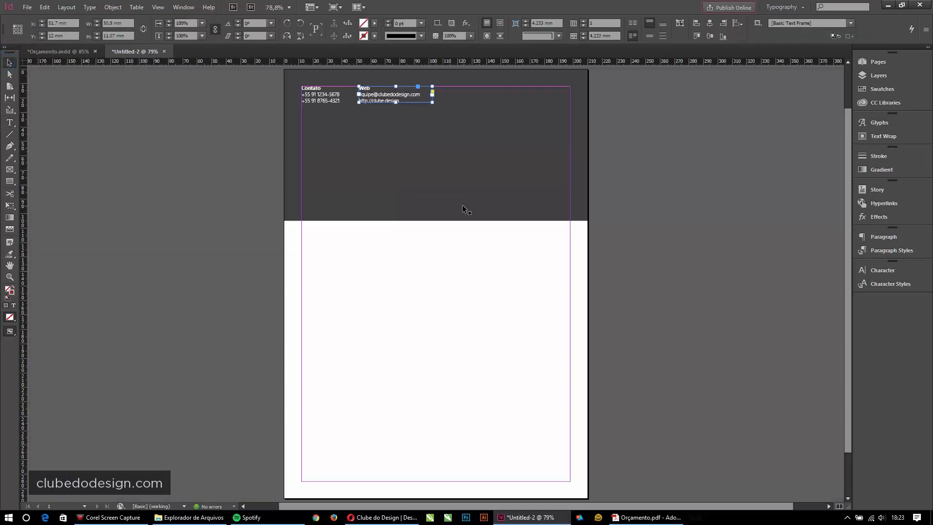
pyautogui.click(680, 186)
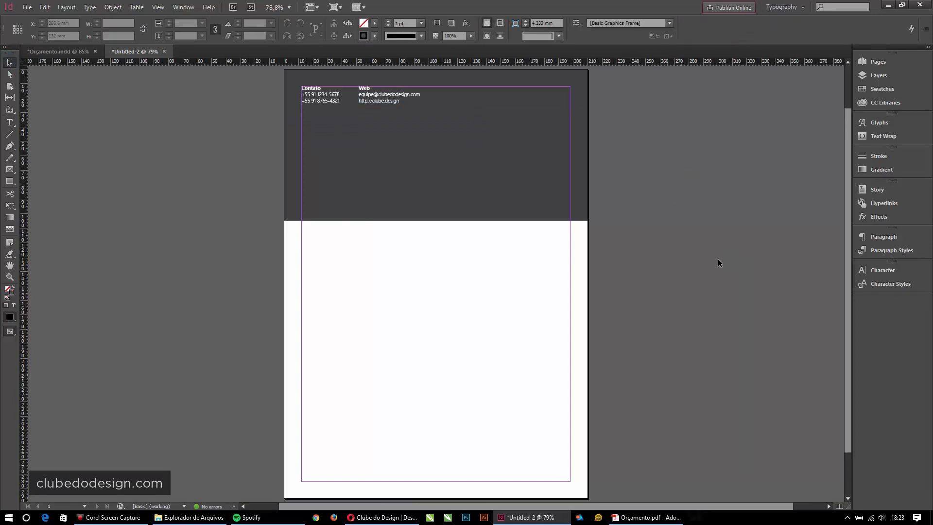
pyautogui.hotkey('ctrl', 'space')
pyautogui.moveTo(243, 72); pyautogui.dragTo(609, 242)
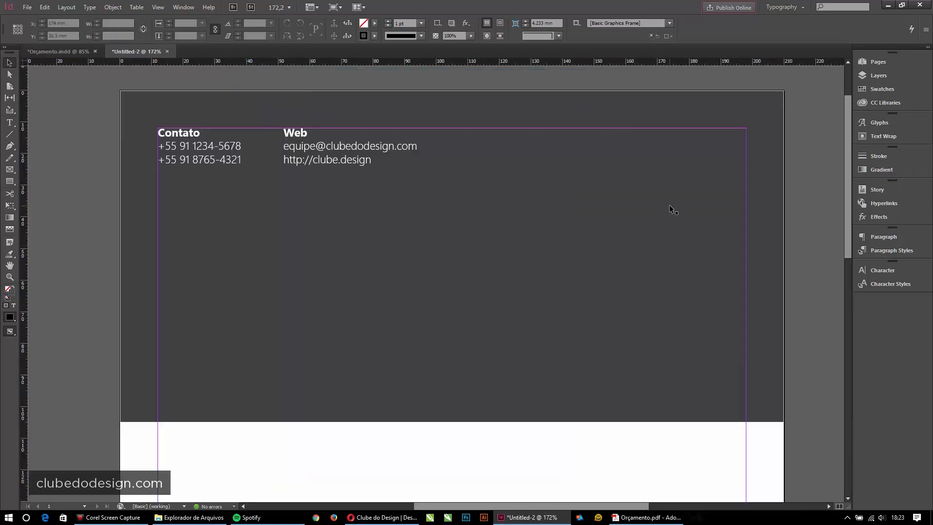
pyautogui.click(366, 136)
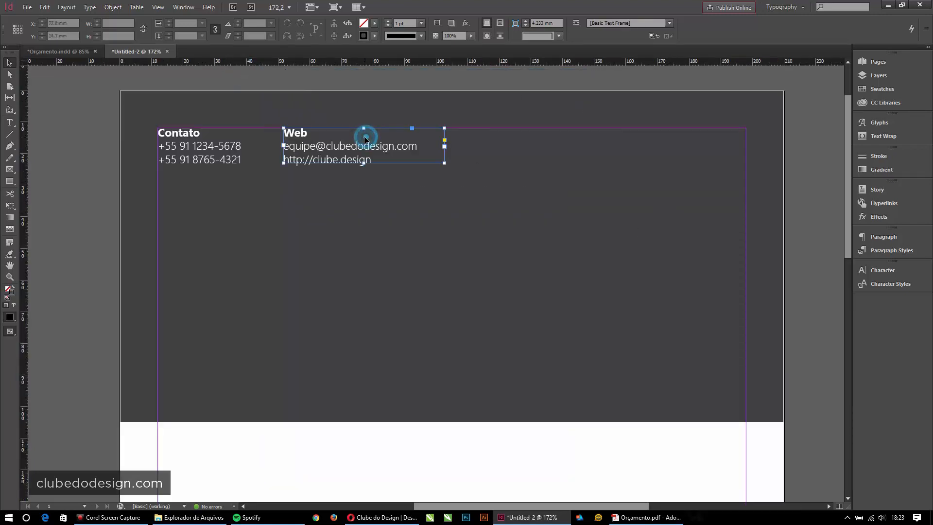
pyautogui.click(216, 146)
pyautogui.click(320, 147)
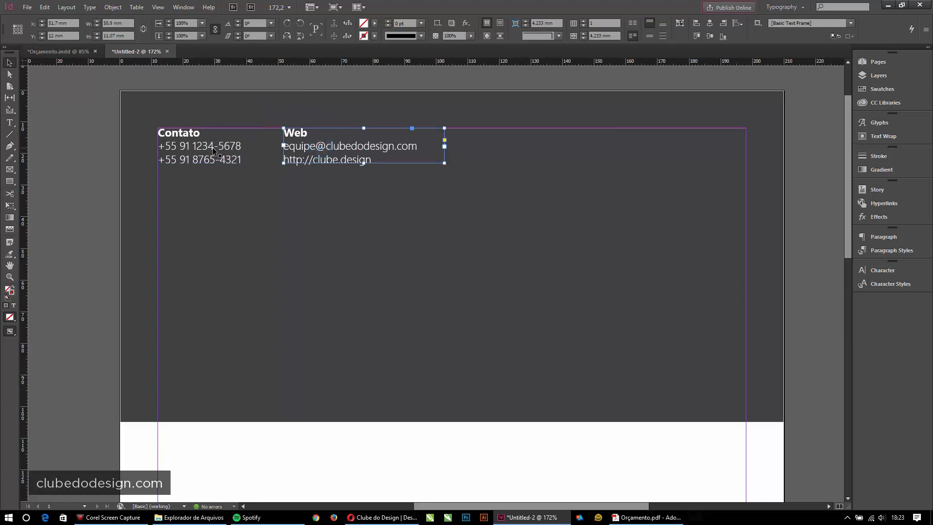
pyautogui.click(217, 150)
pyautogui.click(302, 145)
pyautogui.click(219, 143)
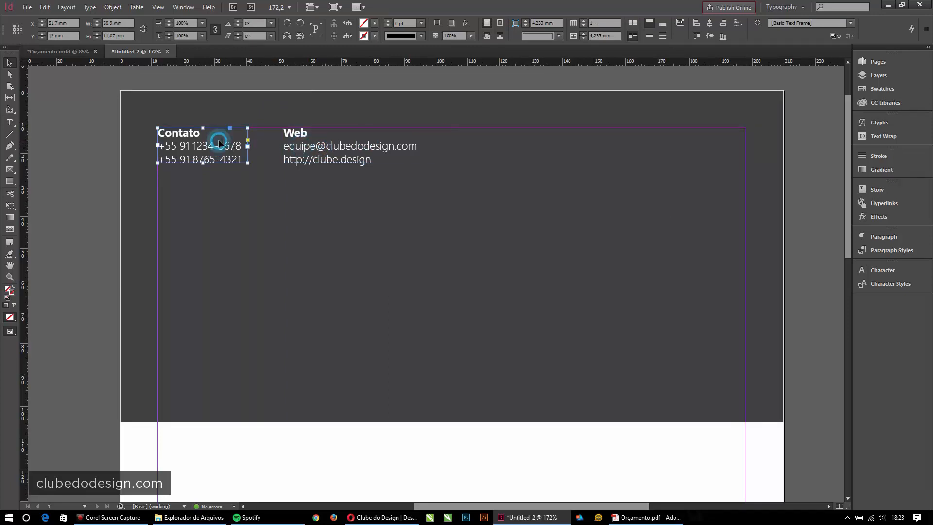
# - Show the Paragraph Styles panel and select the Parágrafo Branco style
pyautogui.click(322, 143)
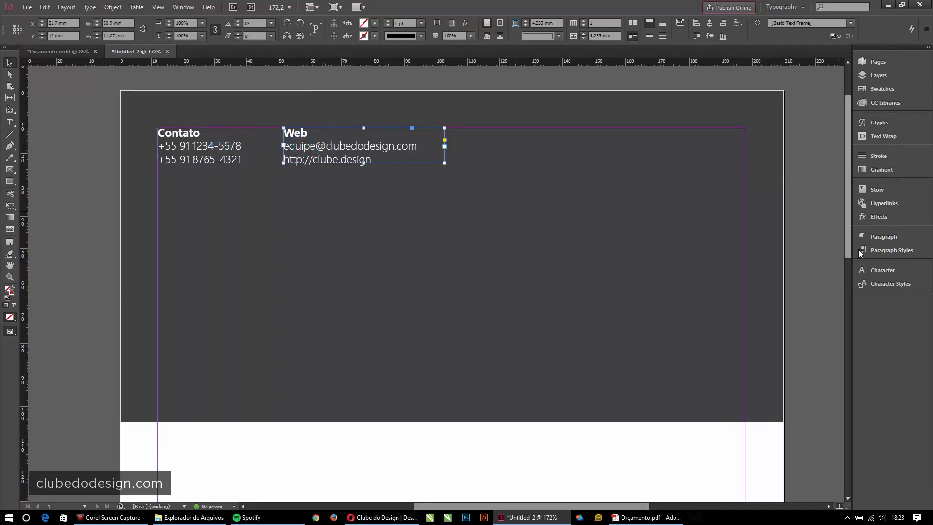
pyautogui.click(884, 312)
pyautogui.click(890, 250)
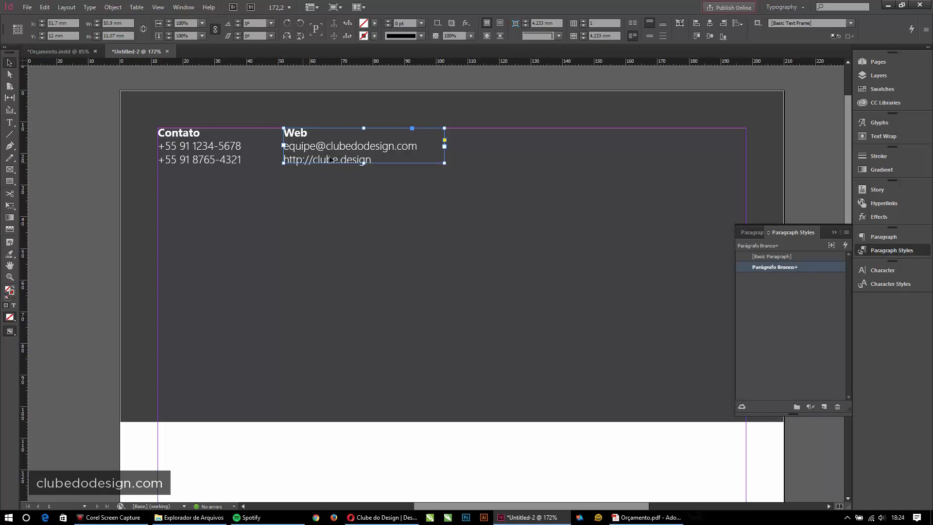
pyautogui.click(73, 157)
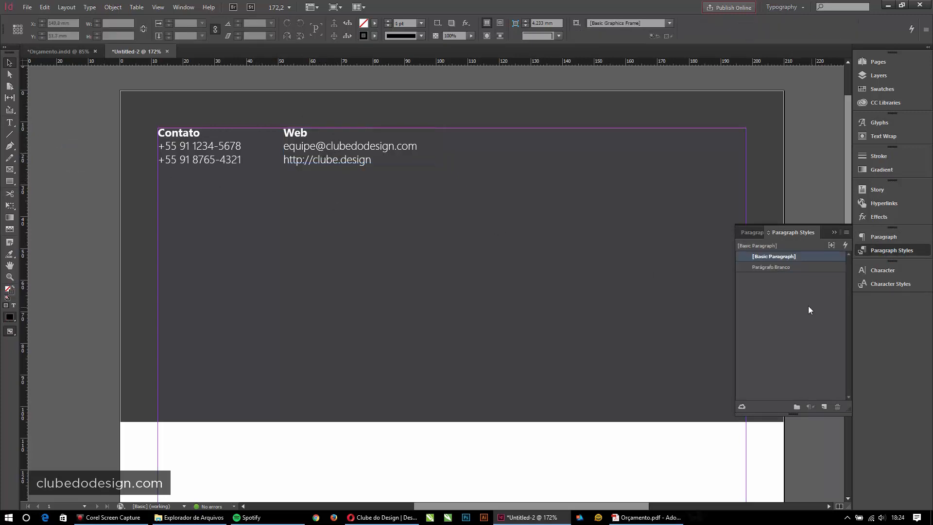
pyautogui.click(805, 268)
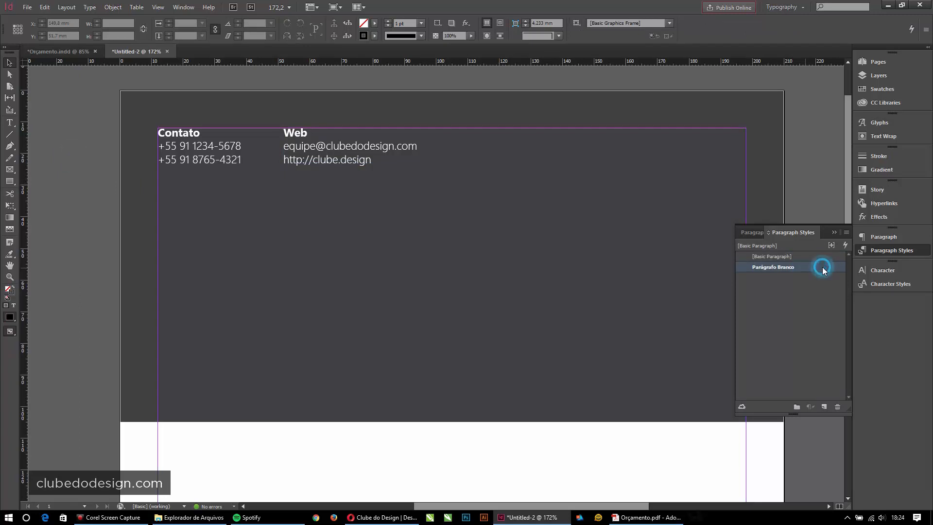
# - Set Parágrafo Branco's Basic Character Formats size to 8 pt with preview, and confirm
pyautogui.doubleClick(766, 267)
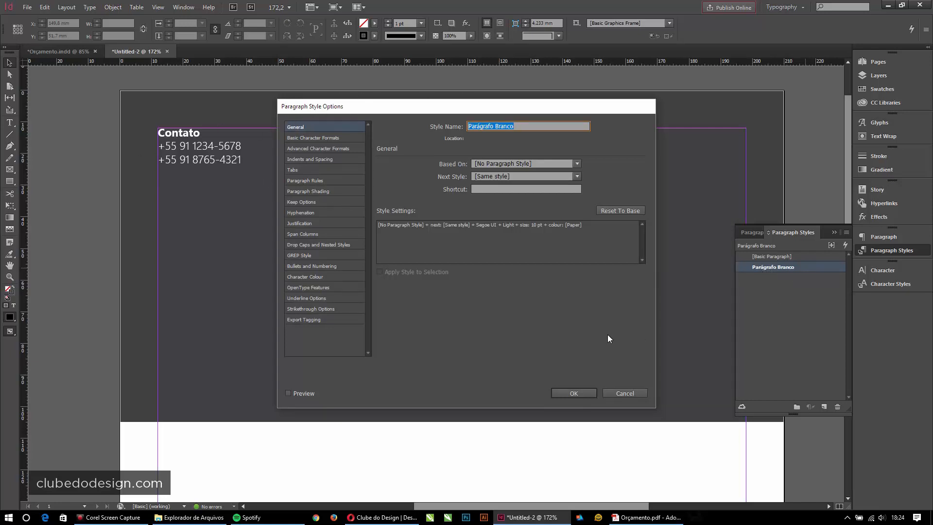
pyautogui.click(316, 138)
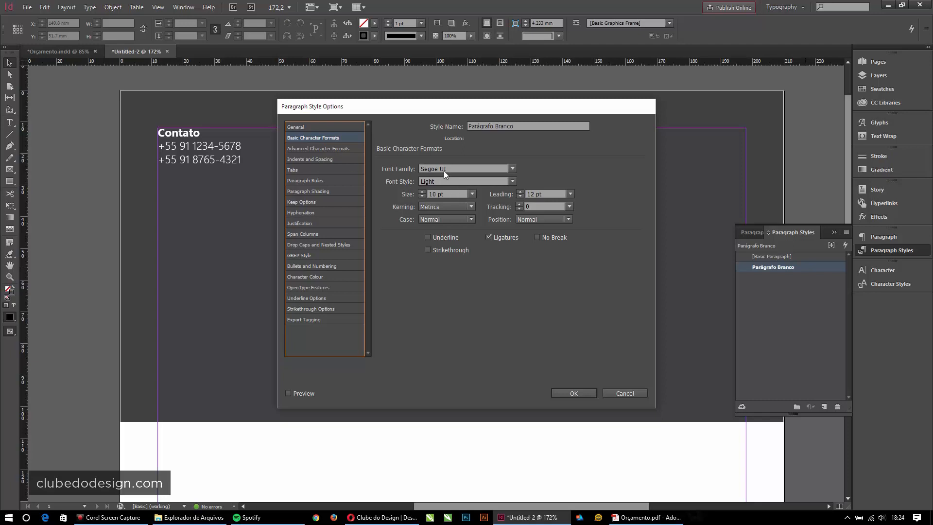
pyautogui.click(421, 196)
pyautogui.click(422, 195)
pyautogui.click(288, 393)
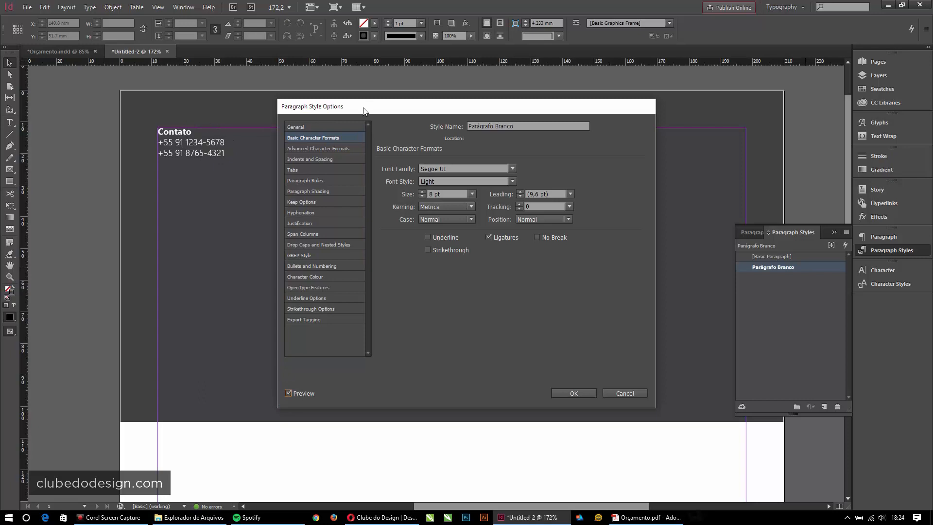
pyautogui.moveTo(364, 106); pyautogui.dragTo(347, 185)
pyautogui.click(407, 270)
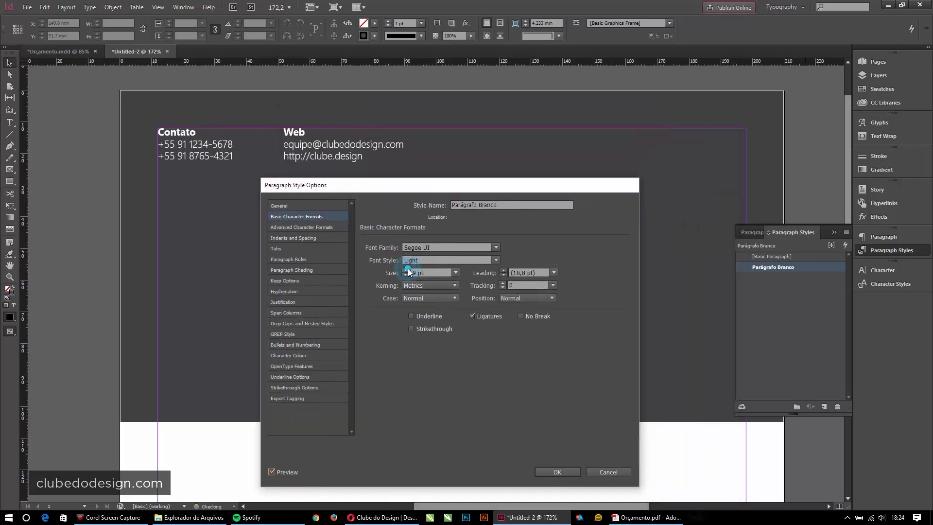
pyautogui.click(404, 276)
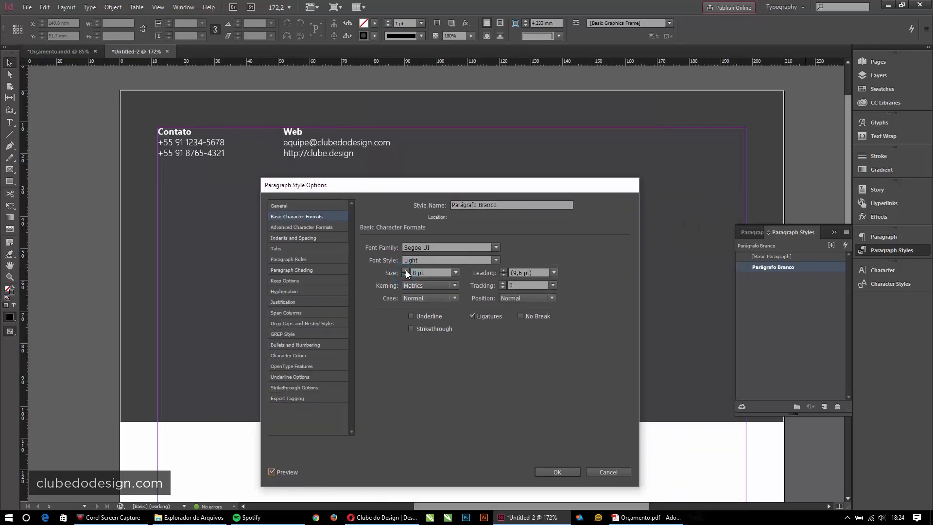
pyautogui.moveTo(469, 185); pyautogui.dragTo(588, 111)
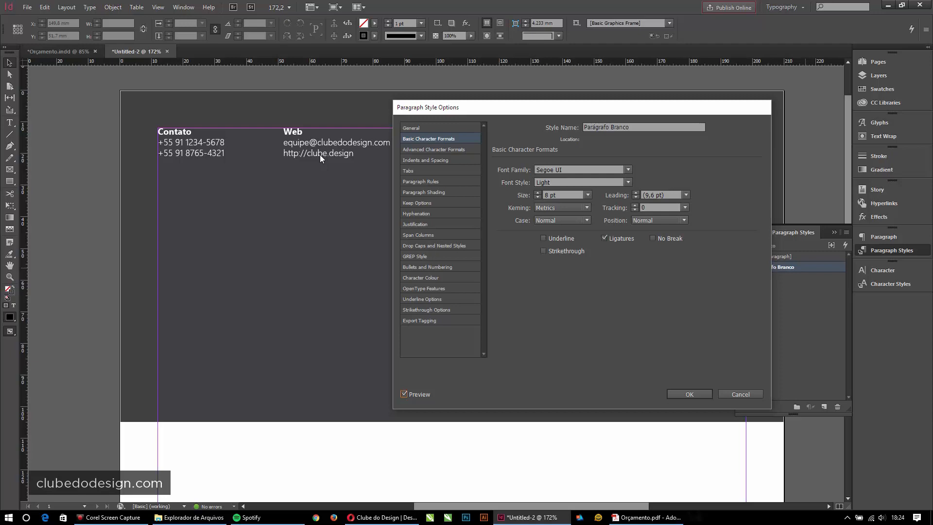
pyautogui.click(680, 393)
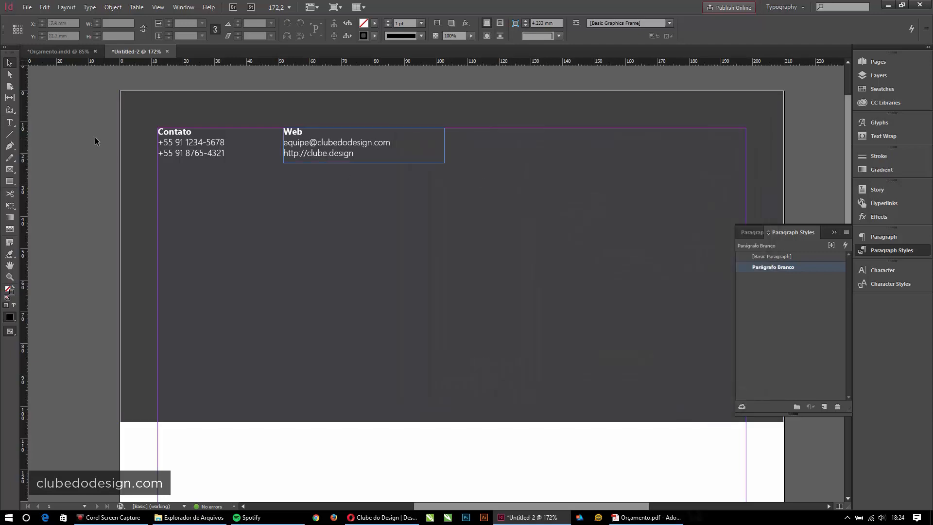
# - Collapse the Paragraph Styles panel and select the Web text frame
pyautogui.click(94, 137)
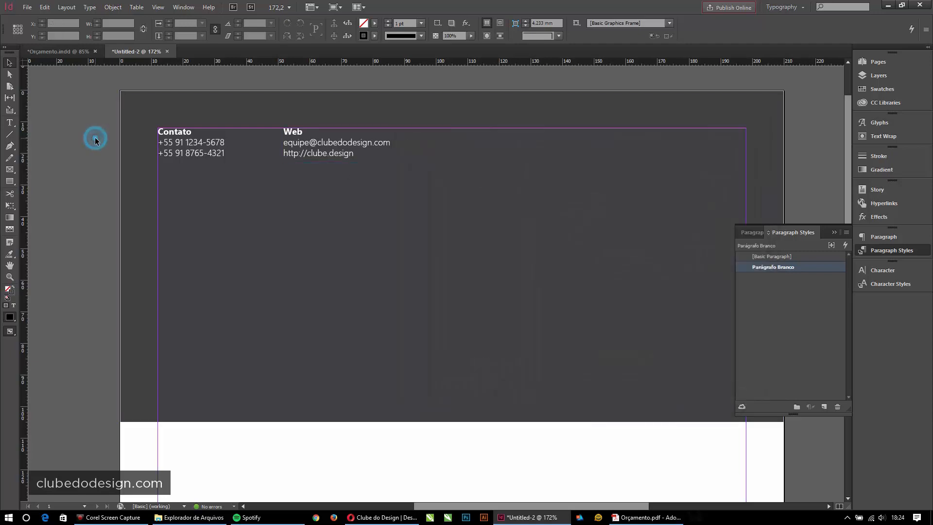
pyautogui.click(485, 450)
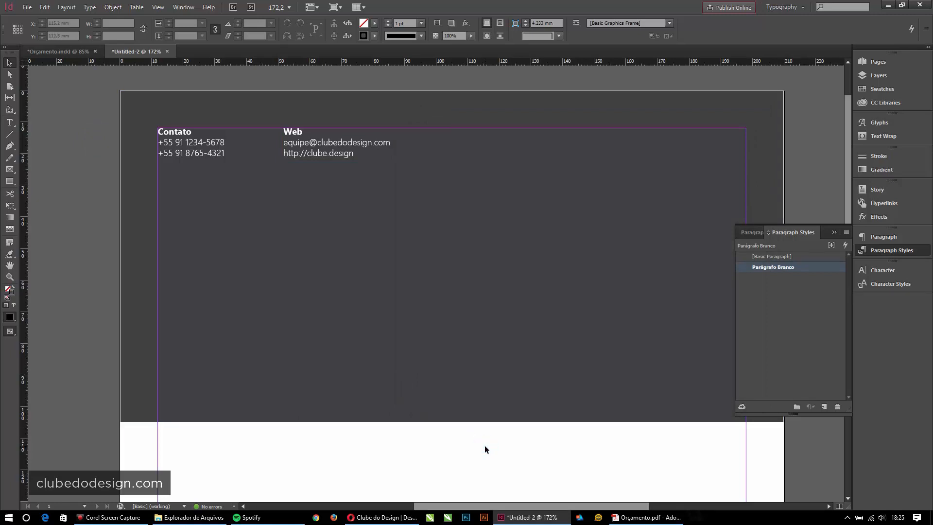
pyautogui.click(834, 232)
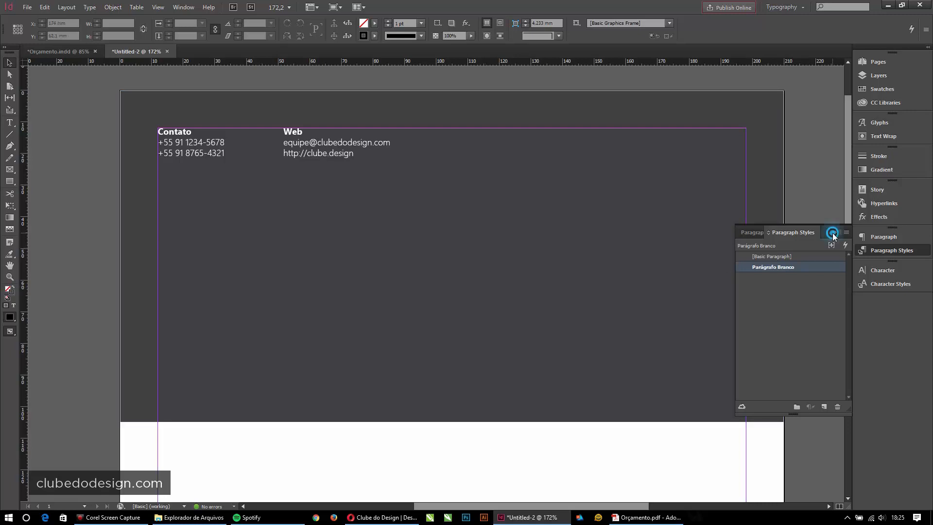
pyautogui.click(10, 122)
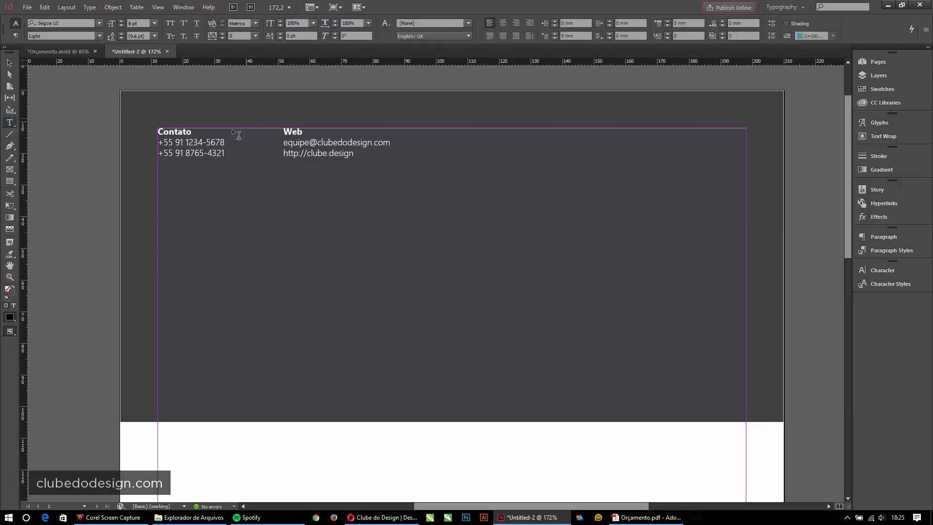
pyautogui.click(9, 62)
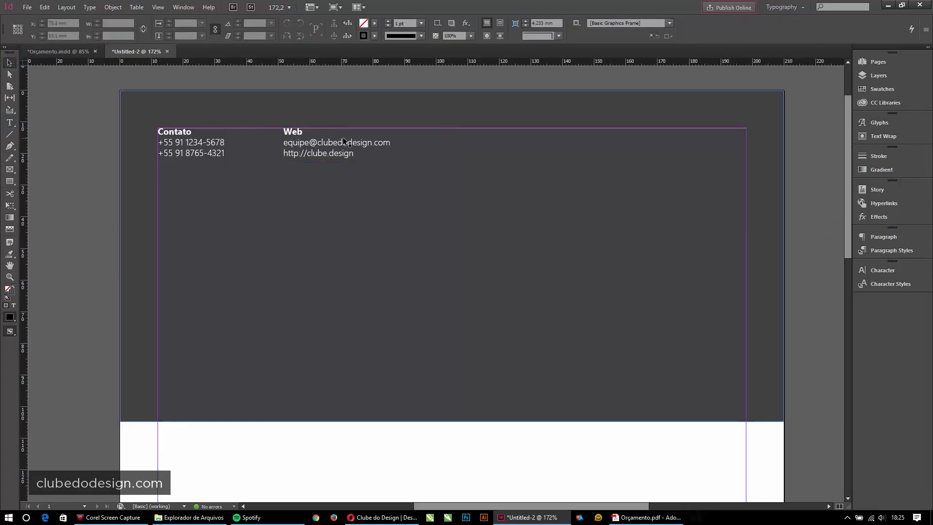
pyautogui.click(323, 141)
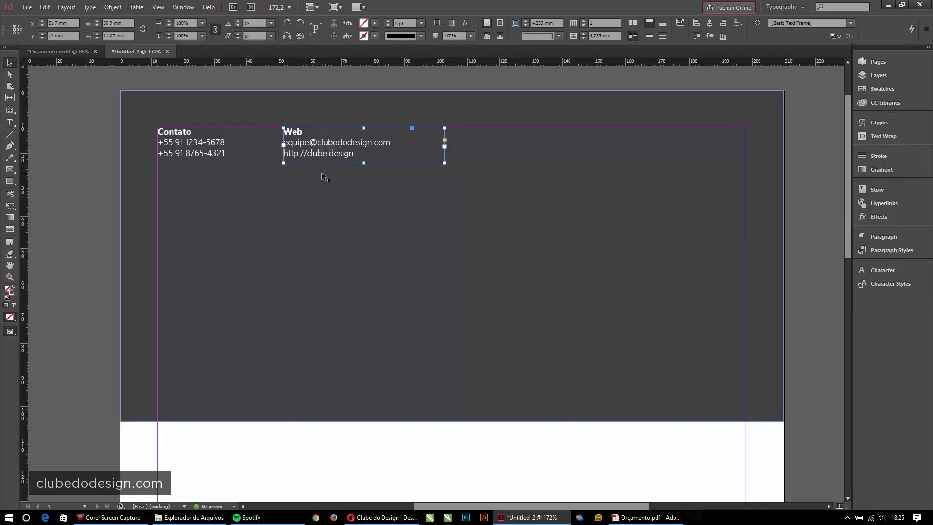
# - Duplicate the Web frame further right and retype it as Orçamento over Nº: 2016/060
pyautogui.moveTo(332, 155); pyautogui.dragTo(522, 157)
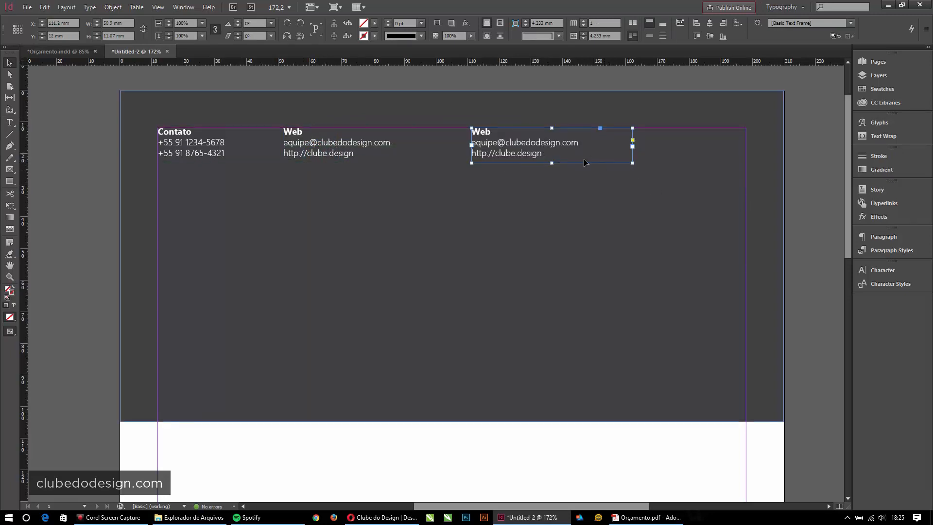
pyautogui.click(532, 144)
pyautogui.doubleClick(532, 144)
pyautogui.hotkey('ctrl', 'a')
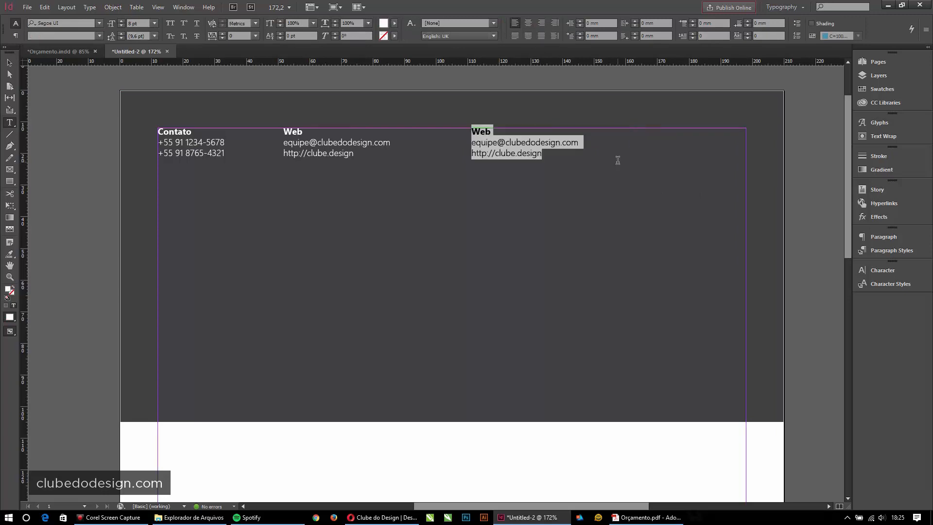
pyautogui.write('Orçamento')
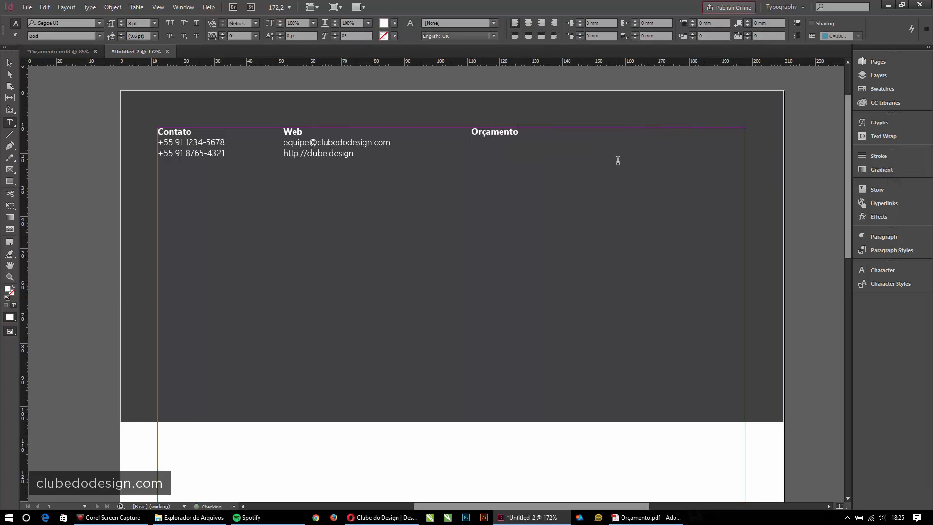
pyautogui.press('Return')
pyautogui.write('Nº: 2016/060')
pyautogui.press('Escape')
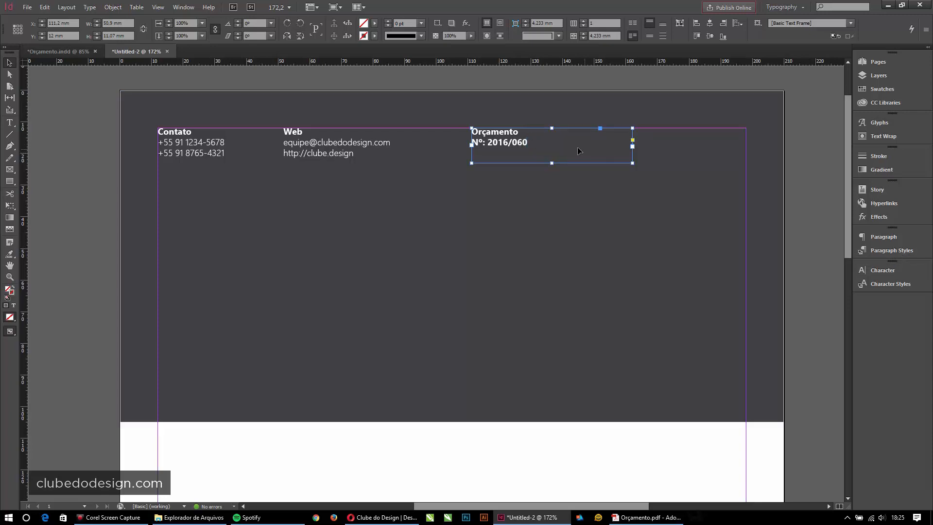
# - Select the Nº: 2016/060 line and show the Paragraph Styles list
pyautogui.doubleClick(488, 142)
pyautogui.click(529, 143)
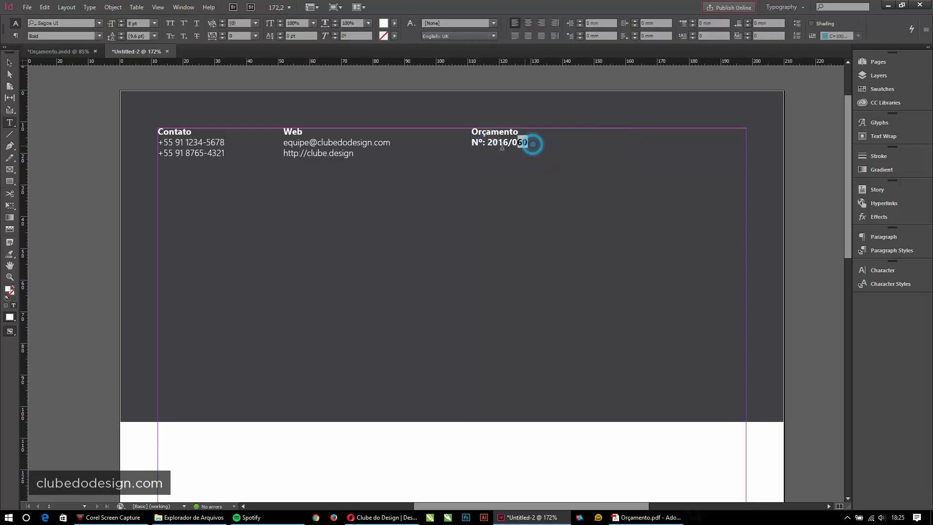
pyautogui.keyDown('shift'); pyautogui.click(468, 146); pyautogui.keyUp('shift')
pyautogui.click(887, 250)
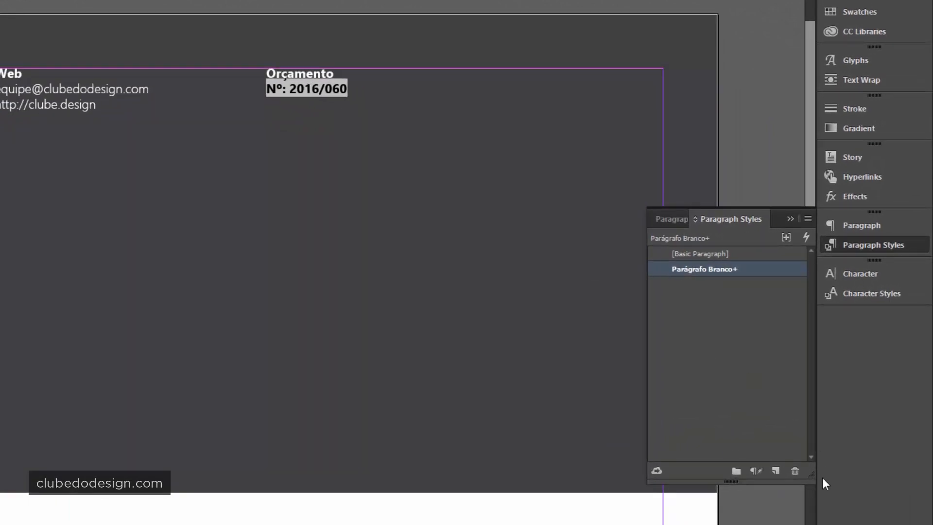
# - Clear the bold override on the Nº: 2016/060 line and apply [Basic Paragraph] to Orçamento
pyautogui.click(756, 472)
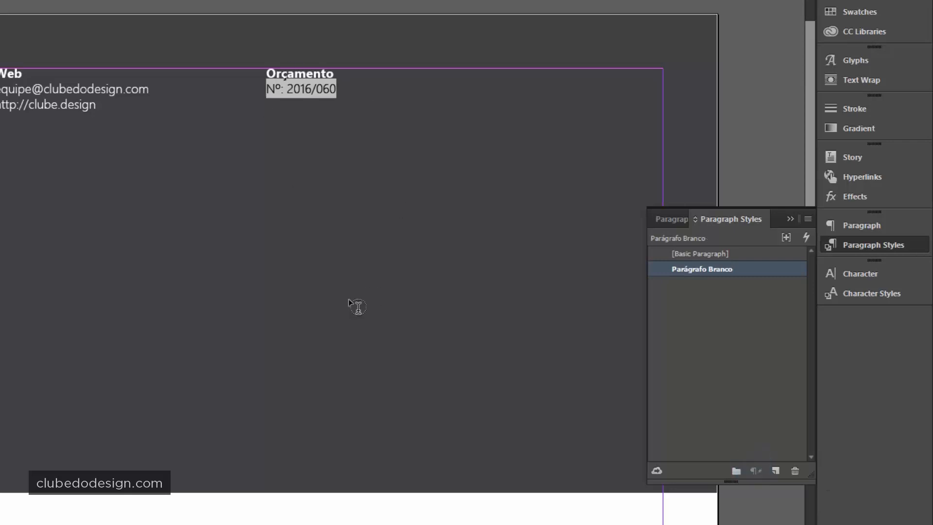
pyautogui.click(289, 76)
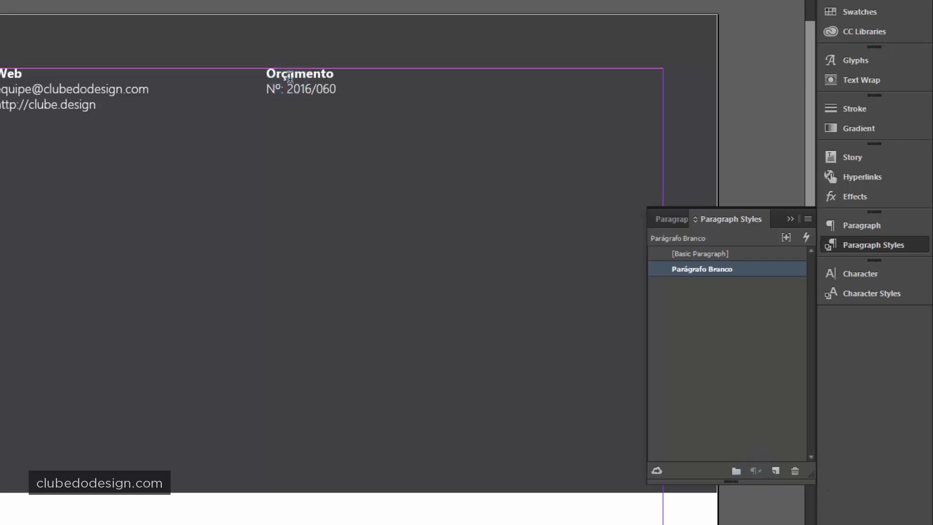
pyautogui.moveTo(334, 76); pyautogui.dragTo(257, 76)
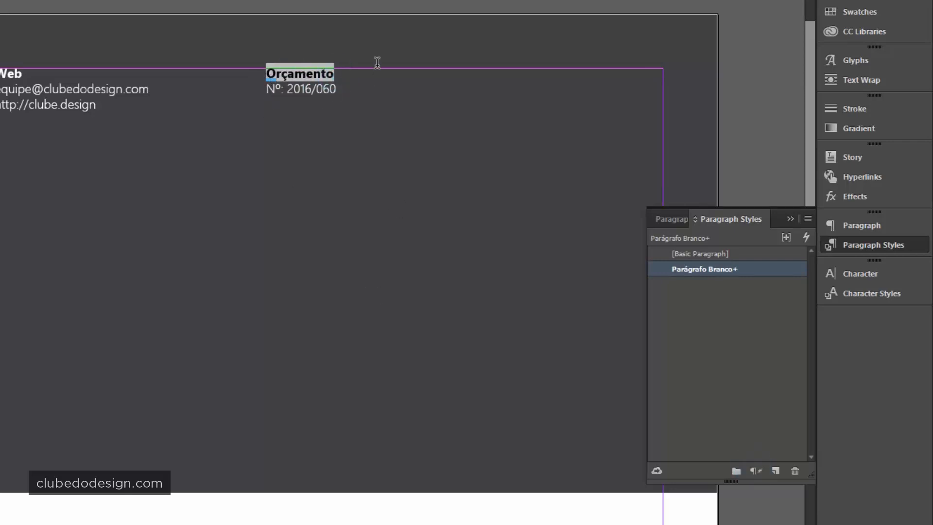
pyautogui.click(700, 255)
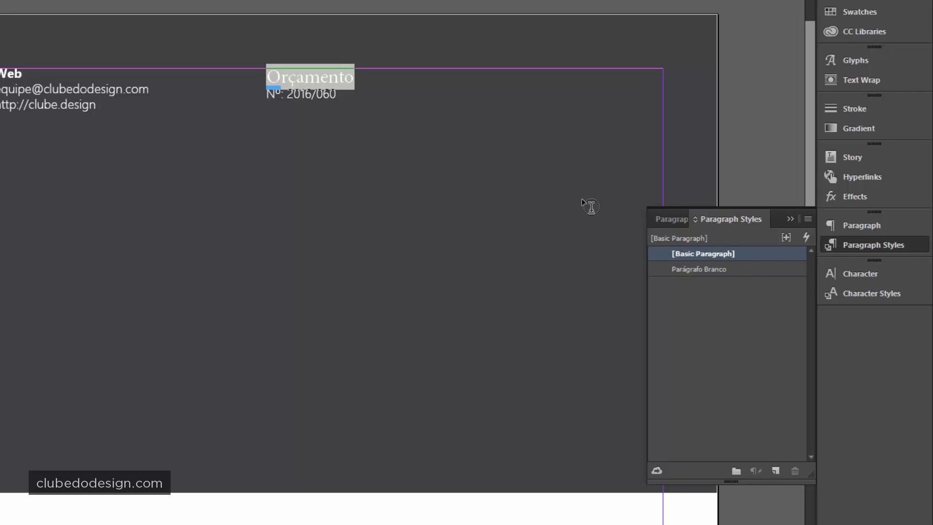
# - Set Orçamento in Segoe UI Light at 20 pt
pyautogui.click(867, 278)
pyautogui.click(750, 288)
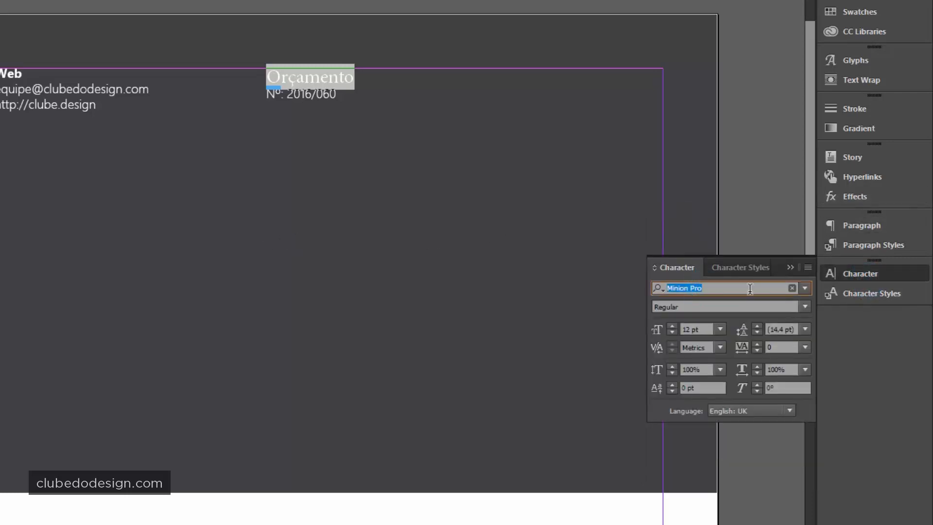
pyautogui.write('Segoe')
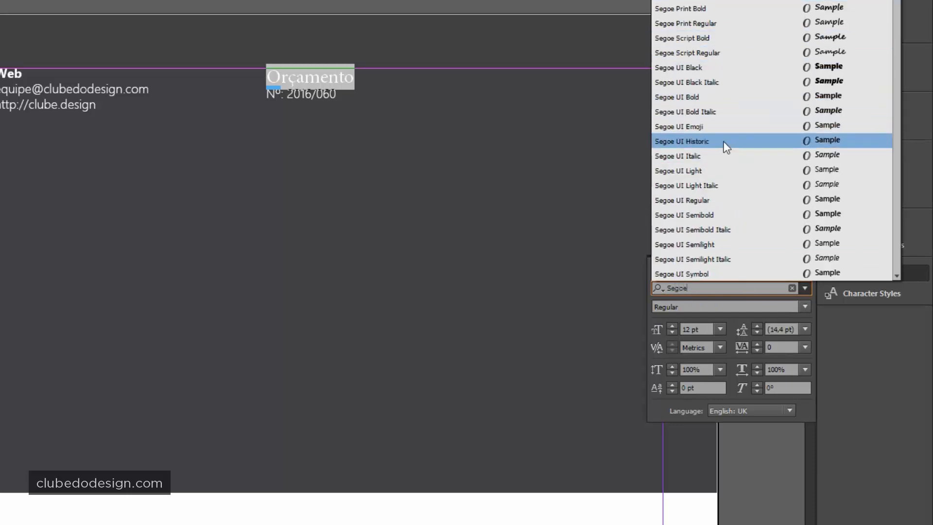
pyautogui.click(697, 171)
pyautogui.click(702, 328)
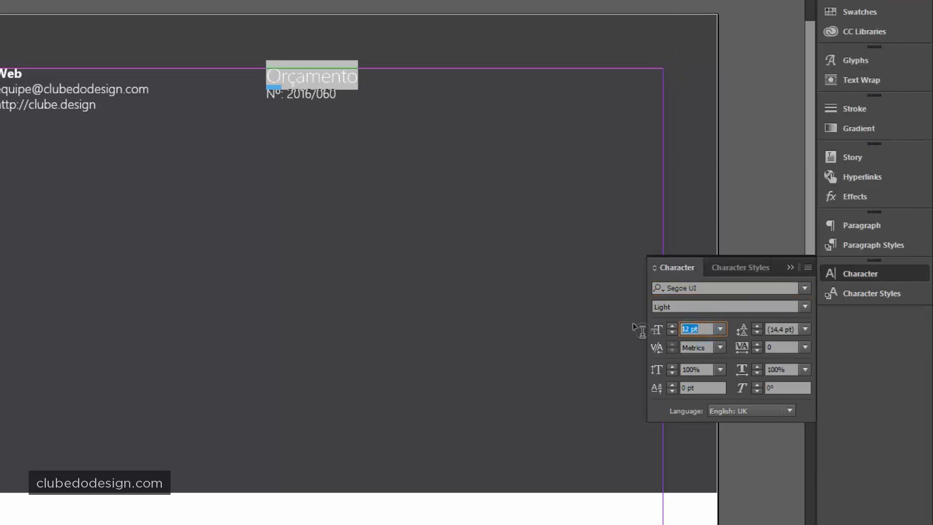
pyautogui.write('24')
pyautogui.press('Return')
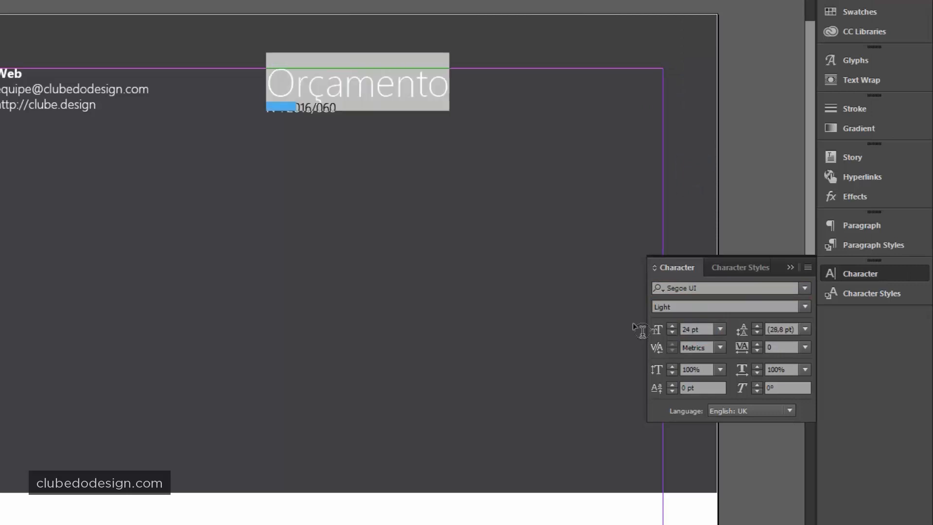
pyautogui.click(692, 328)
pyautogui.write('20')
pyautogui.press('Return')
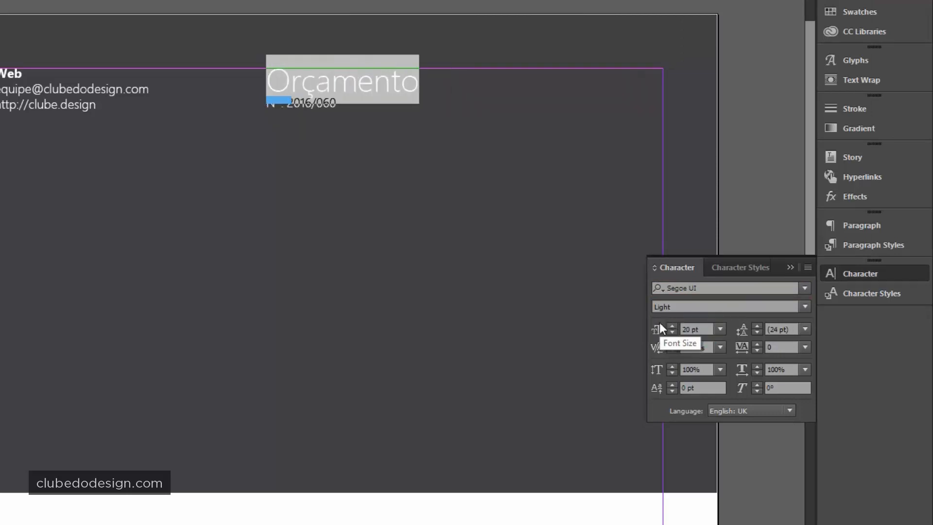
# - Widen Orçamento's tracking to 210
pyautogui.click(757, 342)
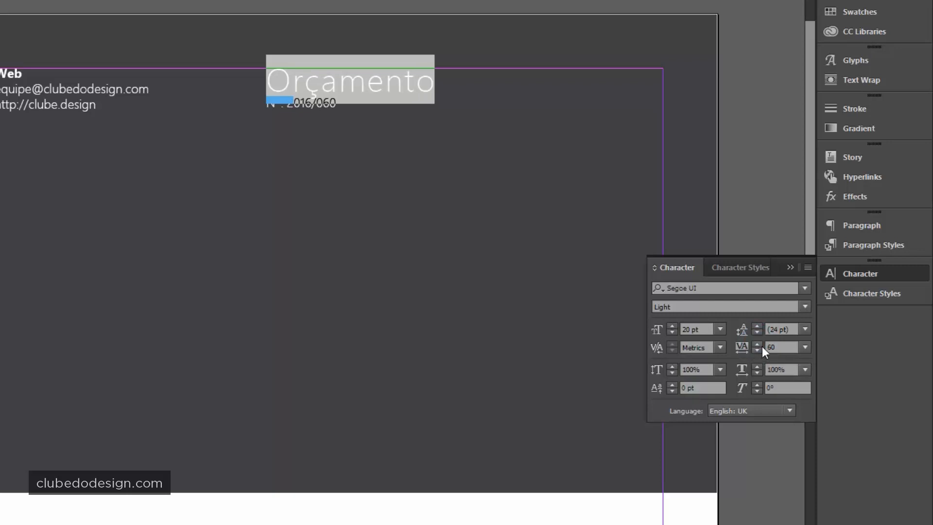
pyautogui.click(762, 344)
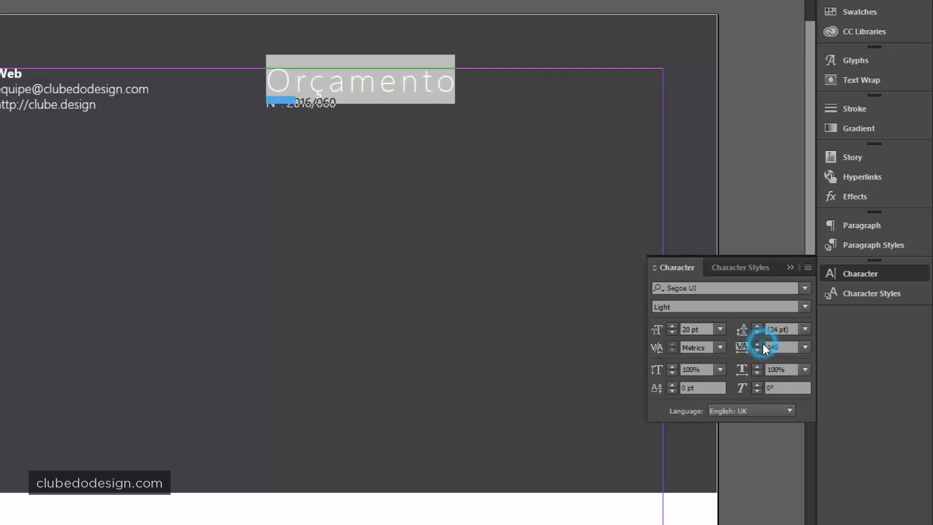
pyautogui.moveTo(763, 343); pyautogui.dragTo(762, 343)
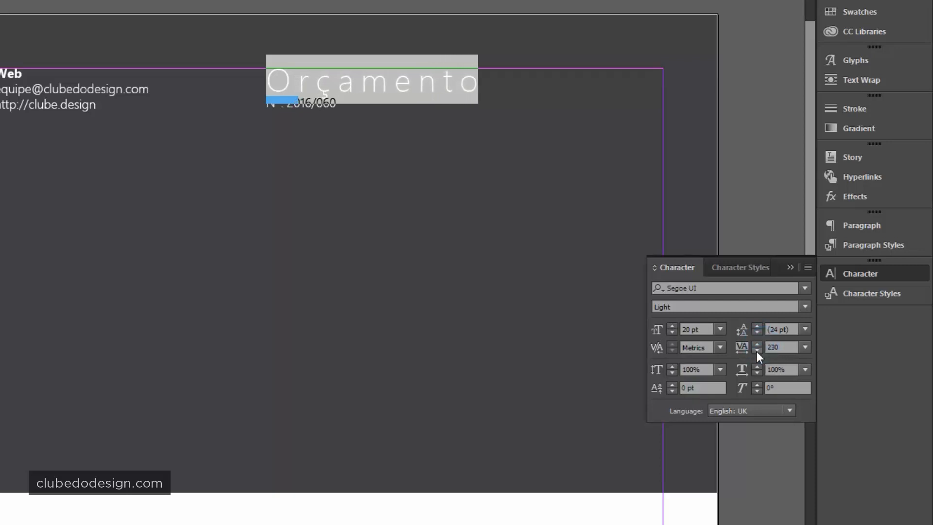
pyautogui.click(757, 351)
pyautogui.click(757, 350)
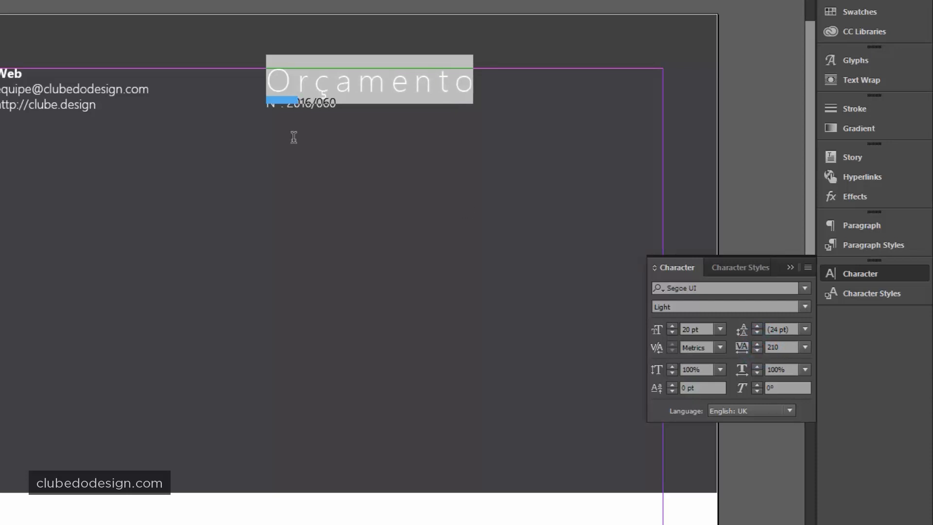
pyautogui.click(371, 67)
pyautogui.click(837, 10)
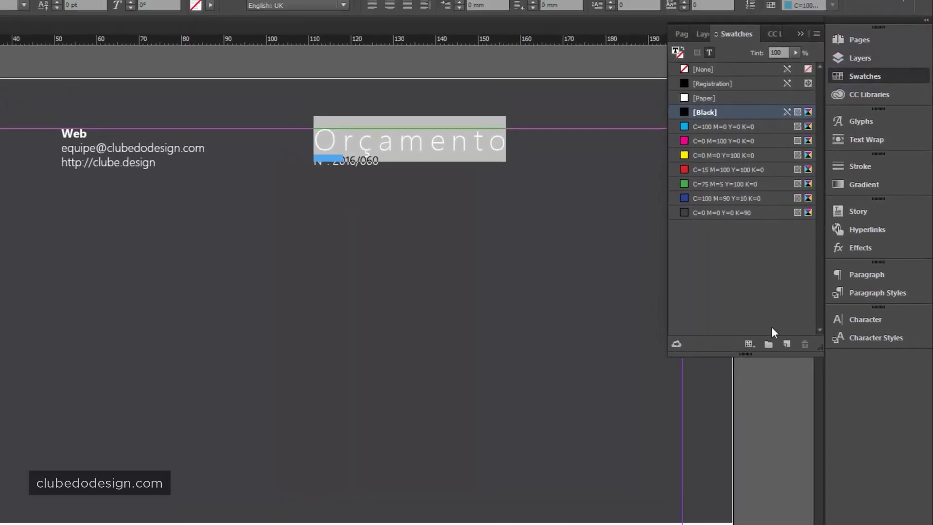
# - Create a C=0 M=30 Y=100 K=0 orange swatch named by its values and apply it to Orçamento
pyautogui.click(786, 343)
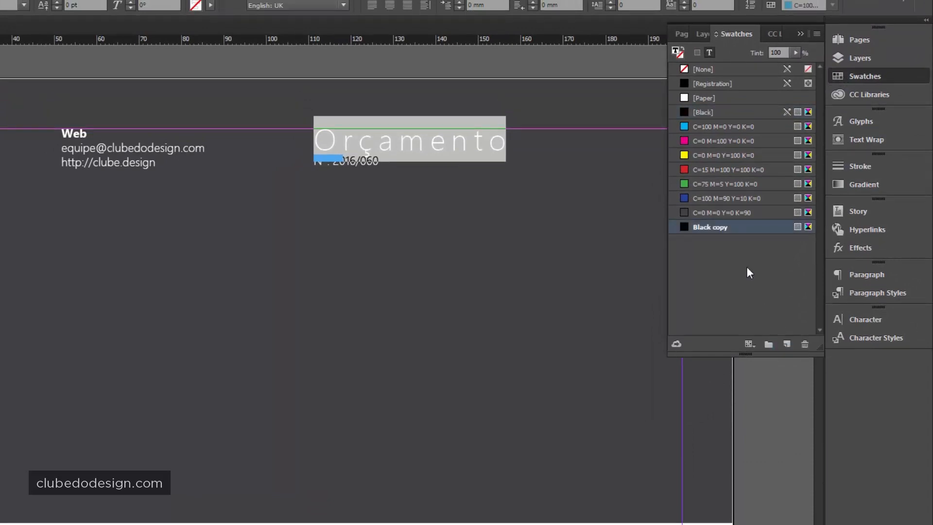
pyautogui.doubleClick(750, 225)
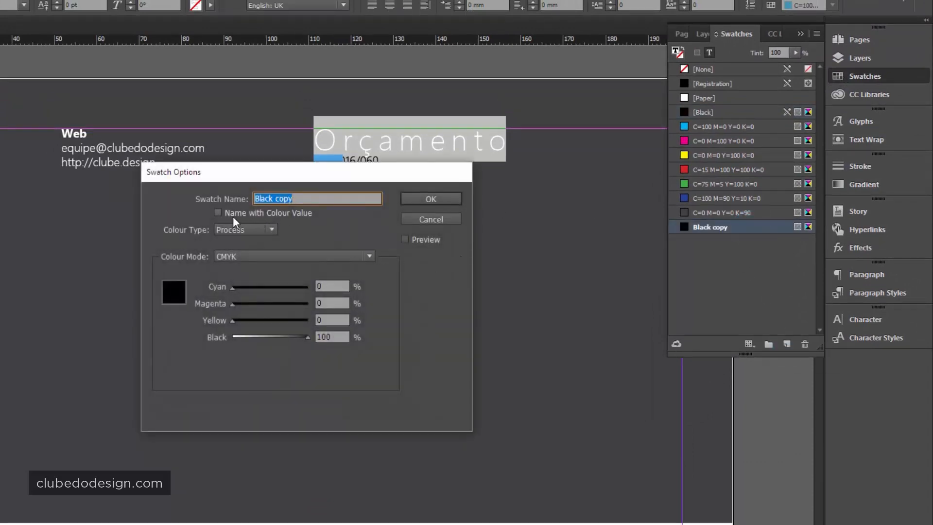
pyautogui.click(217, 212)
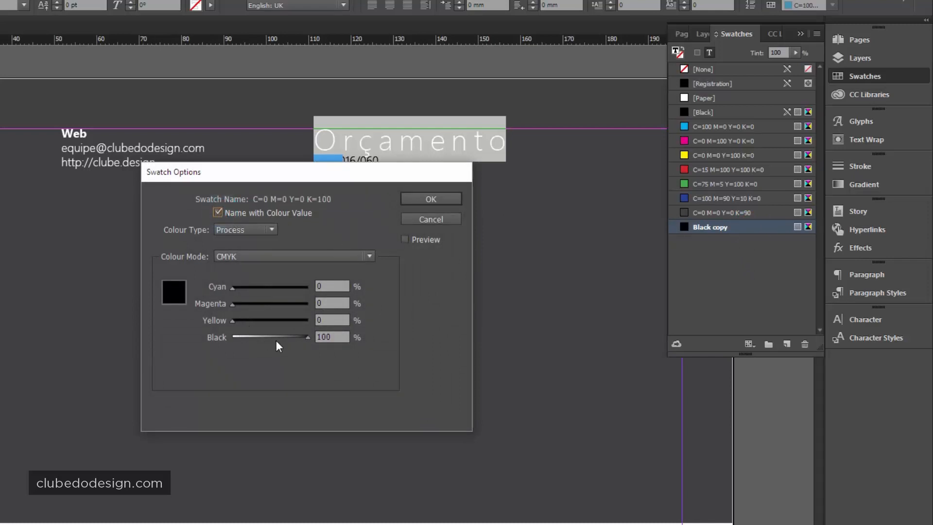
pyautogui.click(235, 337)
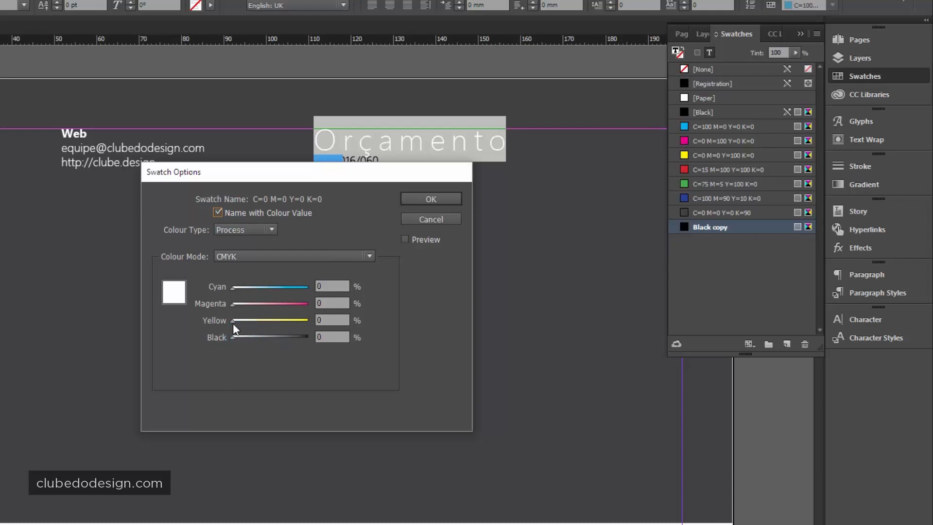
pyautogui.moveTo(232, 320); pyautogui.dragTo(365, 324)
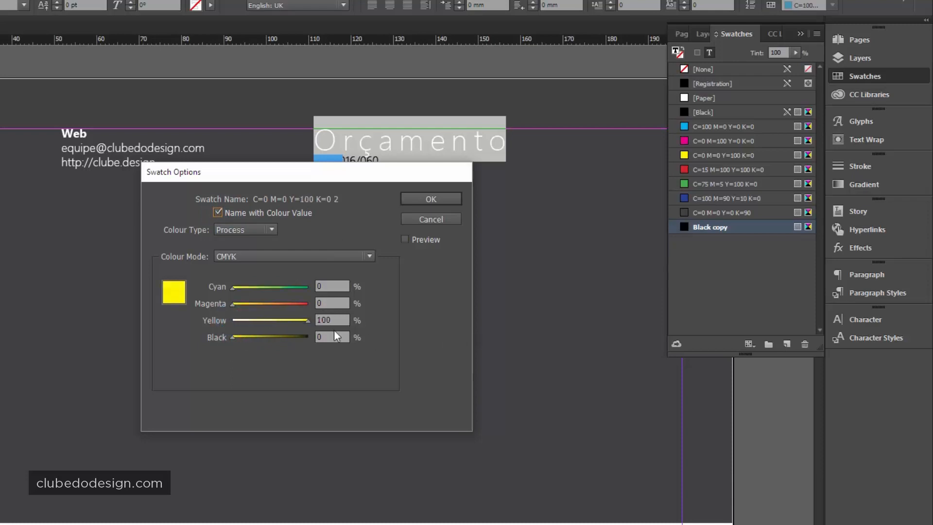
pyautogui.click(317, 302)
pyautogui.write('30')
pyautogui.click(326, 320)
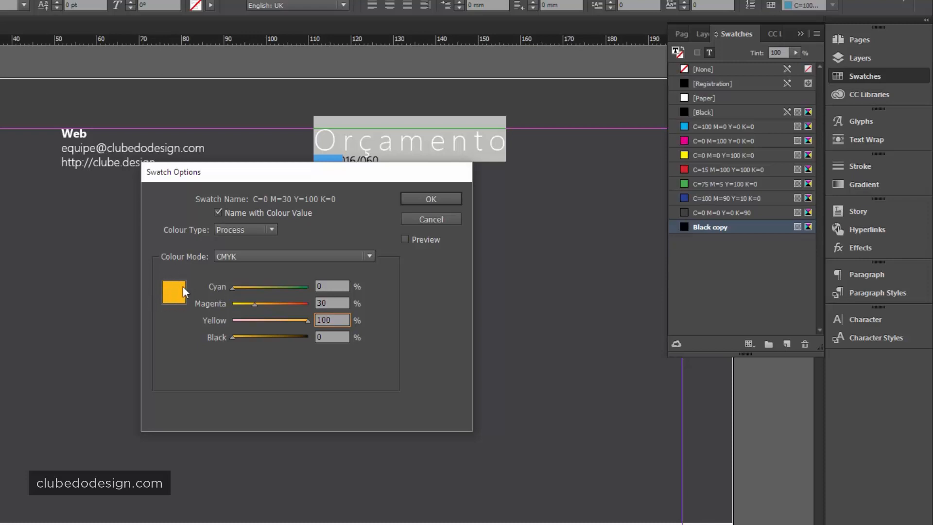
pyautogui.click(431, 199)
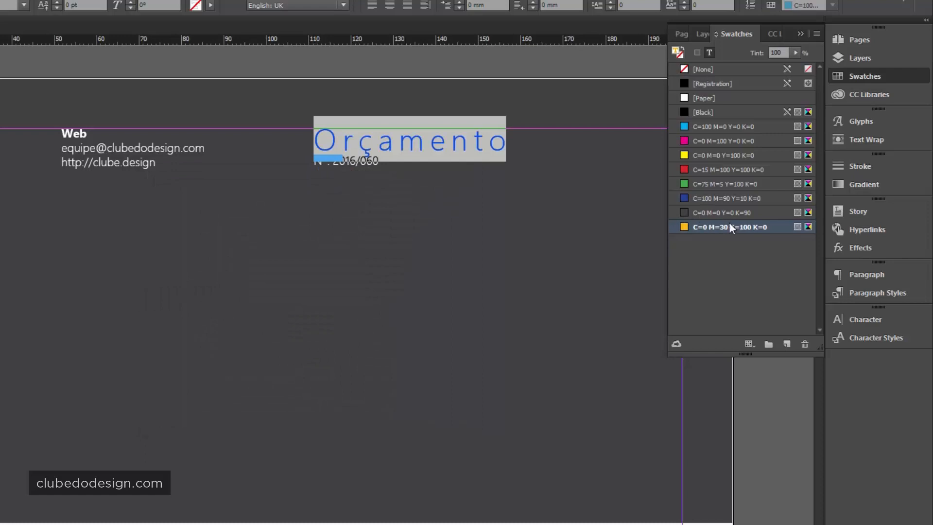
pyautogui.click(681, 53)
pyautogui.click(433, 152)
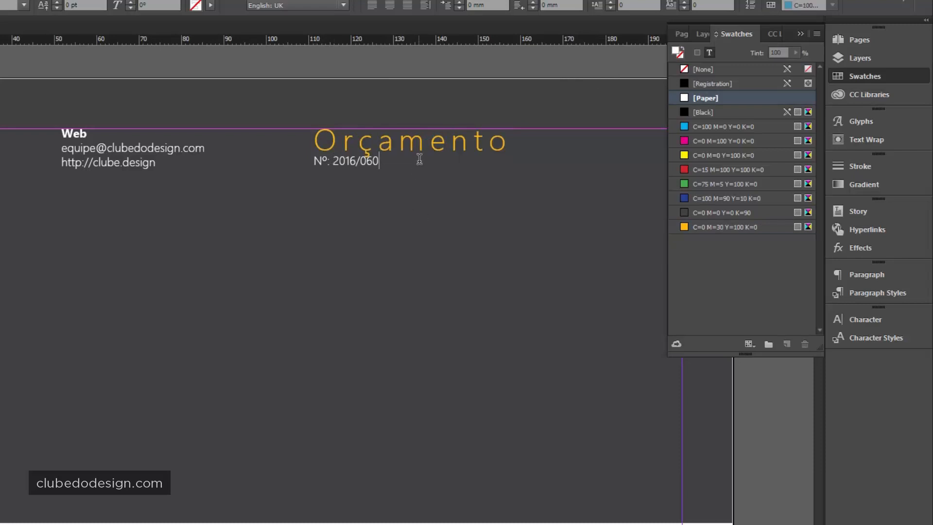
# - Give the Orçamento paragraph 2 mm of Space After in the Paragraph panel
pyautogui.click(419, 150)
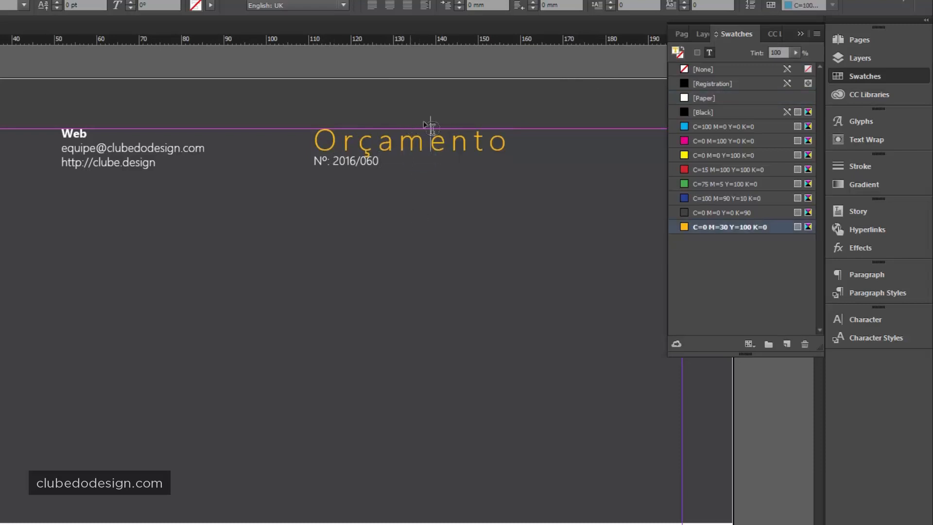
pyautogui.click(864, 316)
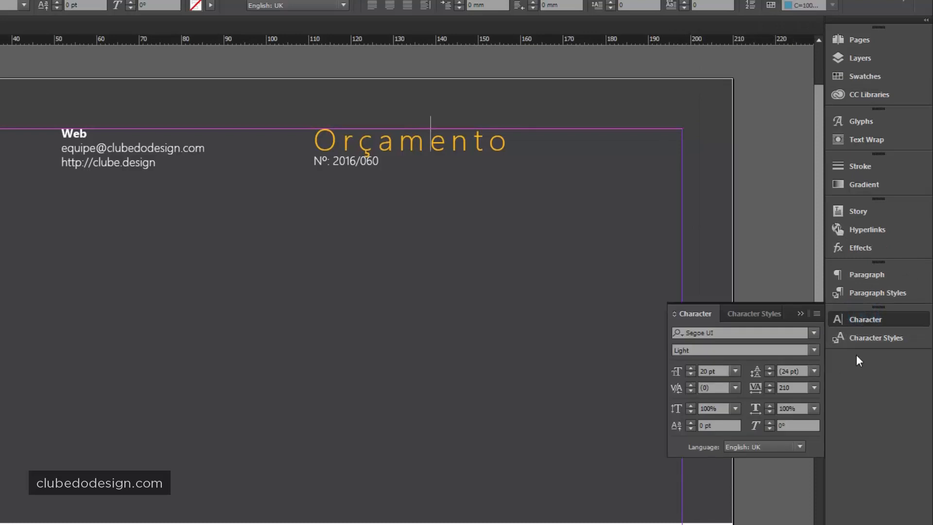
pyautogui.click(869, 274)
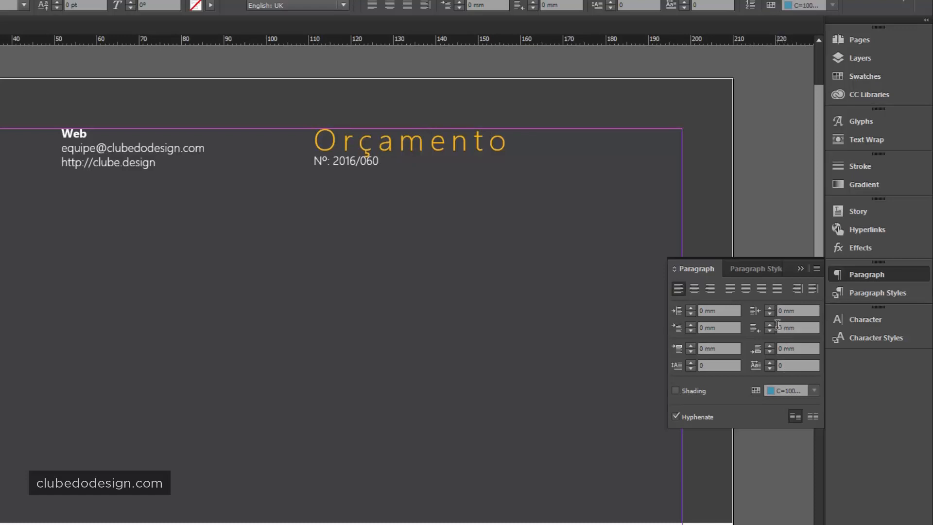
pyautogui.click(770, 346)
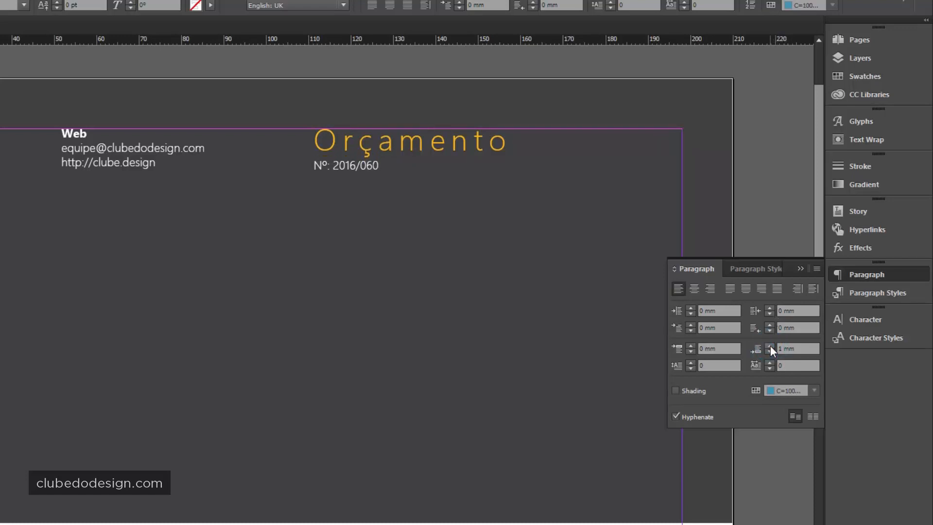
pyautogui.click(771, 345)
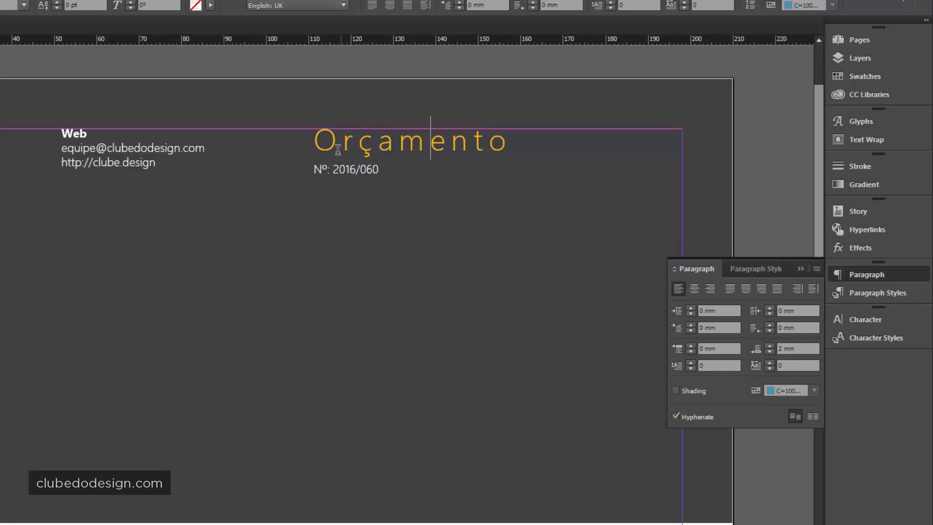
# - Justify the Orçamento and Nº lines fully and move the frame to the right margin
pyautogui.moveTo(313, 140); pyautogui.dragTo(438, 177)
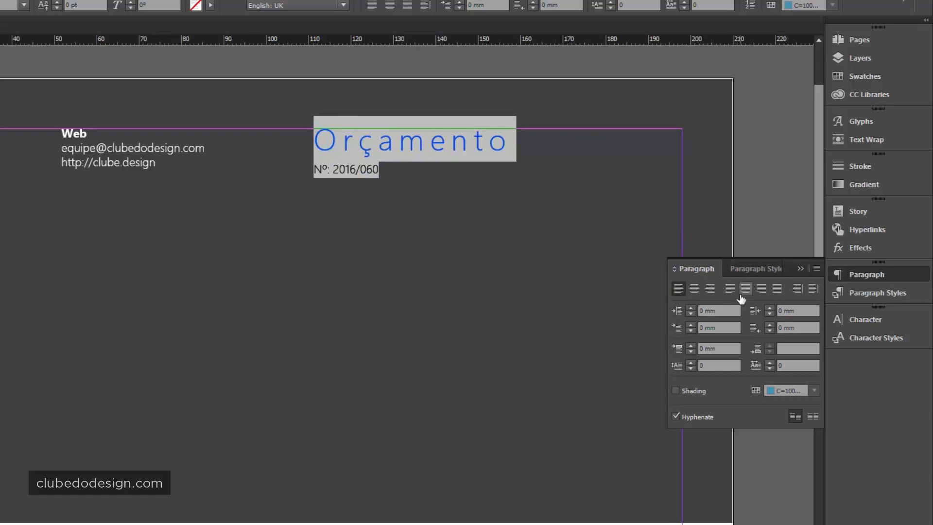
pyautogui.click(779, 288)
pyautogui.click(780, 290)
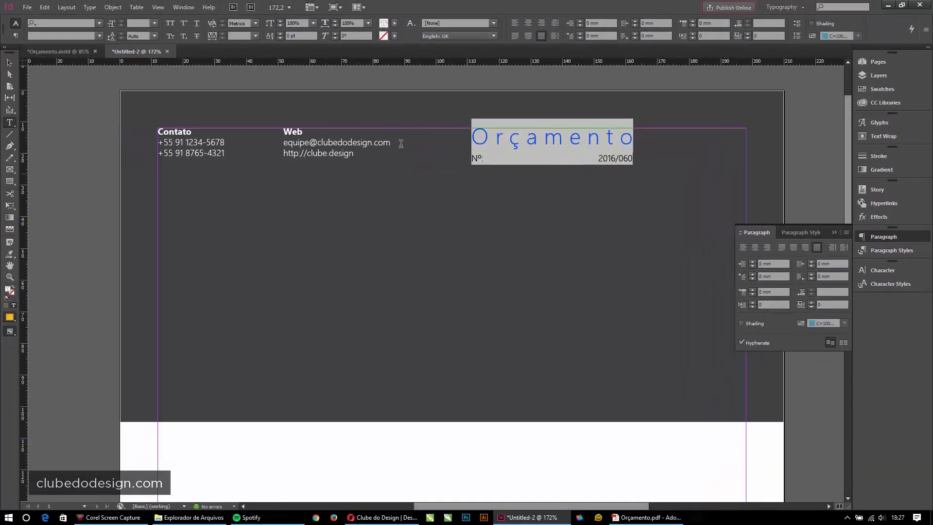
pyautogui.click(9, 63)
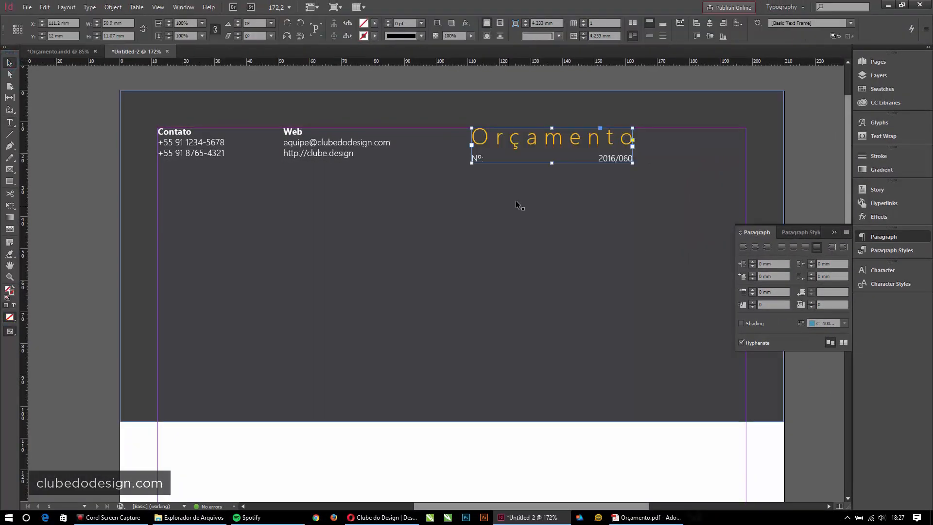
pyautogui.moveTo(589, 145); pyautogui.dragTo(703, 147)
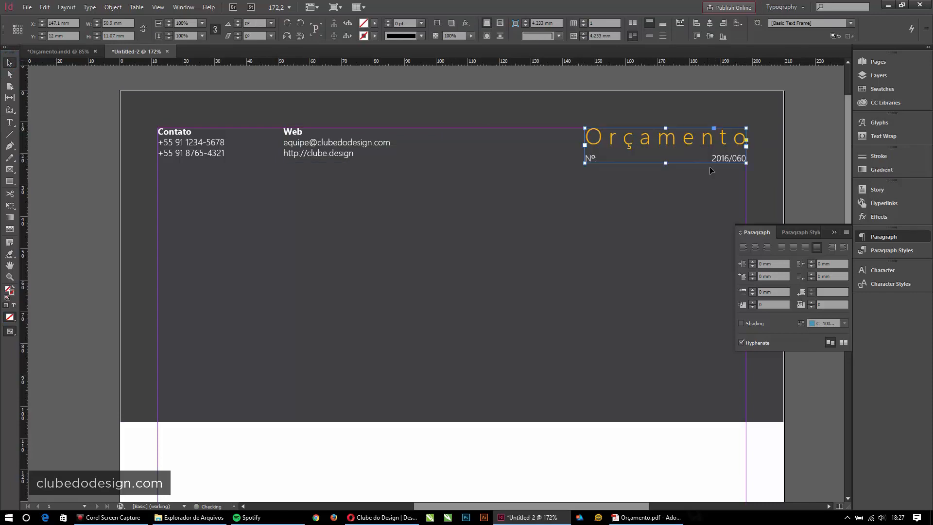
# - Create a new paragraph style from the Orçamento heading and apply it
pyautogui.doubleClick(652, 136)
pyautogui.moveTo(587, 137); pyautogui.dragTo(745, 132)
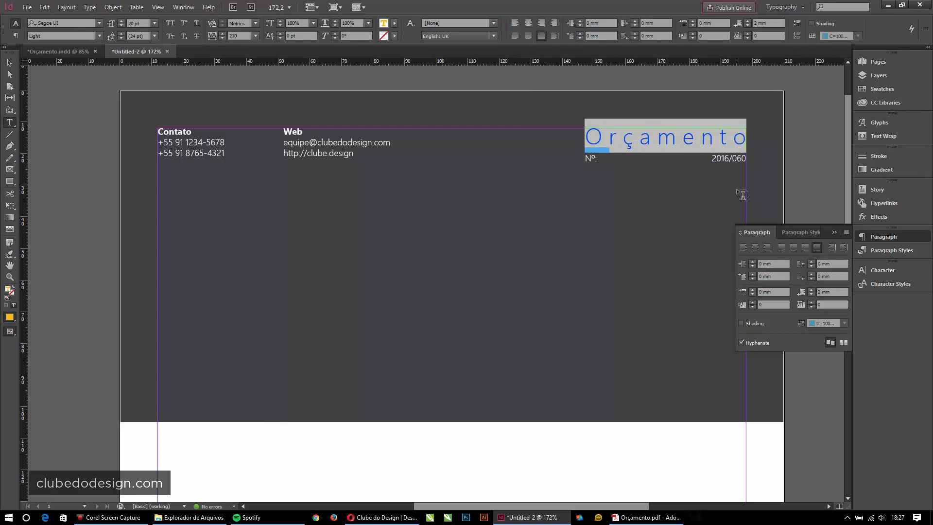
pyautogui.click(874, 251)
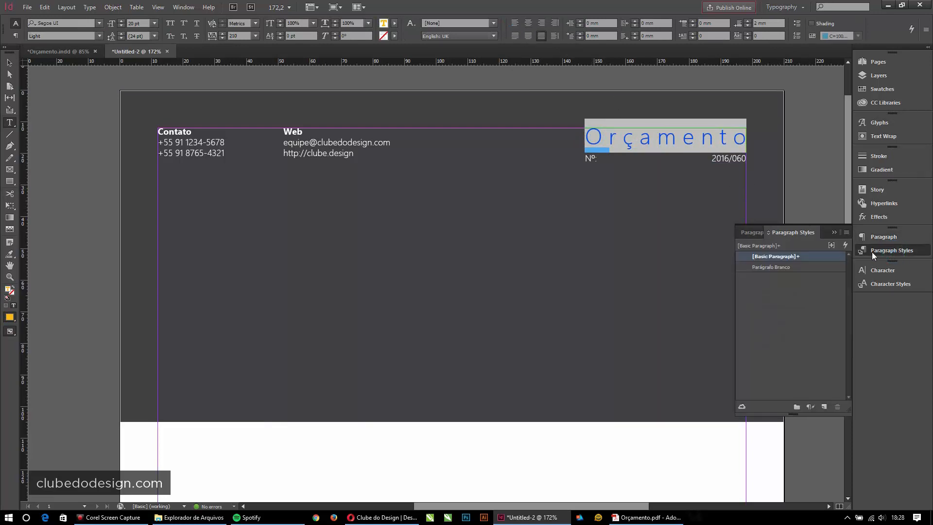
pyautogui.click(824, 407)
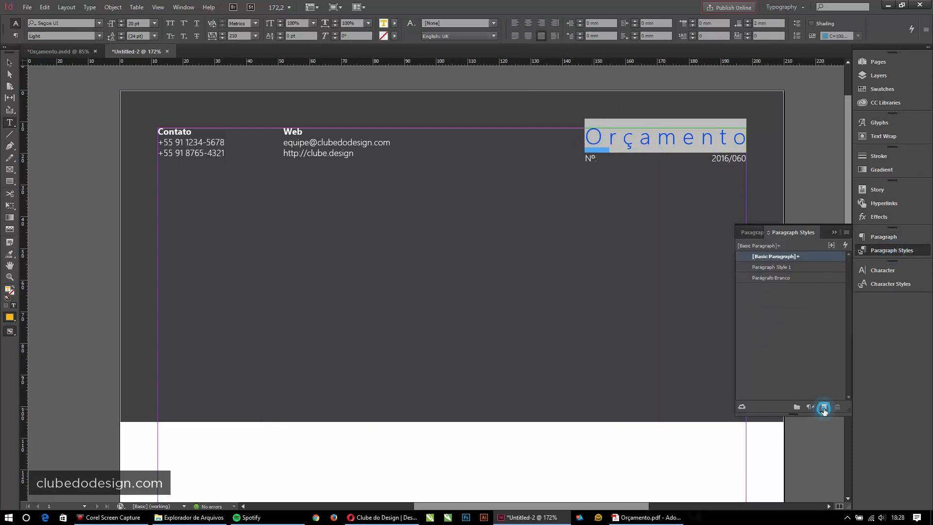
pyautogui.click(780, 268)
pyautogui.click(788, 268)
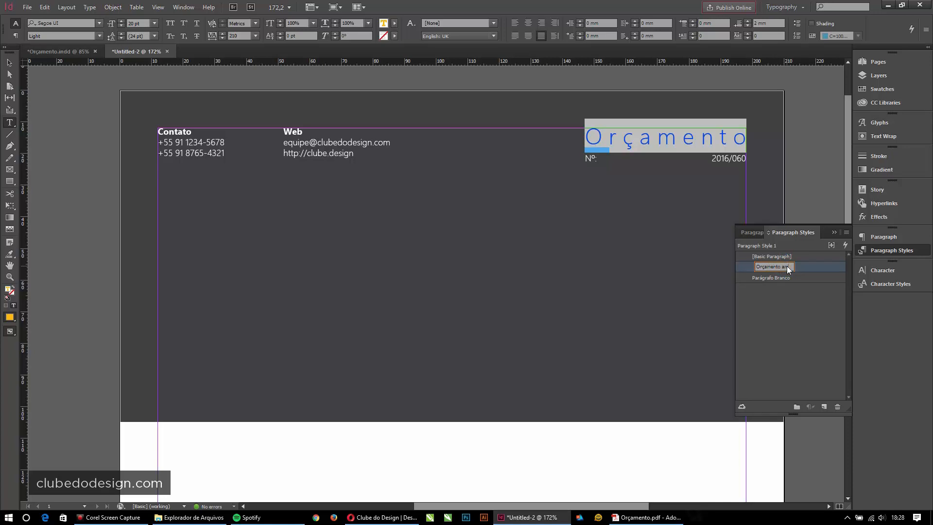
# - Name the new paragraph style 'Orçamento amarelo' and close the Paragraph Styles list
pyautogui.press('Return')
pyautogui.click(644, 131)
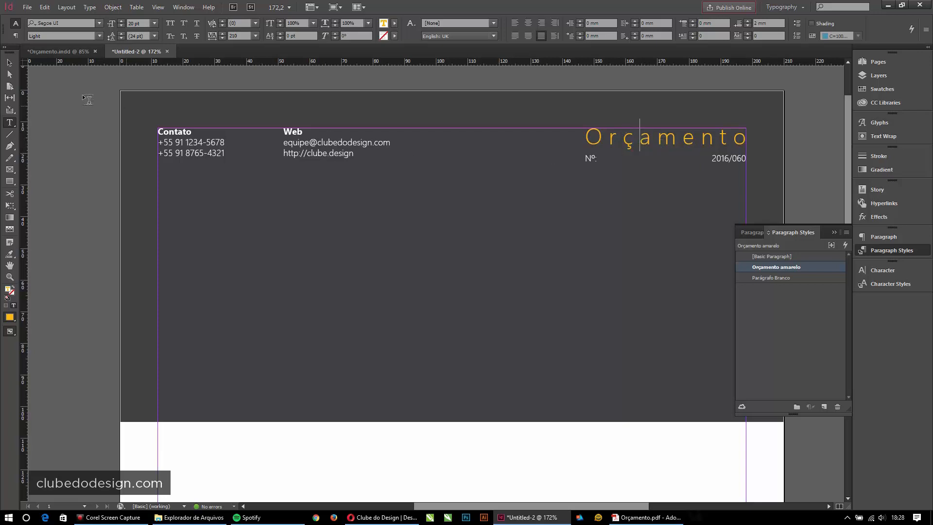
pyautogui.click(9, 62)
pyautogui.click(640, 156)
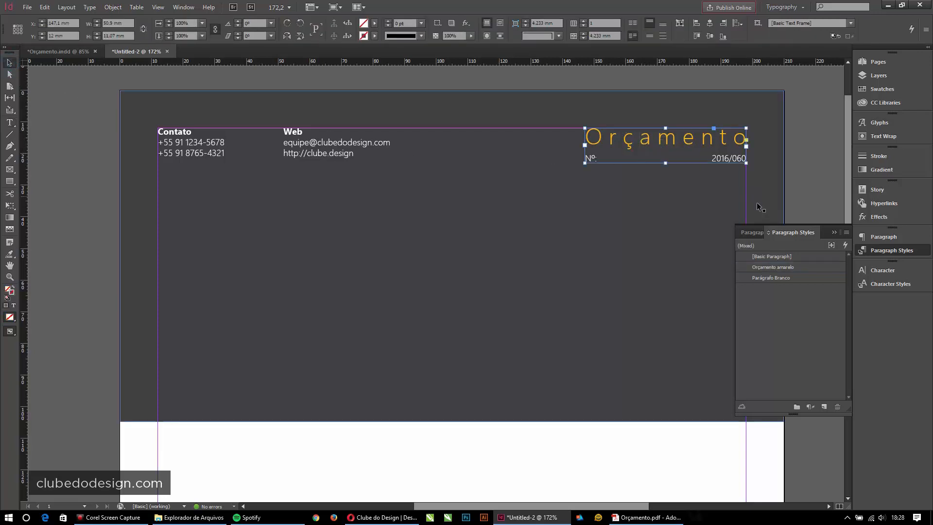
pyautogui.click(832, 232)
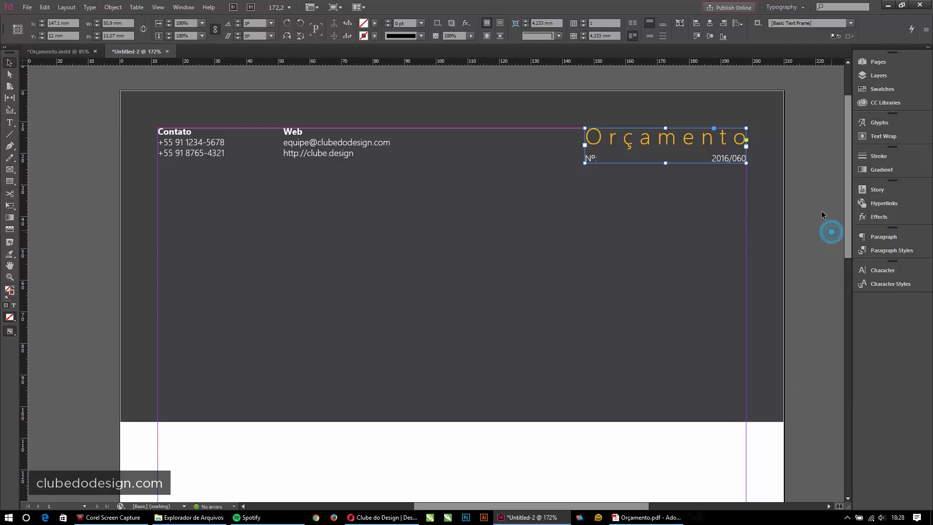
# - Fit the page in view, then zoom in on the dark header band
pyautogui.click(815, 192)
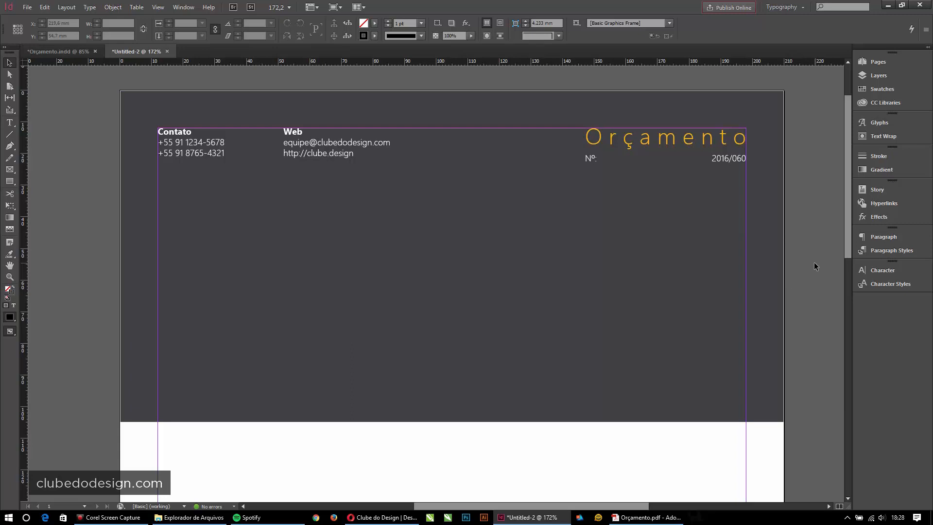
pyautogui.hotkey('ctrl', '0')
pyautogui.click(659, 185)
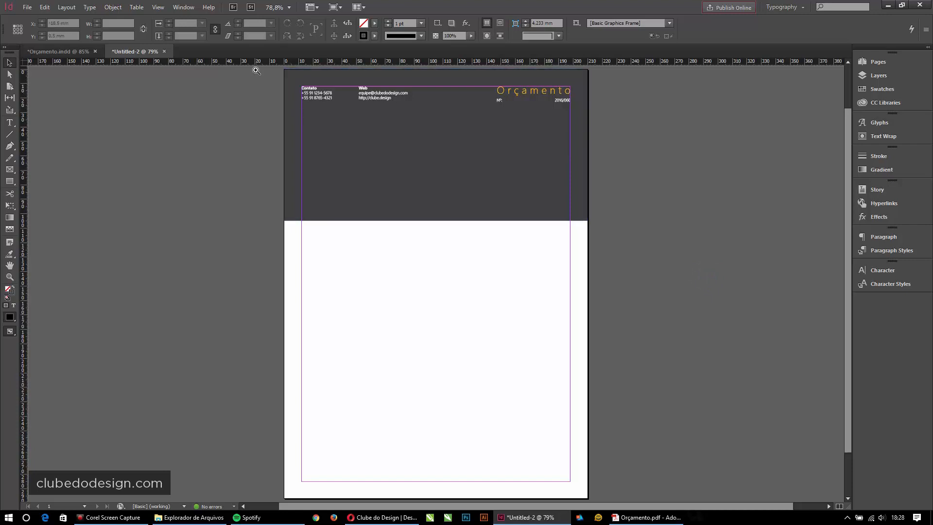
pyautogui.hotkey('ctrl', 'space')
pyautogui.moveTo(255, 70); pyautogui.dragTo(612, 234)
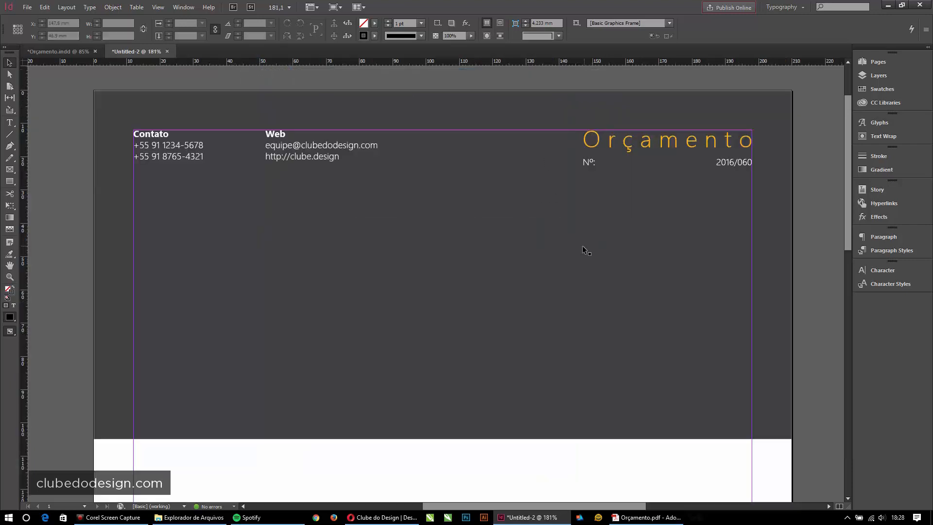
# - Nudge the Web column right and enlarge Parágrafo Branco to 9 pt with 10.8 pt leading
pyautogui.click(316, 146)
pyautogui.moveTo(391, 136); pyautogui.dragTo(404, 135)
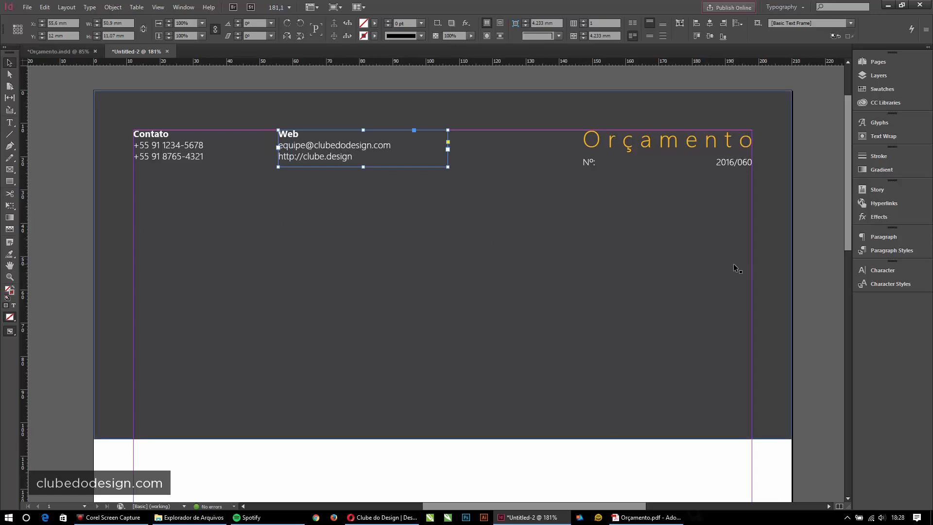
pyautogui.click(893, 250)
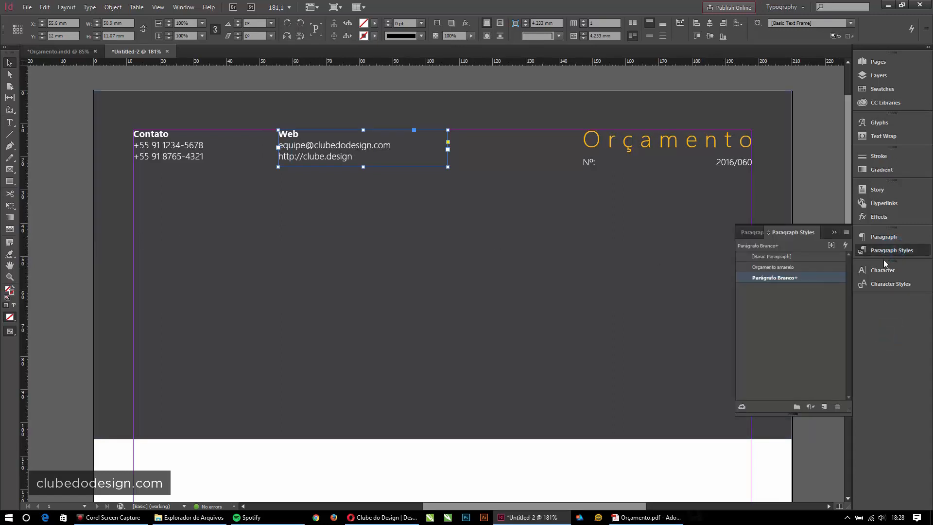
pyautogui.doubleClick(770, 278)
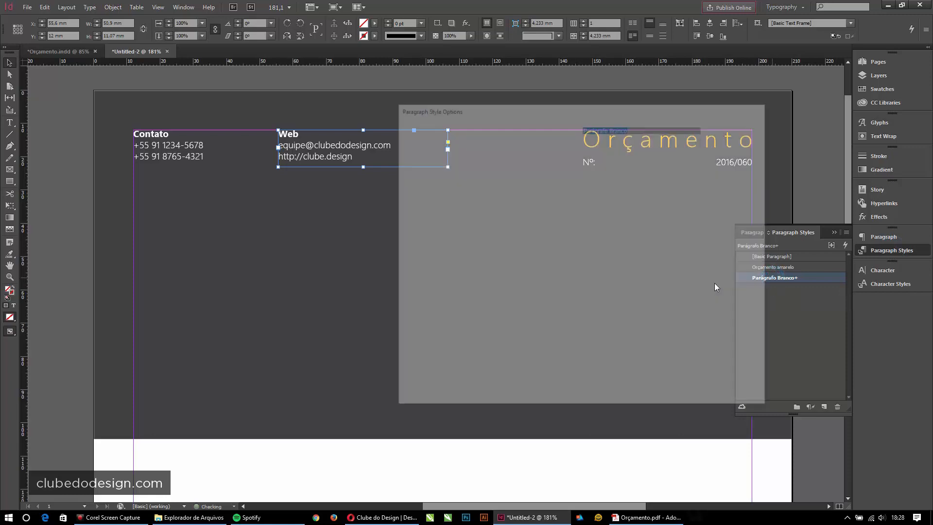
pyautogui.click(428, 139)
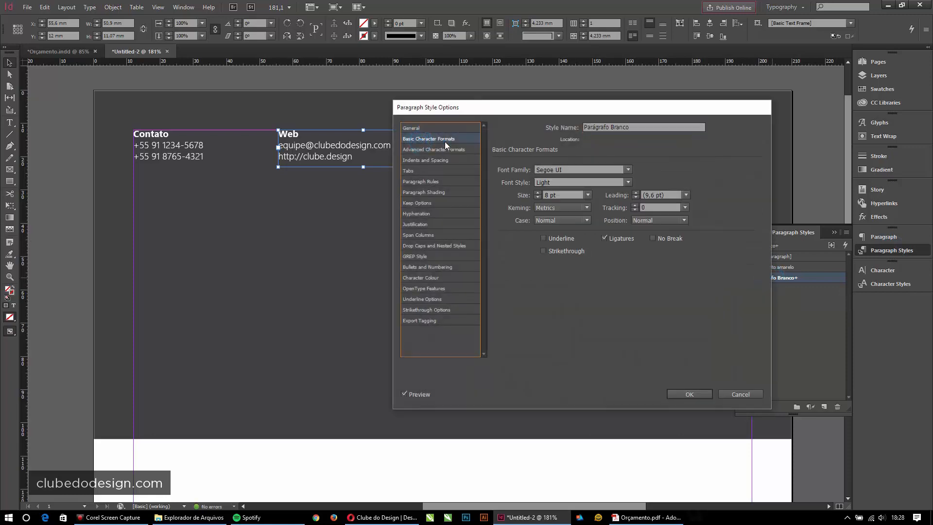
pyautogui.click(689, 394)
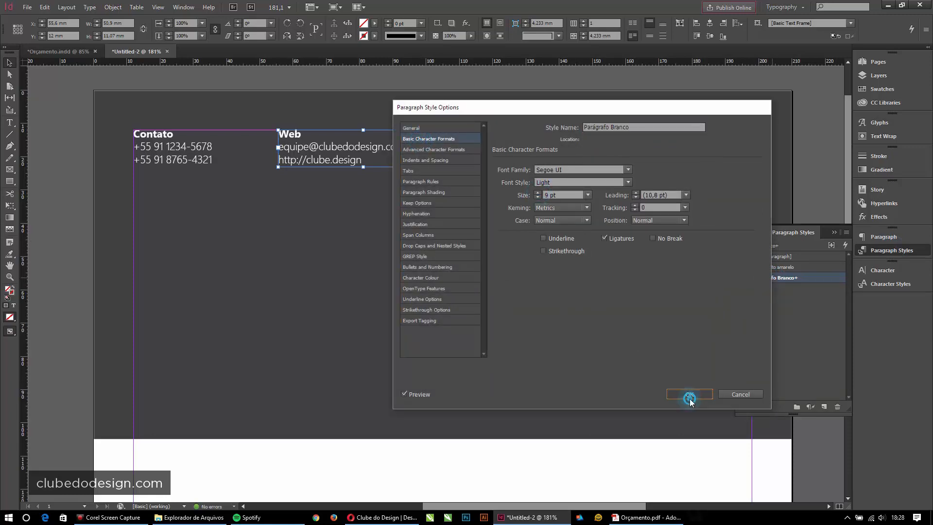
# - Drag the Web contact frame slightly further to the right
pyautogui.click(650, 147)
pyautogui.click(336, 145)
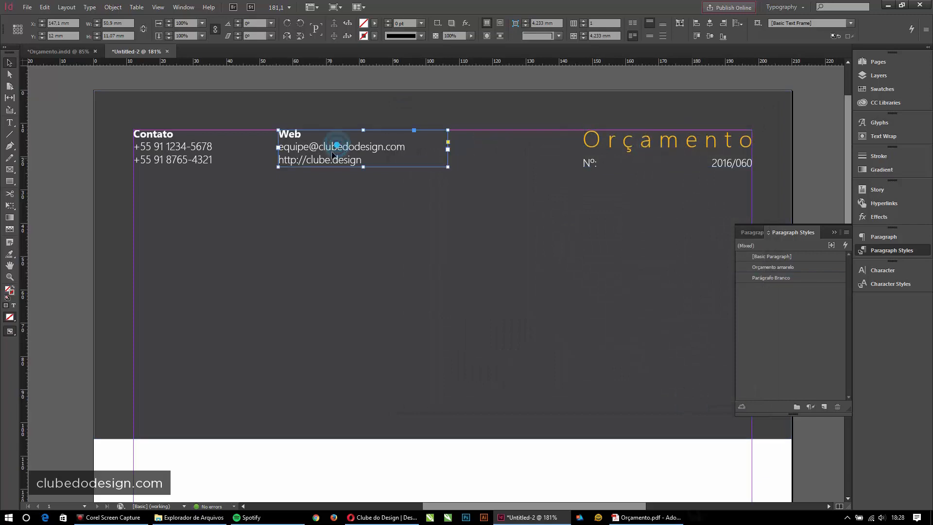
pyautogui.moveTo(336, 145); pyautogui.dragTo(396, 79)
pyautogui.click(396, 79)
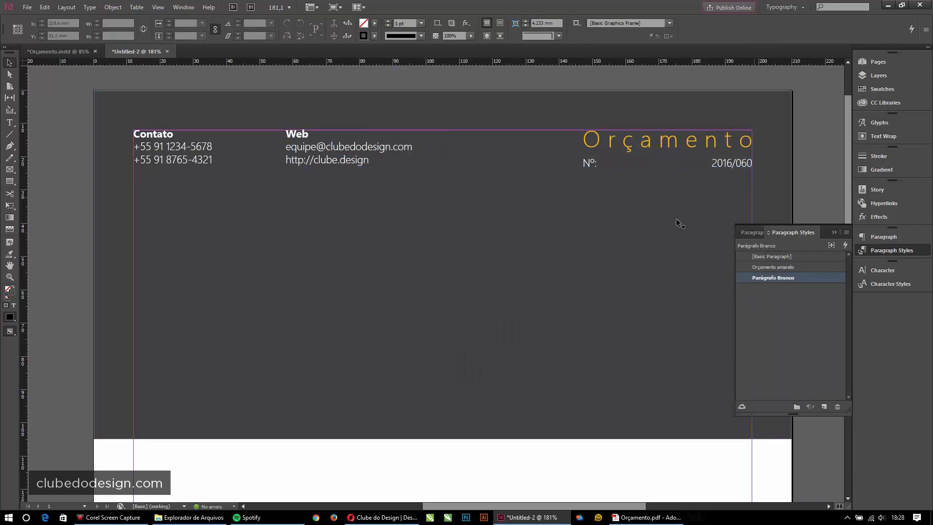
# - Place a copy of the Contato frame lower on the band and delete its heading
pyautogui.click(192, 146)
pyautogui.moveTo(193, 171); pyautogui.dragTo(192, 348)
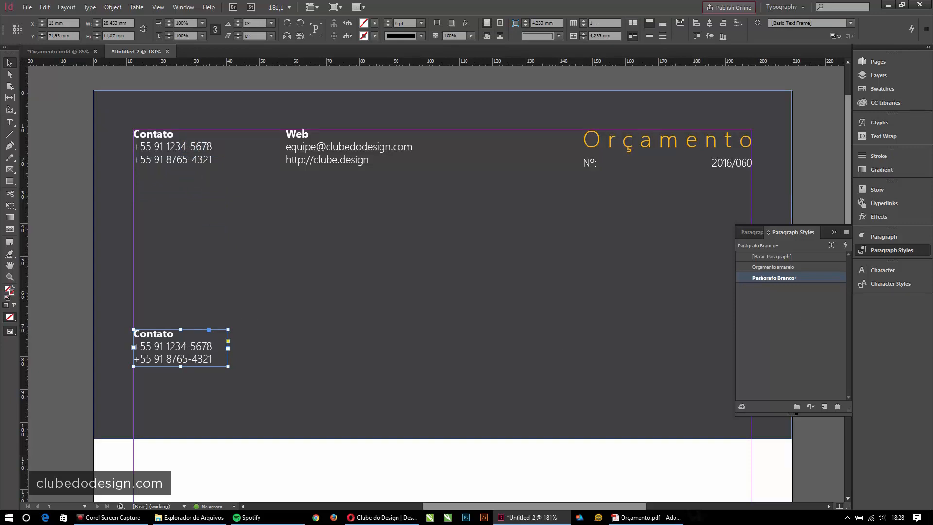
pyautogui.hotkey('alt', 'Tab')
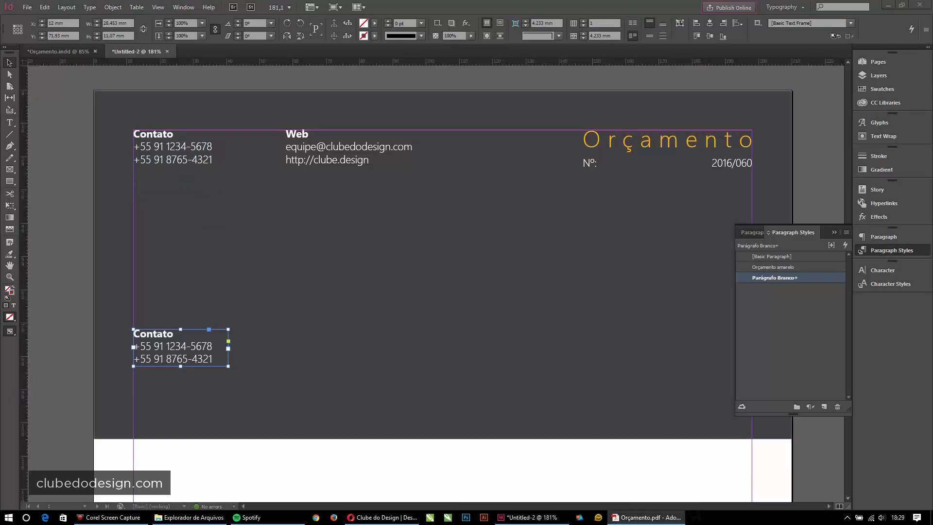
pyautogui.doubleClick(177, 348)
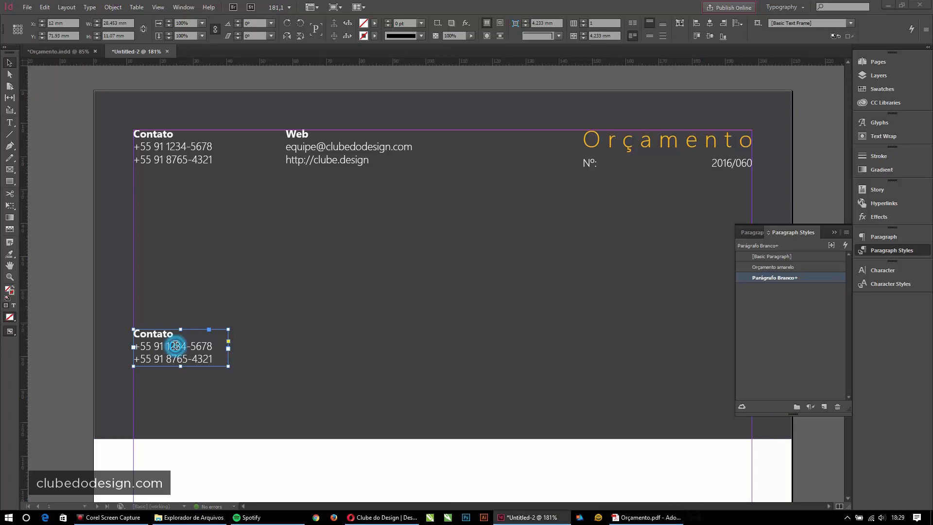
pyautogui.moveTo(177, 333); pyautogui.dragTo(121, 336)
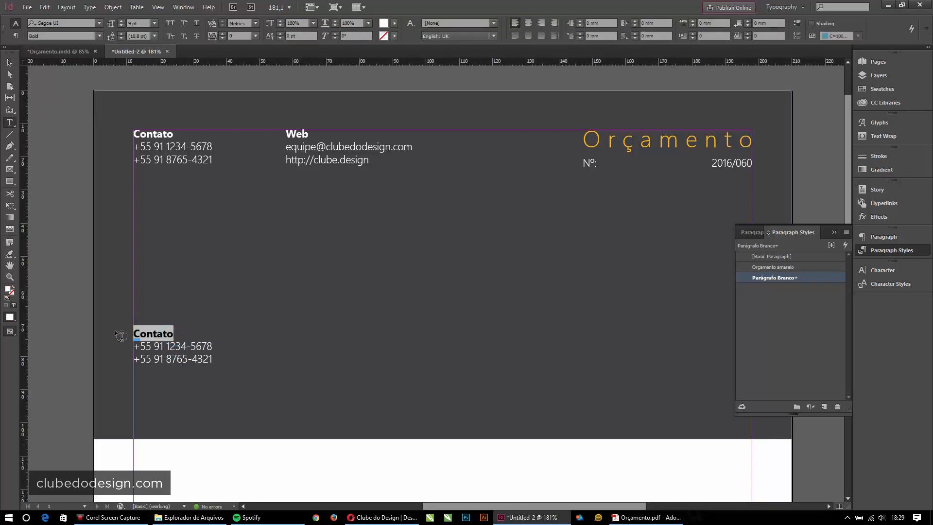
pyautogui.press('BackSpace')
pyautogui.press('Delete')
# - Retype the copy's lines as Para, a placeholder recipient name, and Diretor
pyautogui.hotkey('shift', 'End')
pyautogui.write('Para')
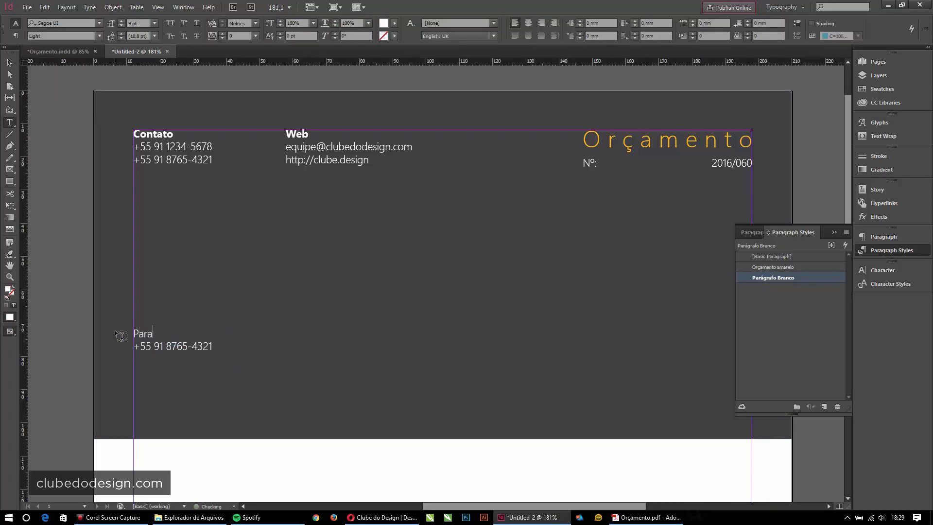
pyautogui.press('Down')
pyautogui.press('End')
pyautogui.hotkey('shift', 'Home')
pyautogui.write('Fulano de Tal')
pyautogui.press('Return')
pyautogui.write('Dire')
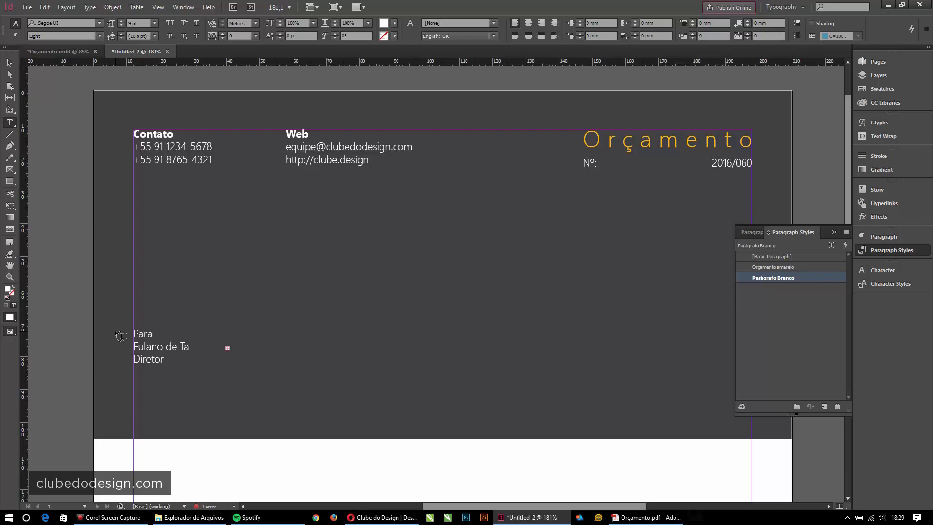
pyautogui.press('Escape')
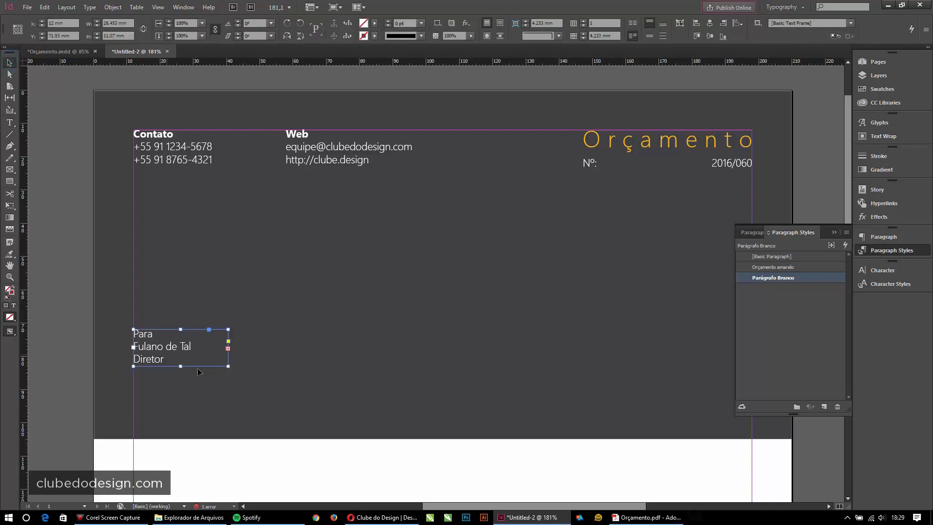
# - Enlarge the frame and complete the company line as Cursos Técnicos Tabajara
pyautogui.moveTo(228, 366); pyautogui.dragTo(344, 414)
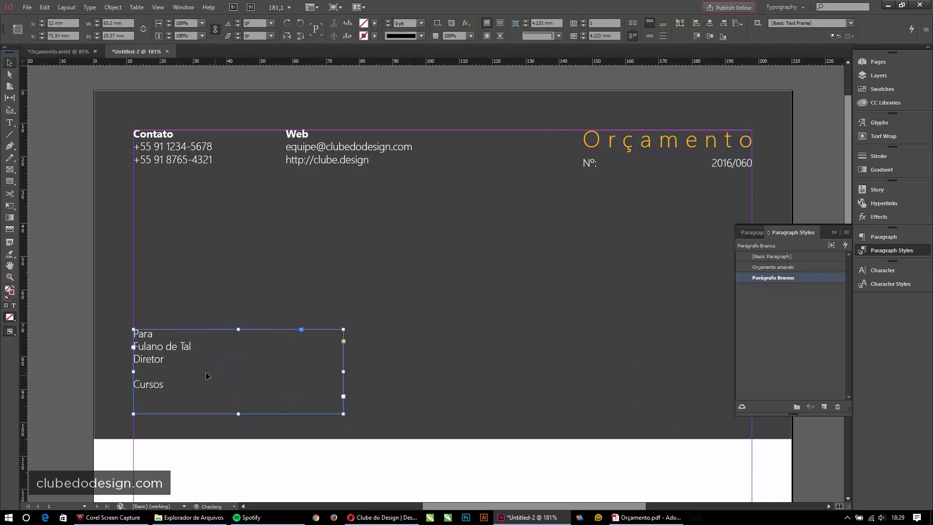
pyautogui.click(167, 386)
pyautogui.click(167, 387)
pyautogui.write('Técn')
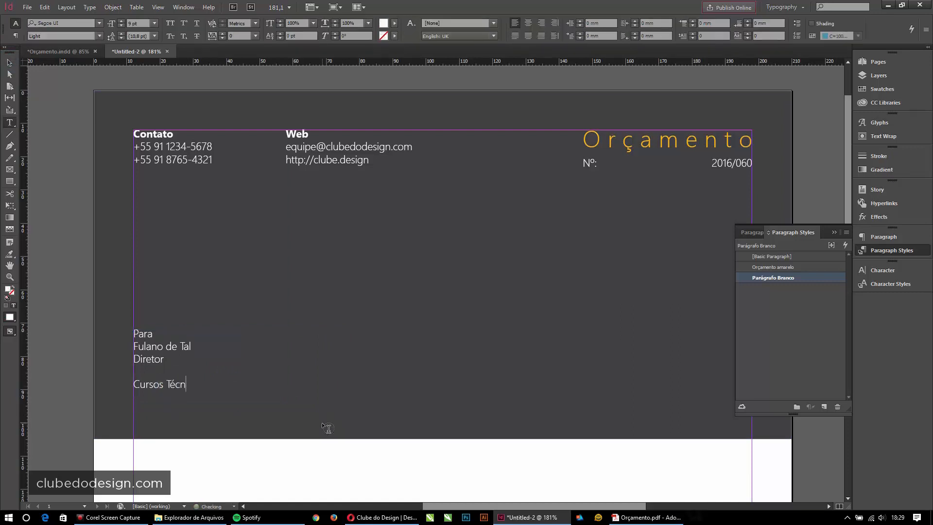
pyautogui.write('icos Tabajara')
pyautogui.click(223, 374)
pyautogui.click(179, 357)
pyautogui.click(175, 377)
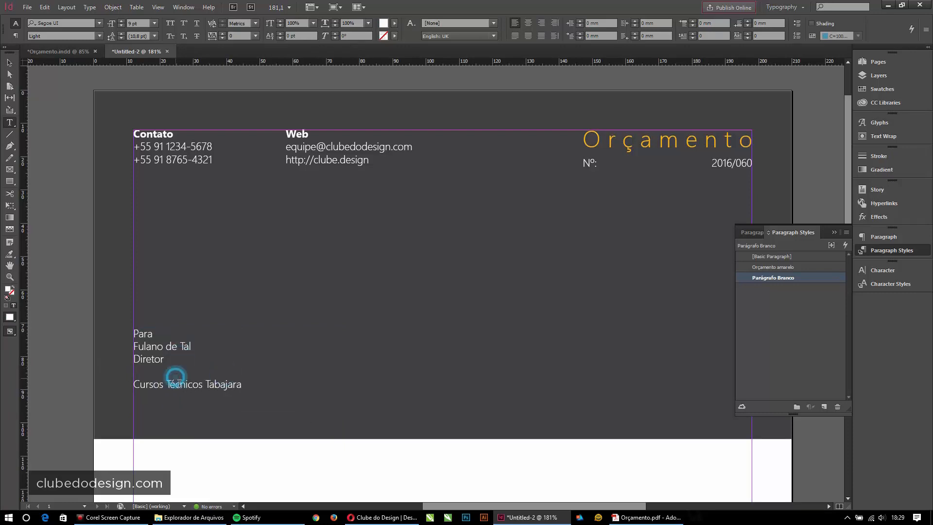
pyautogui.click(198, 383)
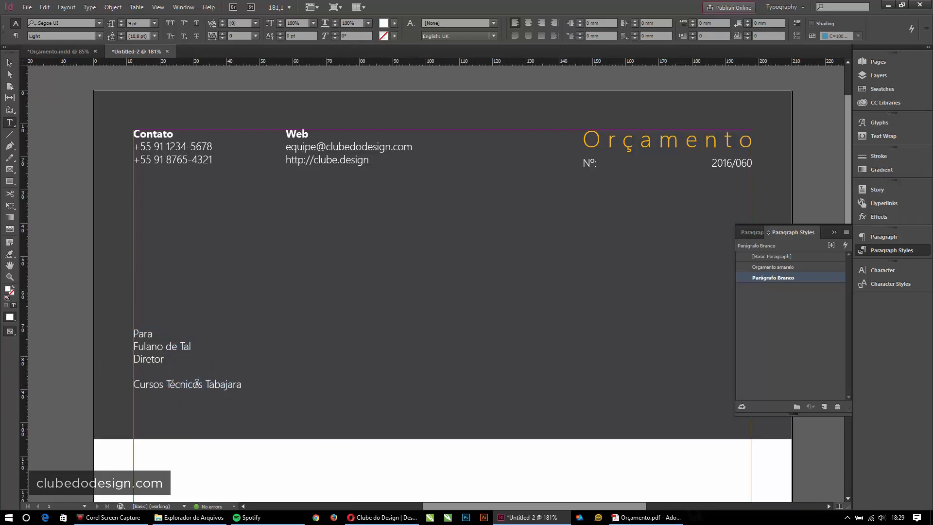
# - Make the recipient's name orange, bold and 11 pt
pyautogui.tripleClick(196, 346)
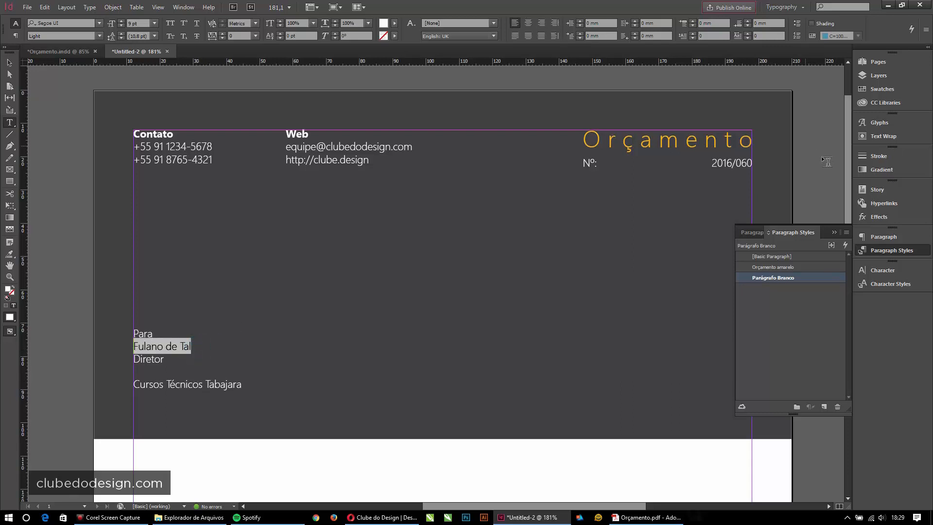
pyautogui.click(881, 90)
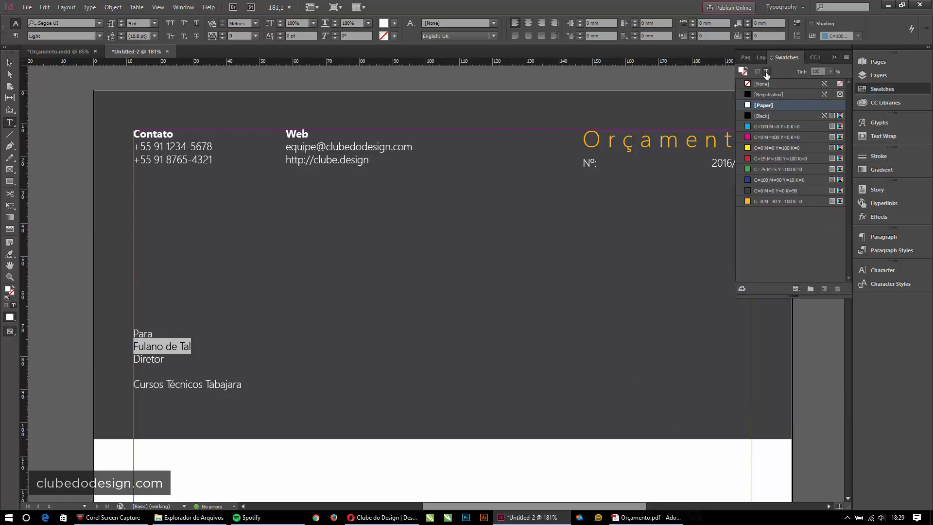
pyautogui.click(765, 72)
pyautogui.click(742, 69)
pyautogui.click(767, 70)
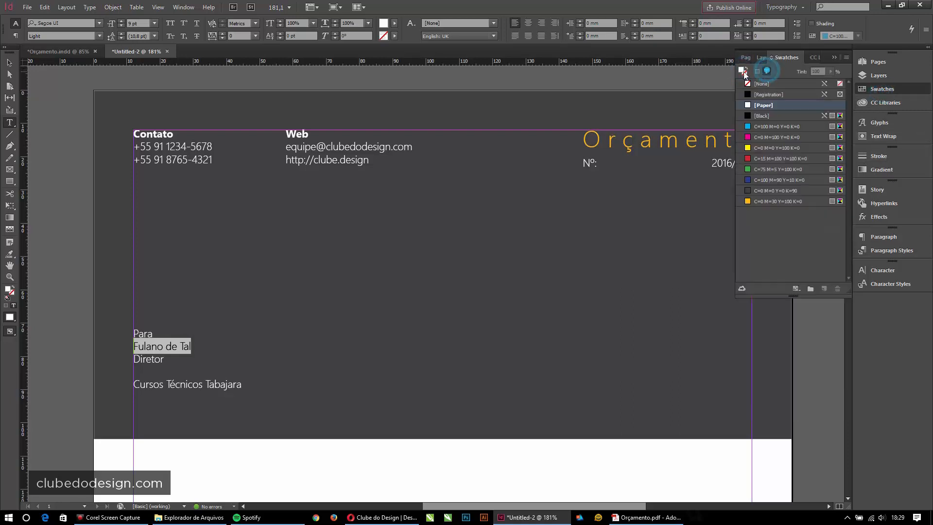
pyautogui.click(750, 201)
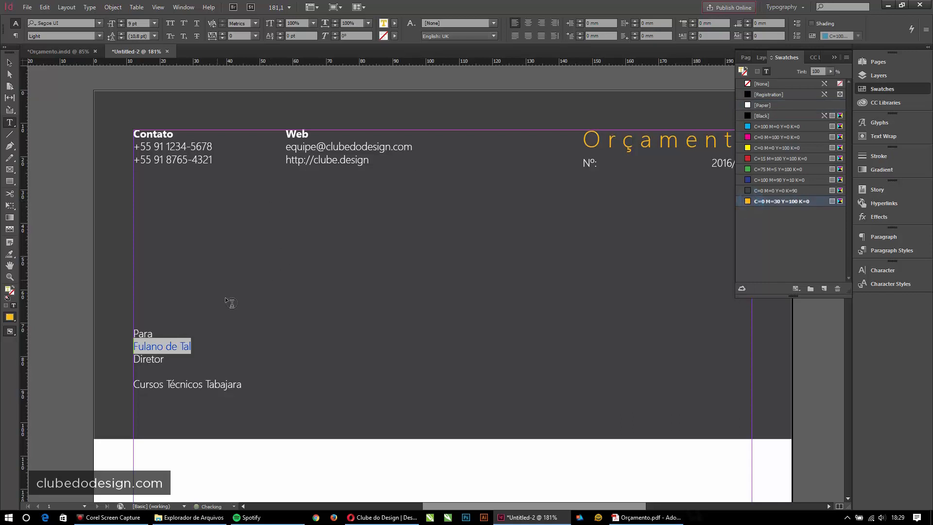
pyautogui.click(875, 272)
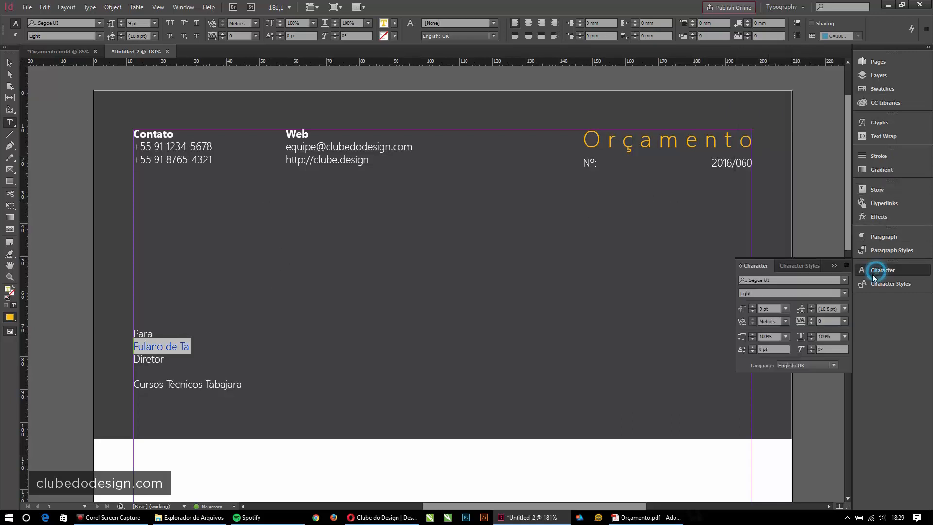
pyautogui.click(846, 293)
pyautogui.click(757, 386)
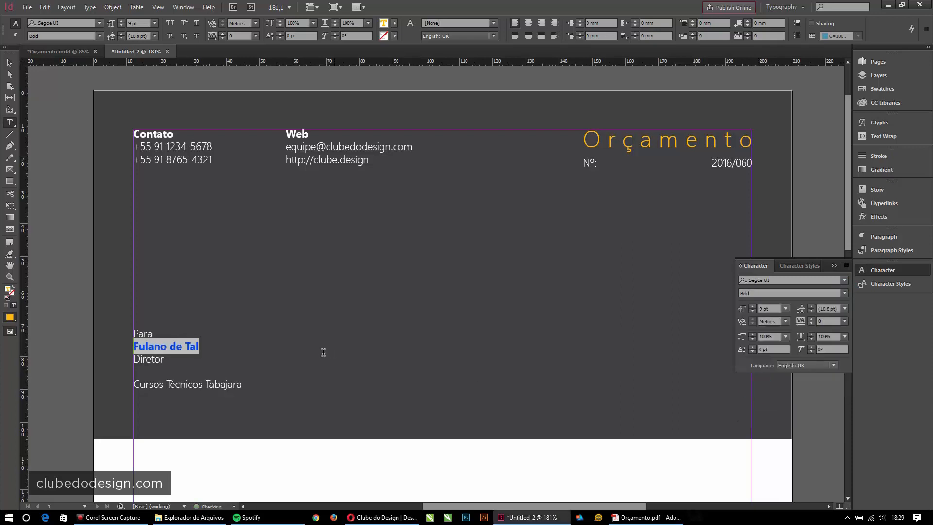
pyautogui.click(752, 306)
pyautogui.click(752, 306)
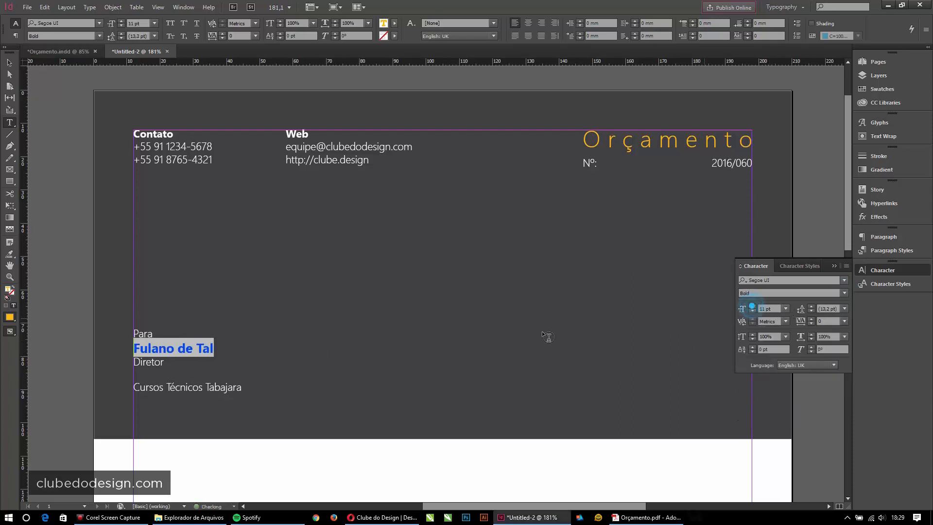
# - Shrink the recipient text frame to fit its content
pyautogui.click(9, 63)
pyautogui.click(75, 120)
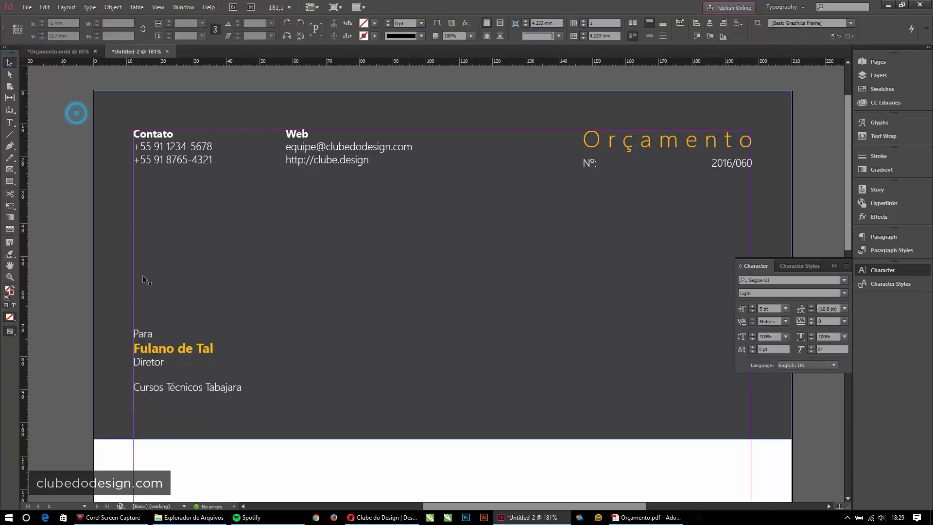
pyautogui.click(254, 379)
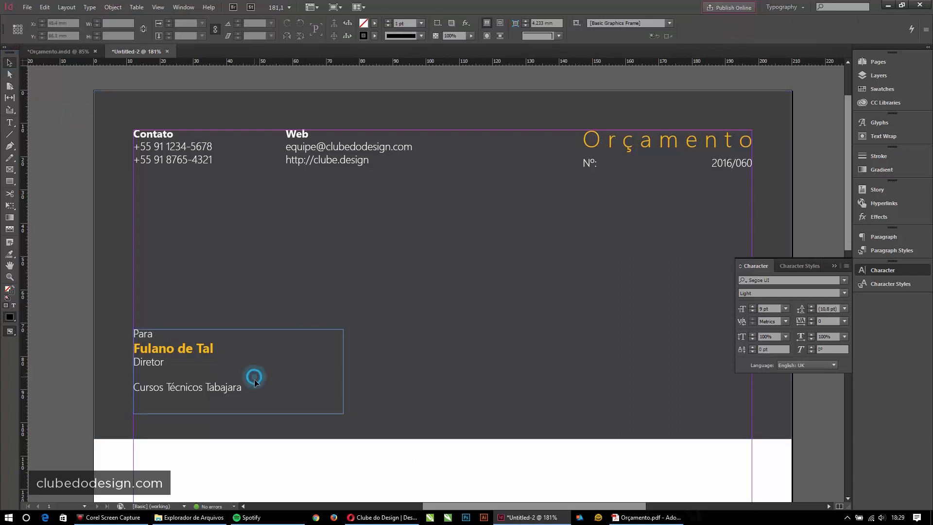
pyautogui.click(238, 414)
pyautogui.moveTo(237, 413)
pyautogui.mouseDown()
pyautogui.moveTo(251, 393)
pyautogui.moveTo(237, 389)
pyautogui.moveTo(238, 413)
pyautogui.mouseUp()
pyautogui.doubleClick(238, 412)
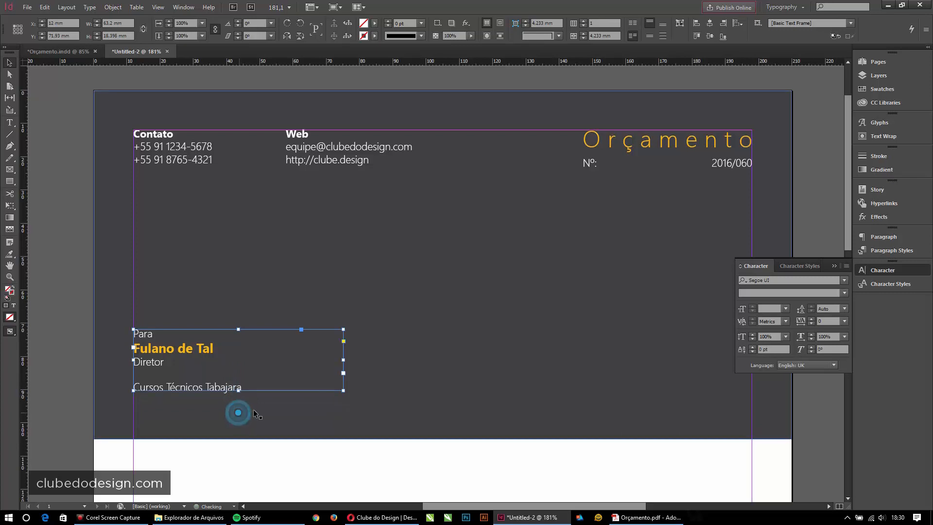
# - Insert 'Escola de' before Cursos Técnicos Tabajara on the company line
pyautogui.click(250, 388)
pyautogui.doubleClick(250, 388)
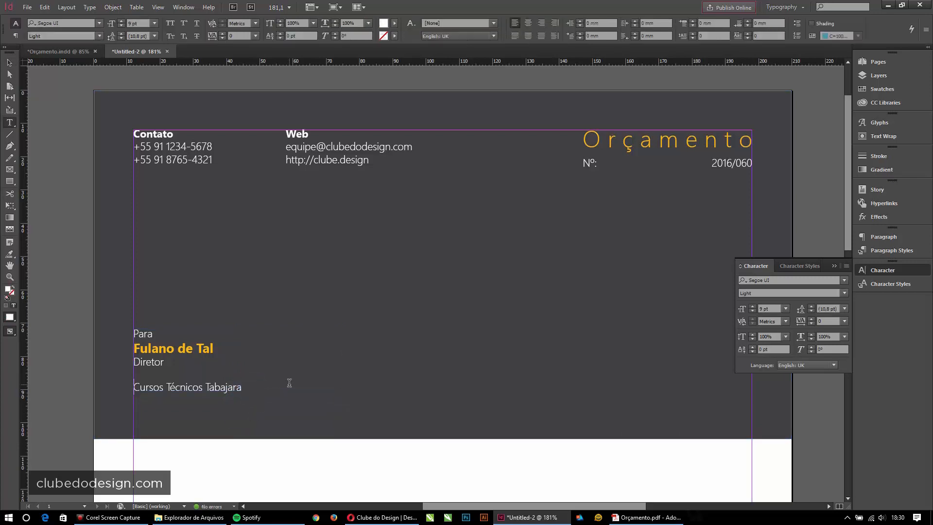
pyautogui.write('Escola de')
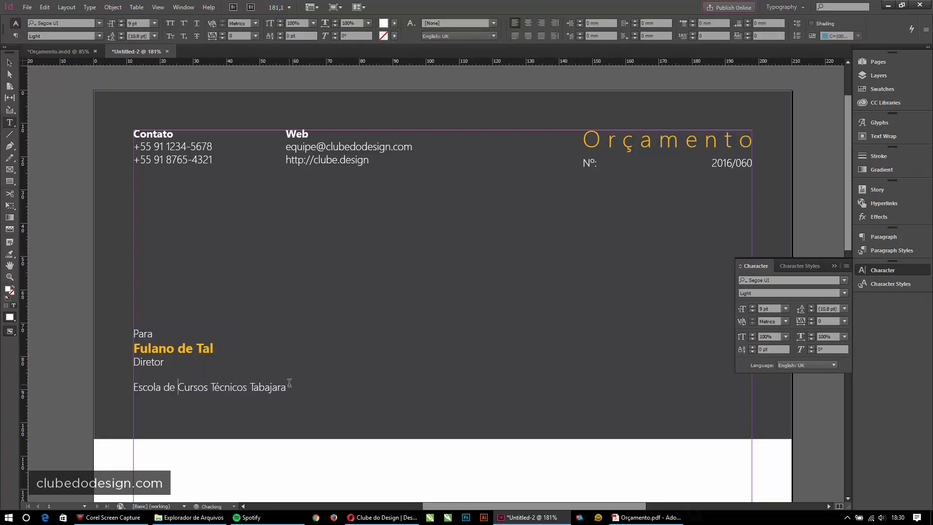
pyautogui.press('Escape')
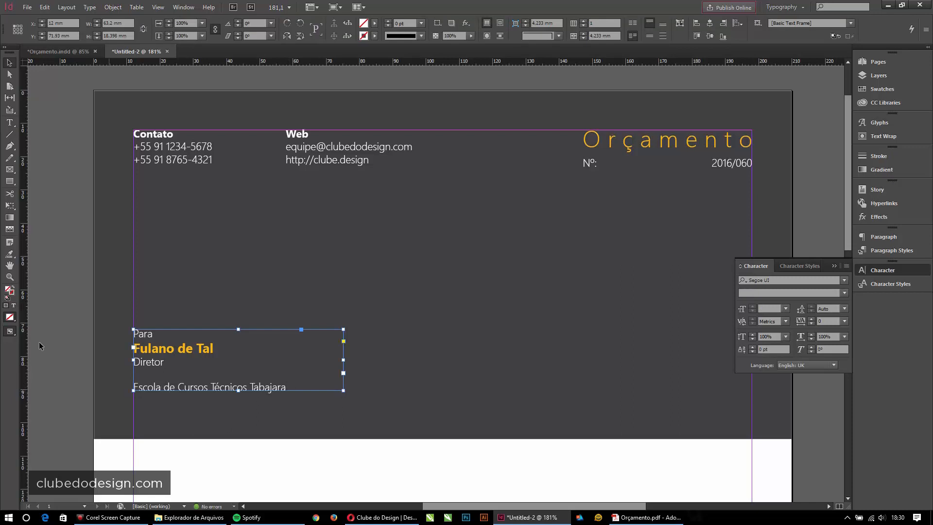
pyautogui.click(37, 313)
pyautogui.moveTo(235, 339); pyautogui.dragTo(287, 201)
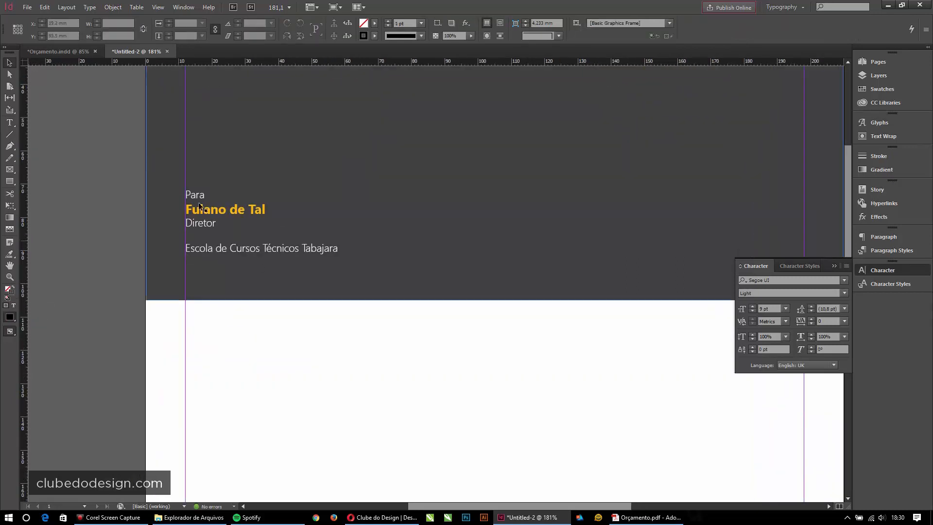
# - Fit the page in view and move the recipient block higher on the band
pyautogui.hotkey('ctrl', '0')
pyautogui.click(128, 239)
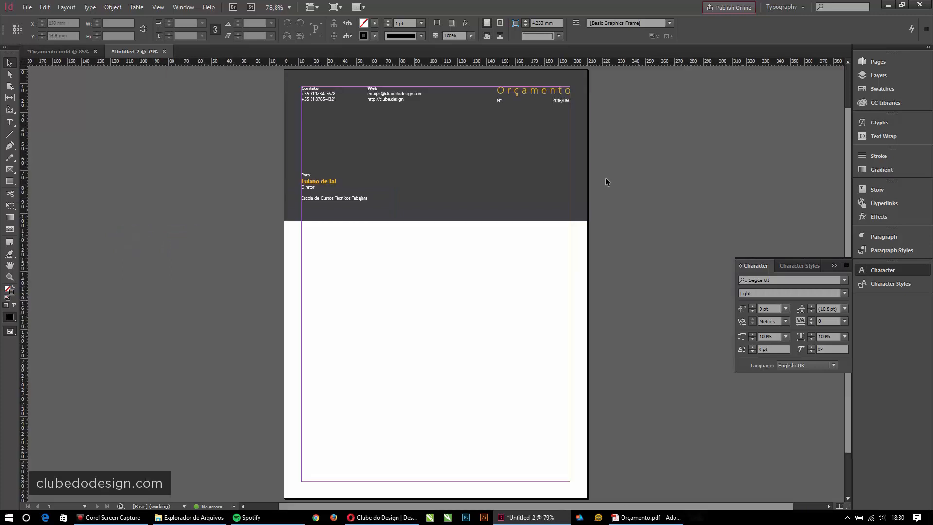
pyautogui.click(706, 202)
pyautogui.click(694, 205)
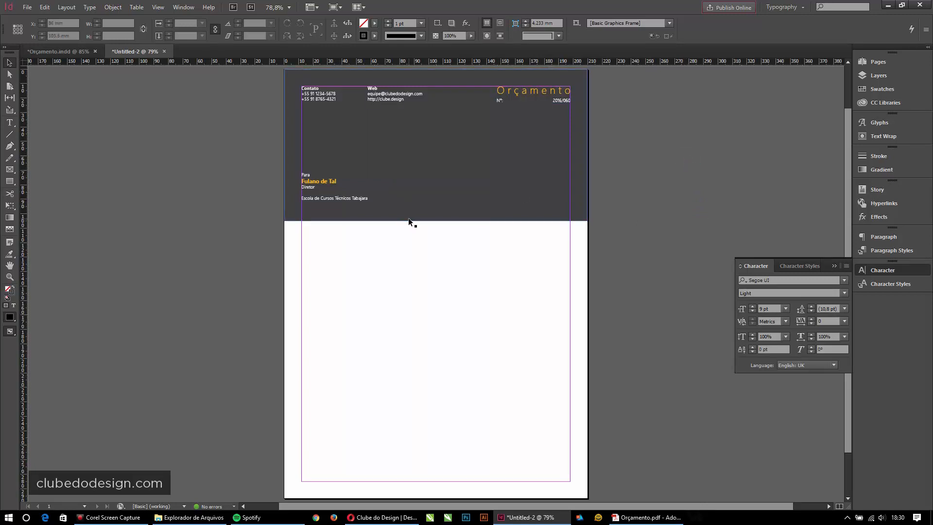
pyautogui.click(315, 197)
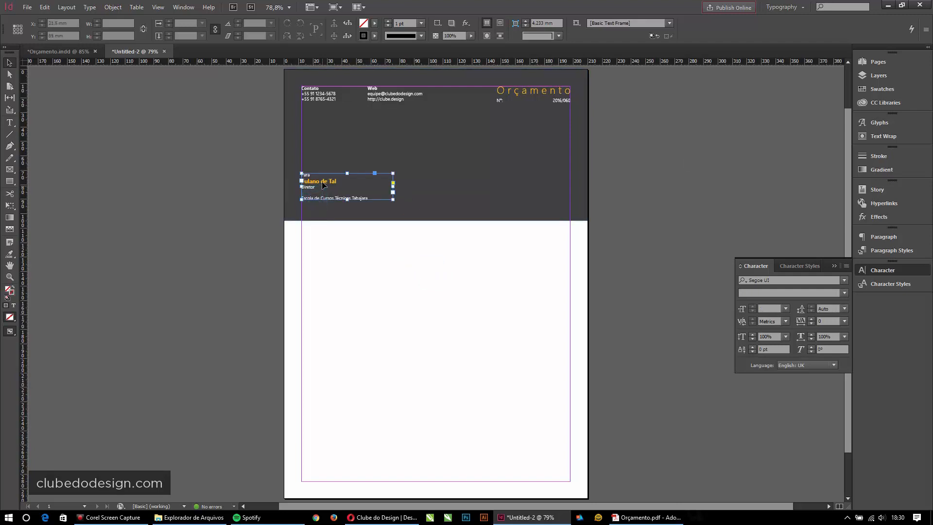
pyautogui.moveTo(325, 187); pyautogui.dragTo(325, 175)
# - Raise the dark grey band's bottom edge and nudge the recipient block down near it
pyautogui.click(410, 201)
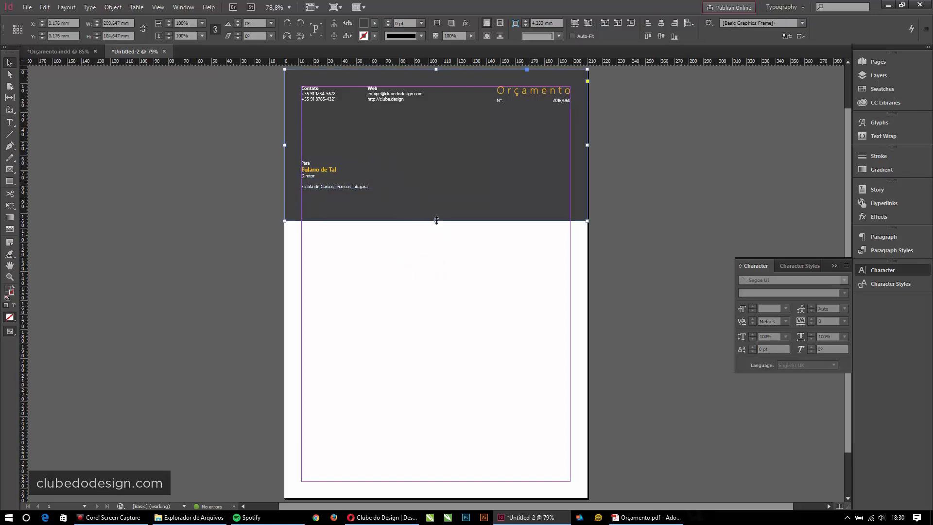
pyautogui.moveTo(435, 221); pyautogui.dragTo(430, 208)
pyautogui.click(421, 238)
pyautogui.click(442, 209)
pyautogui.moveTo(326, 182); pyautogui.dragTo(329, 188)
pyautogui.click(398, 280)
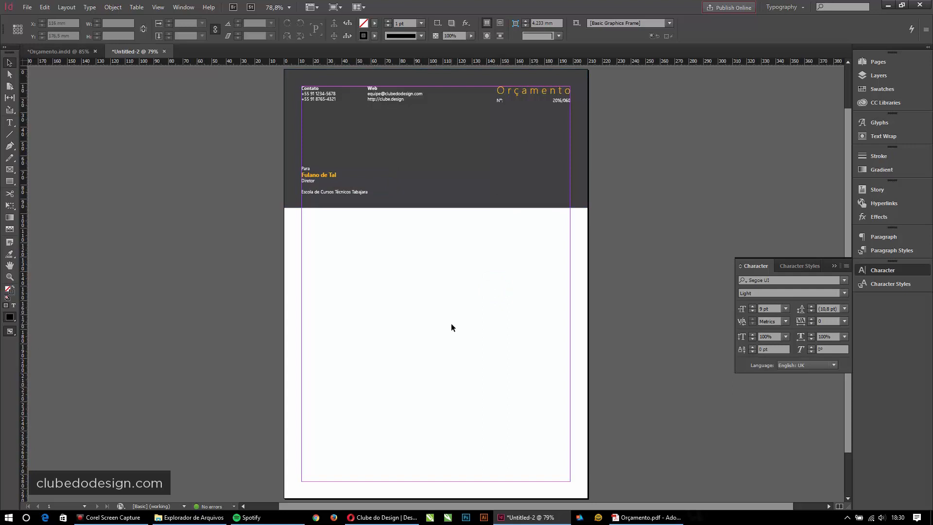
# - Save the layout as 'Orçamento Clube do Design.indd' in the desktop folder 'Orçamento com InDesign e Excel'
pyautogui.hotkey('ctrl', 's')
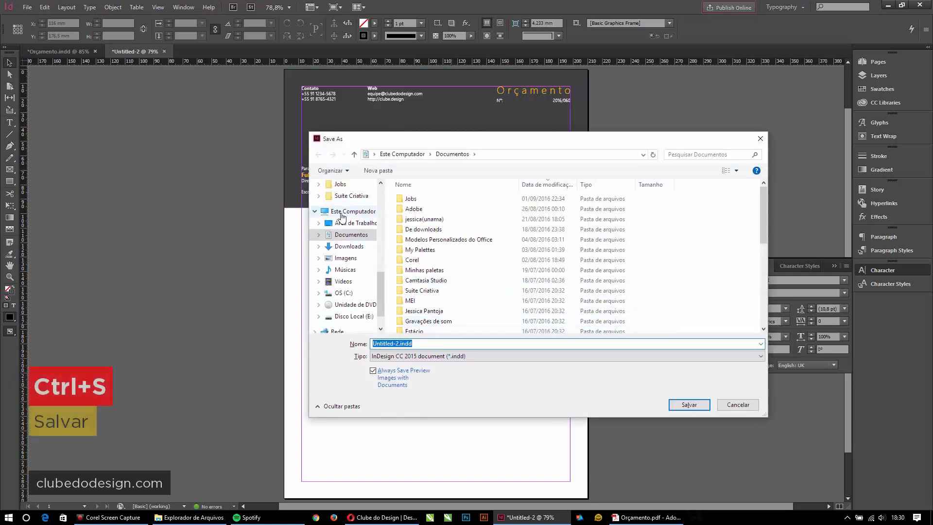
pyautogui.click(345, 223)
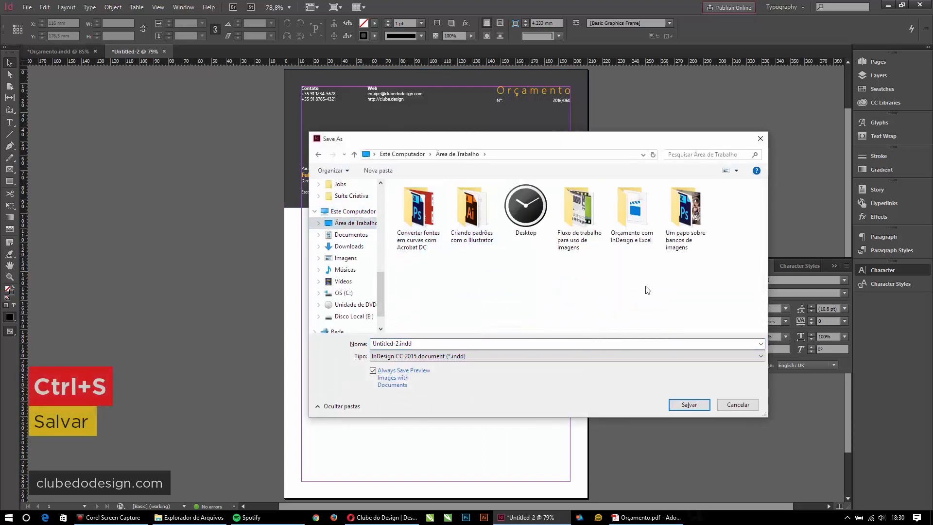
pyautogui.click(471, 216)
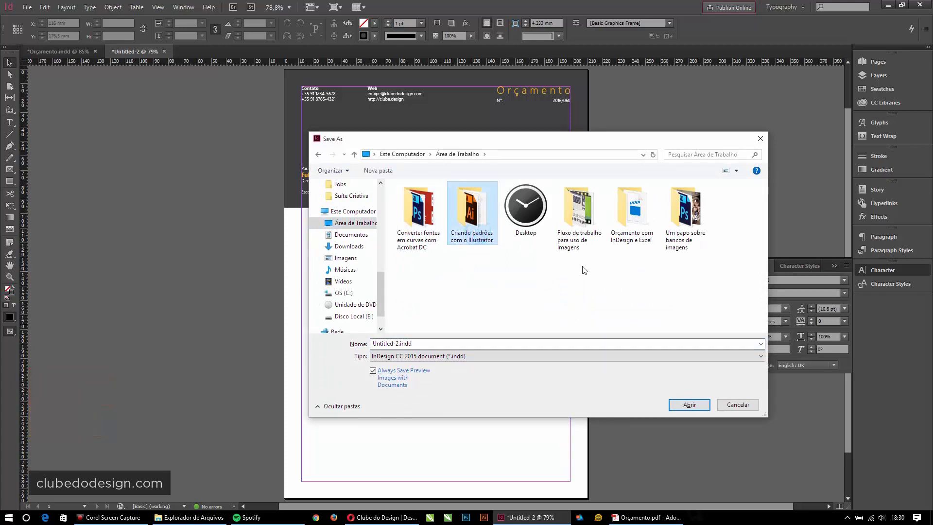
pyautogui.doubleClick(631, 214)
pyautogui.click(463, 343)
pyautogui.write('Orçamento Clube do Design')
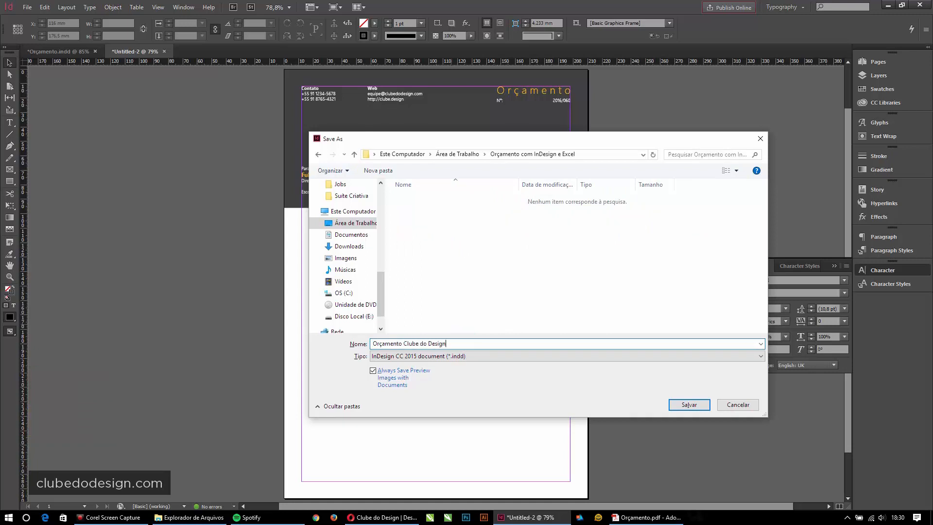
pyautogui.click(687, 404)
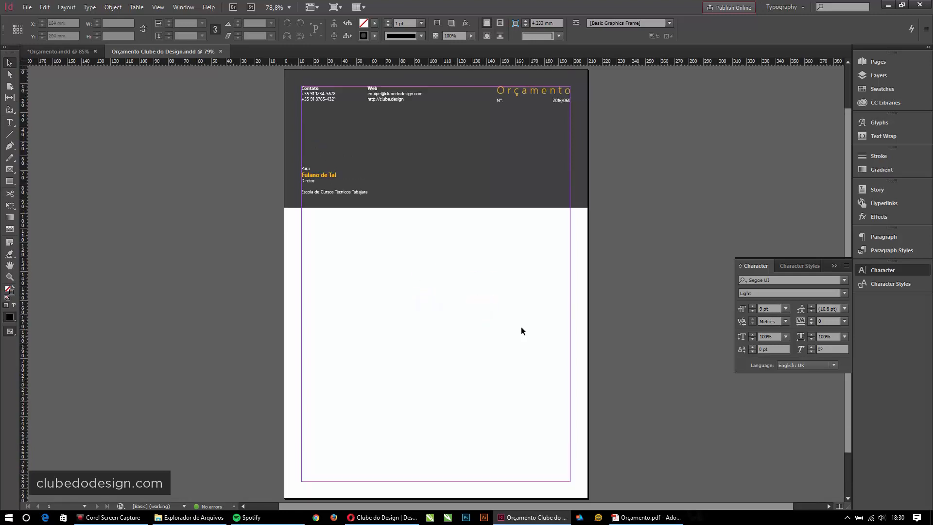
pyautogui.click(538, 322)
# - Search the Start menu for 'excel' and launch Excel 2016
pyautogui.press('super')
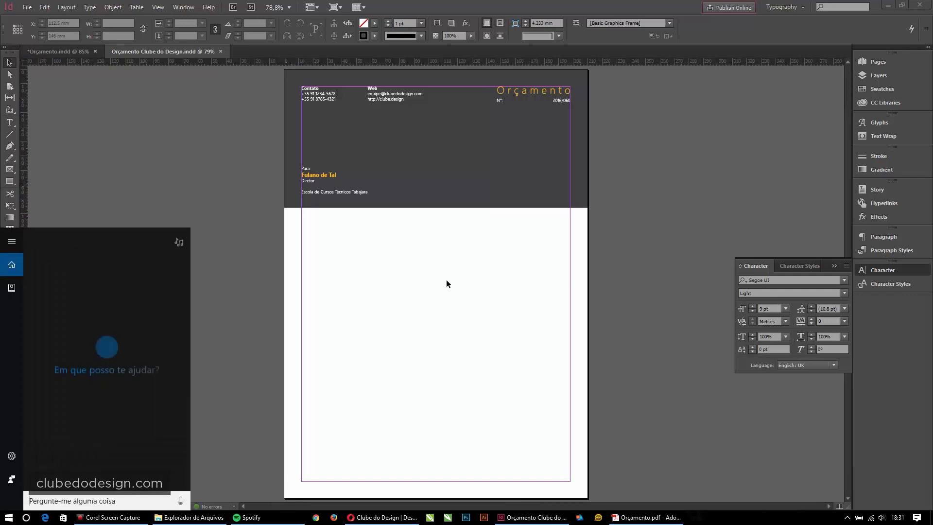
pyautogui.write('excel')
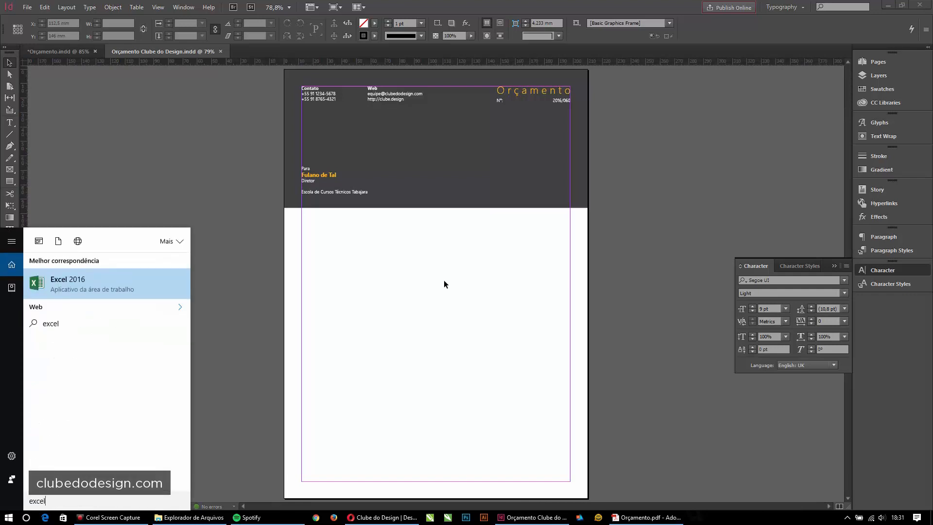
pyautogui.press('Return')
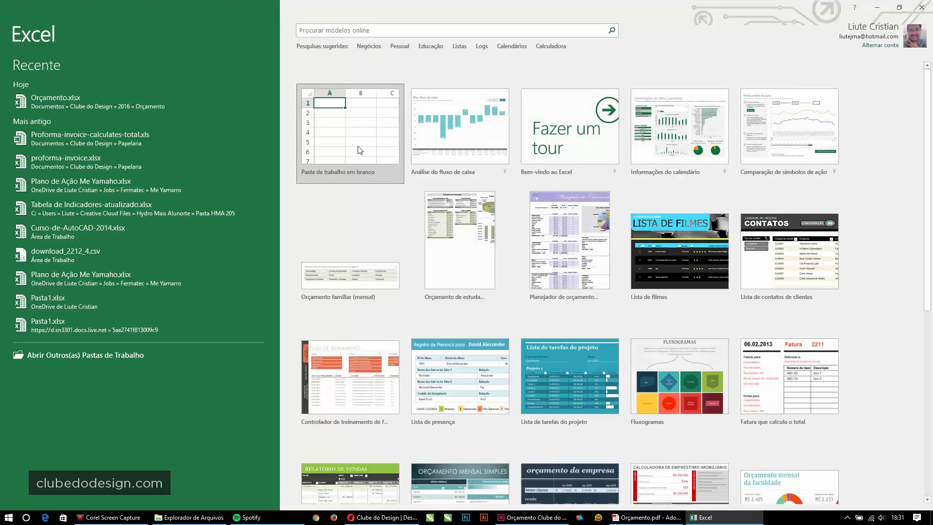
# - Open Orçamento.xlsx from the recent workbooks and create a new blank workbook
pyautogui.click(81, 97)
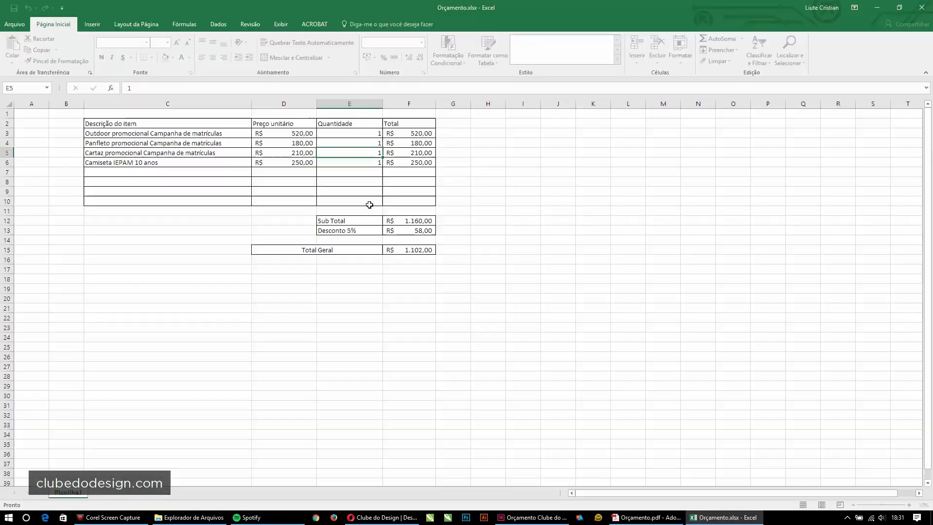
pyautogui.click(343, 209)
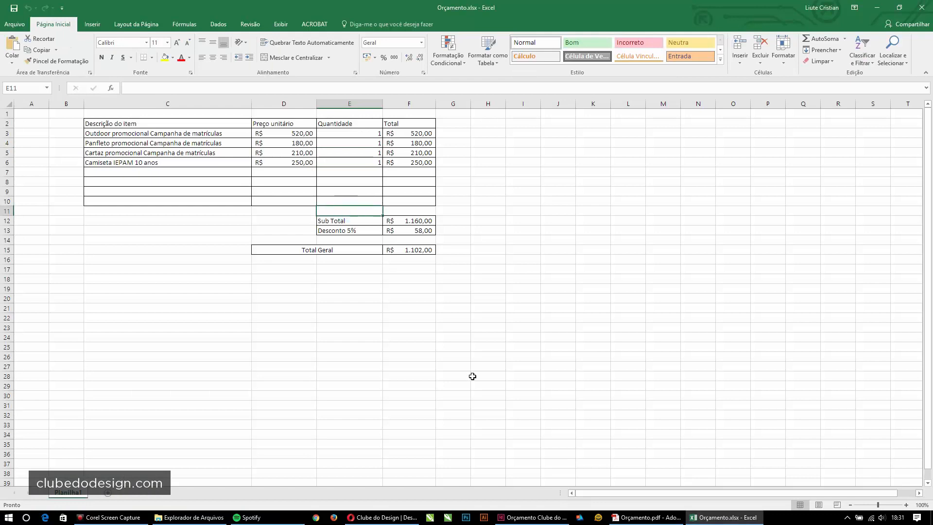
pyautogui.click(306, 330)
pyautogui.click(357, 319)
pyautogui.click(350, 185)
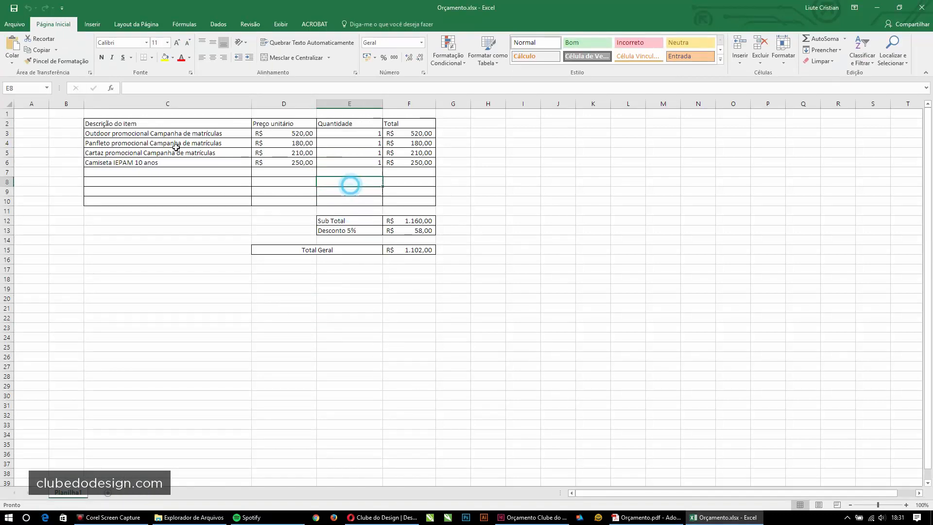
pyautogui.hotkey('ctrl', 'n')
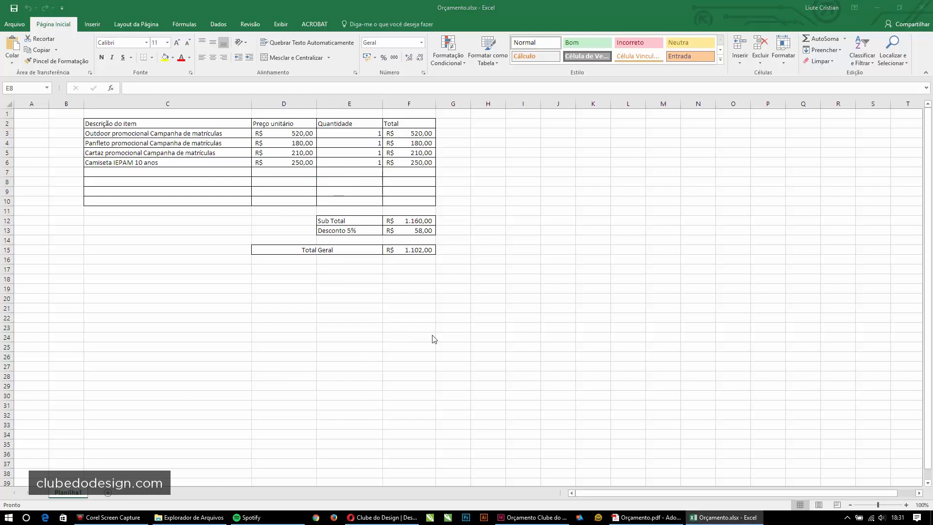
pyautogui.click(210, 212)
pyautogui.click(77, 135)
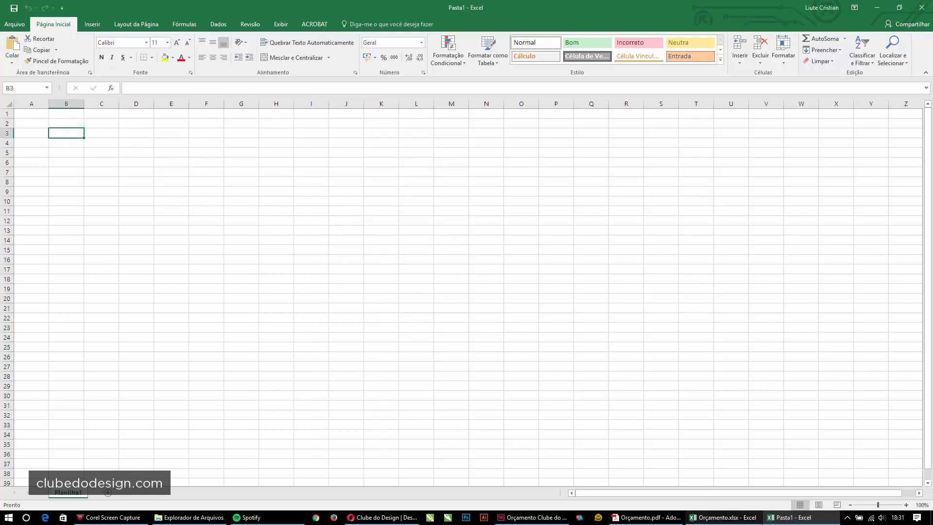
pyautogui.hotkey('alt', 'Tab')
# - Copy the header row C2:F2, Descrição do item through Total, for the new workbook
pyautogui.click(131, 122)
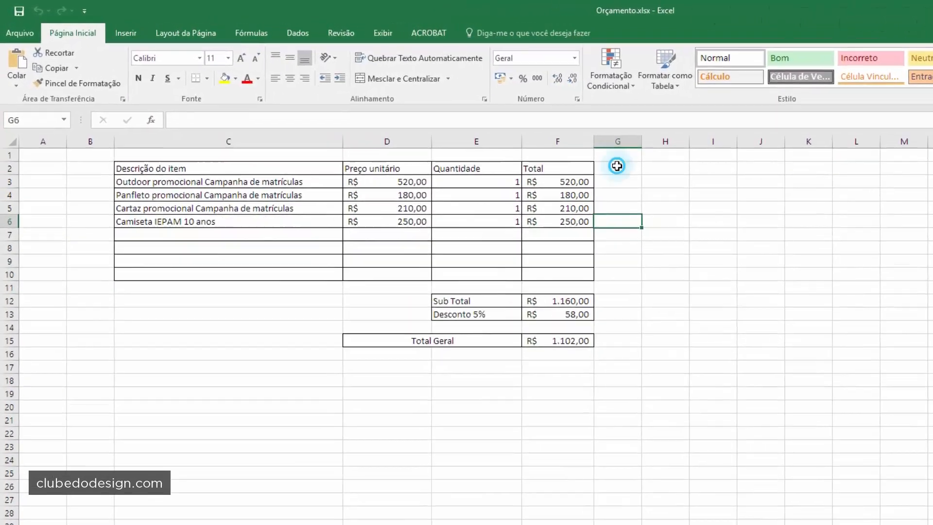
pyautogui.moveTo(453, 123); pyautogui.dragTo(450, 260)
pyautogui.moveTo(104, 177); pyautogui.dragTo(94, 342)
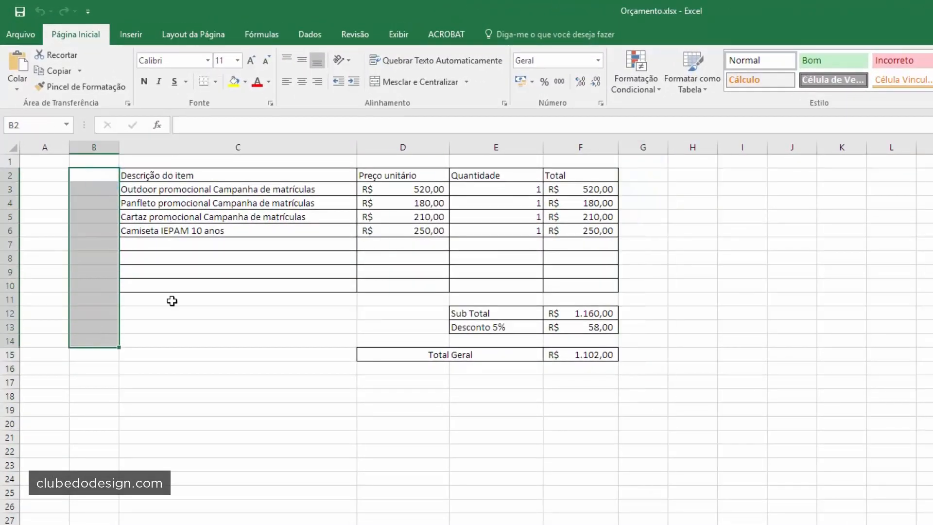
pyautogui.moveTo(166, 175); pyautogui.dragTo(552, 173)
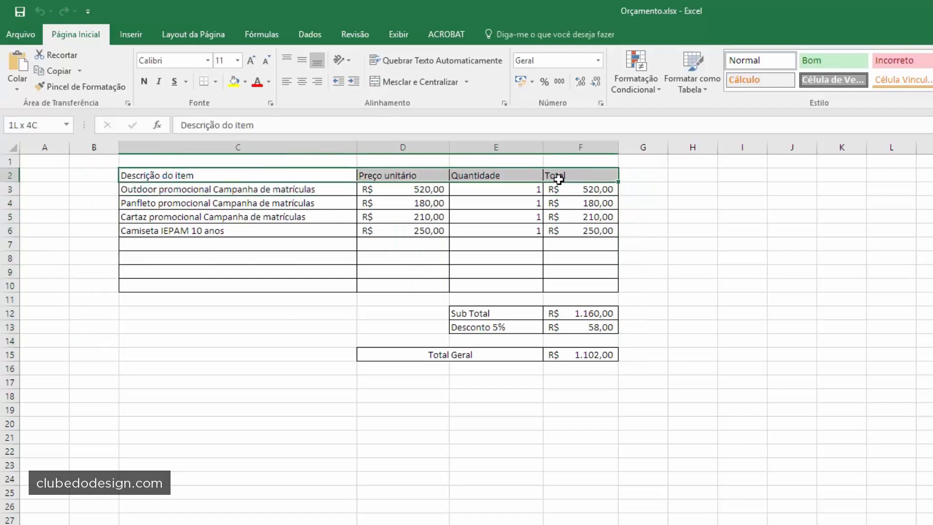
pyautogui.hotkey('ctrl', 'c')
pyautogui.hotkey('alt', 'Tab')
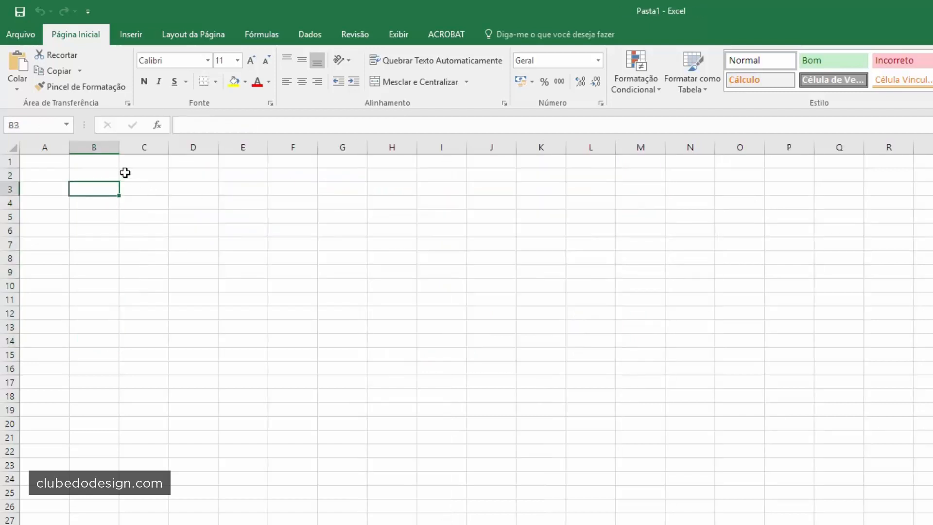
# - Paste the headers into C2 of Pasta1 and fit columns C to F to them
pyautogui.click(139, 177)
pyautogui.hotkey('ctrl', 'v')
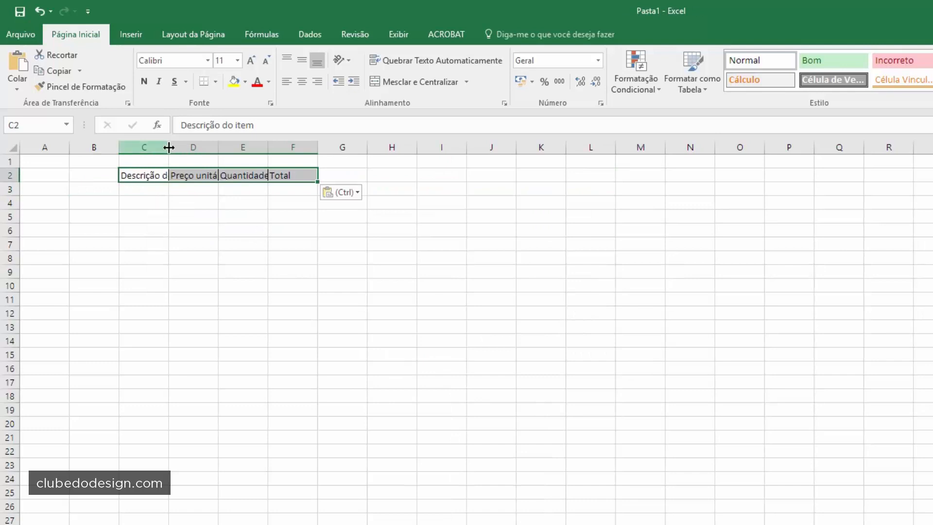
pyautogui.click(158, 202)
pyautogui.click(184, 174)
pyautogui.click(238, 175)
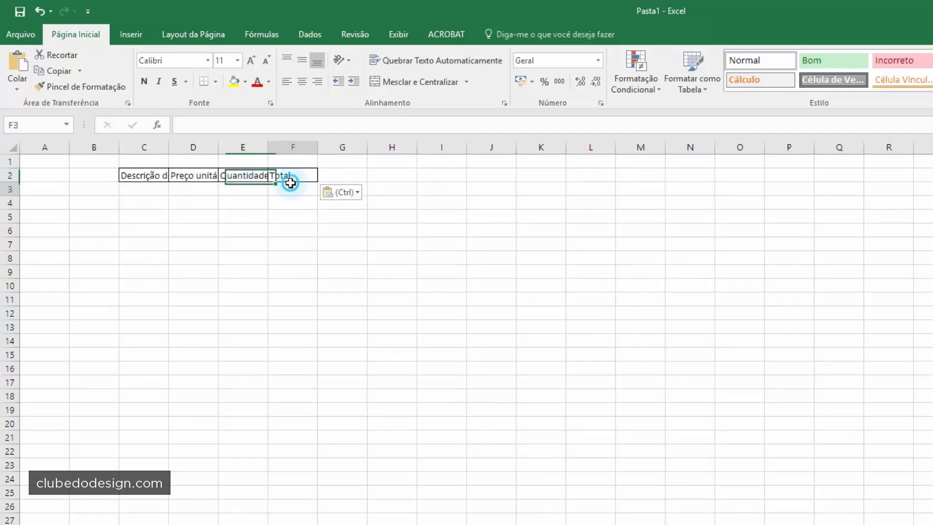
pyautogui.click(289, 188)
pyautogui.doubleClick(168, 147)
pyautogui.doubleClick(247, 147)
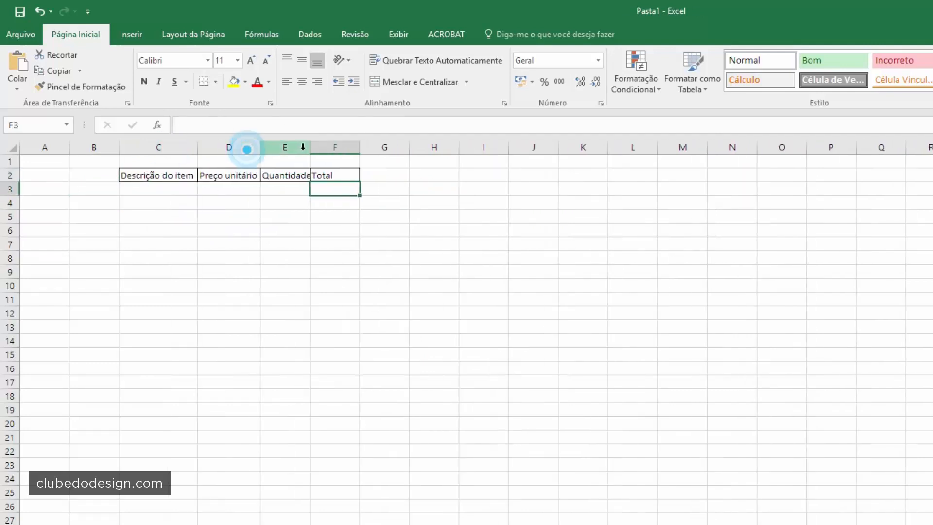
pyautogui.doubleClick(308, 146)
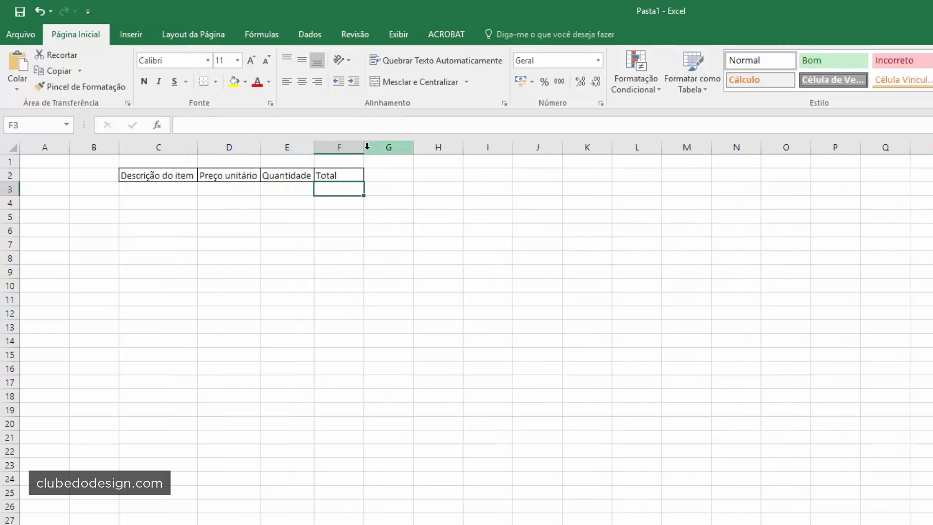
pyautogui.doubleClick(365, 146)
# - Remove all borders from the sheet and widen the Total column F
pyautogui.click(458, 186)
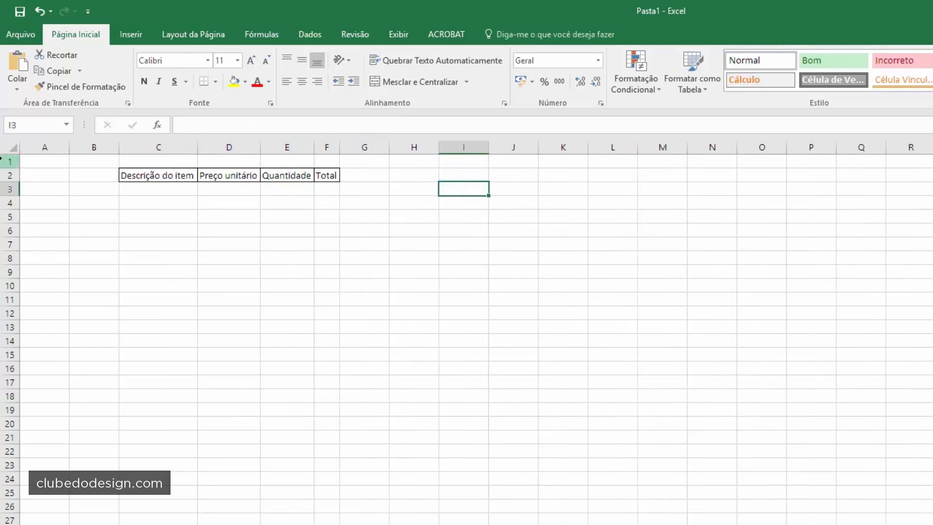
pyautogui.click(13, 147)
pyautogui.click(215, 80)
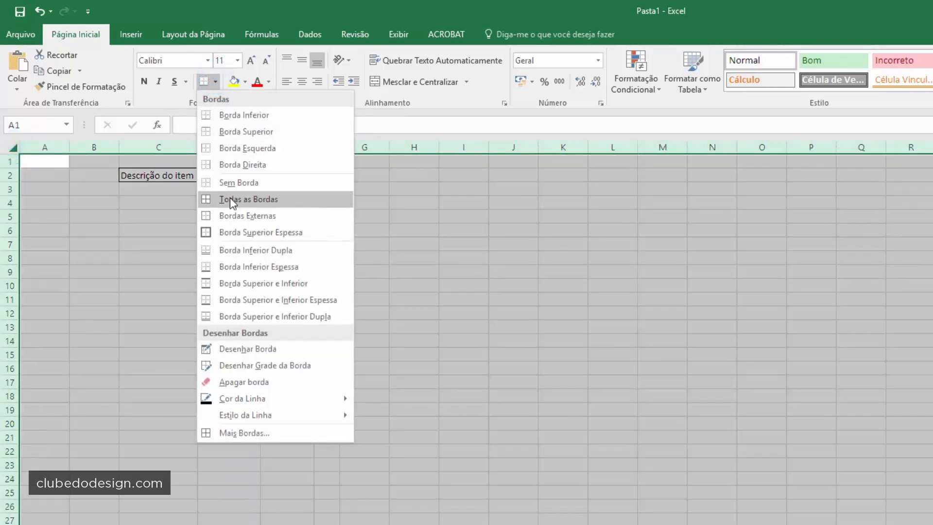
pyautogui.click(229, 184)
pyautogui.click(418, 206)
pyautogui.click(337, 147)
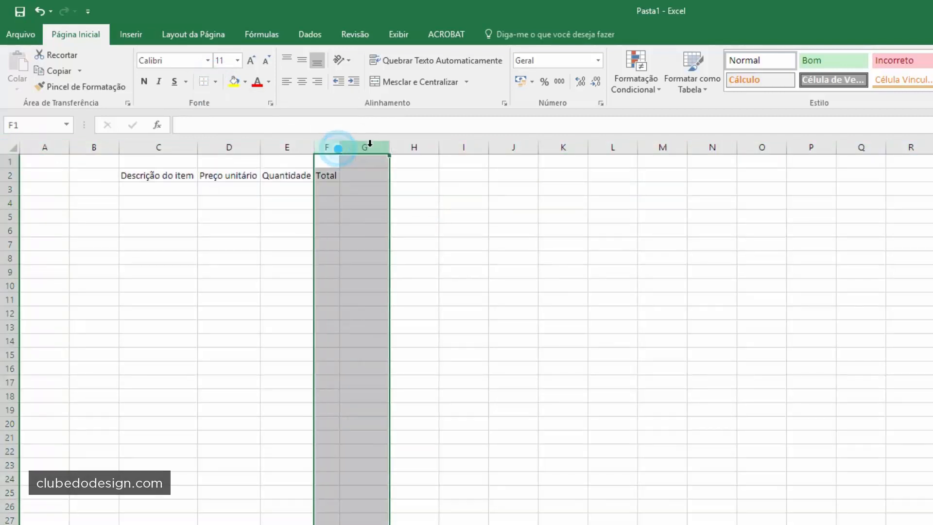
pyautogui.click(344, 183)
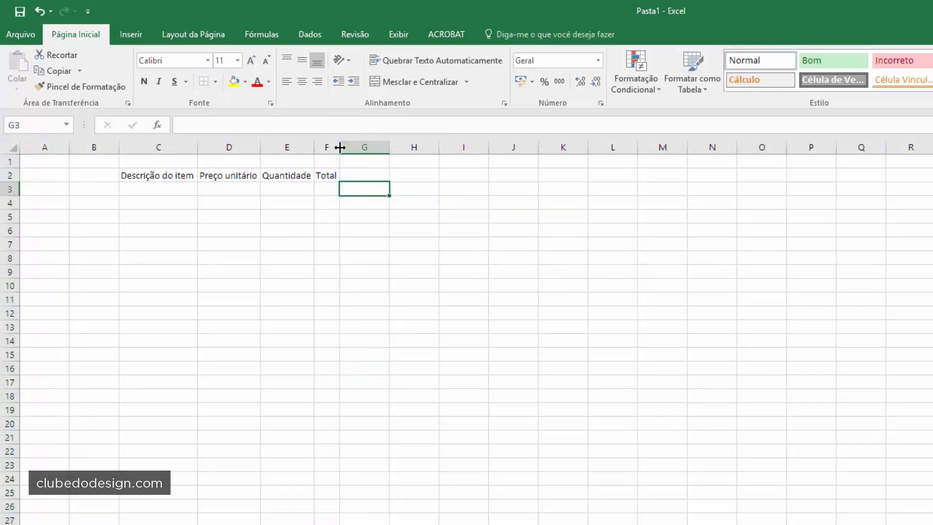
pyautogui.moveTo(340, 147); pyautogui.dragTo(375, 147)
pyautogui.click(313, 145)
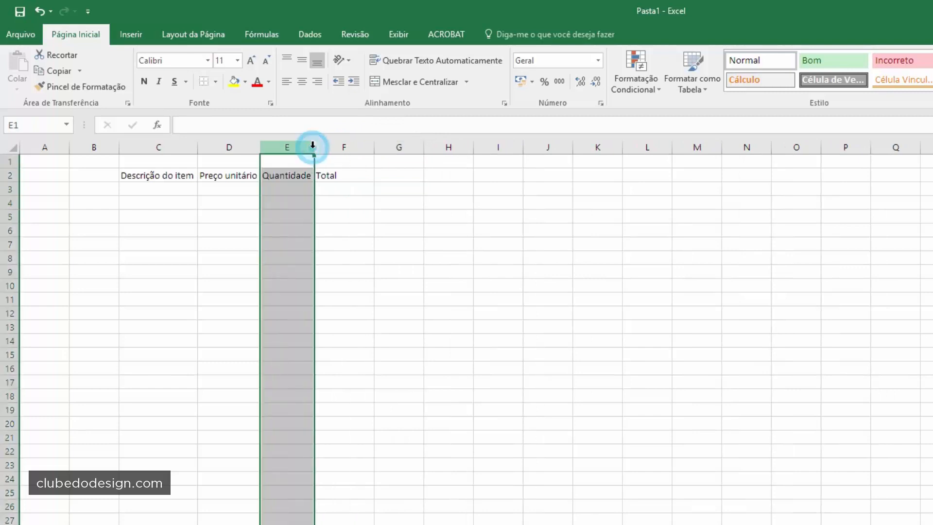
pyautogui.click(344, 174)
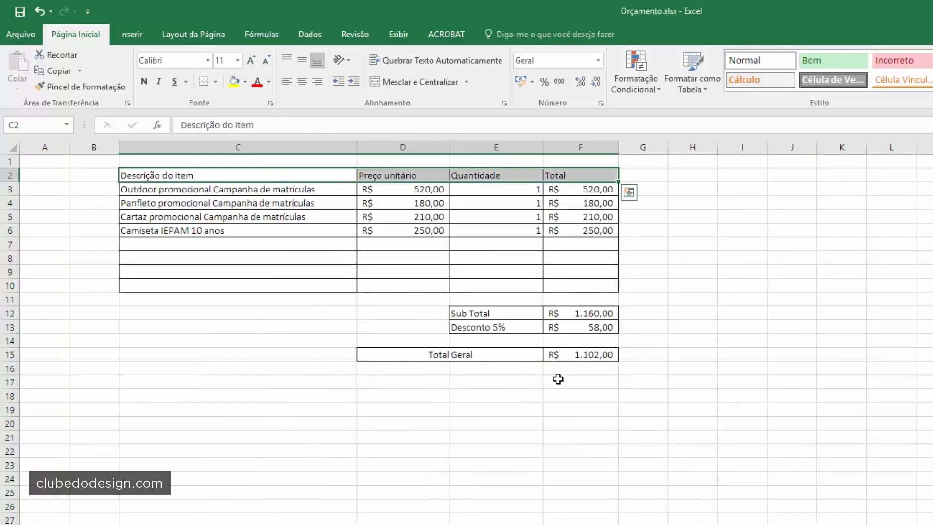
pyautogui.click(558, 379)
# - Copy the four item descriptions into C3:C6 as plain values and fit column C
pyautogui.moveTo(181, 187); pyautogui.dragTo(170, 232)
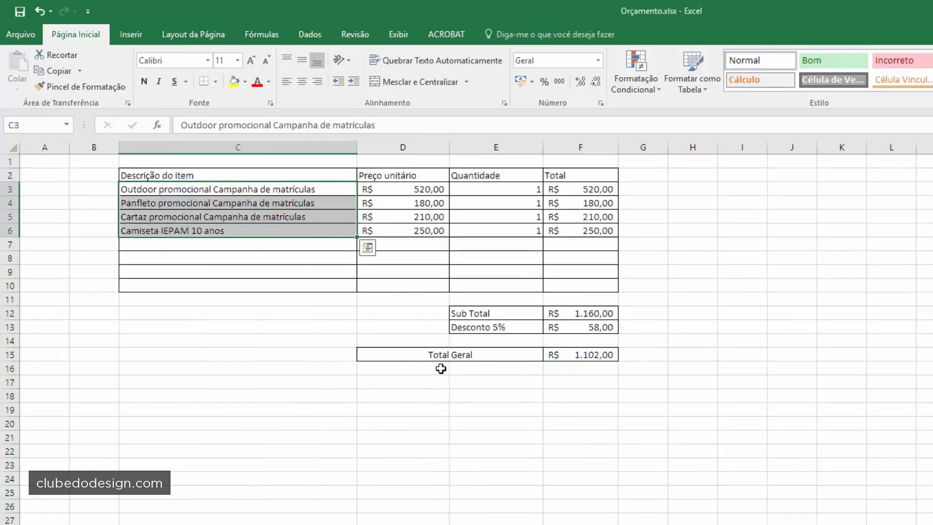
pyautogui.hotkey('ctrl', 'c')
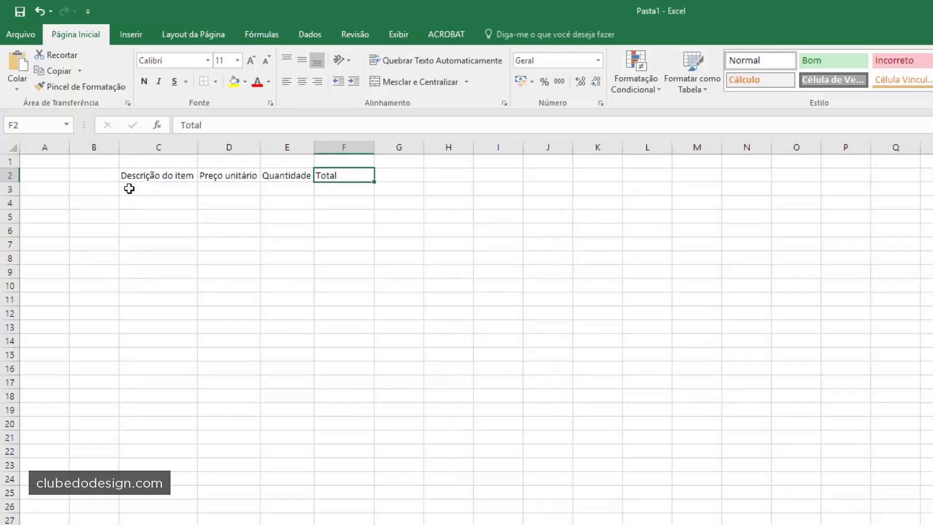
pyautogui.click(129, 188)
pyautogui.hotkey('ctrl', 'v')
pyautogui.click(228, 255)
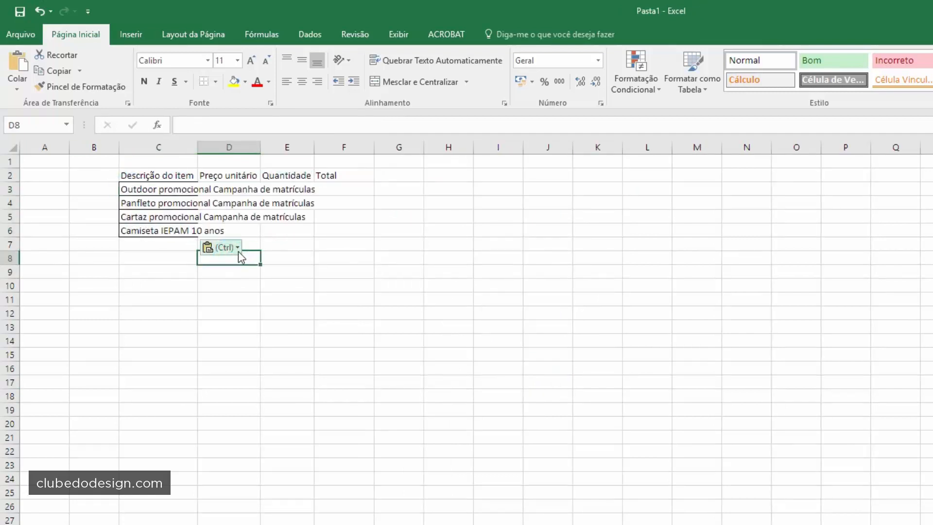
pyautogui.click(239, 252)
pyautogui.click(250, 336)
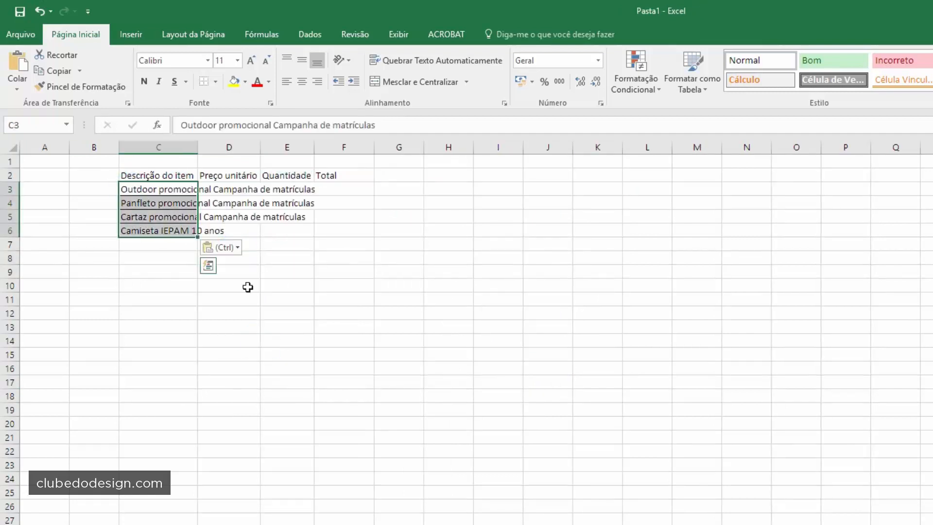
pyautogui.click(214, 247)
pyautogui.click(210, 334)
pyautogui.click(343, 270)
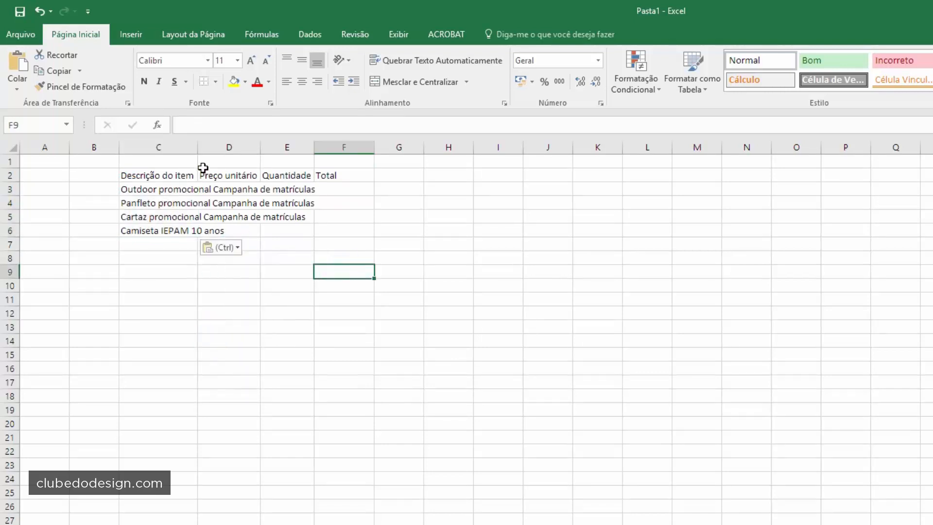
pyautogui.click(183, 174)
pyautogui.click(167, 189)
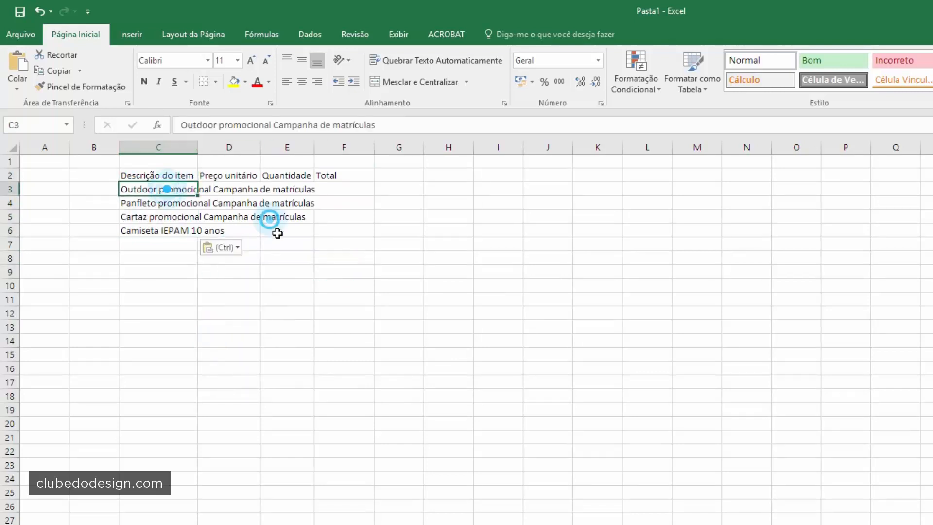
pyautogui.click(344, 258)
pyautogui.click(225, 273)
pyautogui.doubleClick(198, 149)
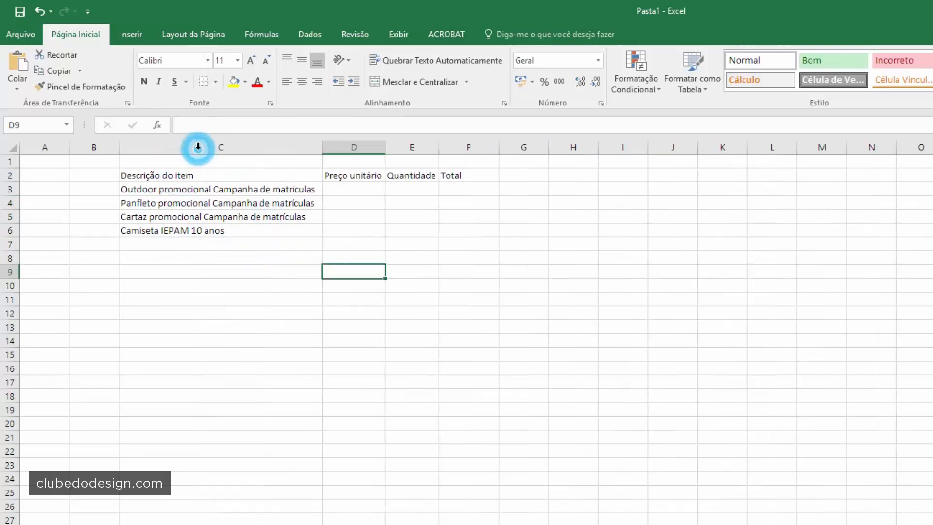
pyautogui.click(223, 217)
# - Enter unit prices 120, 250, 350 and 200 in D3:D6
pyautogui.click(348, 186)
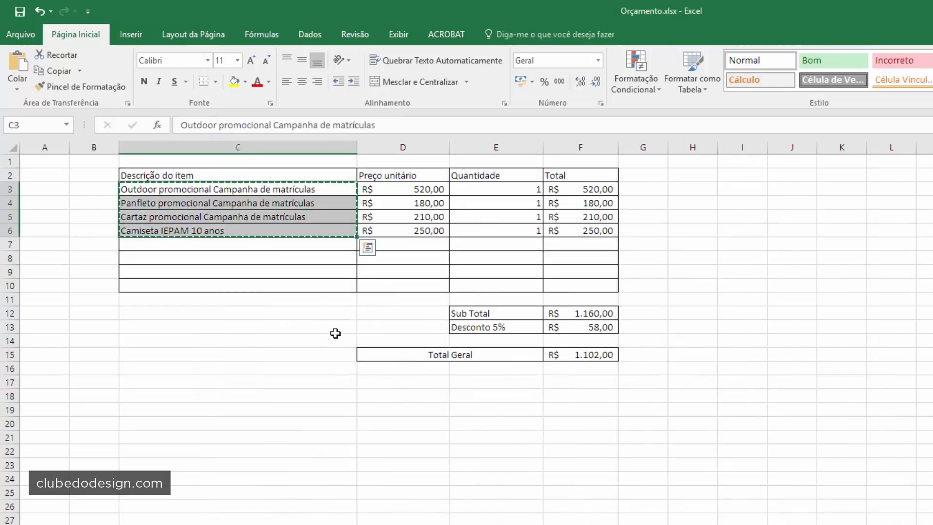
pyautogui.click(333, 333)
pyautogui.click(423, 202)
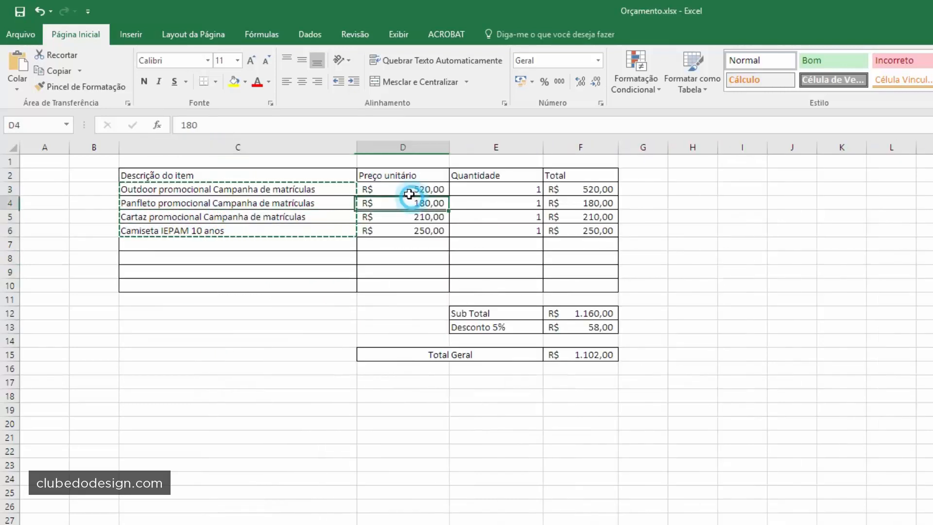
pyautogui.moveTo(403, 187); pyautogui.dragTo(406, 233)
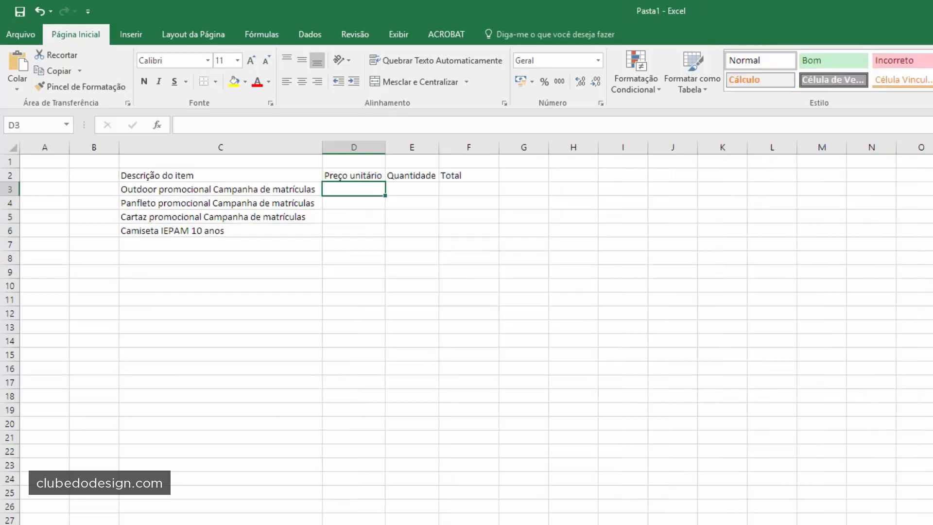
pyautogui.click(530, 365)
pyautogui.click(350, 188)
pyautogui.write('120')
pyautogui.press('Return')
pyautogui.write('250')
pyautogui.press('Return')
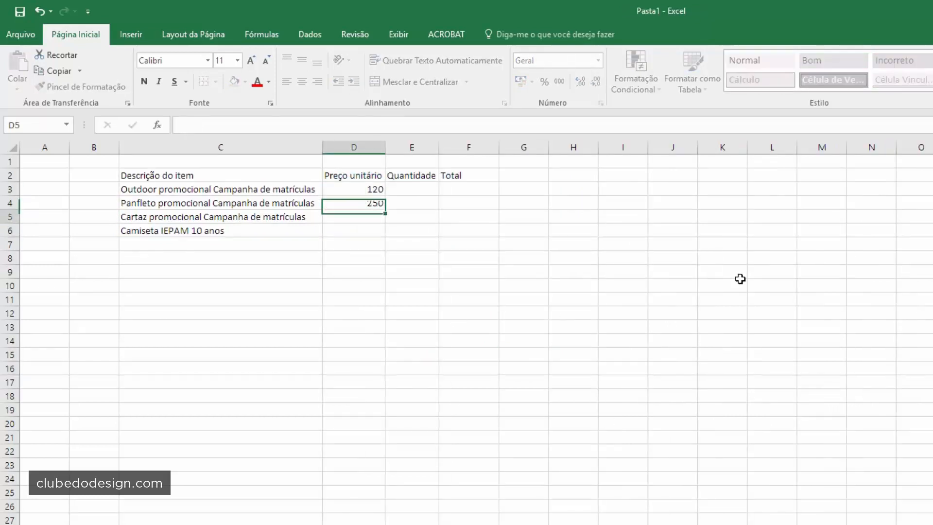
pyautogui.write('350')
pyautogui.press('Return')
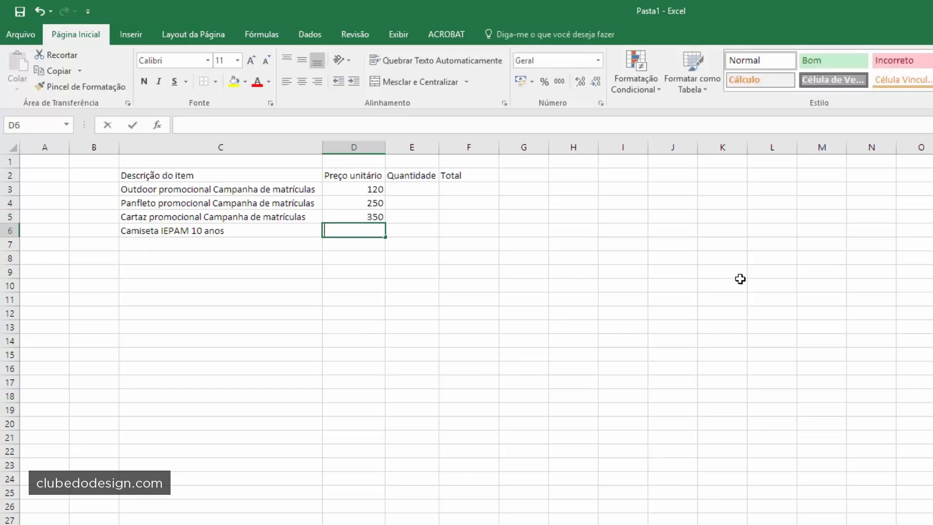
pyautogui.write('200')
pyautogui.press('Return')
# - Format the unit prices D3:D6 as accounting currency (R$)
pyautogui.click(369, 271)
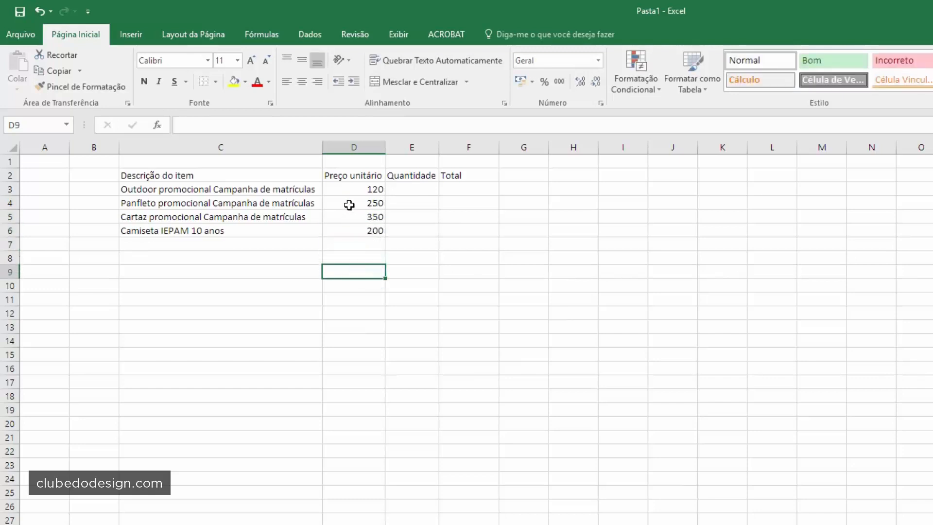
pyautogui.moveTo(364, 188); pyautogui.dragTo(354, 236)
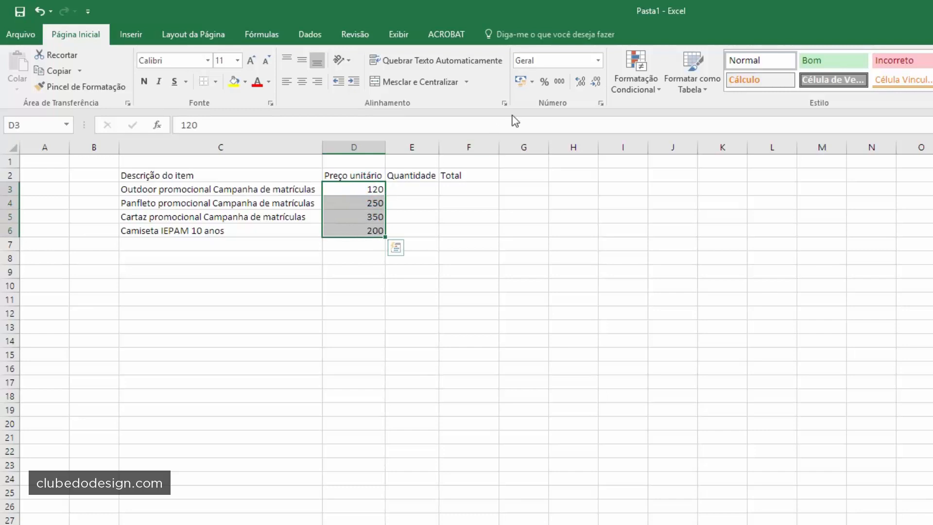
pyautogui.click(522, 83)
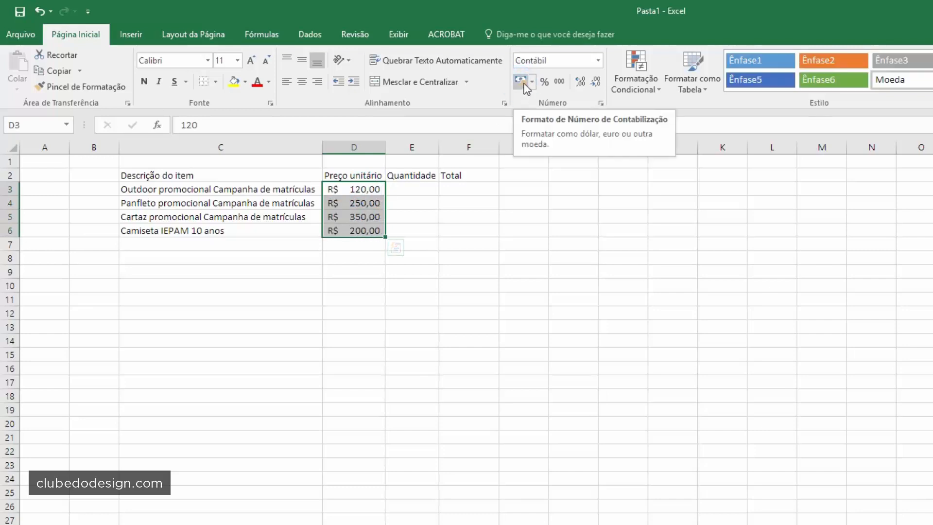
pyautogui.click(532, 86)
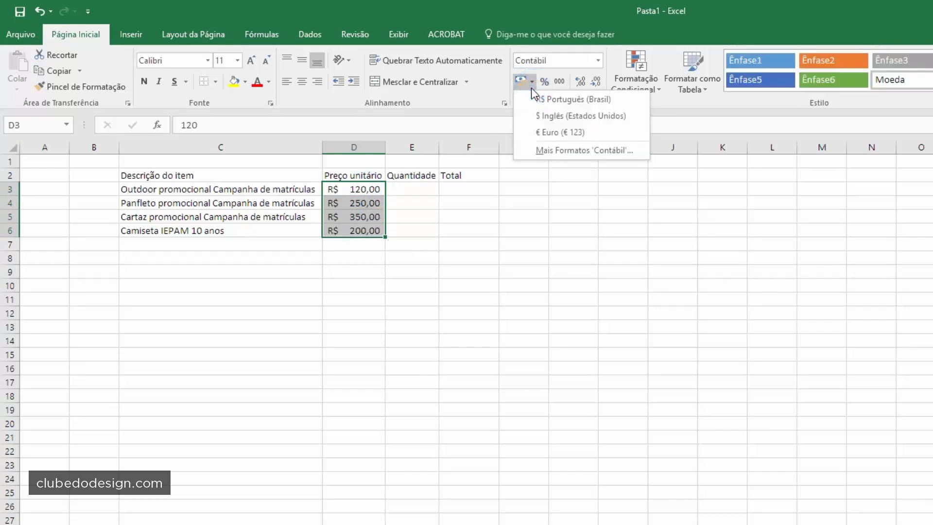
pyautogui.click(603, 54)
pyautogui.click(598, 58)
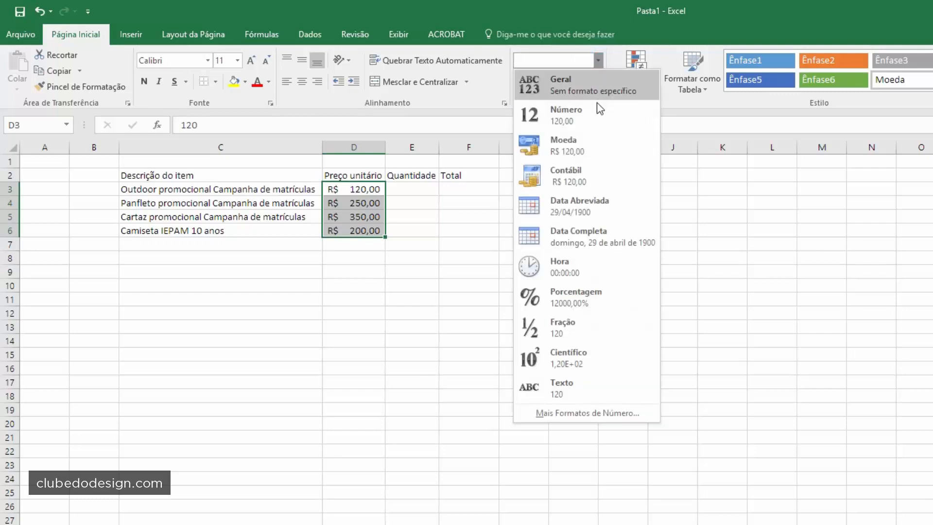
pyautogui.click(586, 154)
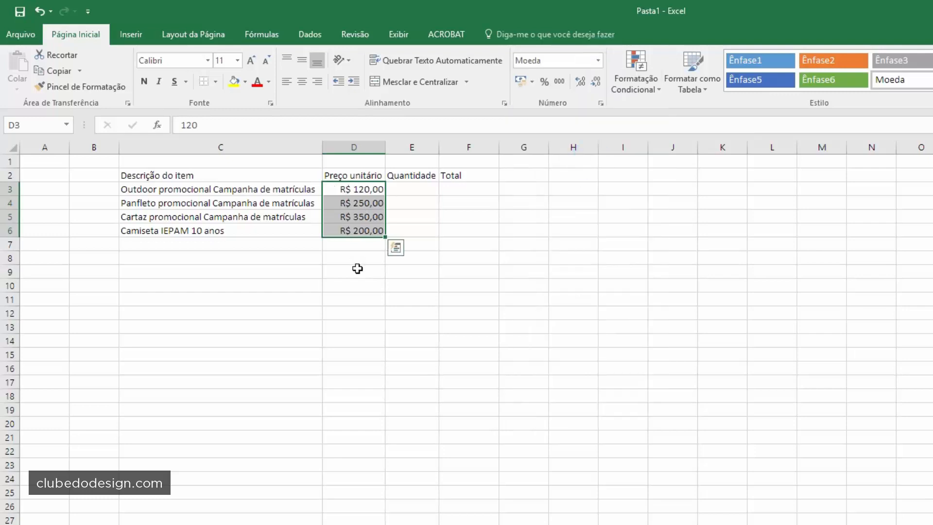
pyautogui.click(520, 81)
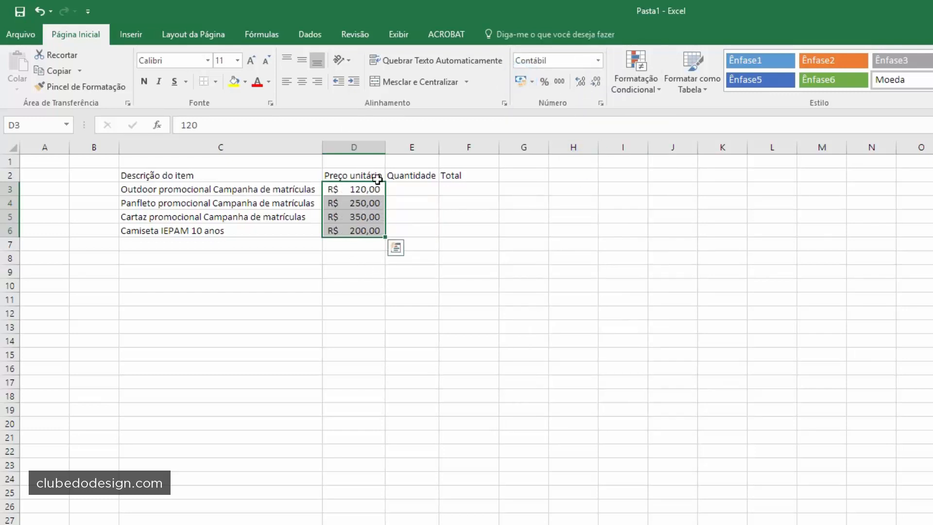
pyautogui.click(417, 189)
# - Enter the item quantities in column E, starting with 1 and 2
pyautogui.write('1')
pyautogui.press('Return')
pyautogui.write('2')
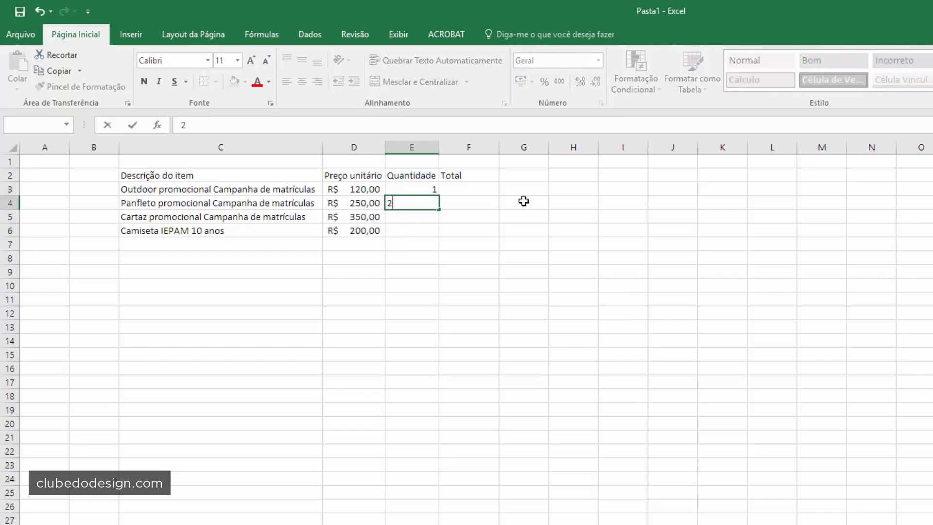
pyautogui.press('Return')
pyautogui.write('1')
pyautogui.press('Return')
pyautogui.write('1')
pyautogui.press('Return')
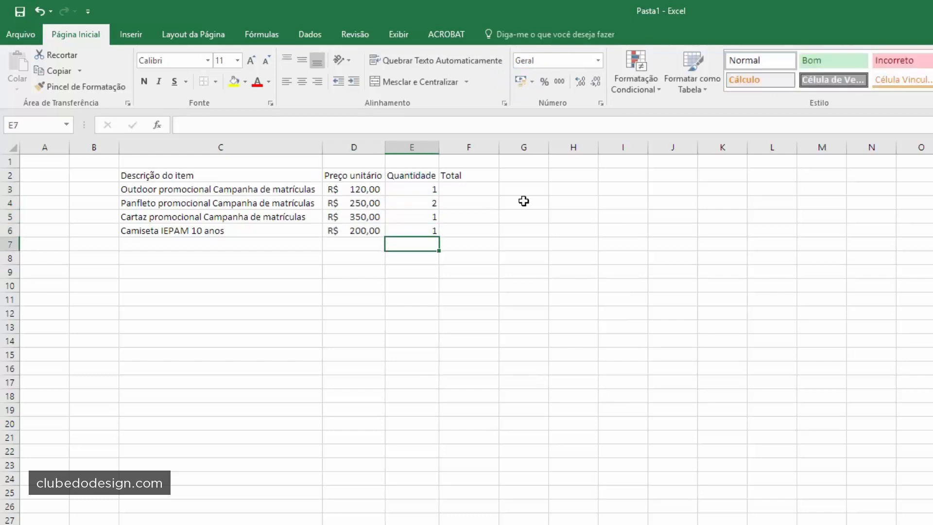
# - Create the total formula =D3*E3 in cell F3
pyautogui.click(480, 189)
pyautogui.click(356, 189)
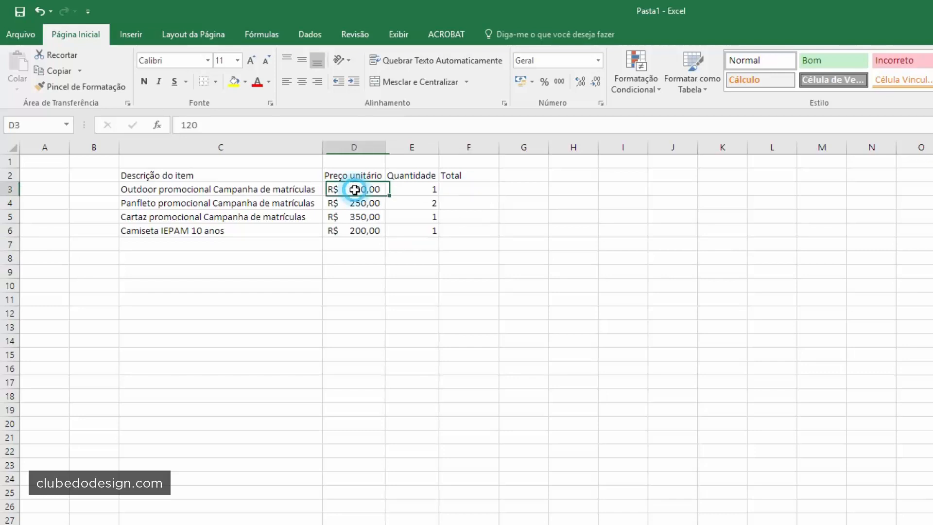
pyautogui.click(404, 190)
pyautogui.click(458, 193)
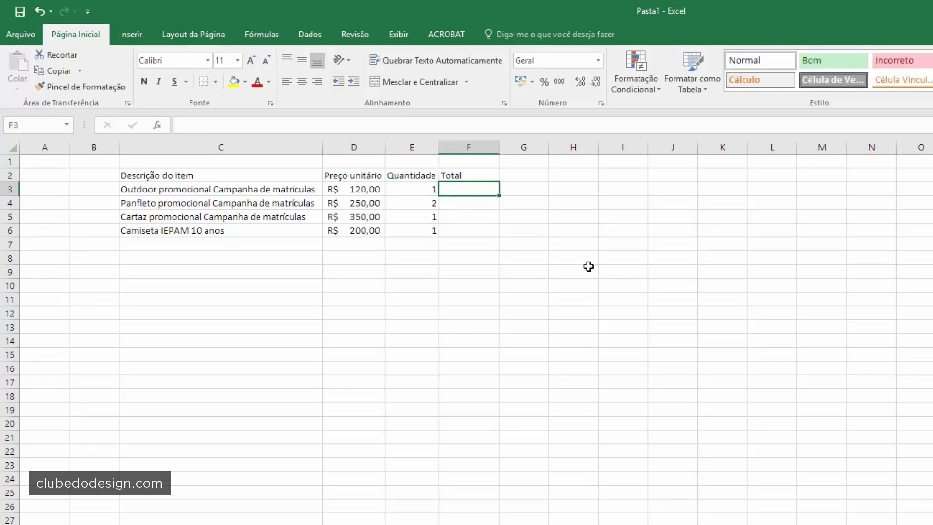
pyautogui.write('=')
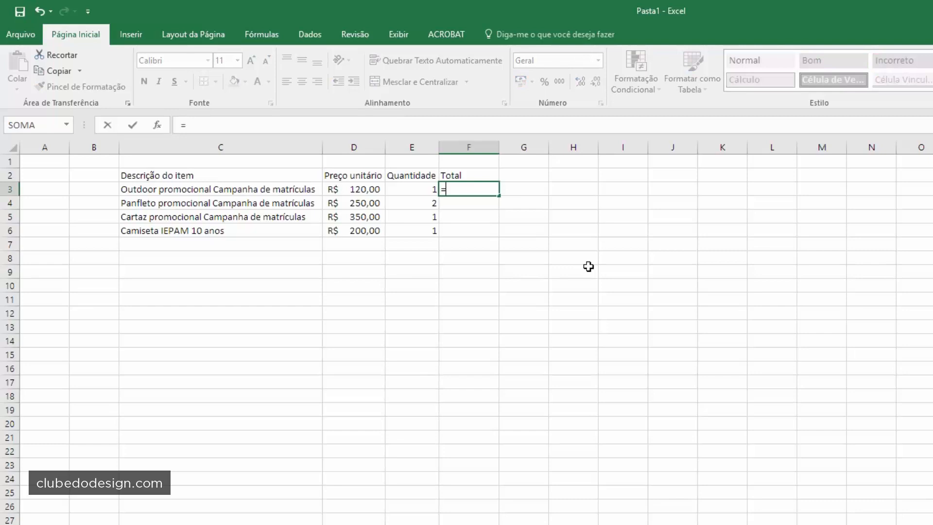
pyautogui.click(361, 190)
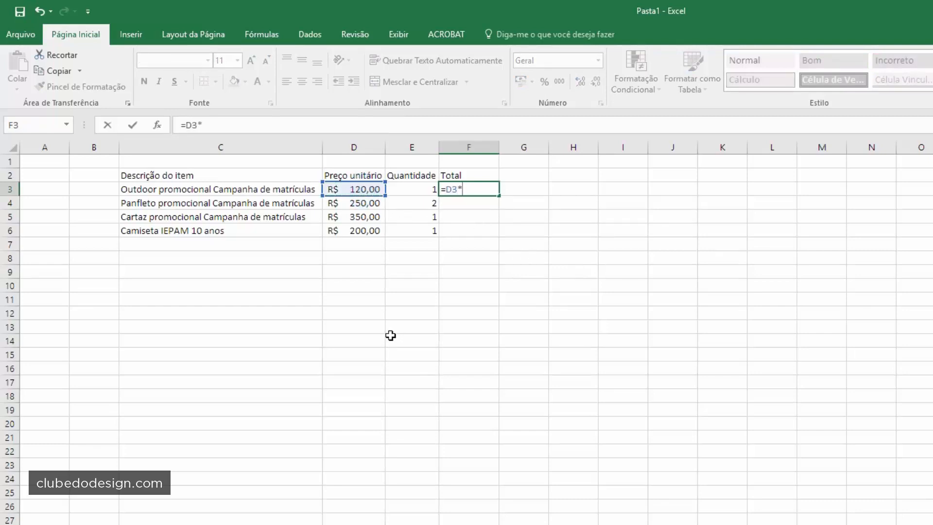
pyautogui.click(417, 189)
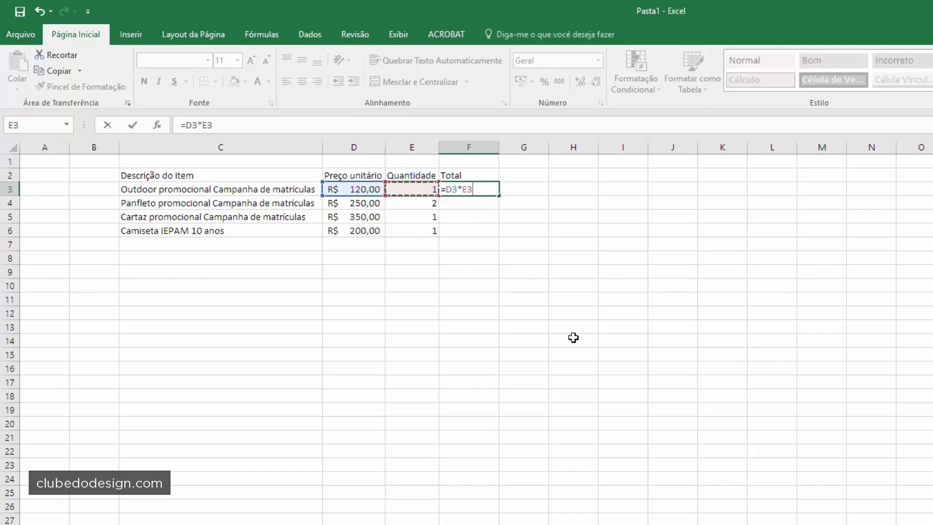
pyautogui.press('Return')
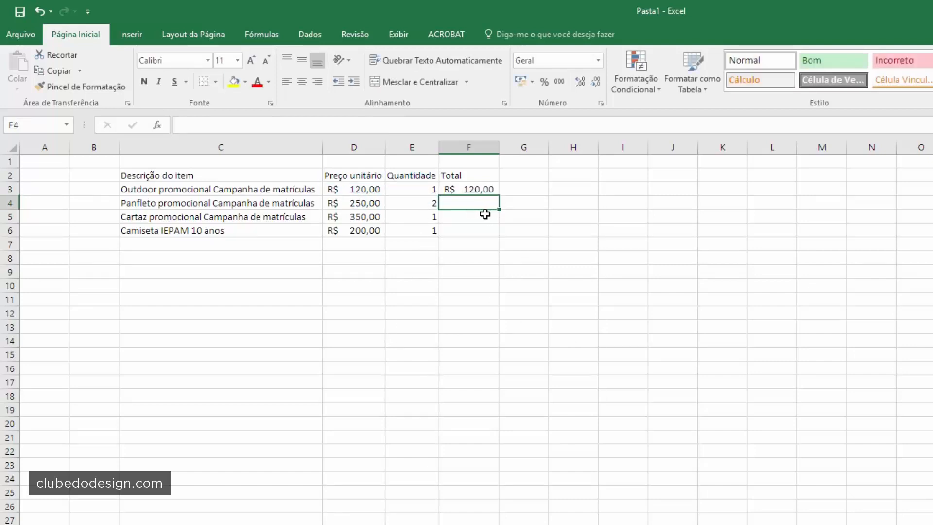
# - Fill the total formula down to F6 and verify the copied formulas
pyautogui.click(467, 190)
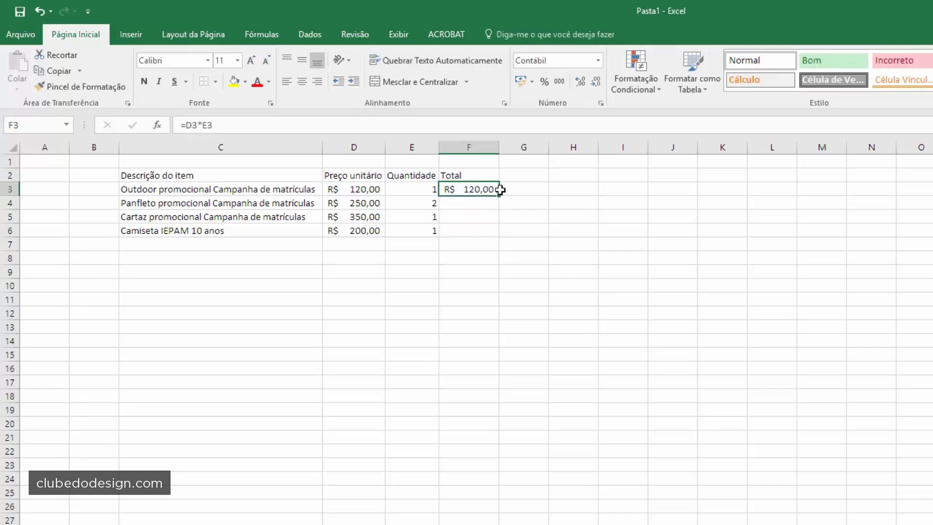
pyautogui.moveTo(500, 195); pyautogui.dragTo(496, 235)
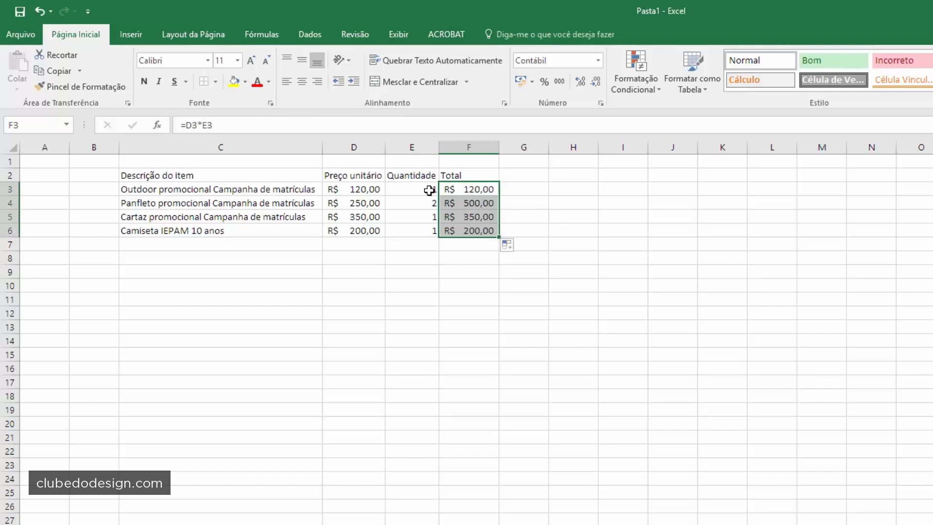
pyautogui.click(440, 267)
pyautogui.doubleClick(469, 202)
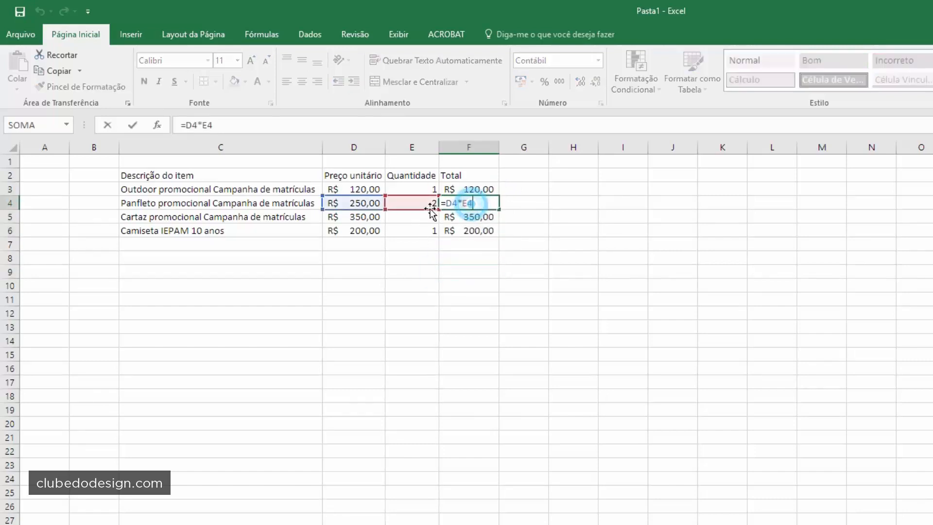
pyautogui.press('Escape')
pyautogui.doubleClick(470, 217)
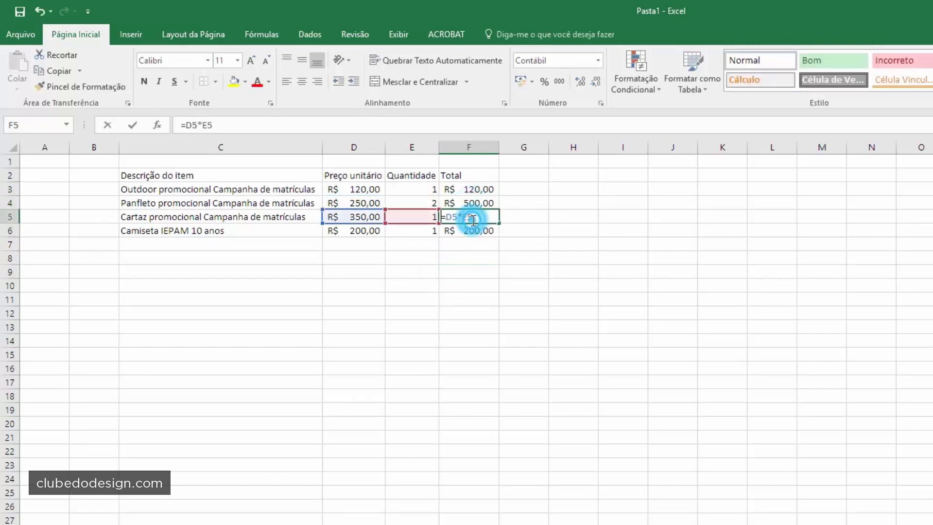
pyautogui.press('Escape')
pyautogui.click(467, 280)
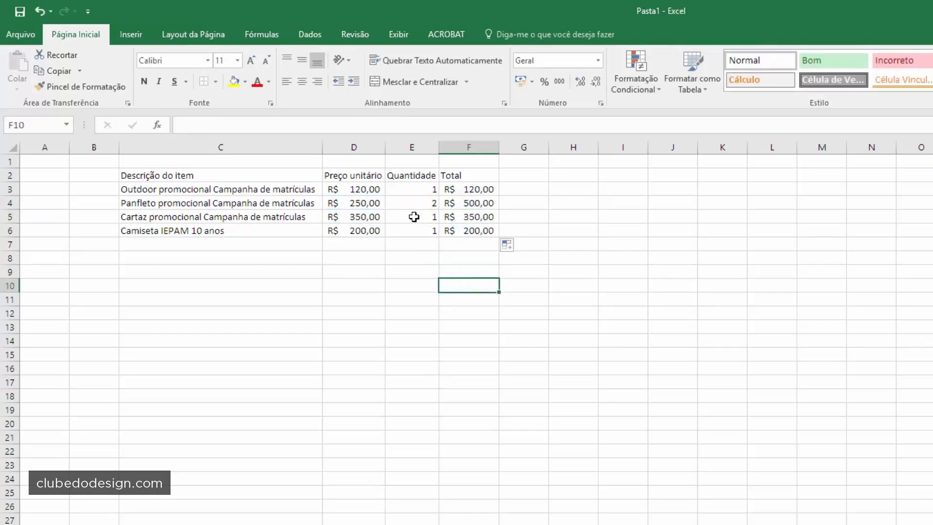
# - Try quantities 4 and 3 in E4:E5 and auto-fit the Total column
pyautogui.click(417, 187)
pyautogui.press('Return')
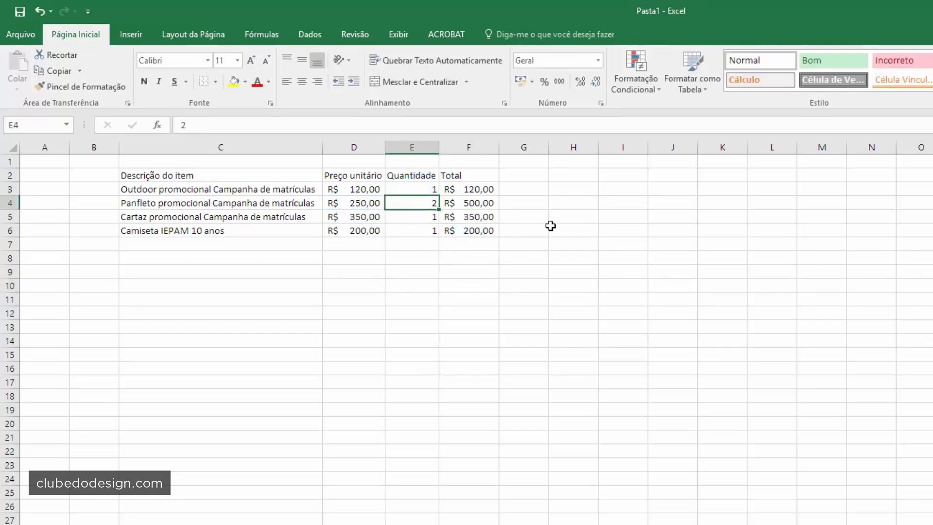
pyautogui.write('4')
pyautogui.press('Return')
pyautogui.write('3')
pyautogui.press('Return')
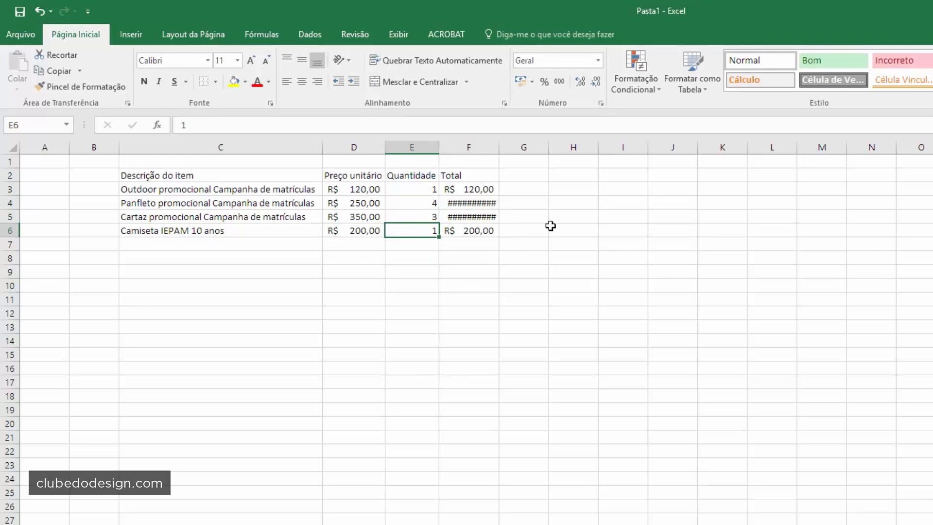
pyautogui.doubleClick(499, 147)
# - Set the Panfleto and Cartaz quantities in E4 and E5 to 2 each
pyautogui.click(469, 203)
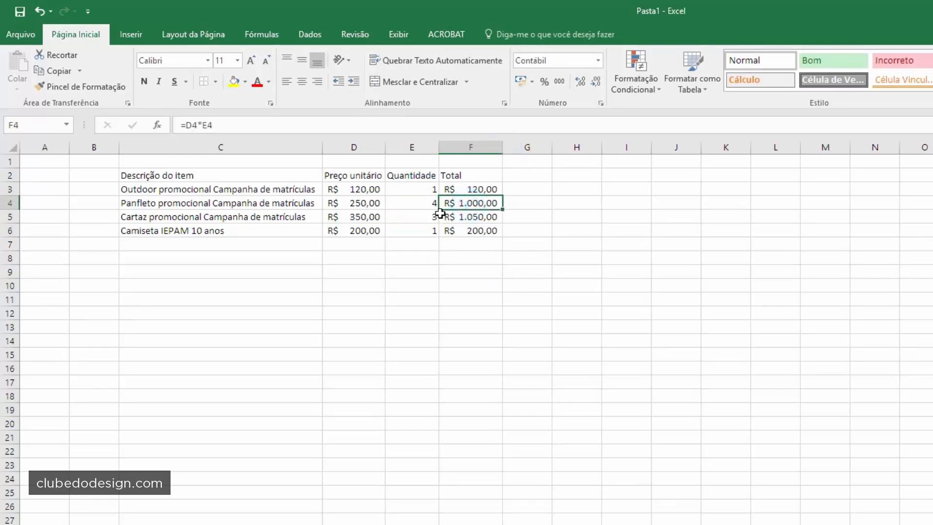
pyautogui.click(421, 203)
pyautogui.write('5')
pyautogui.press('Return')
pyautogui.press('Up')
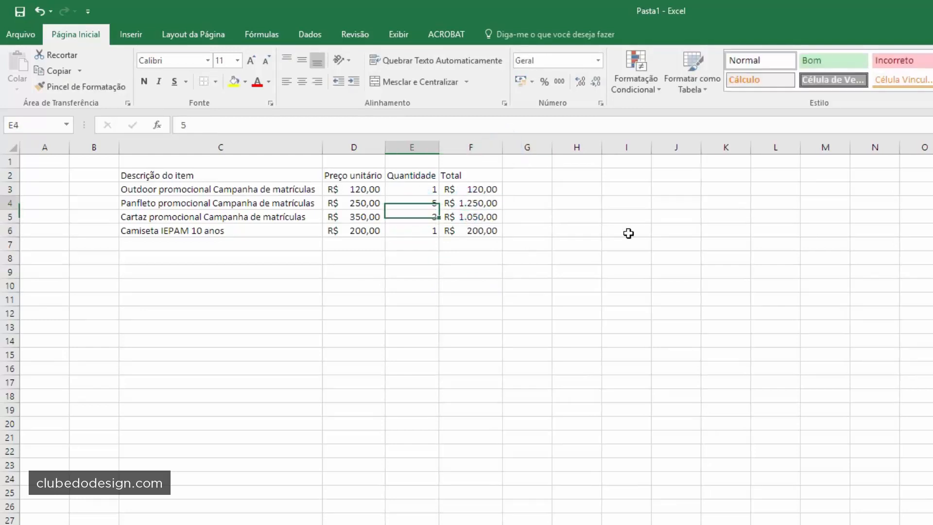
pyautogui.write('2')
pyautogui.press('Return')
pyautogui.press('Down')
pyautogui.press('Up')
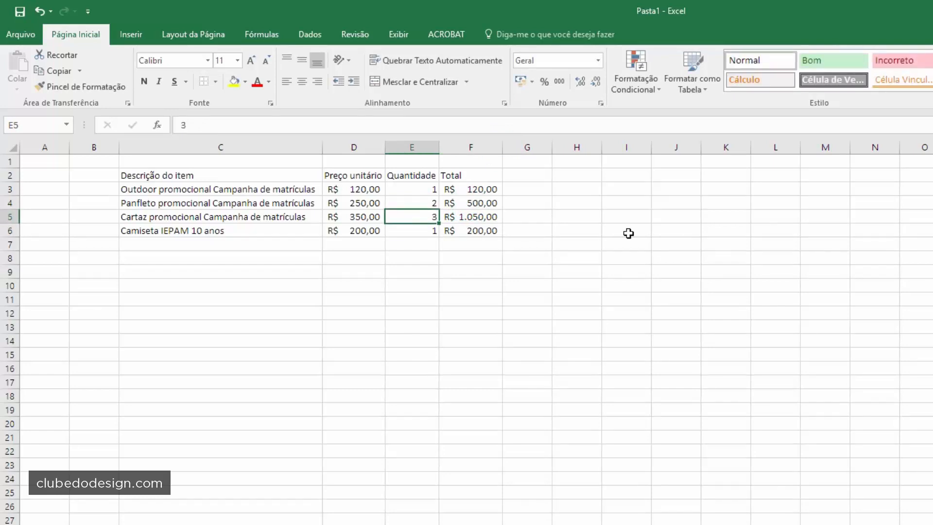
pyautogui.write('1')
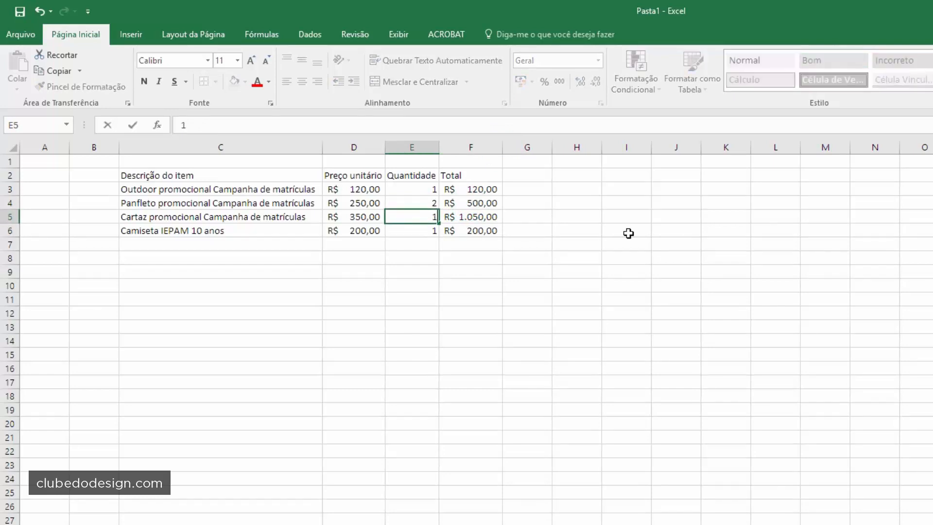
pyautogui.write('2')
pyautogui.press('Return')
pyautogui.click(539, 300)
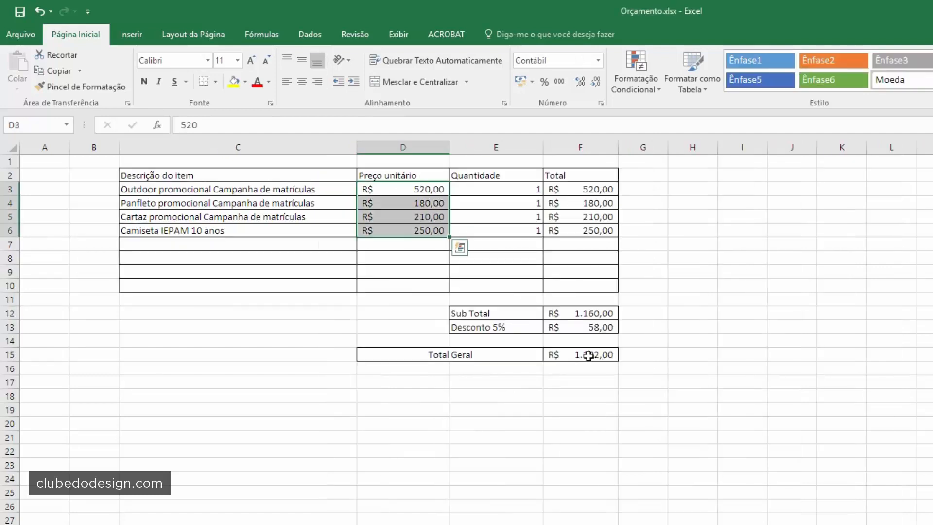
pyautogui.click(473, 315)
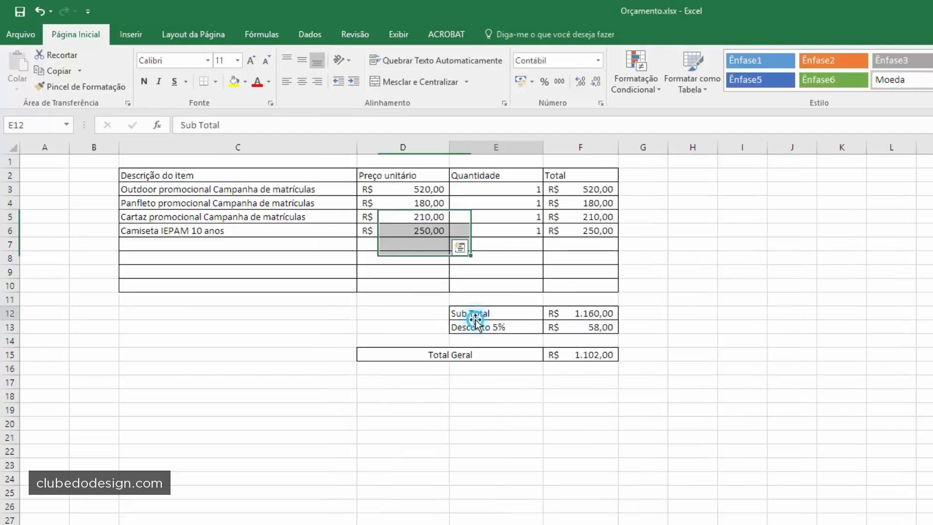
pyautogui.click(572, 312)
pyautogui.click(534, 327)
pyautogui.click(481, 259)
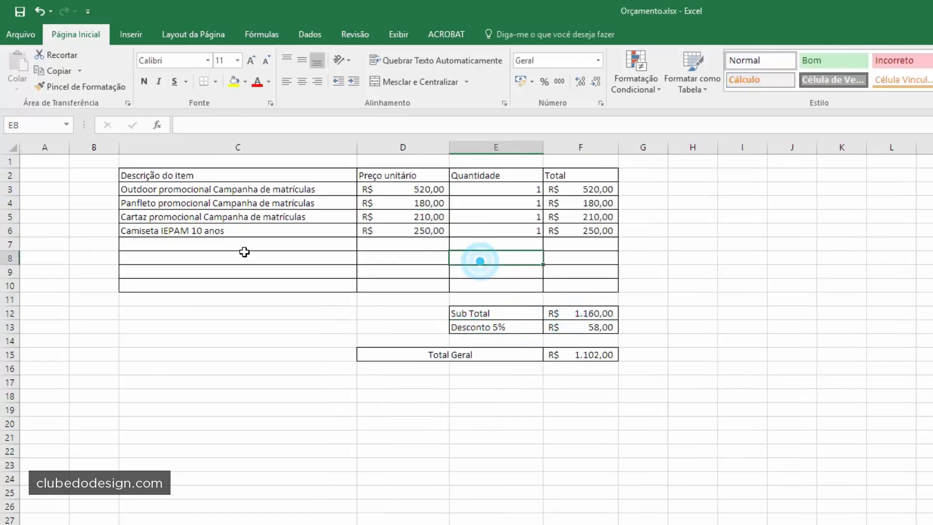
pyautogui.moveTo(209, 246); pyautogui.dragTo(567, 287)
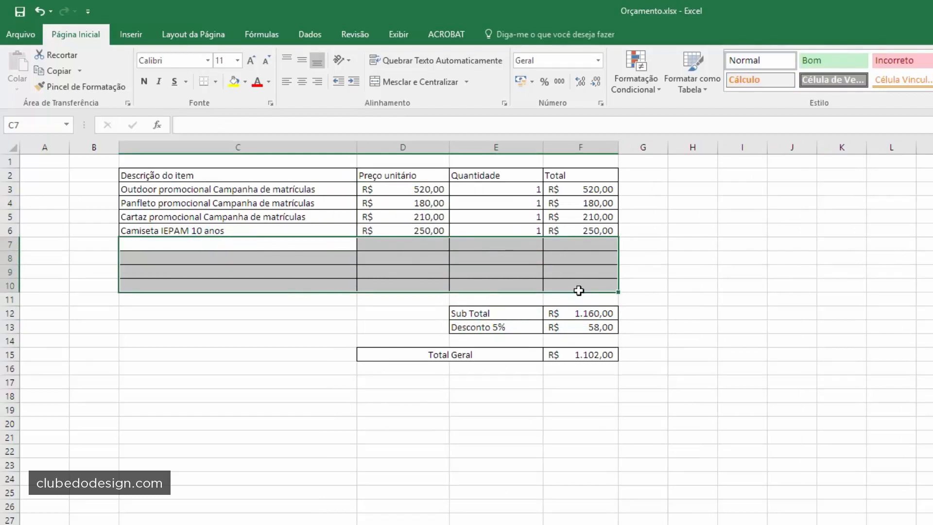
pyautogui.click(553, 271)
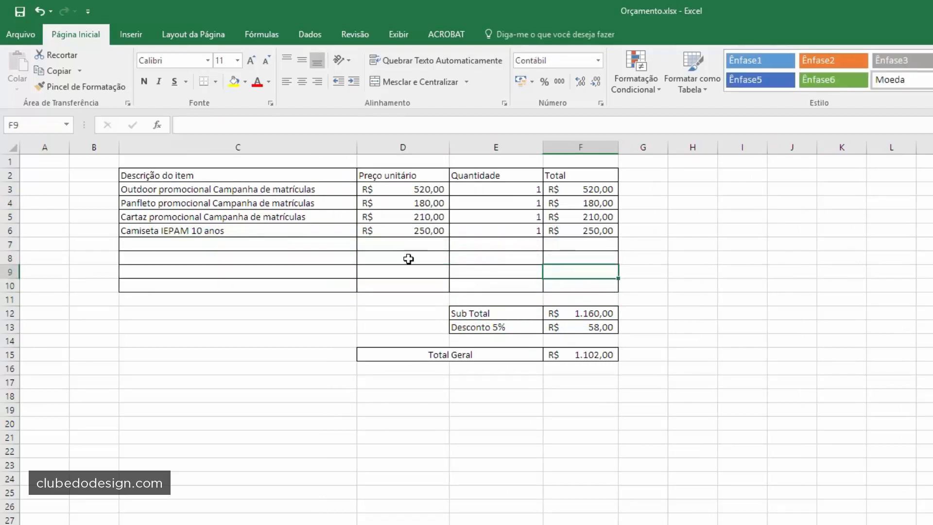
pyautogui.moveTo(258, 241); pyautogui.dragTo(264, 287)
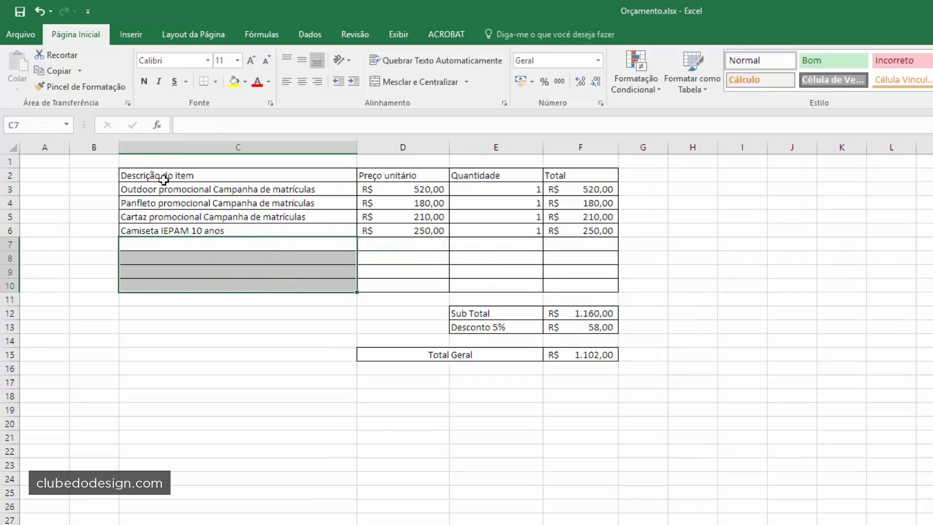
pyautogui.click(383, 256)
pyautogui.click(162, 189)
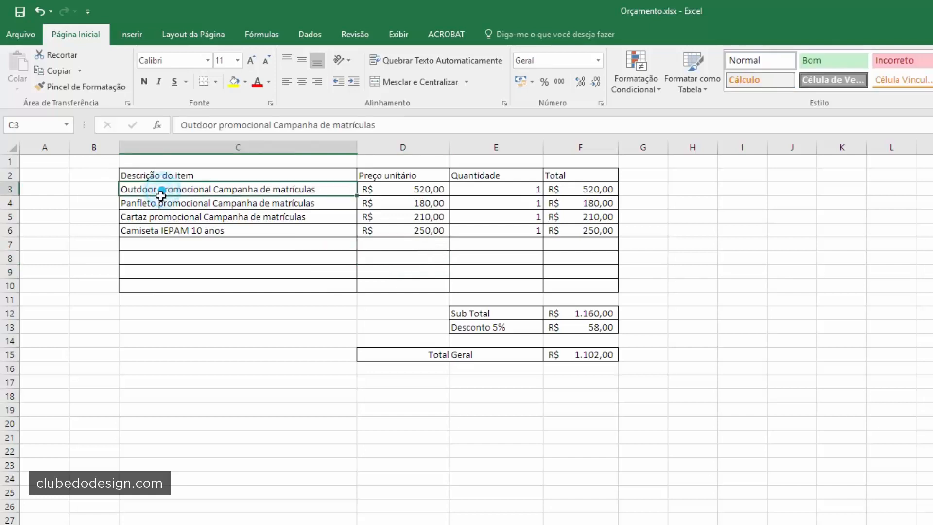
pyautogui.click(141, 203)
pyautogui.click(145, 217)
pyautogui.click(148, 231)
pyautogui.click(147, 244)
pyautogui.click(142, 256)
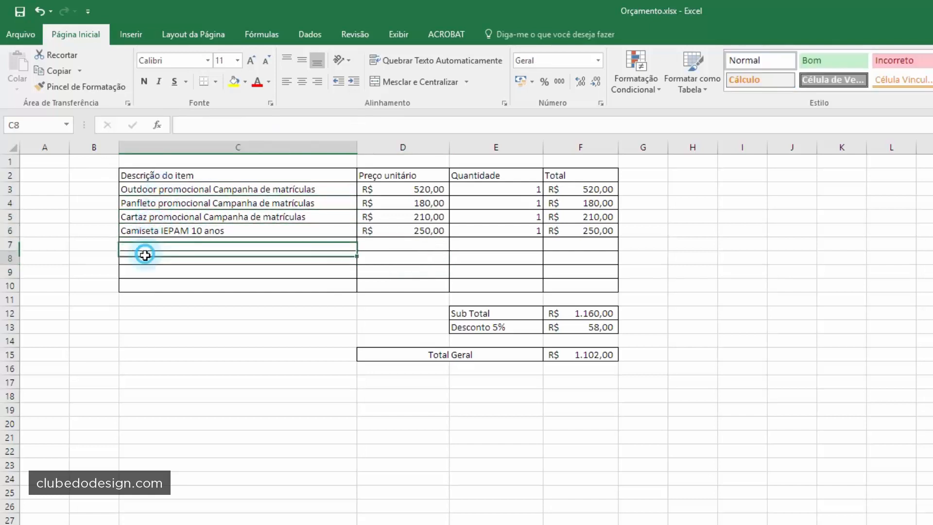
pyautogui.click(142, 272)
pyautogui.click(142, 285)
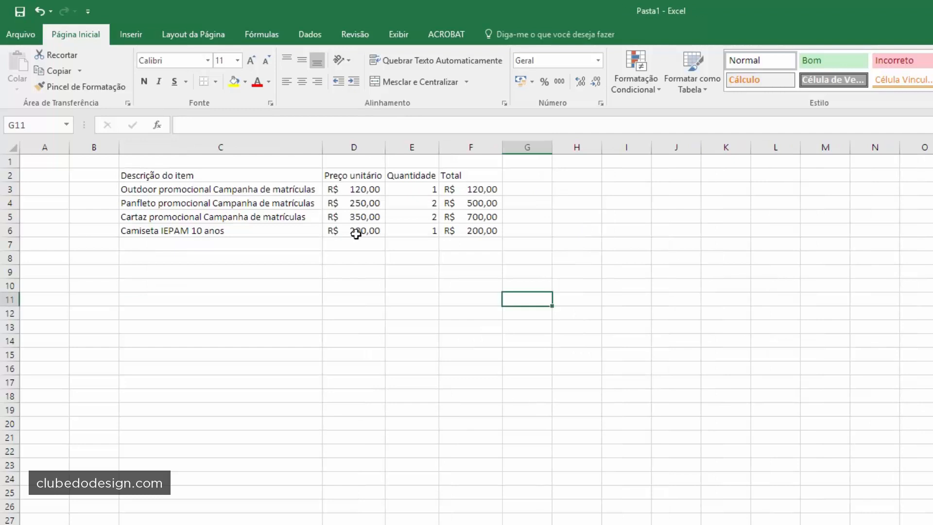
pyautogui.click(296, 189)
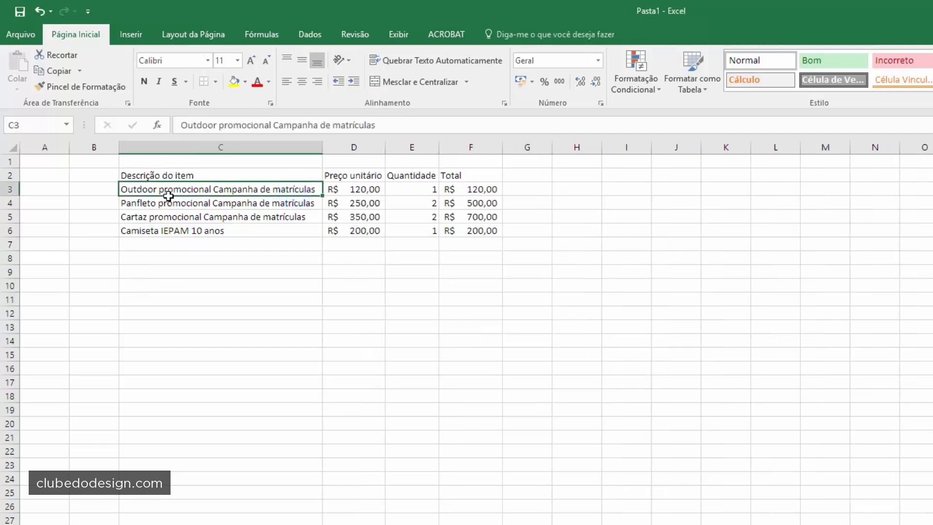
# - Apply All Borders to C2:F10, then start the subtotal label in E12
pyautogui.press('Down')
pyautogui.press('Down')
pyautogui.press('Down')
pyautogui.press('Down')
pyautogui.press('Down')
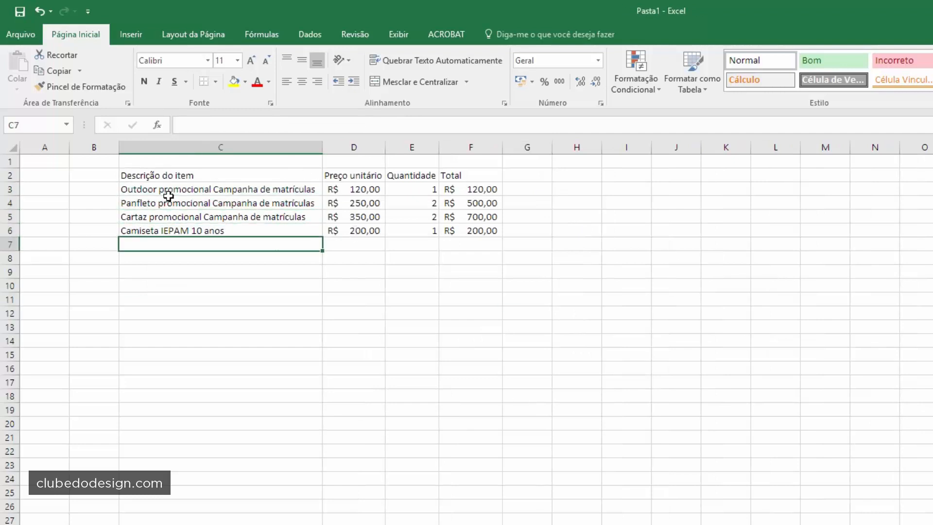
pyautogui.press('Down')
pyautogui.press('Down')
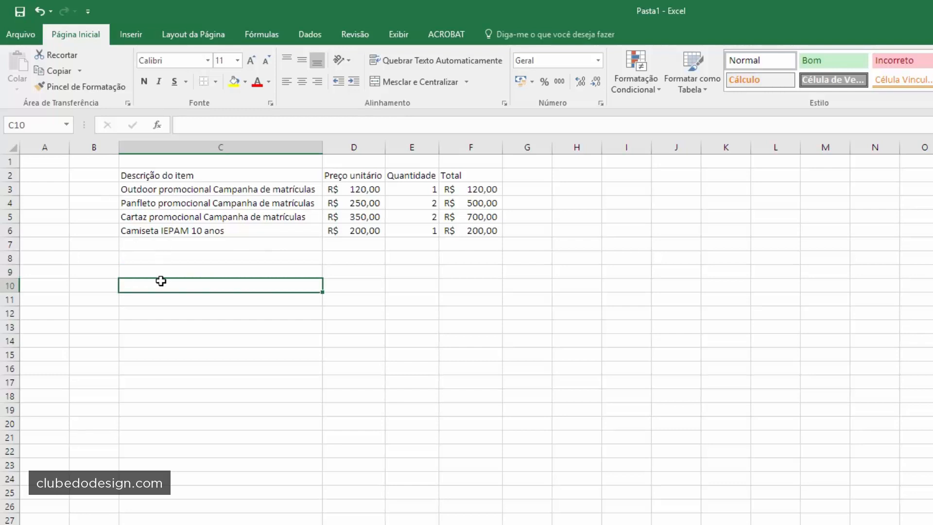
pyautogui.moveTo(161, 281)
pyautogui.mouseDown()
pyautogui.moveTo(494, 188)
pyautogui.moveTo(475, 180)
pyautogui.mouseUp()
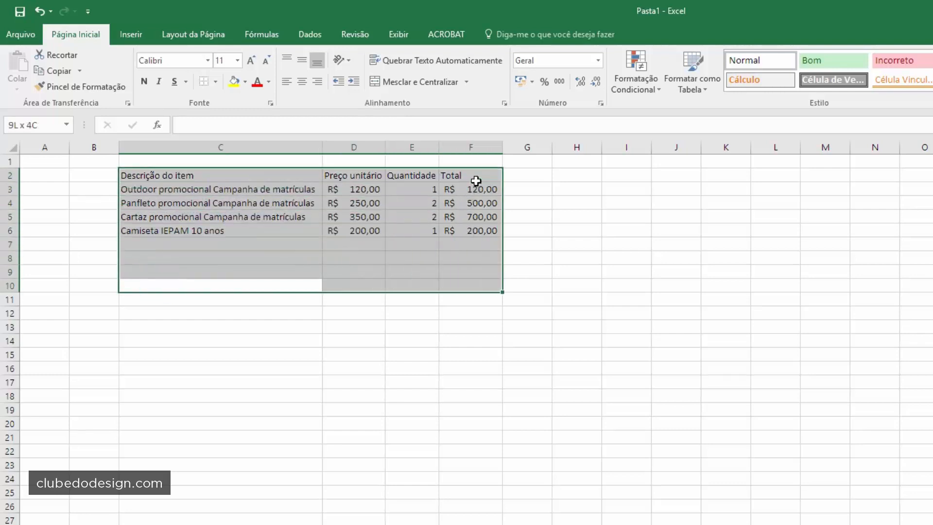
pyautogui.click(215, 82)
pyautogui.click(208, 197)
pyautogui.click(446, 302)
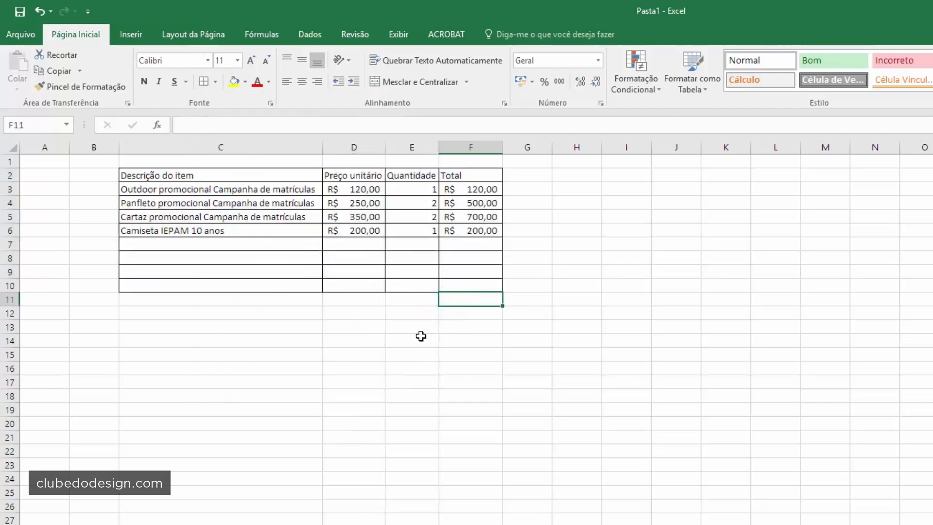
pyautogui.click(412, 313)
pyautogui.write('Sub Total')
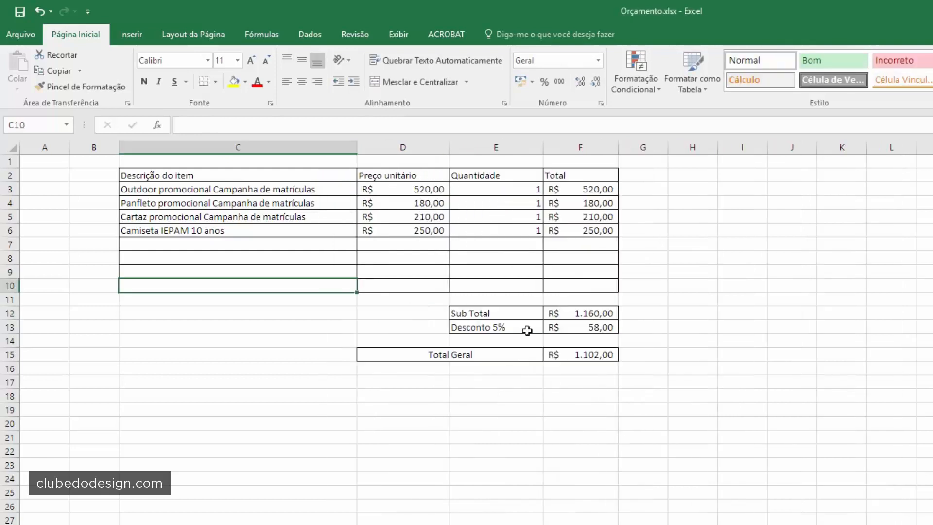
# - Add Subtotal and Desconto 5% labels in E12 and E13, widening column E to fit
pyautogui.click(472, 299)
pyautogui.moveTo(527, 293); pyautogui.dragTo(564, 290)
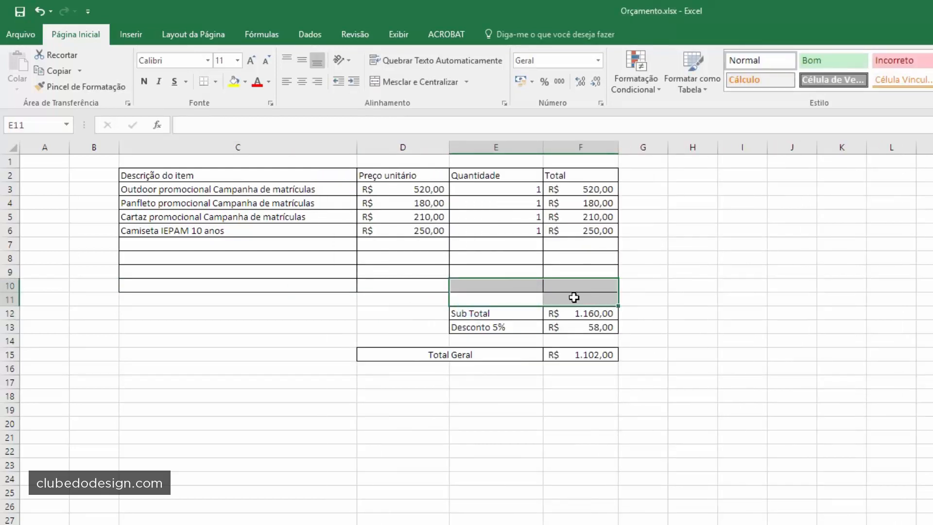
pyautogui.click(574, 299)
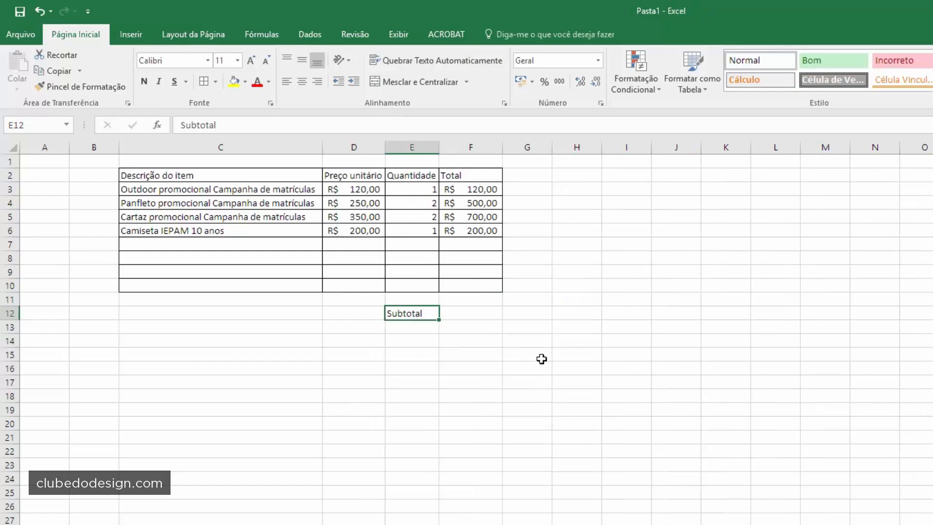
pyautogui.press('Return')
pyautogui.write('Desconto')
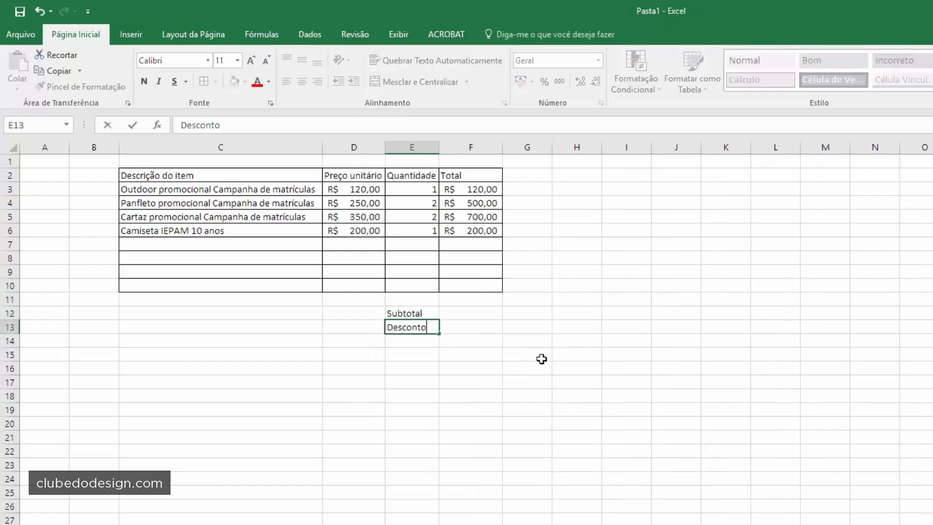
pyautogui.write(' 5%')
pyautogui.press('Return')
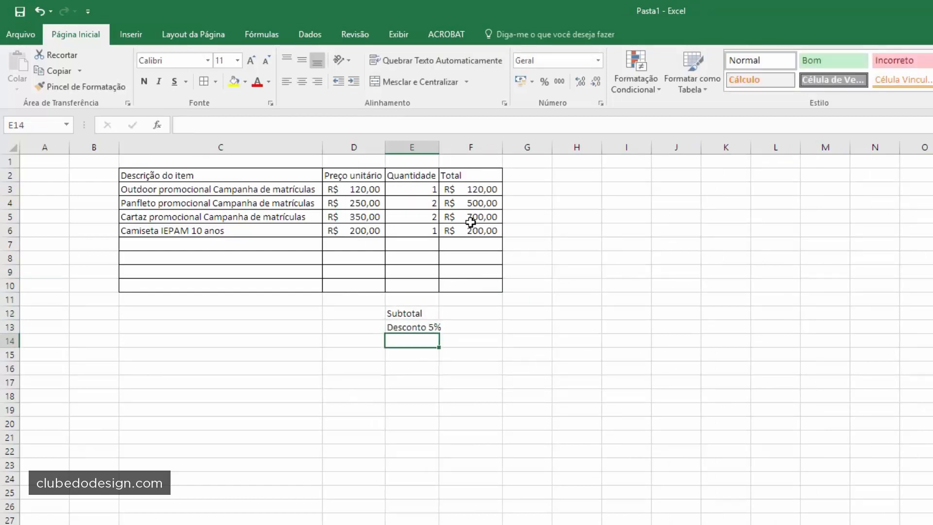
pyautogui.moveTo(439, 148); pyautogui.dragTo(447, 149)
pyautogui.click(626, 398)
# - Pick the F12 and F13 value cells beside the new summary labels
pyautogui.click(383, 327)
pyautogui.click(395, 316)
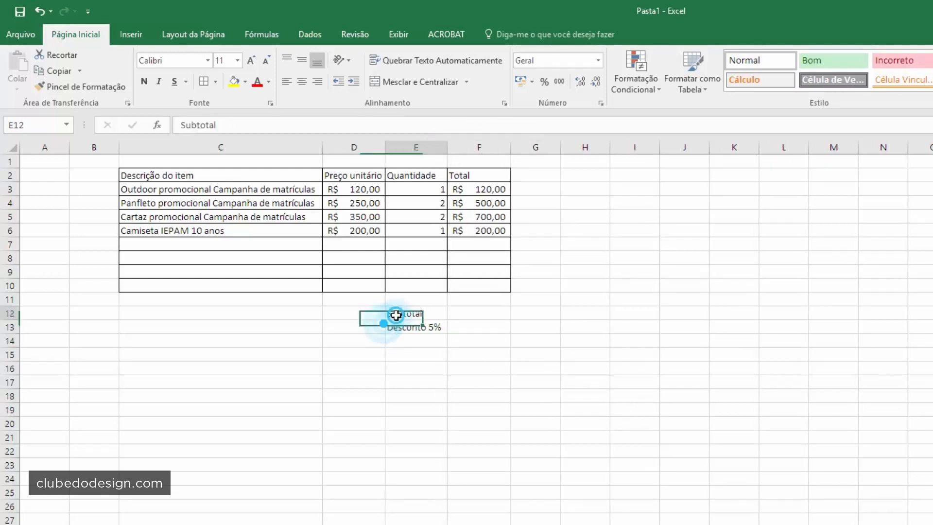
pyautogui.click(481, 311)
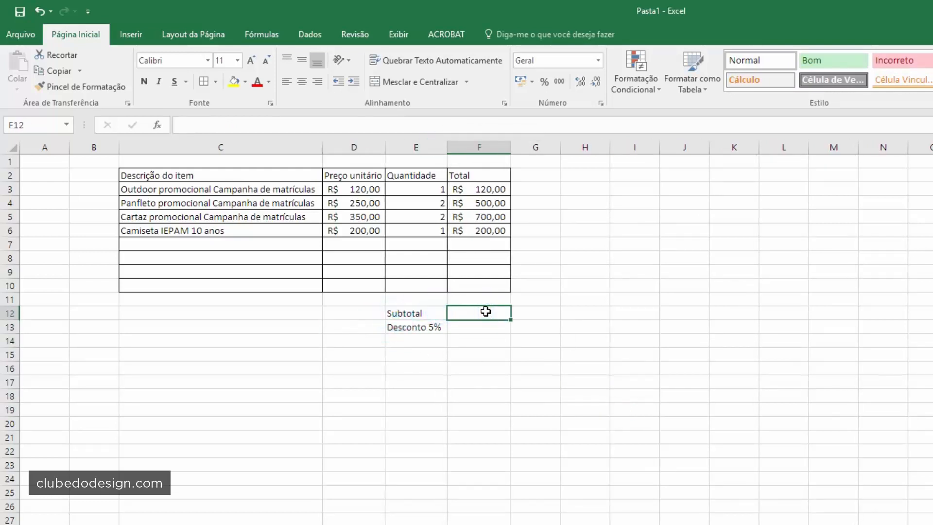
pyautogui.click(499, 312)
pyautogui.click(480, 325)
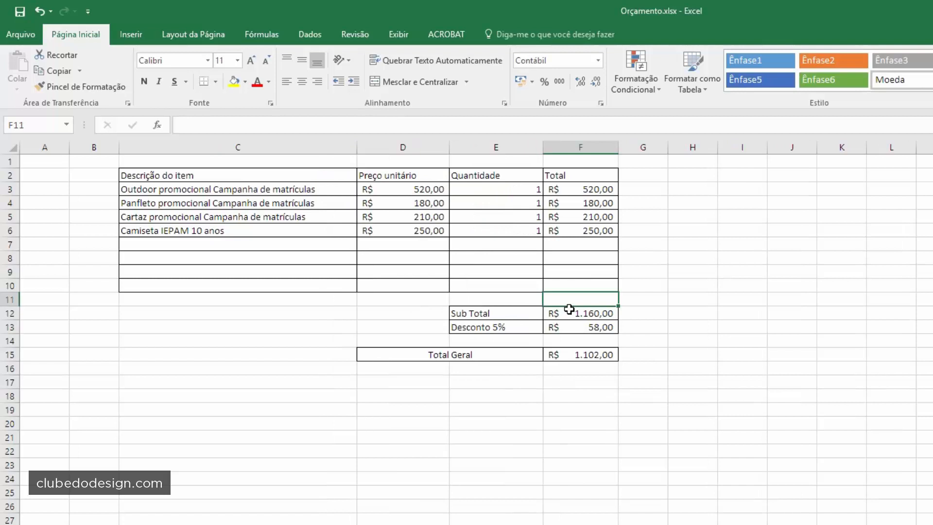
# - Inspect the reference quote's =SOMA(F3:F11) subtotal and =F12*5% discount formulas
pyautogui.click(554, 323)
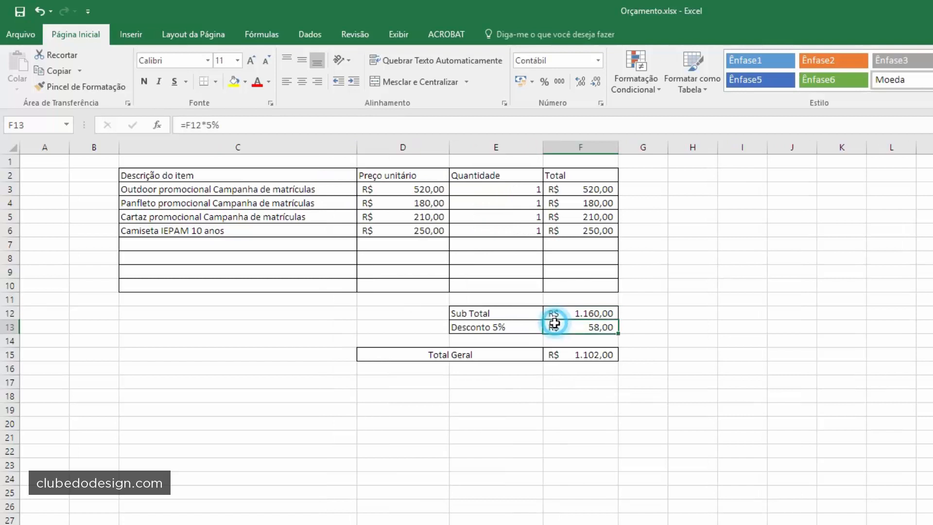
pyautogui.click(573, 315)
pyautogui.click(648, 310)
pyautogui.click(588, 314)
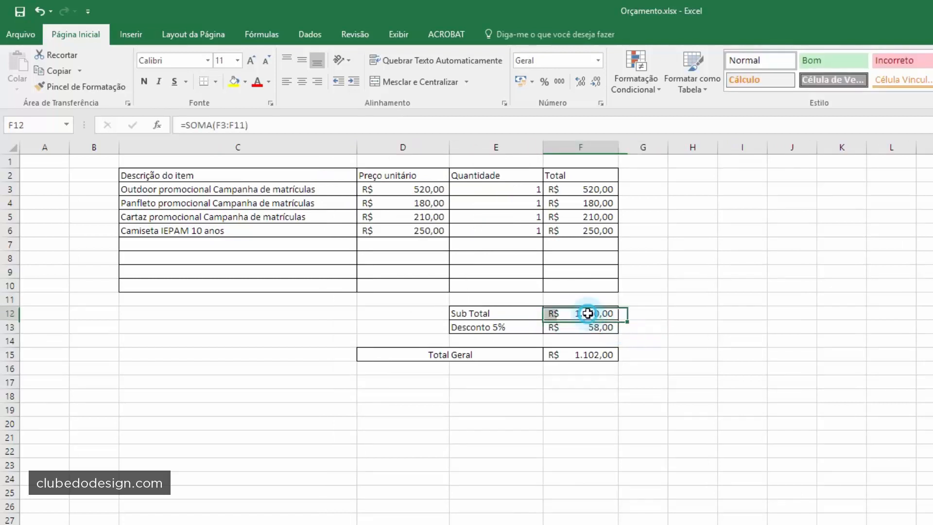
pyautogui.press('Down')
pyautogui.click(584, 314)
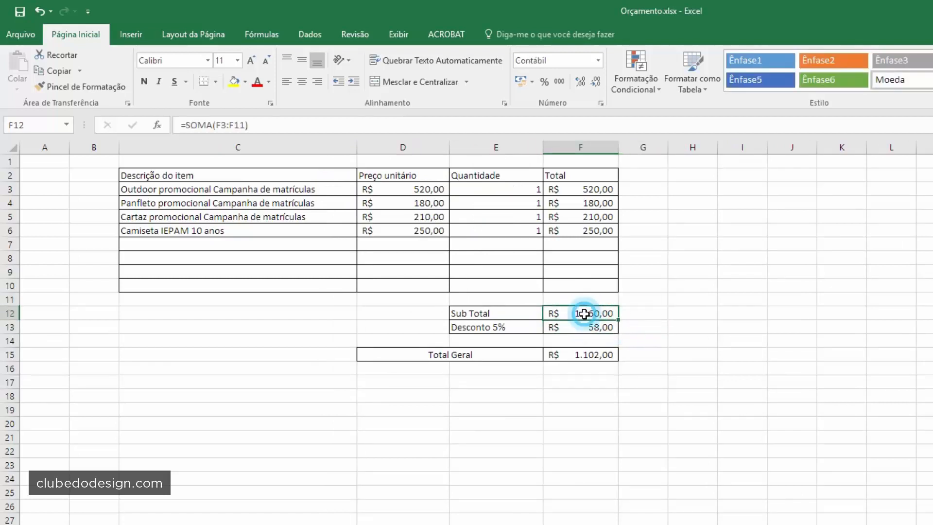
pyautogui.click(561, 325)
pyautogui.click(588, 313)
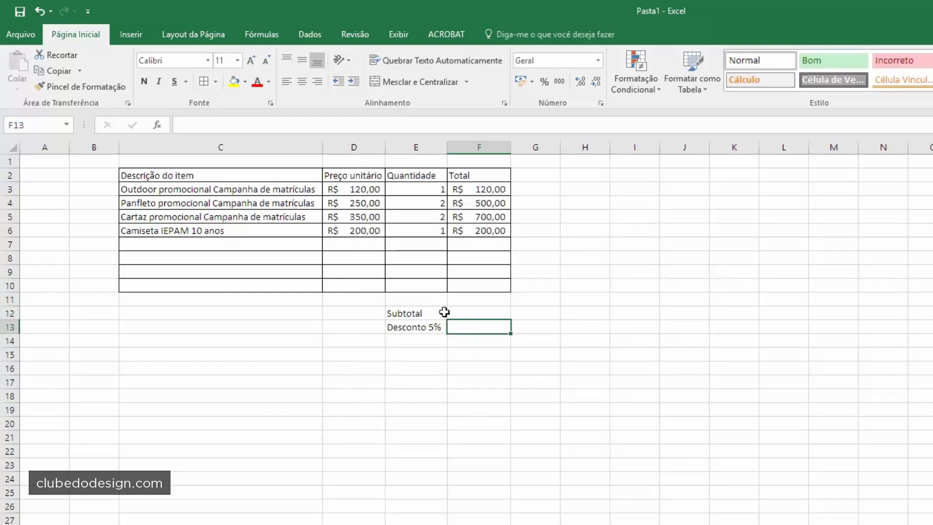
# - Confirm the T-shirt total F6 holds =D6*E6, leaving it unchanged
pyautogui.click(474, 311)
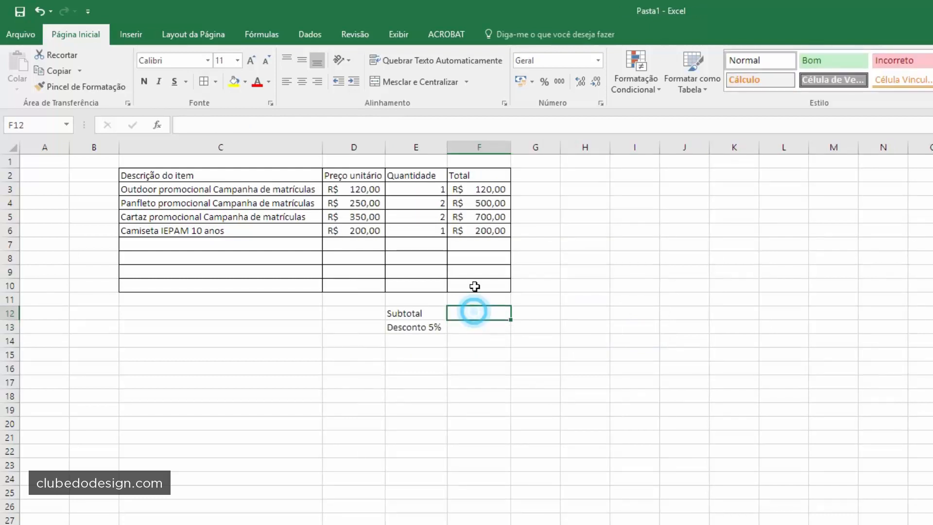
pyautogui.click(478, 230)
pyautogui.doubleClick(481, 229)
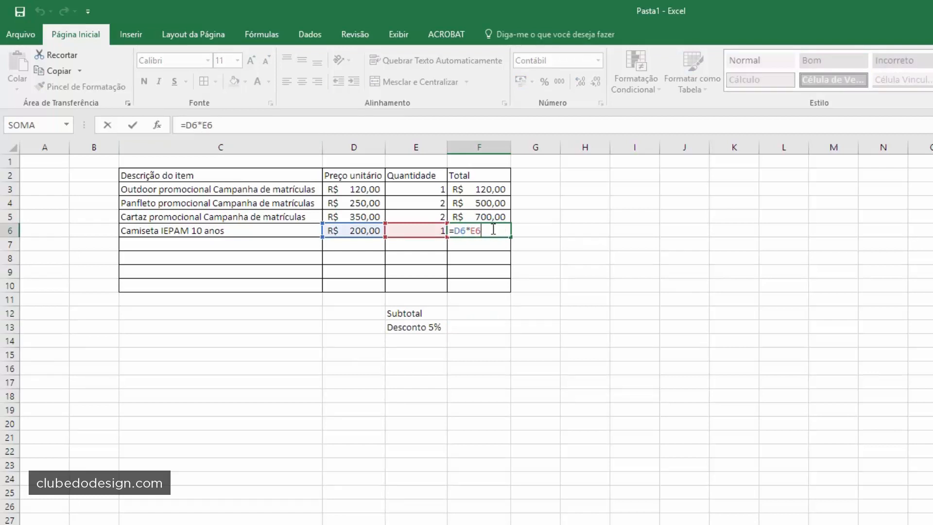
pyautogui.press('Escape')
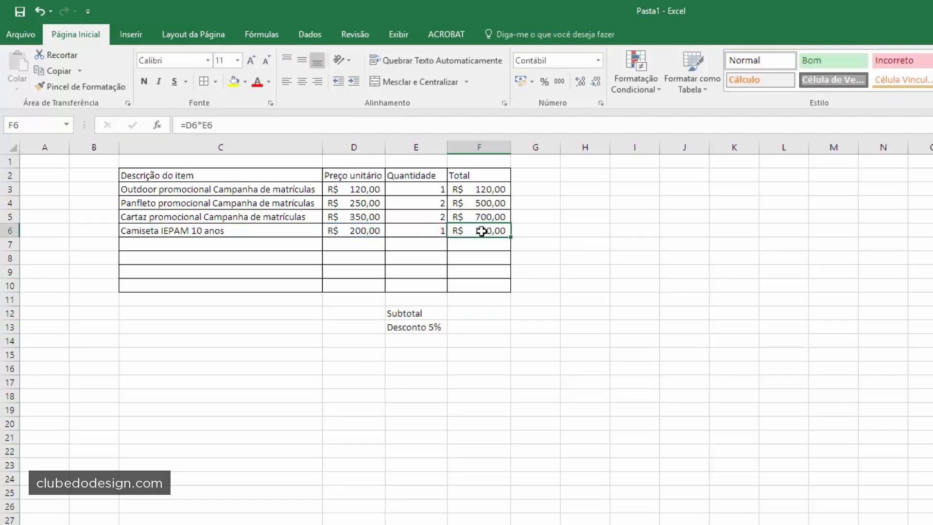
pyautogui.click(465, 314)
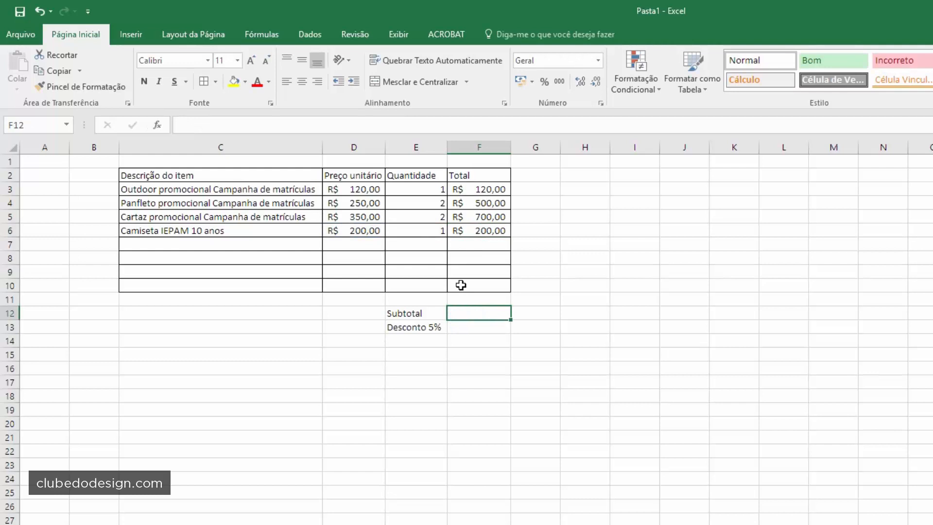
# - Enter =SOMA(F3:F10) in F12 so the subtotal reads R$ 1.520,00
pyautogui.write('=')
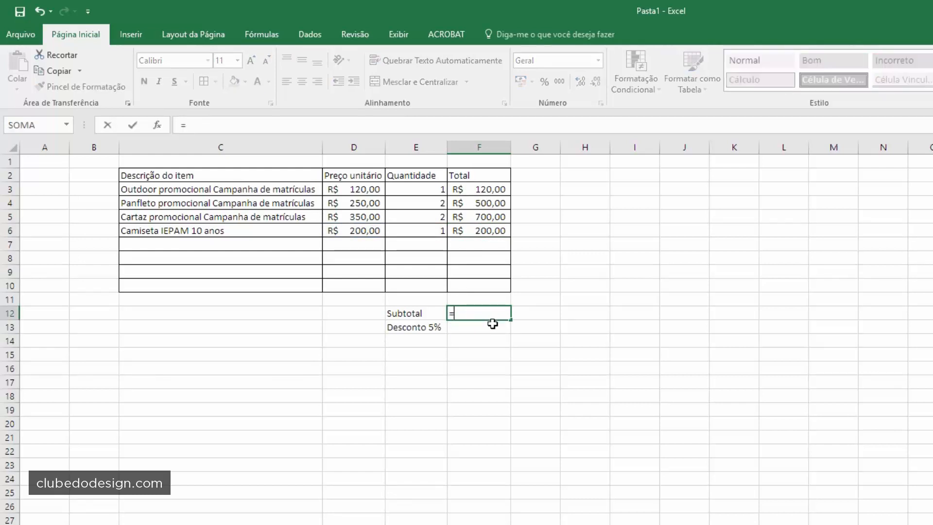
pyautogui.write('soma(')
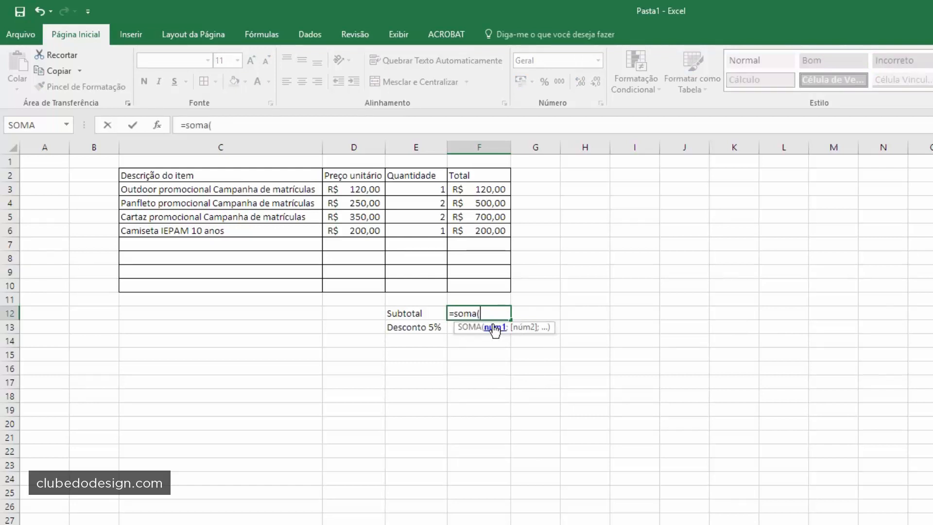
pyautogui.moveTo(495, 190); pyautogui.dragTo(484, 284)
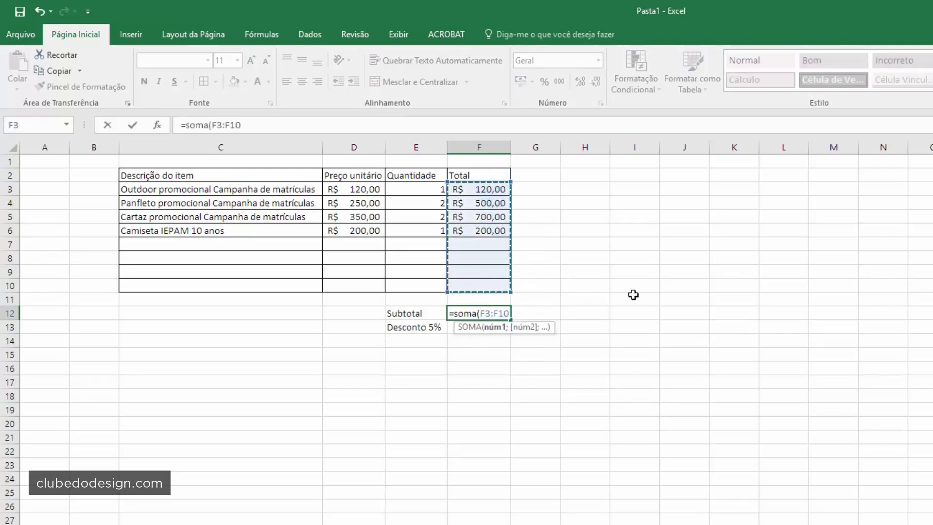
pyautogui.write(')')
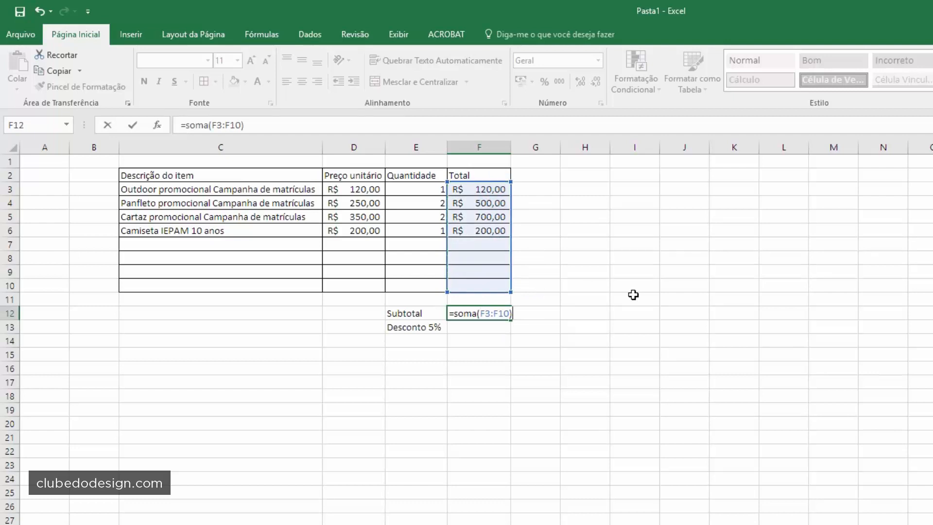
pyautogui.press('Return')
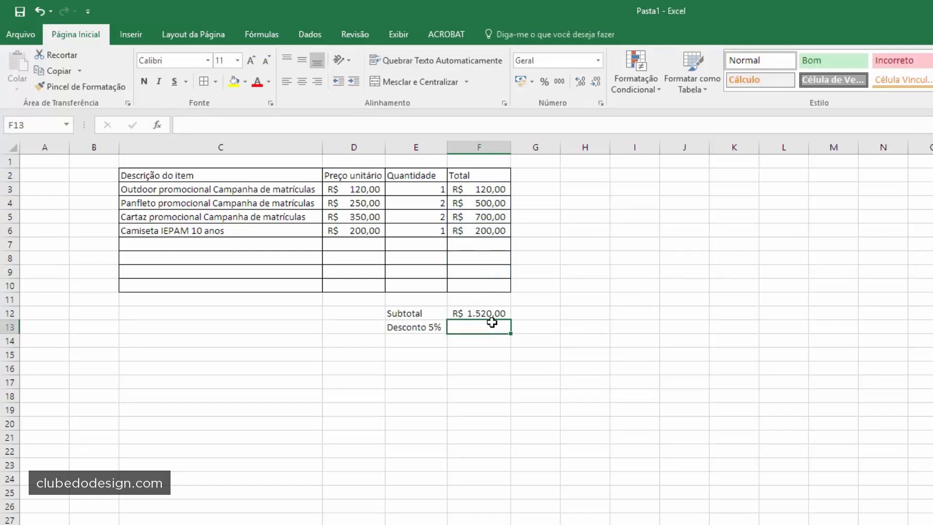
pyautogui.click(484, 311)
pyautogui.doubleClick(484, 310)
pyautogui.press('Escape')
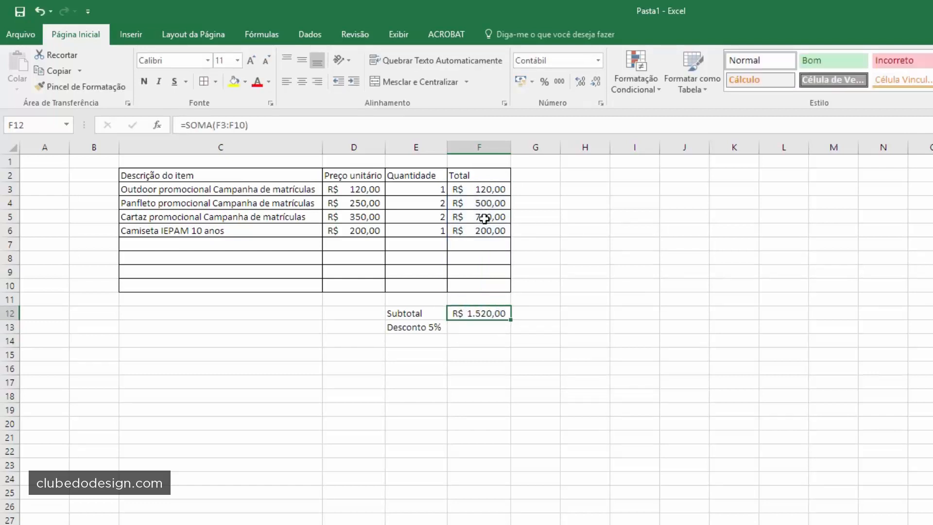
# - Try a test price of 200 in D7, then undo it
pyautogui.click(416, 245)
pyautogui.click(209, 241)
pyautogui.click(462, 244)
pyautogui.click(350, 244)
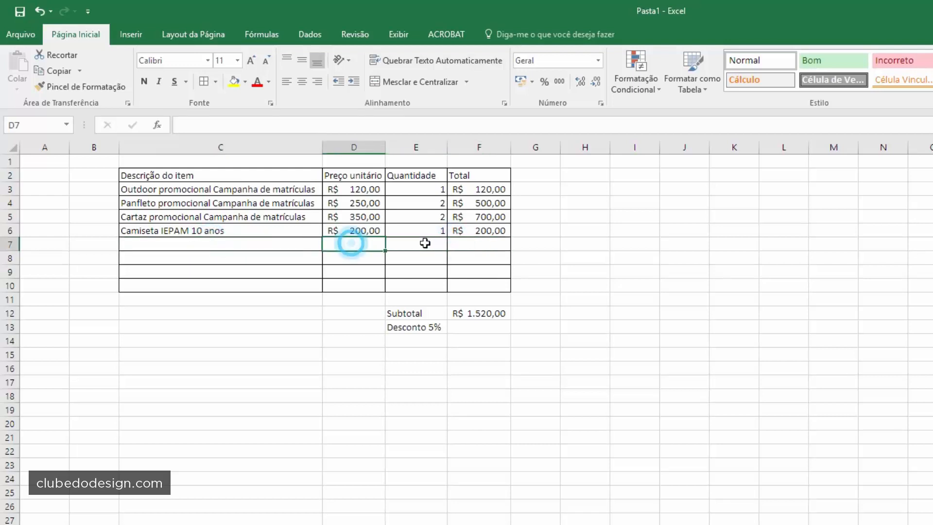
pyautogui.click(418, 243)
pyautogui.click(466, 243)
pyautogui.click(374, 248)
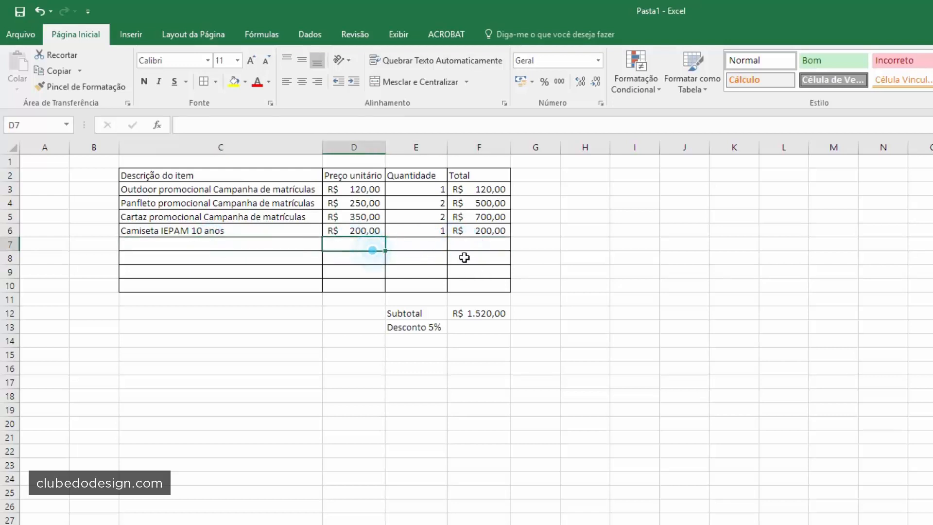
pyautogui.write('200')
pyautogui.press('Return')
pyautogui.press('Right')
pyautogui.hotkey('ctrl', 'z')
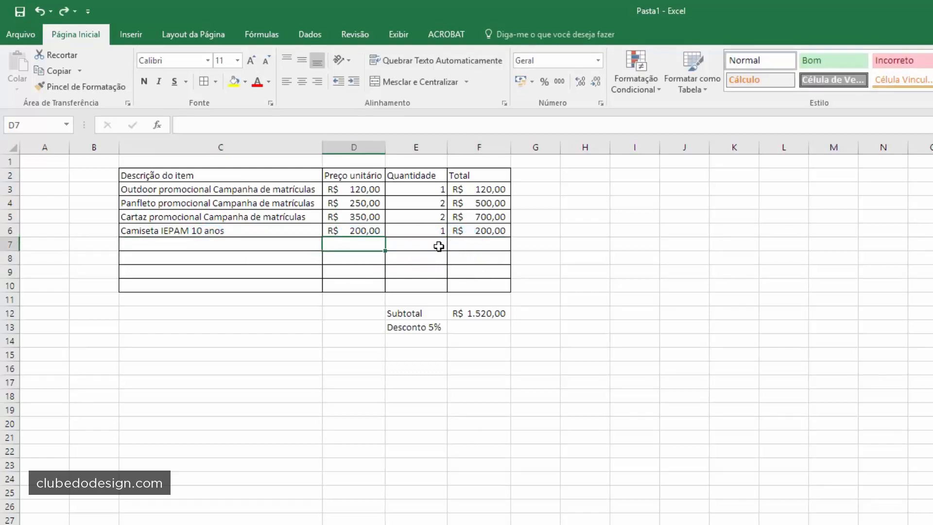
# - Fill F6's price-times-quantity formula down through F10
pyautogui.click(474, 226)
pyautogui.moveTo(510, 236); pyautogui.dragTo(506, 286)
pyautogui.click(489, 255)
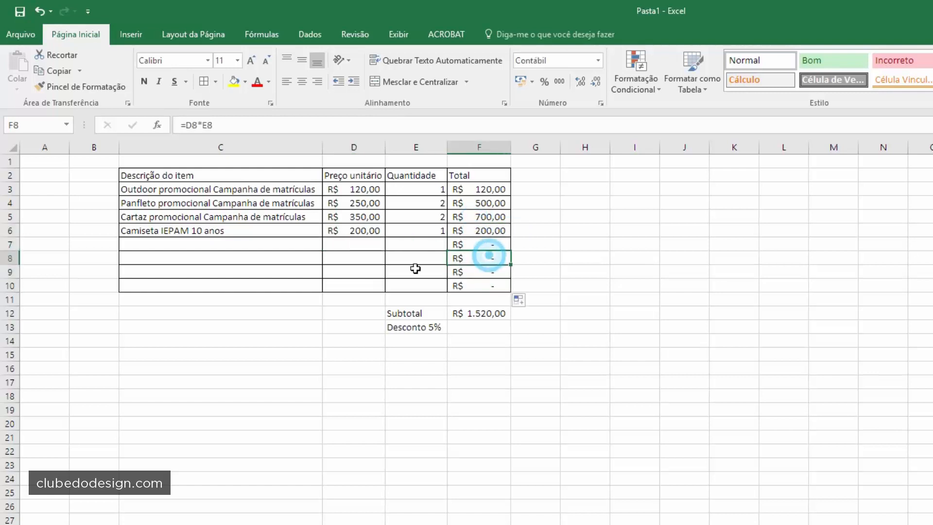
# - Test row 7 with a price of 20 and quantity 5, then clear both values
pyautogui.click(344, 240)
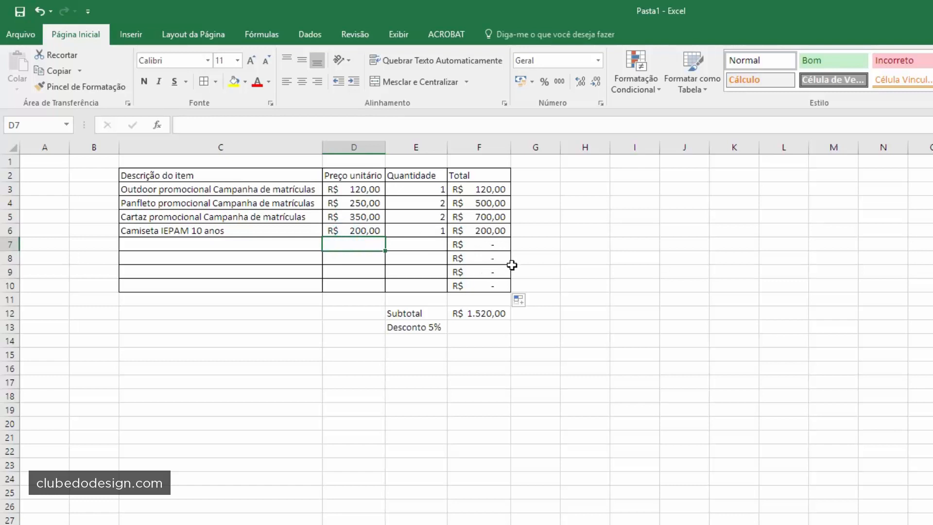
pyautogui.write('20')
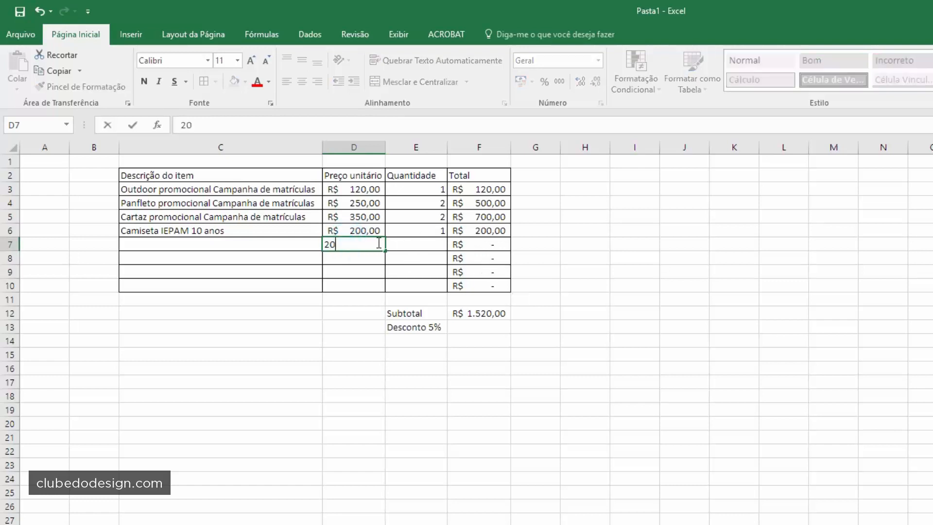
pyautogui.press('Return')
pyautogui.press('Up')
pyautogui.press('Right')
pyautogui.write('5')
pyautogui.press('Return')
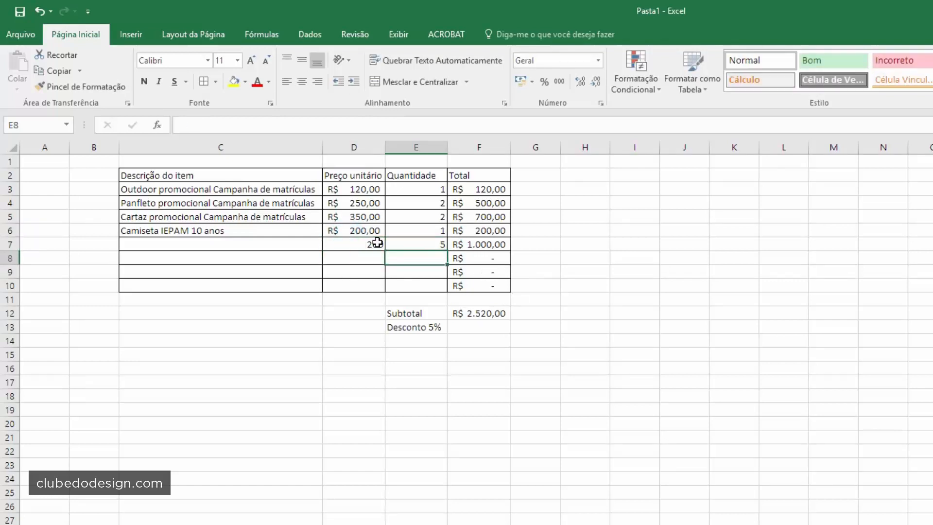
pyautogui.press('Up')
pyautogui.press('Delete')
pyautogui.press('Left')
pyautogui.click(569, 224)
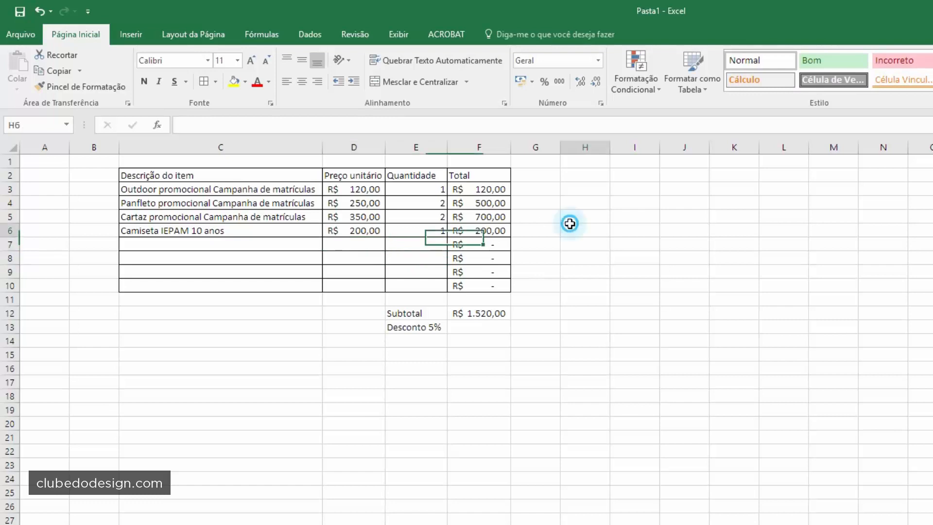
pyautogui.click(461, 327)
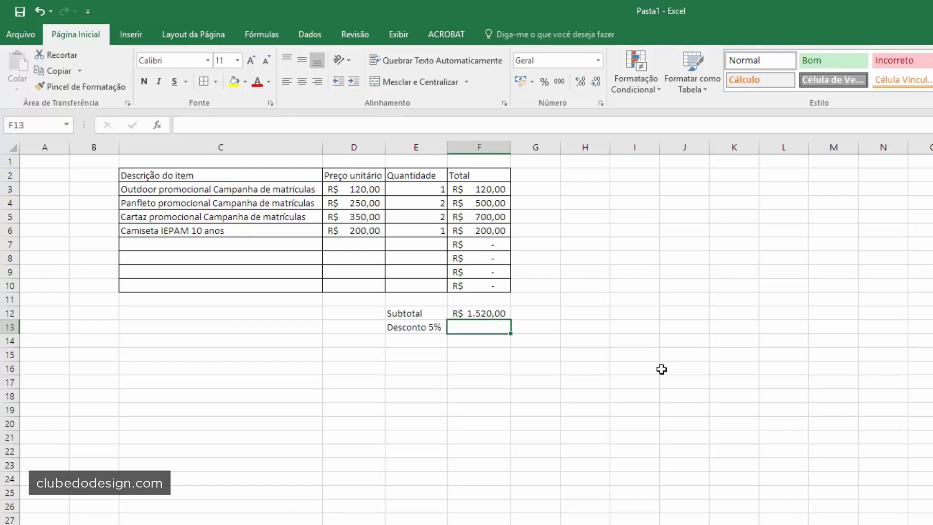
# - Enter =F12*5% in F13, fixing the initial formula error, to get R$ 76,00
pyautogui.write('=')
pyautogui.click(493, 314)
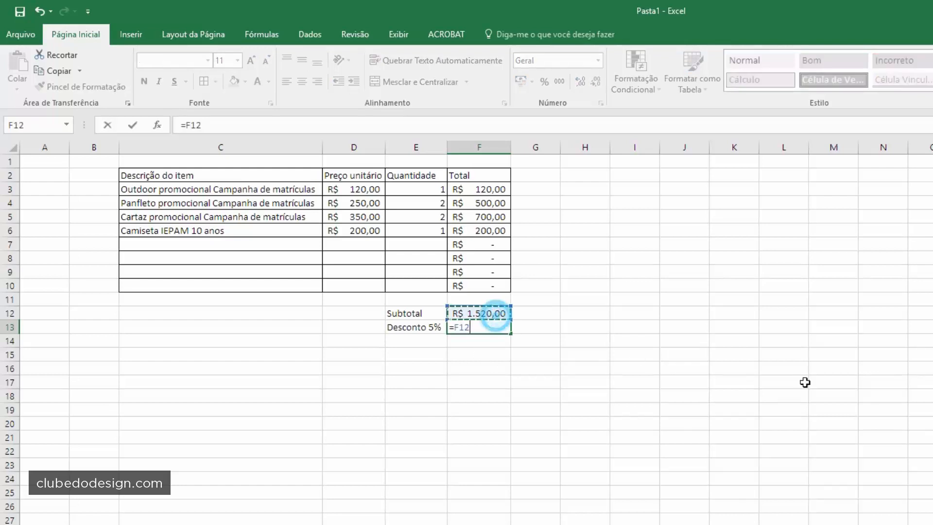
pyautogui.write('*')
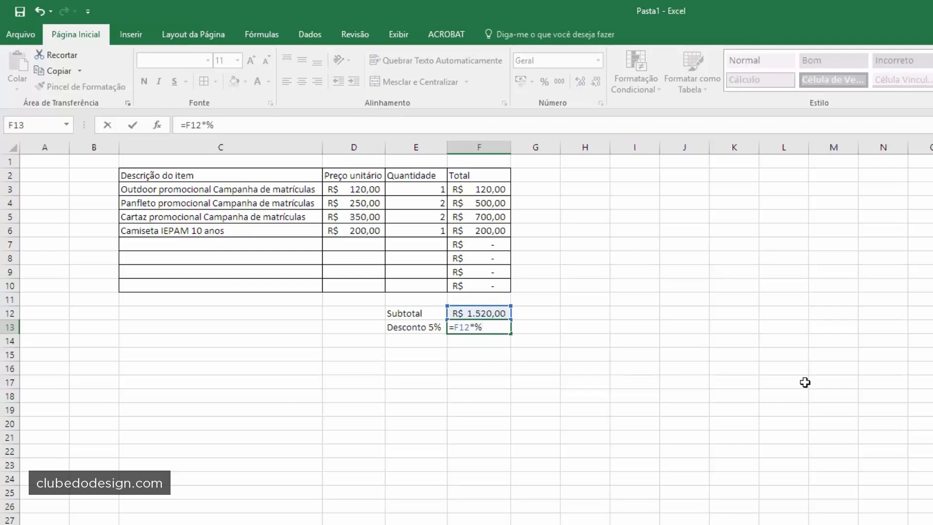
pyautogui.press('Return')
pyautogui.click(638, 441)
pyautogui.click(476, 327)
pyautogui.write('5')
pyautogui.press('Return')
pyautogui.click(485, 314)
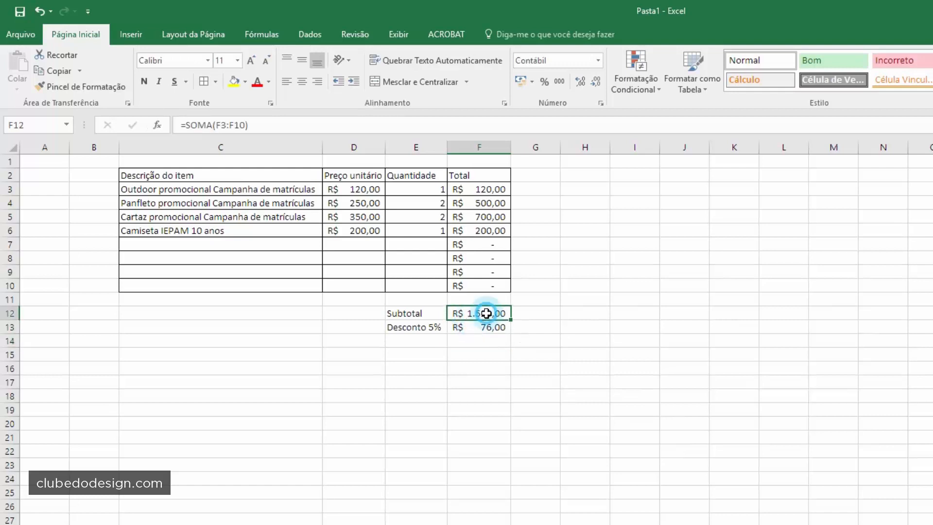
pyautogui.click(482, 328)
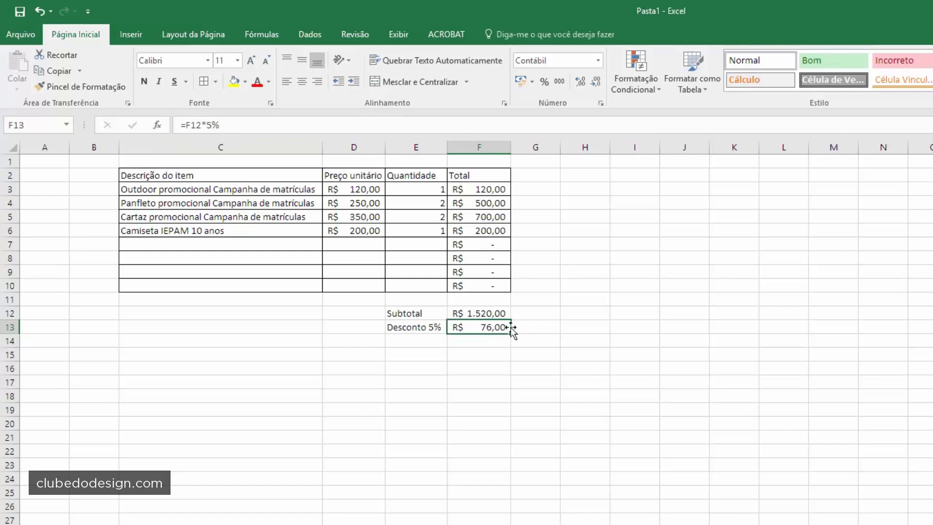
pyautogui.click(418, 359)
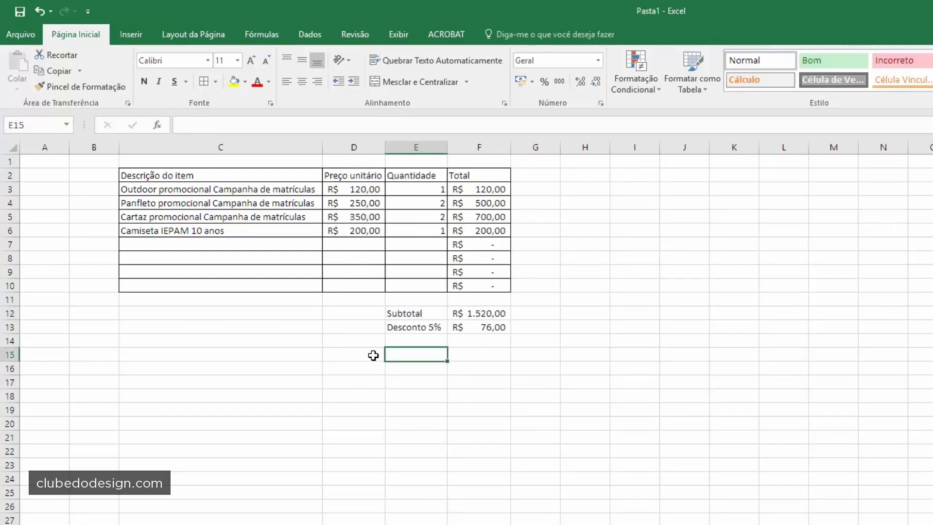
# - Label D15 as the Total Geral grand total row
pyautogui.moveTo(372, 355); pyautogui.dragTo(393, 355)
pyautogui.click(370, 355)
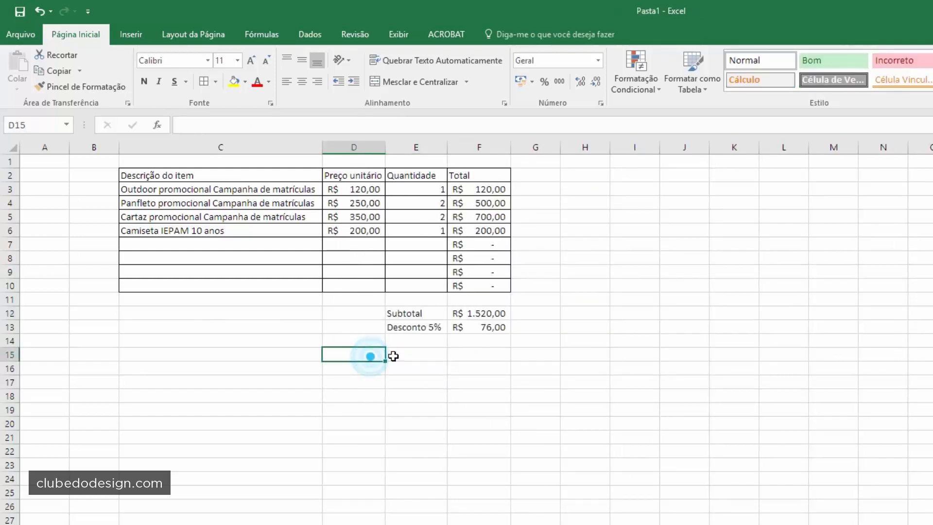
pyautogui.write('Total Geral')
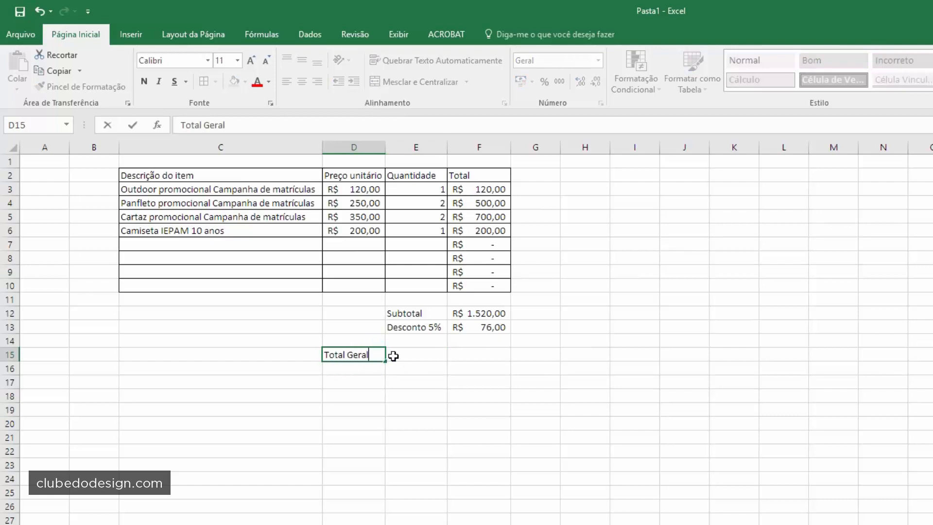
pyautogui.press('Tab')
pyautogui.press('Tab')
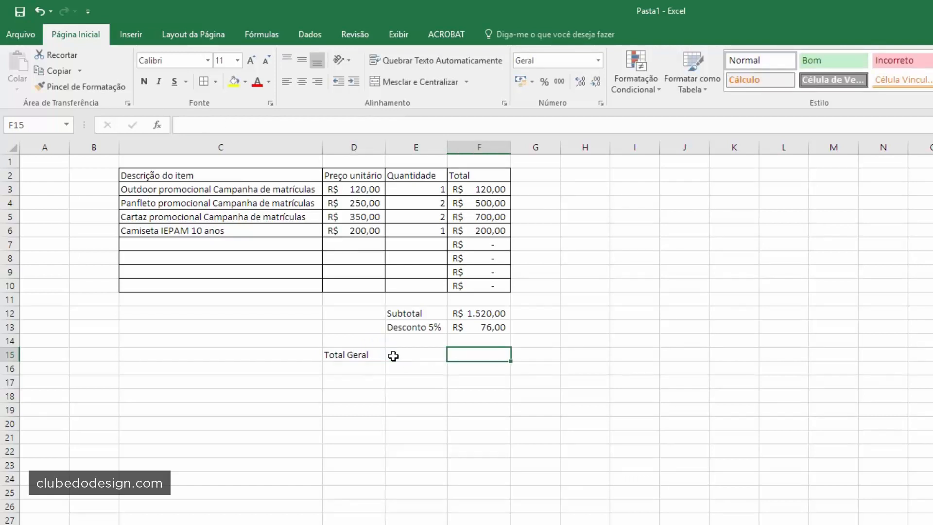
# - Enter =F12+F13 in F15 for a grand total of R$ 1.596,00
pyautogui.write('=')
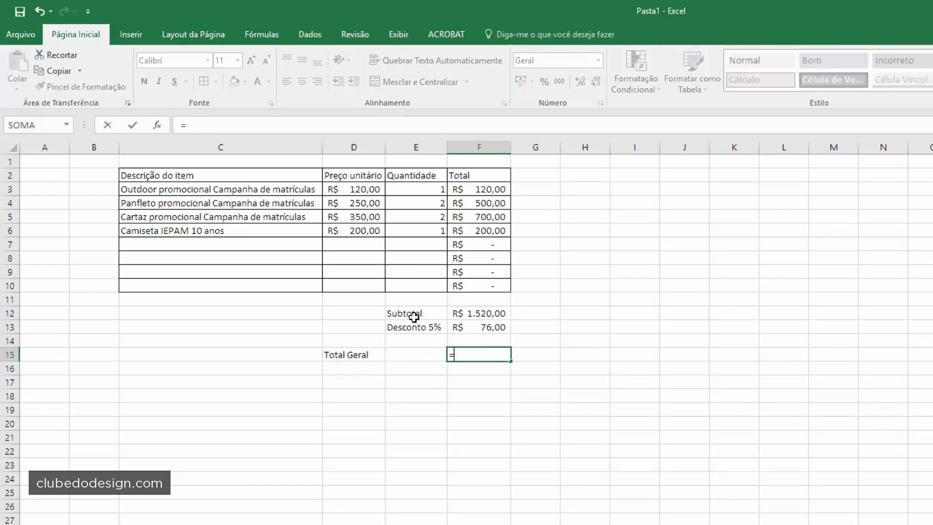
pyautogui.click(469, 311)
pyautogui.write('+')
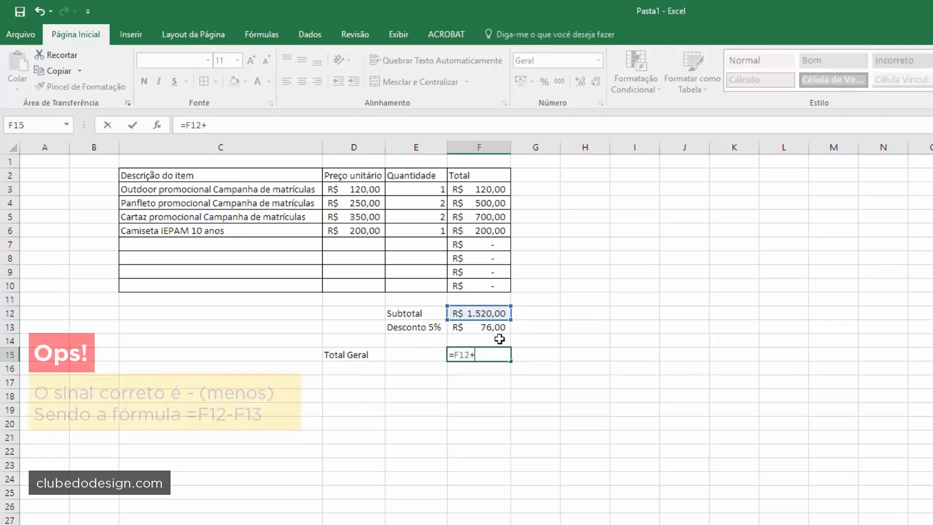
pyautogui.click(486, 327)
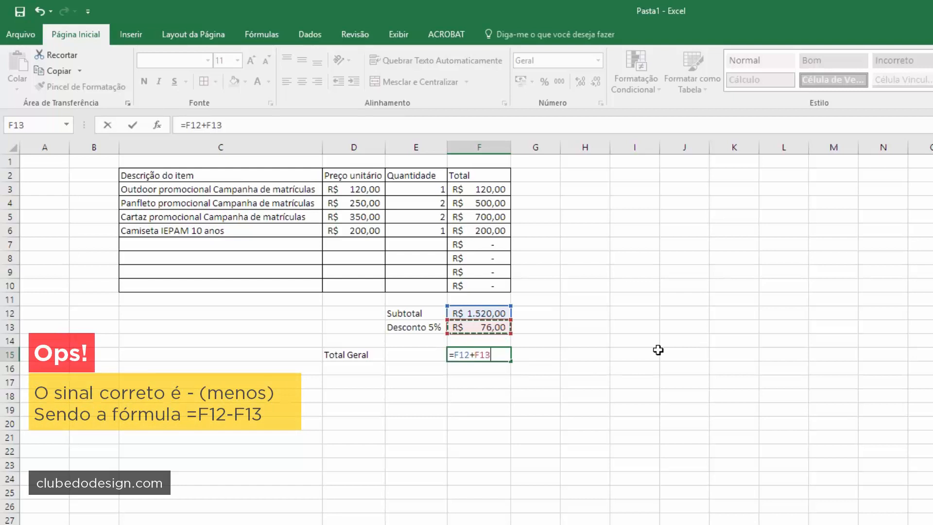
pyautogui.press('Return')
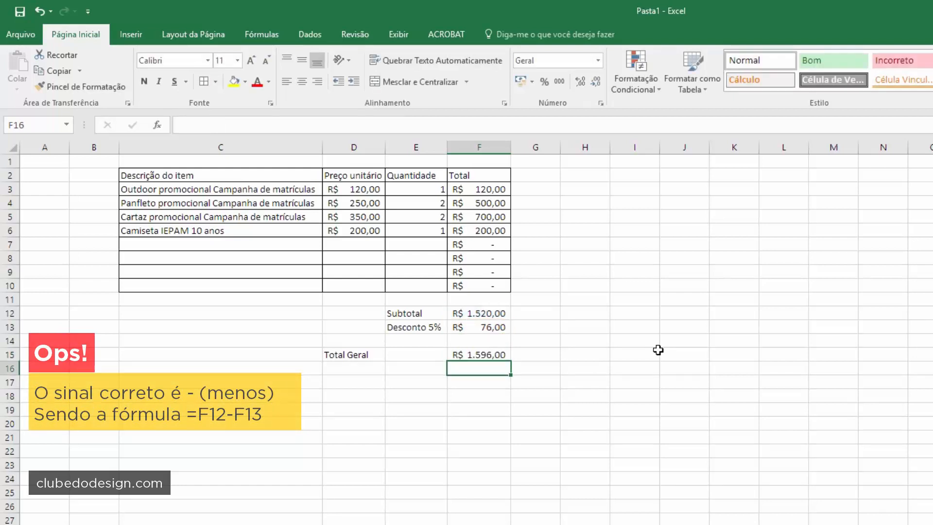
# - Select D15:E15, the Total Geral label and its blank neighbour
pyautogui.click(495, 357)
pyautogui.click(482, 313)
pyautogui.click(489, 258)
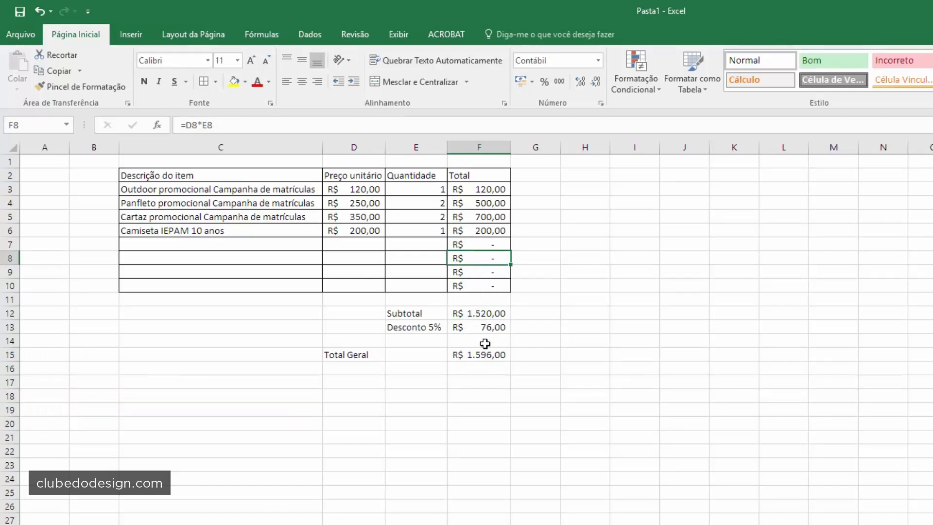
pyautogui.moveTo(372, 356); pyautogui.dragTo(394, 357)
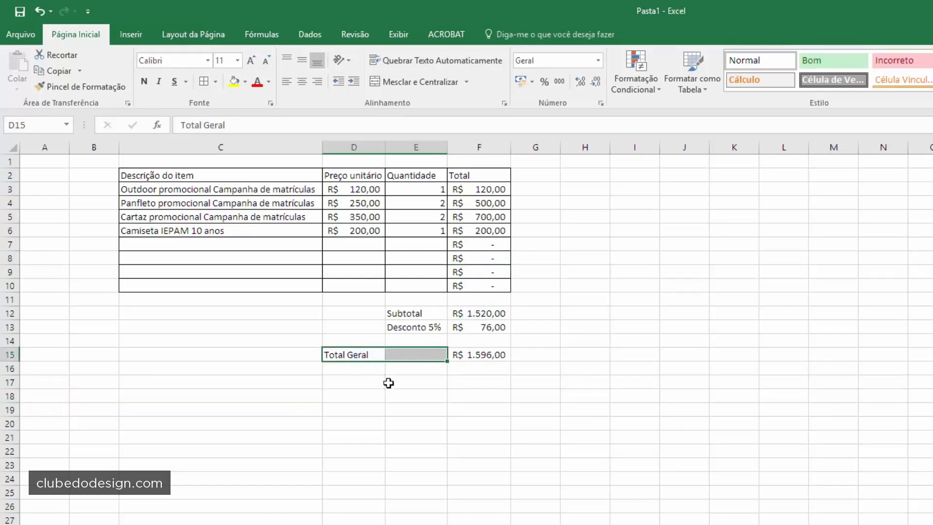
# - Merge Total Geral across D15:E15 and add borders to D15:F15 and E12:F13
pyautogui.click(392, 81)
pyautogui.click(419, 381)
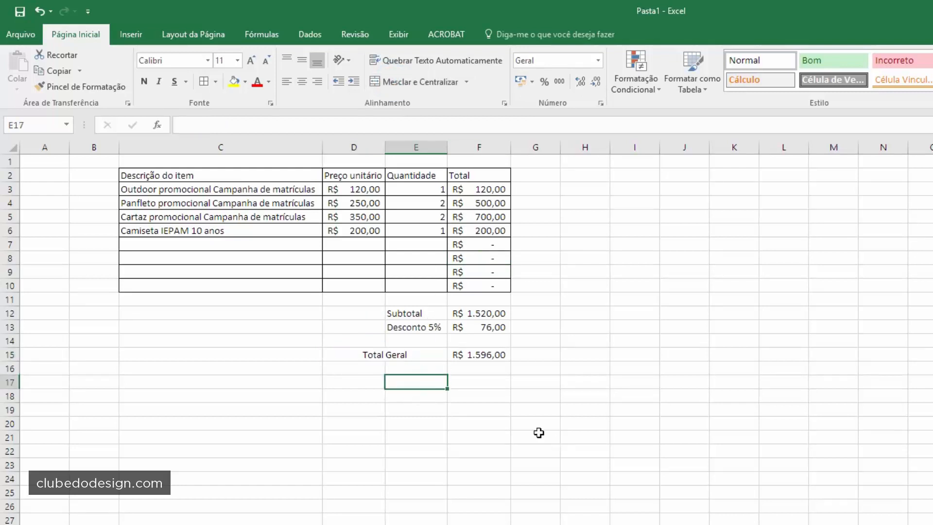
pyautogui.moveTo(394, 359); pyautogui.dragTo(452, 354)
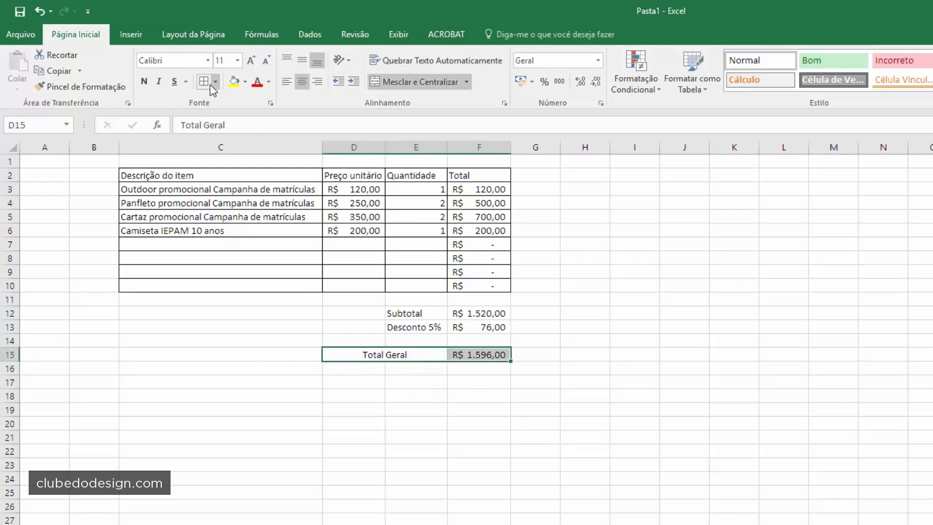
pyautogui.click(204, 81)
pyautogui.moveTo(388, 314); pyautogui.dragTo(479, 327)
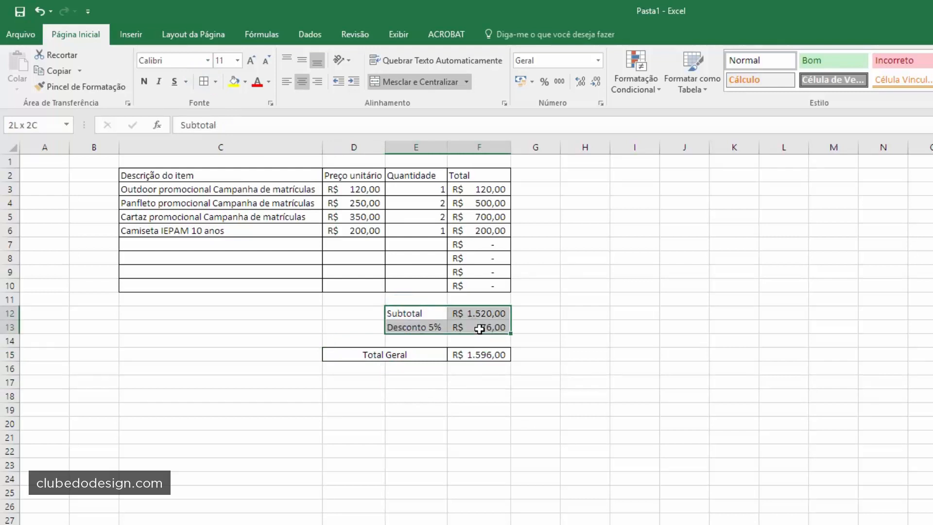
pyautogui.click(209, 77)
pyautogui.click(700, 452)
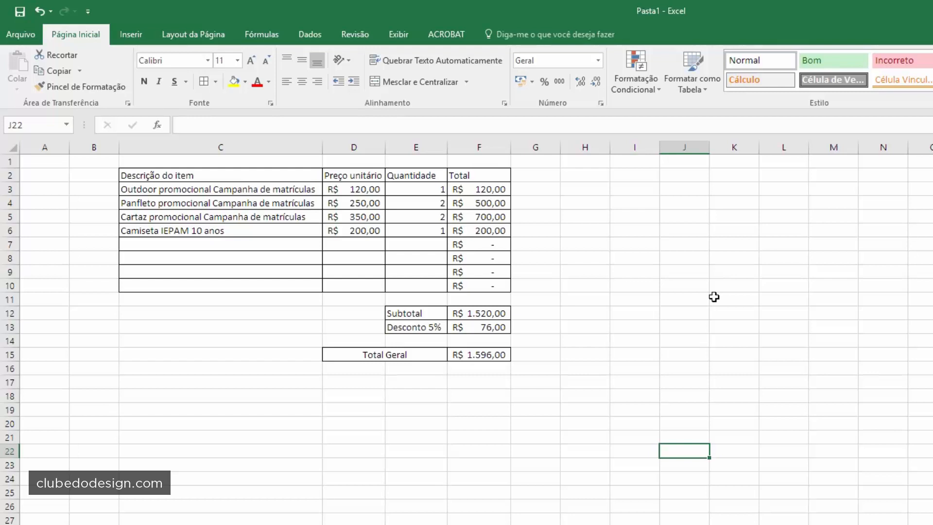
# - Bring up the Salvar como window with F12
pyautogui.click(99, 175)
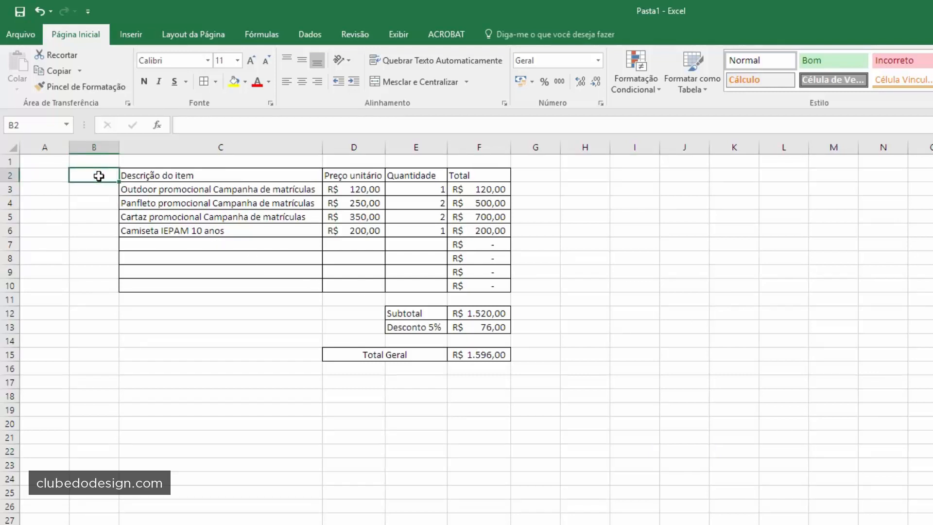
pyautogui.click(314, 226)
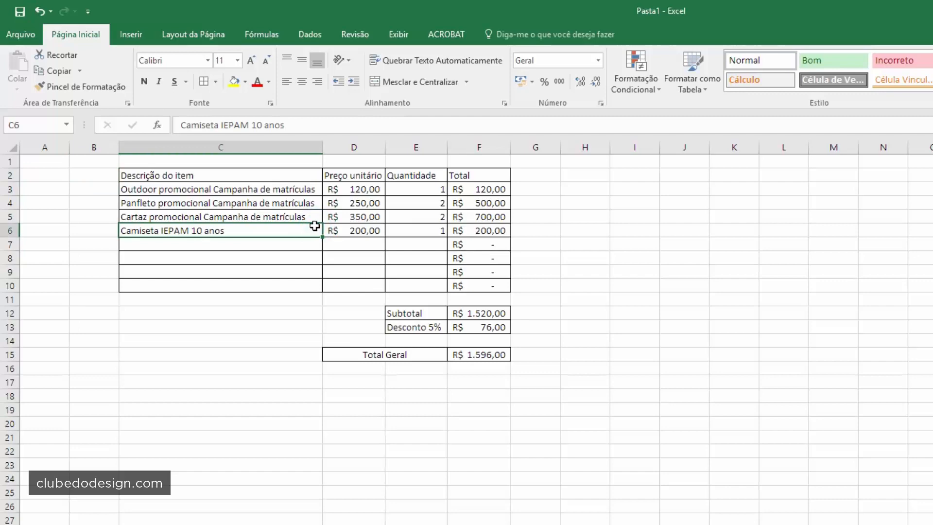
pyautogui.press('F12')
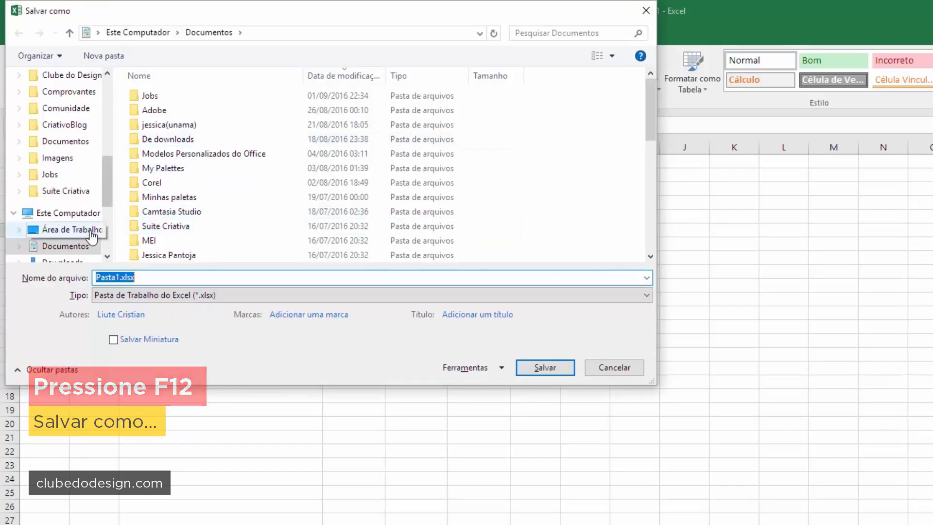
# - Save Pasta1 as Orçamento Clube do Design.xlsx in the desktop's Orçamento com InDesign e Excel folder
pyautogui.click(63, 231)
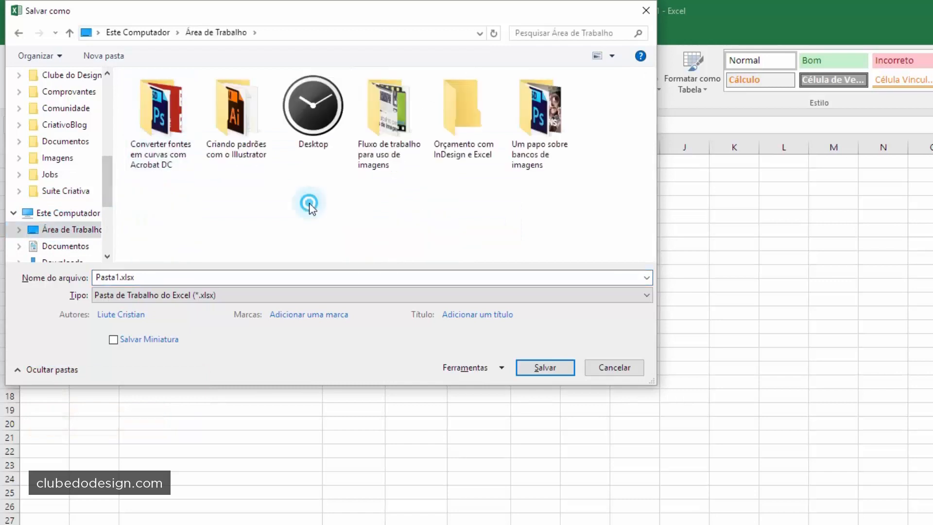
pyautogui.doubleClick(474, 114)
pyautogui.click(139, 276)
pyautogui.write('Orçamento Clube do Design')
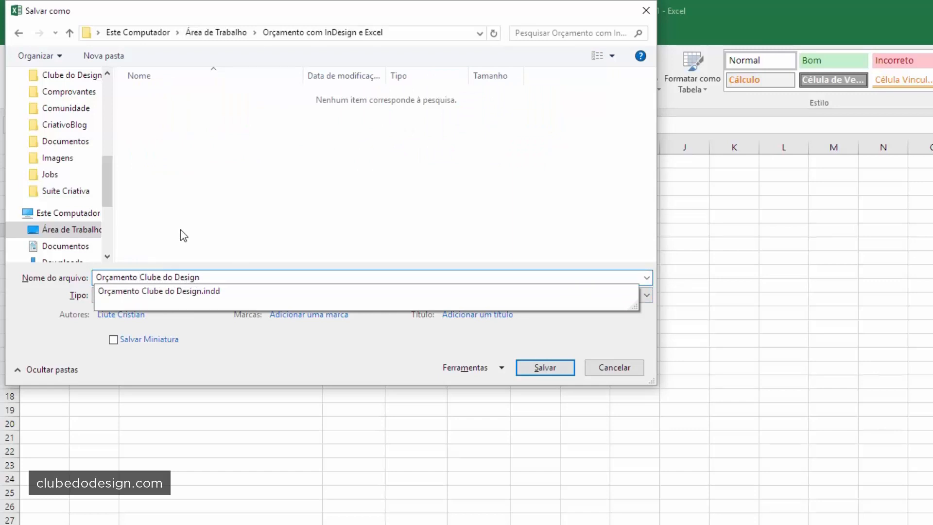
pyautogui.click(180, 230)
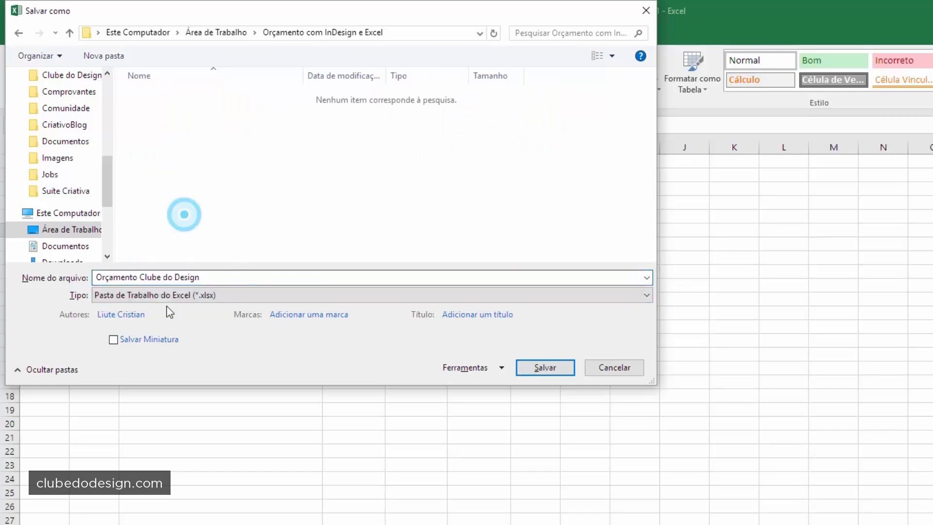
pyautogui.click(551, 377)
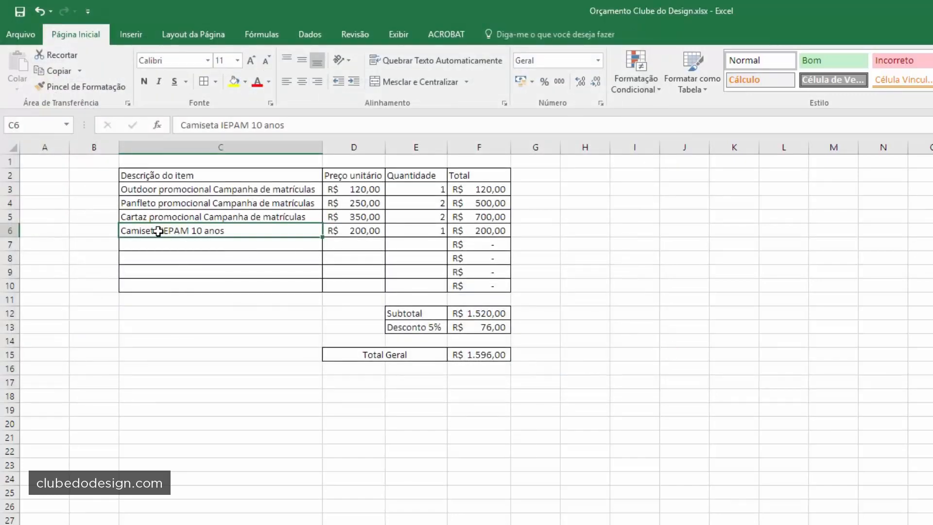
# - Set B2:G15 as the print area via Layout da Página > Área de Impressão
pyautogui.moveTo(101, 175)
pyautogui.mouseDown()
pyautogui.moveTo(495, 183)
pyautogui.moveTo(535, 296)
pyautogui.moveTo(535, 367)
pyautogui.moveTo(533, 355)
pyautogui.mouseUp()
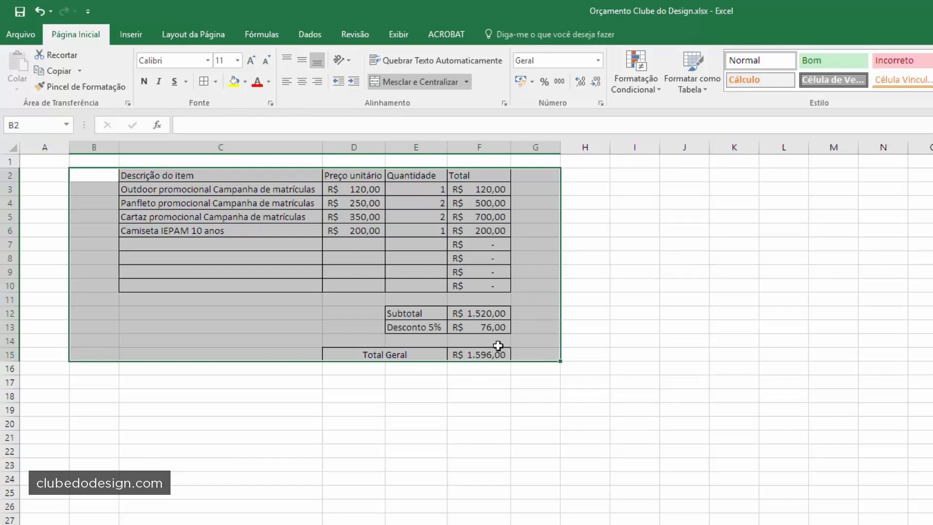
pyautogui.click(196, 35)
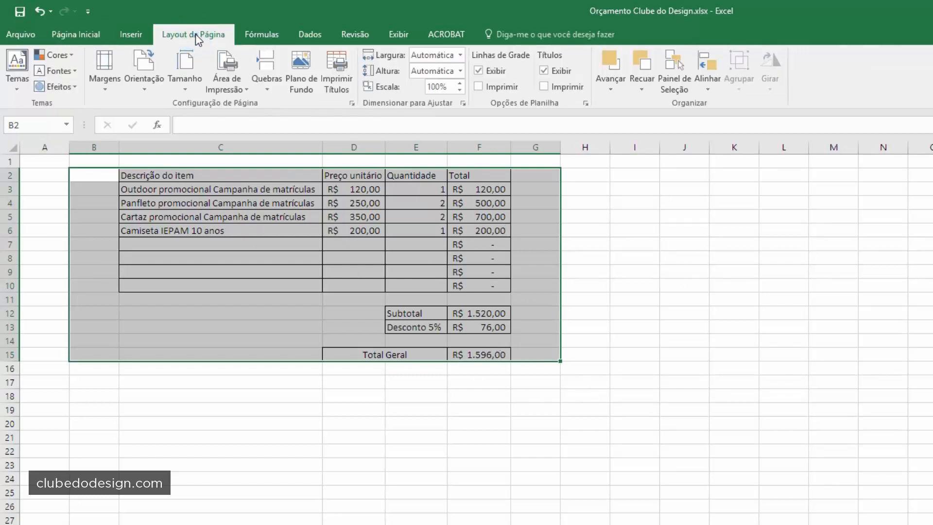
pyautogui.click(226, 85)
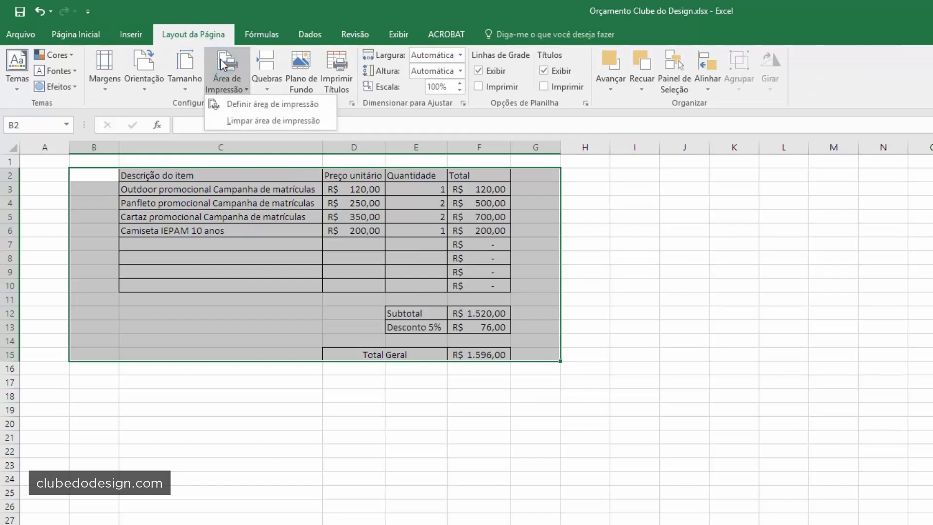
pyautogui.click(239, 105)
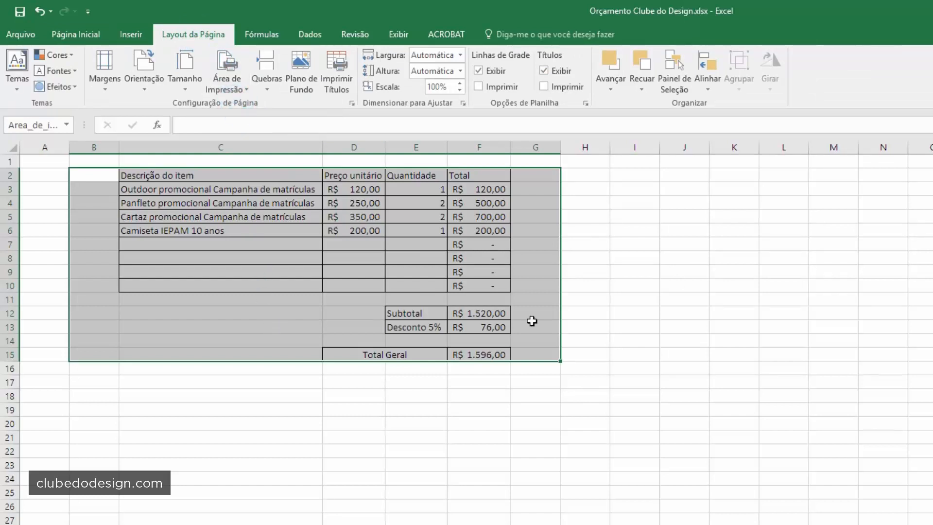
pyautogui.click(557, 312)
pyautogui.click(688, 297)
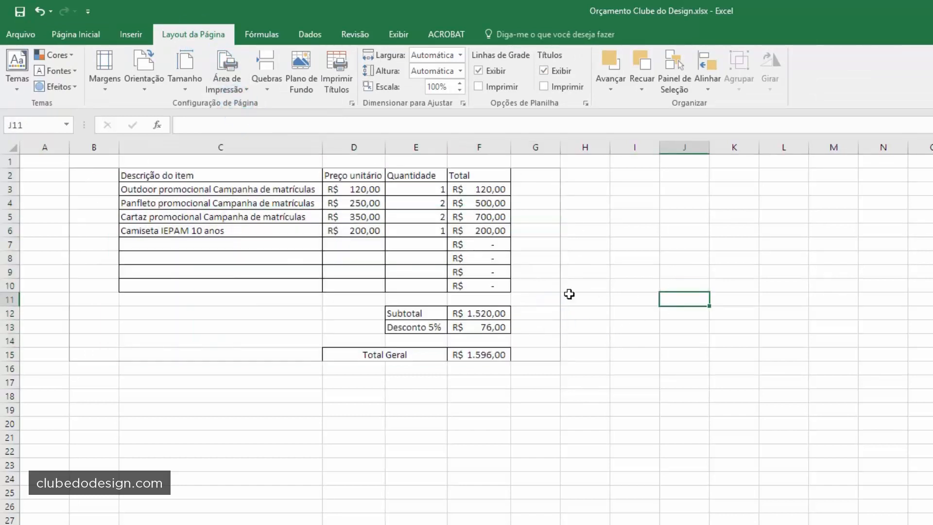
pyautogui.click(521, 354)
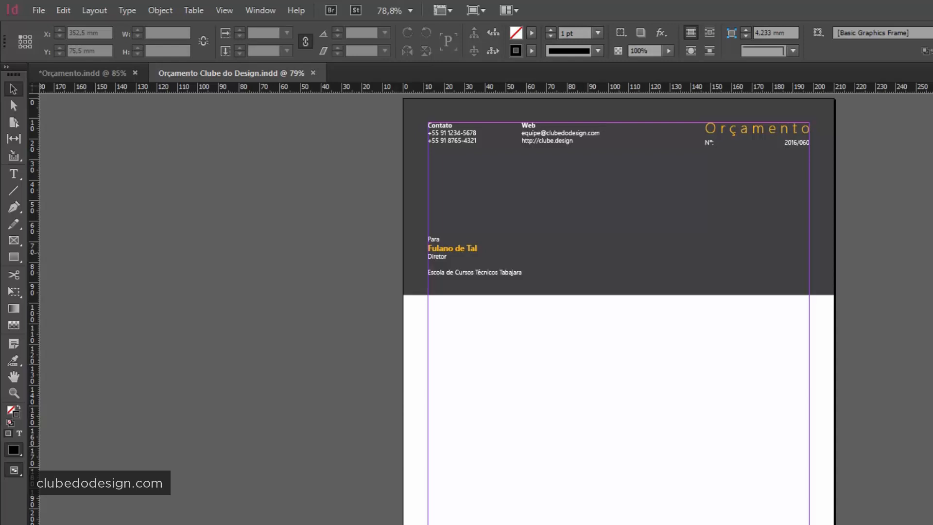
# - Place Orçamento Clube do Design.xlsx from the project folder with Show Import Options enabled
pyautogui.click(35, 11)
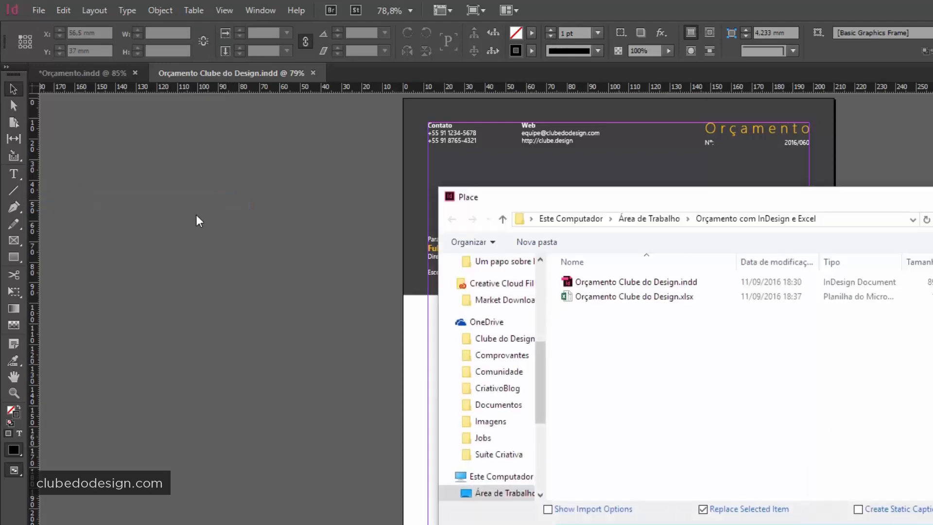
pyautogui.click(688, 359)
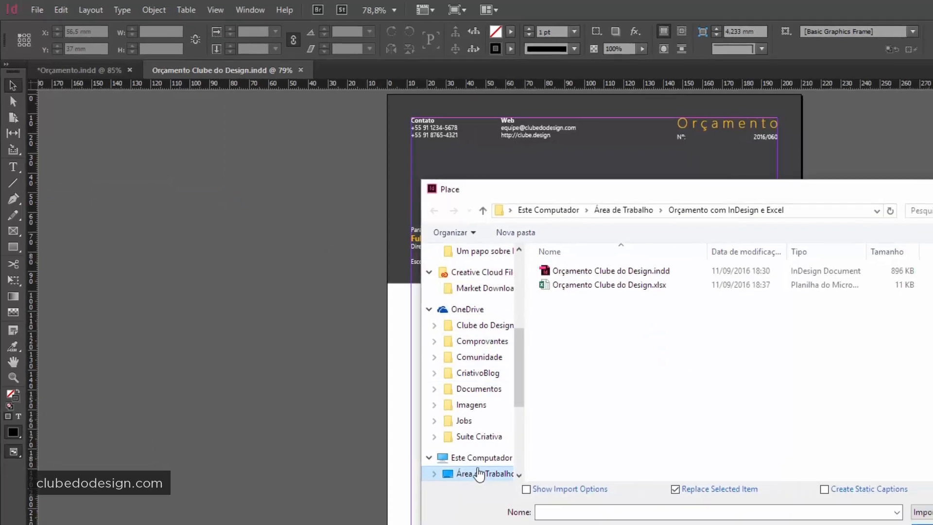
pyautogui.click(501, 493)
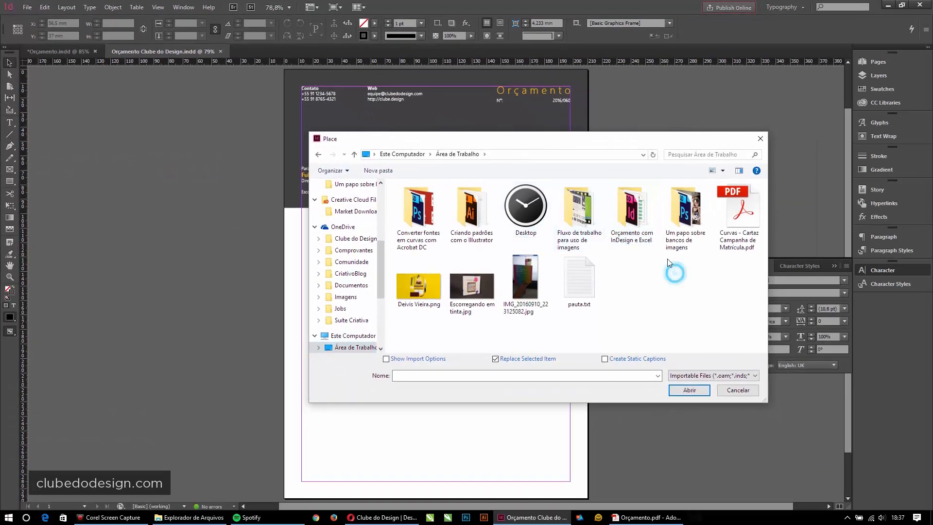
pyautogui.doubleClick(632, 214)
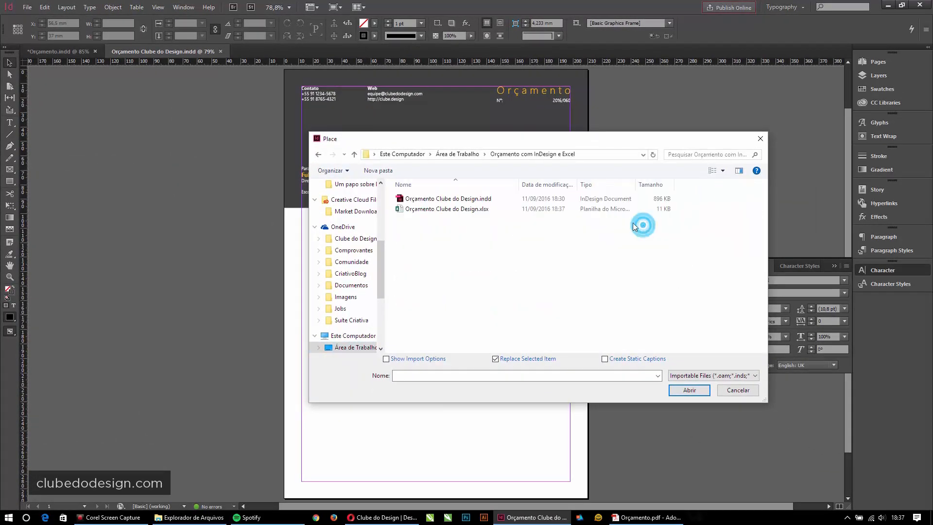
pyautogui.click(445, 209)
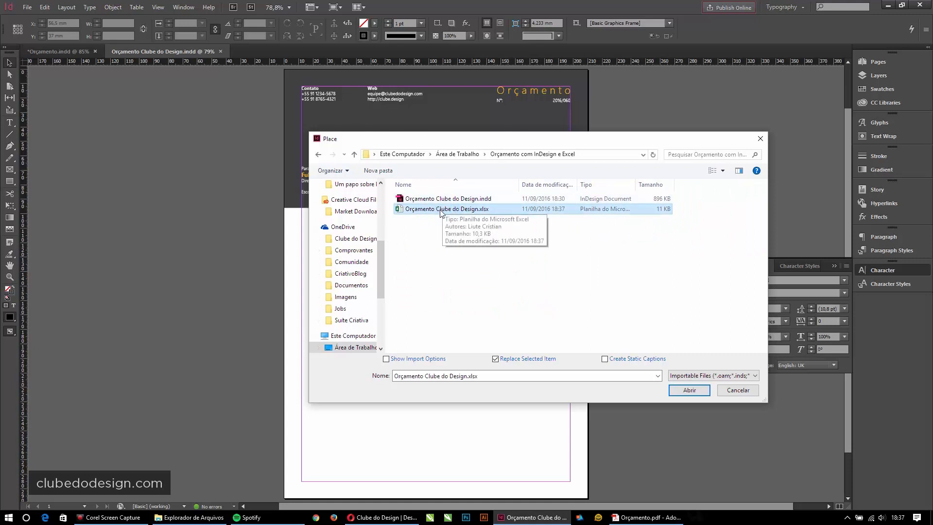
pyautogui.click(388, 360)
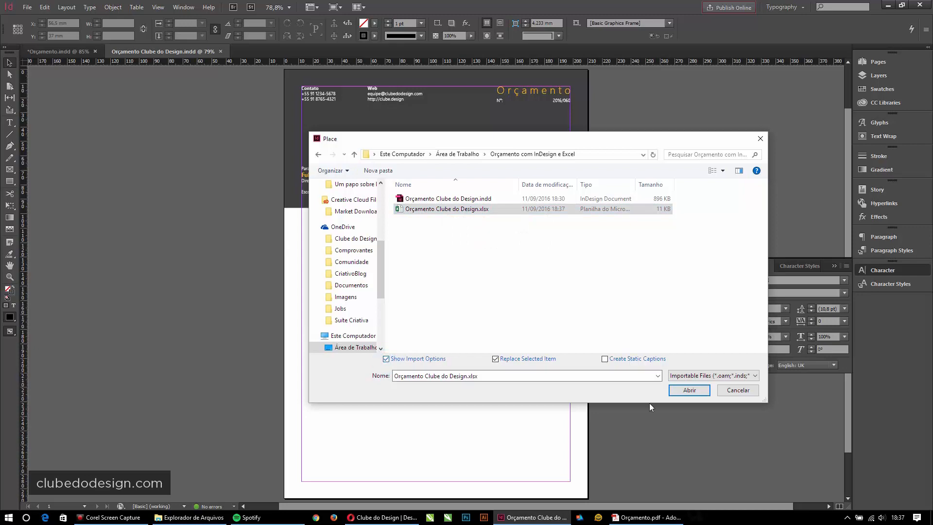
pyautogui.click(687, 393)
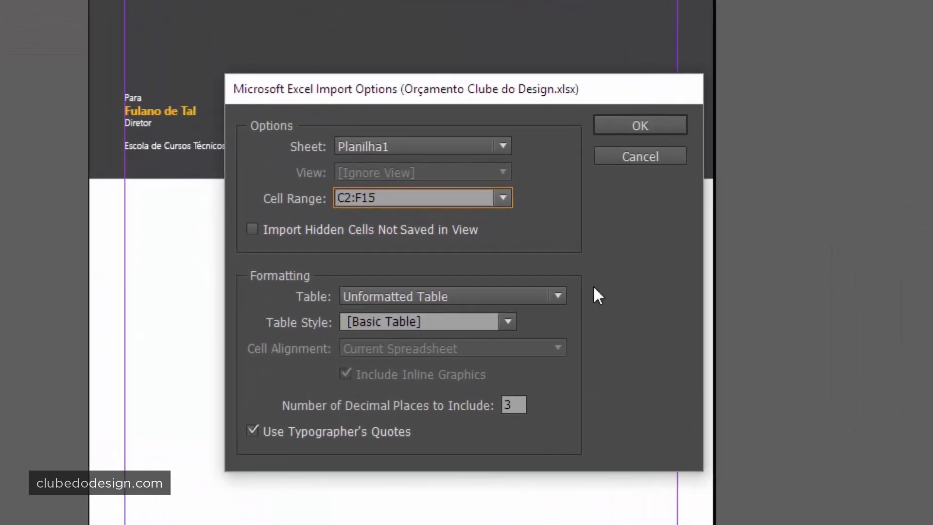
# - Import Planilha1's _xlnm.Print_Area range as an Unformatted Table with [Basic Table] style
pyautogui.click(386, 147)
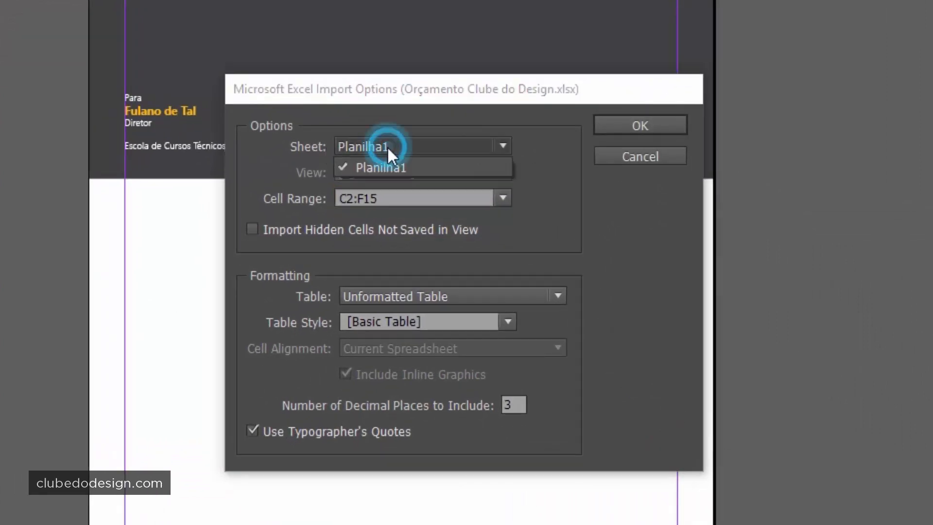
pyautogui.click(380, 160)
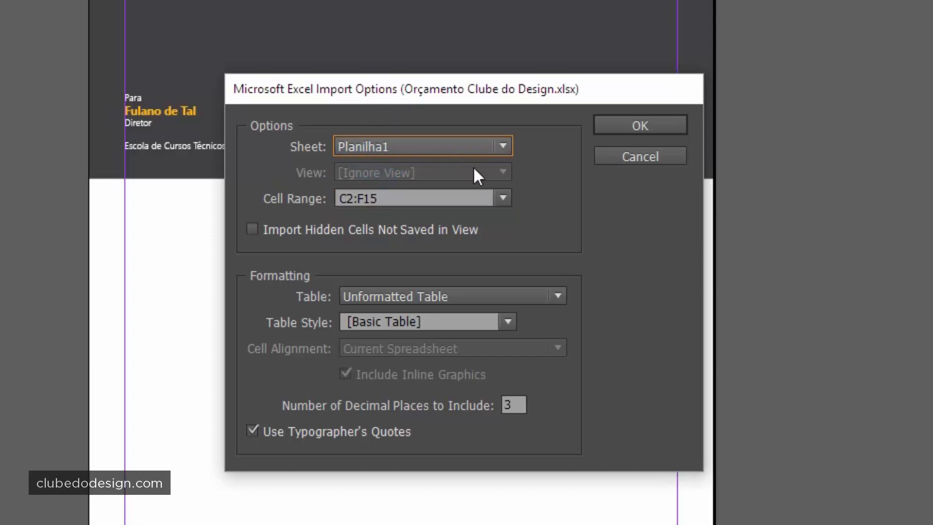
pyautogui.click(421, 149)
pyautogui.click(404, 159)
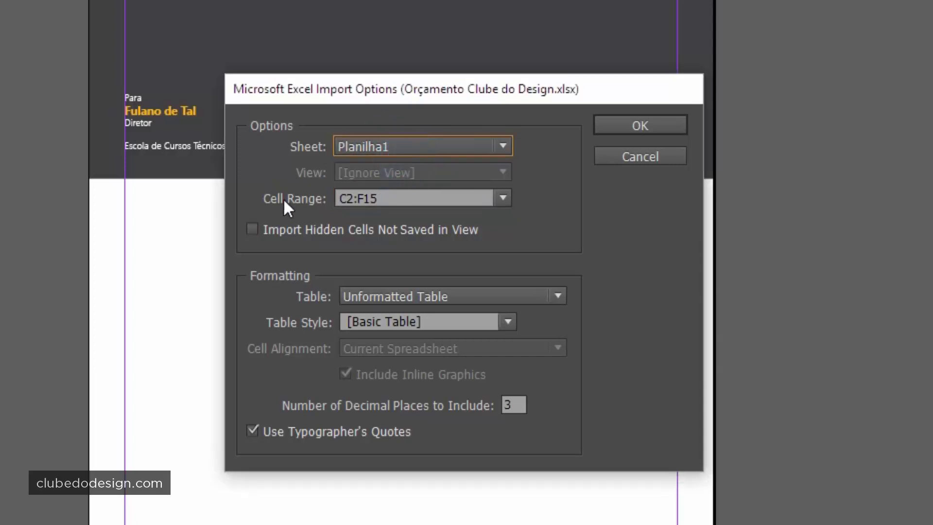
pyautogui.click(500, 199)
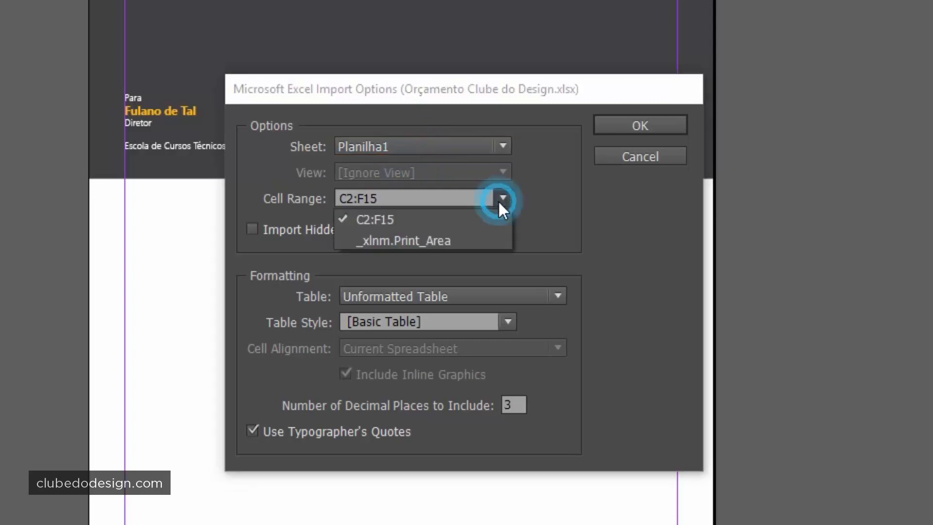
pyautogui.click(436, 239)
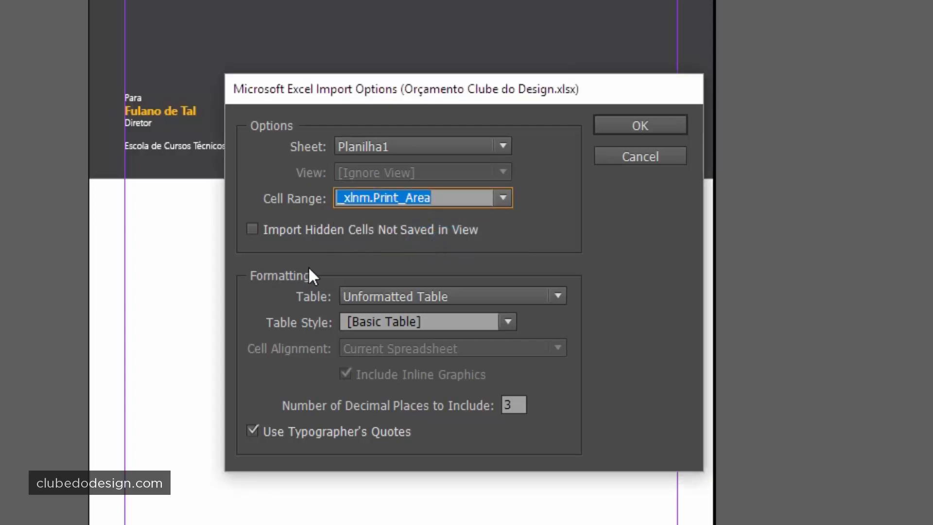
pyautogui.click(381, 296)
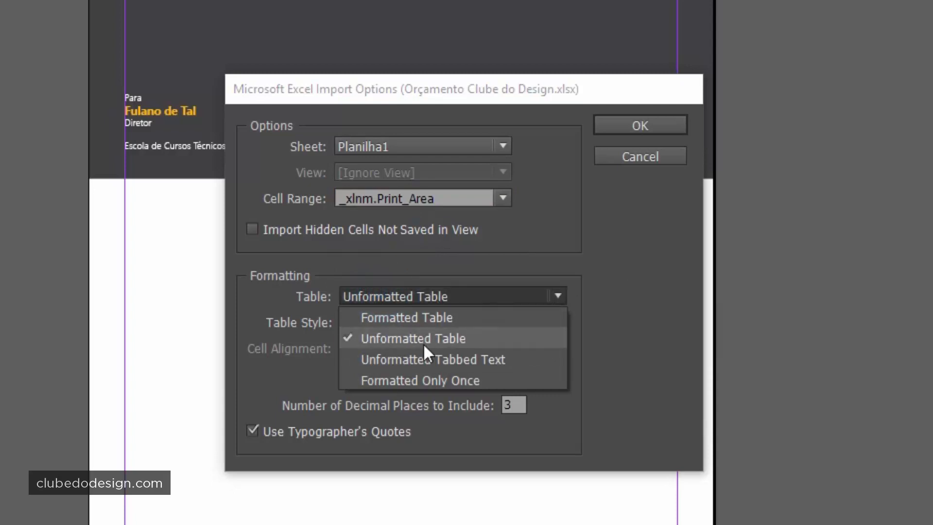
pyautogui.click(417, 340)
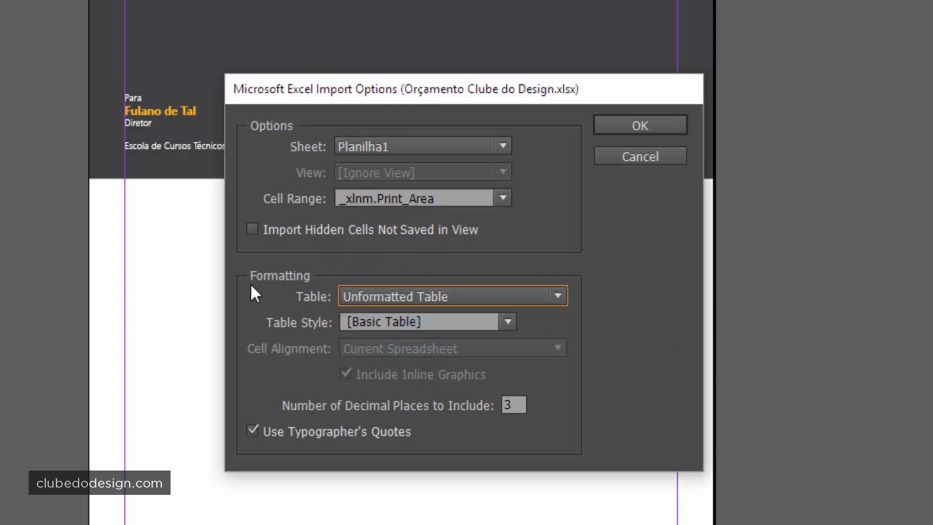
pyautogui.click(374, 320)
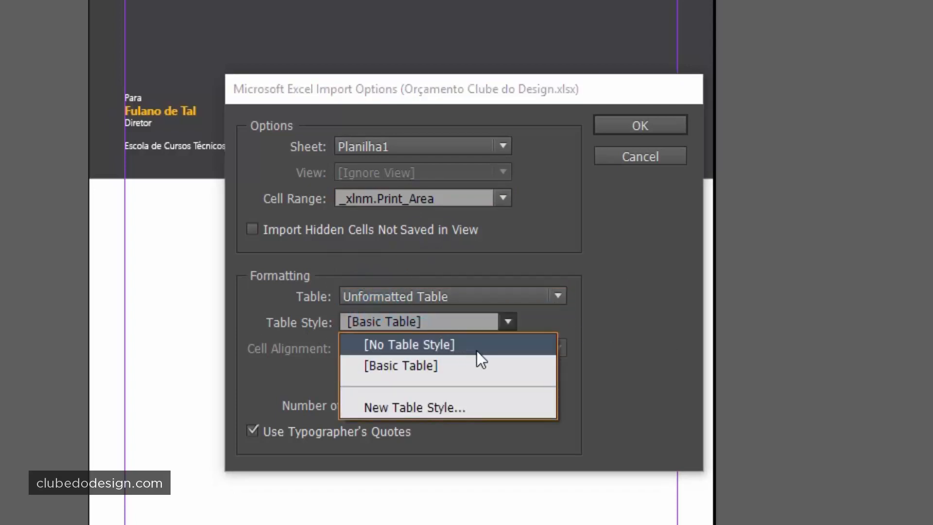
pyautogui.click(407, 366)
pyautogui.click(627, 272)
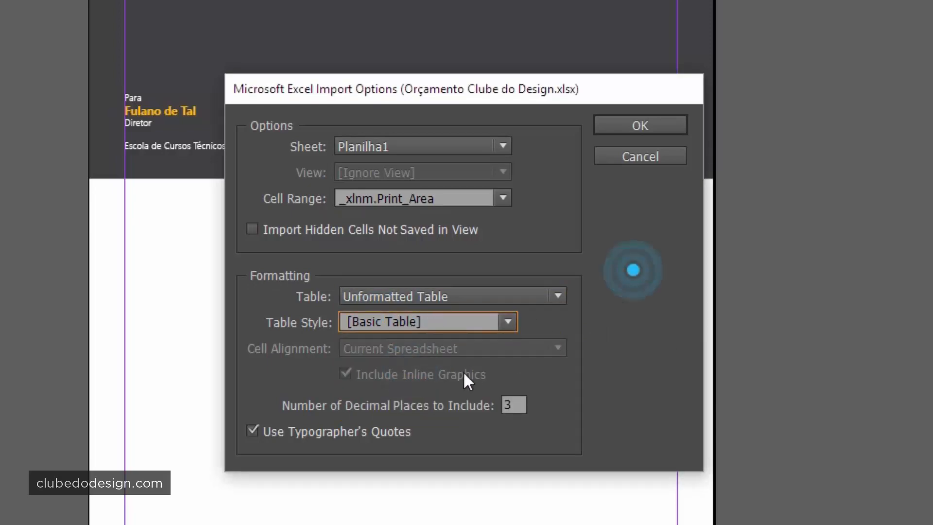
pyautogui.click(640, 125)
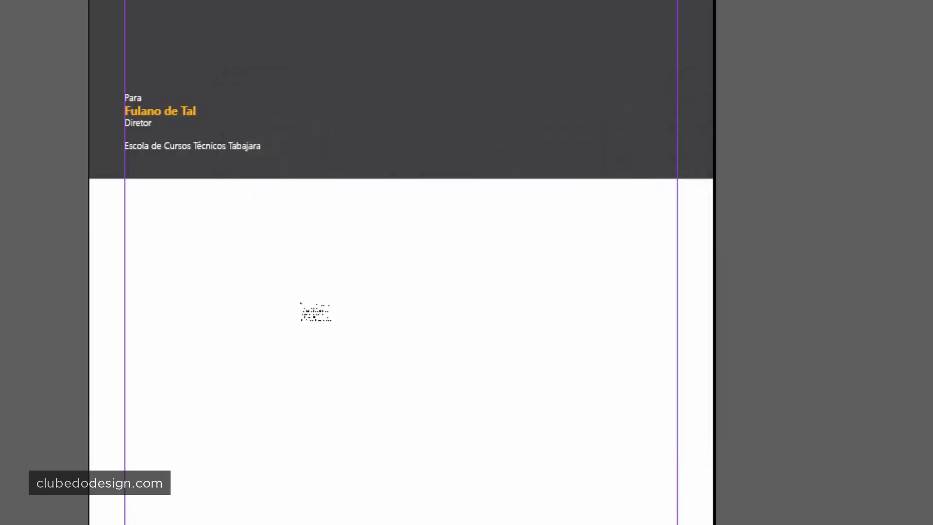
# - Place the imported table below the header and zoom in on it
pyautogui.click(186, 249)
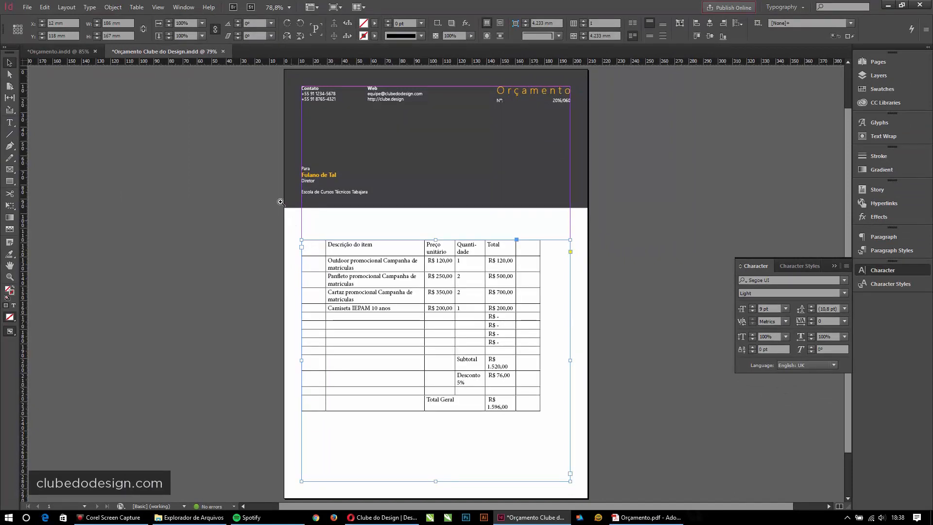
pyautogui.moveTo(262, 188); pyautogui.dragTo(618, 485)
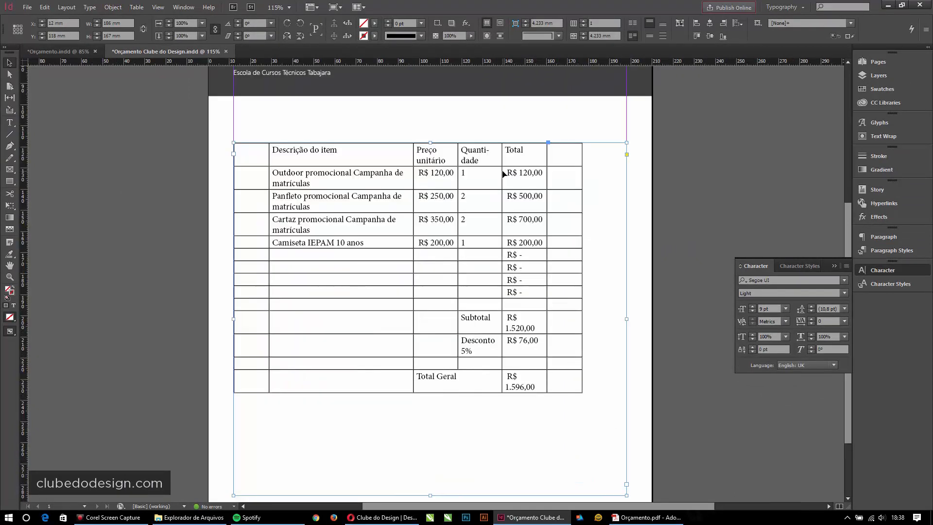
pyautogui.click(700, 153)
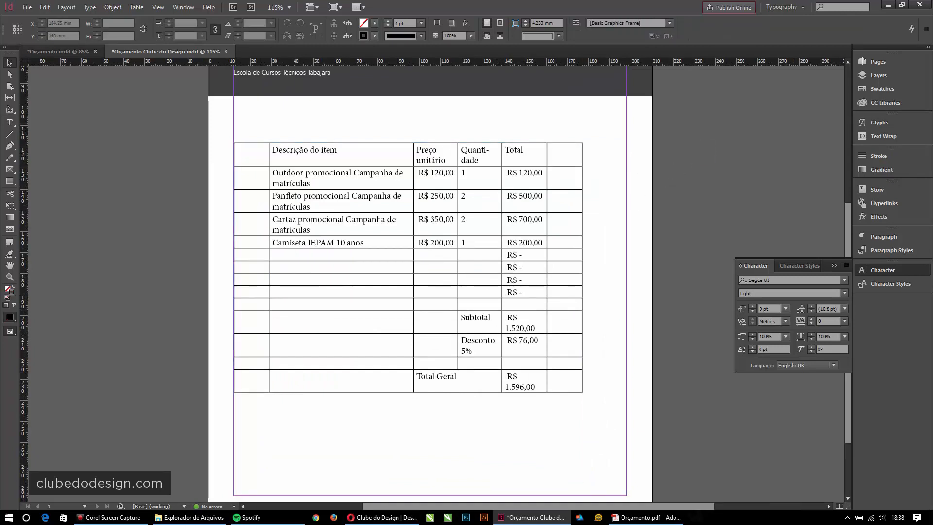
pyautogui.hotkey('alt', 'Tab')
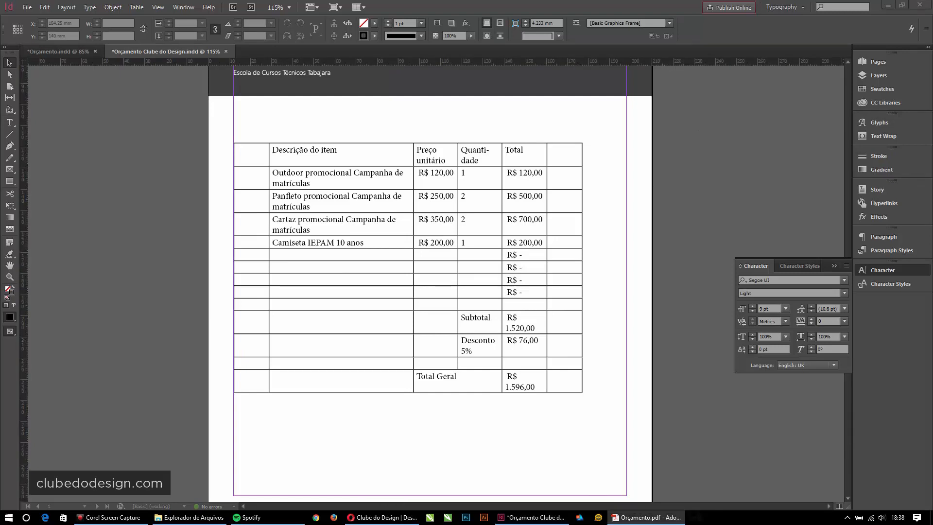
# - Shrink the table's text frame to hug the table, about 185 by 141 mm
pyautogui.click(420, 193)
pyautogui.click(431, 192)
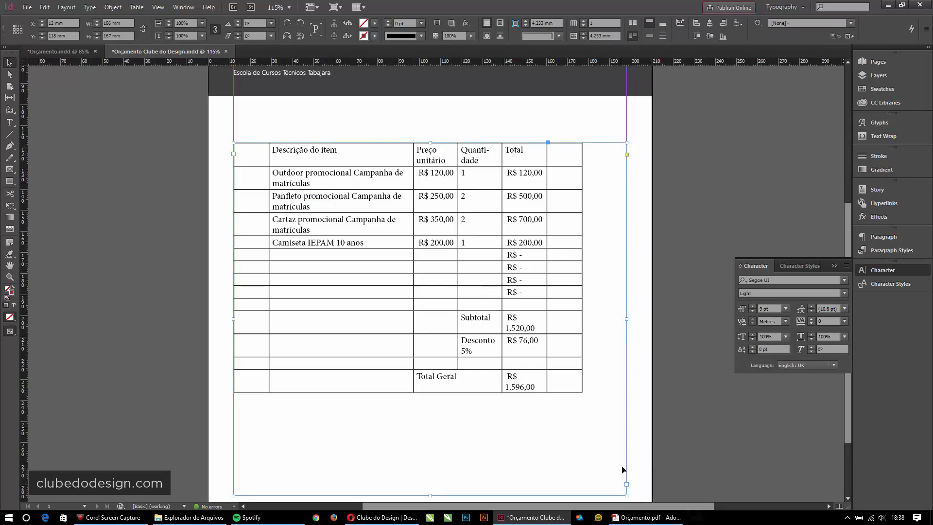
pyautogui.click(628, 495)
pyautogui.moveTo(627, 496); pyautogui.dragTo(604, 448)
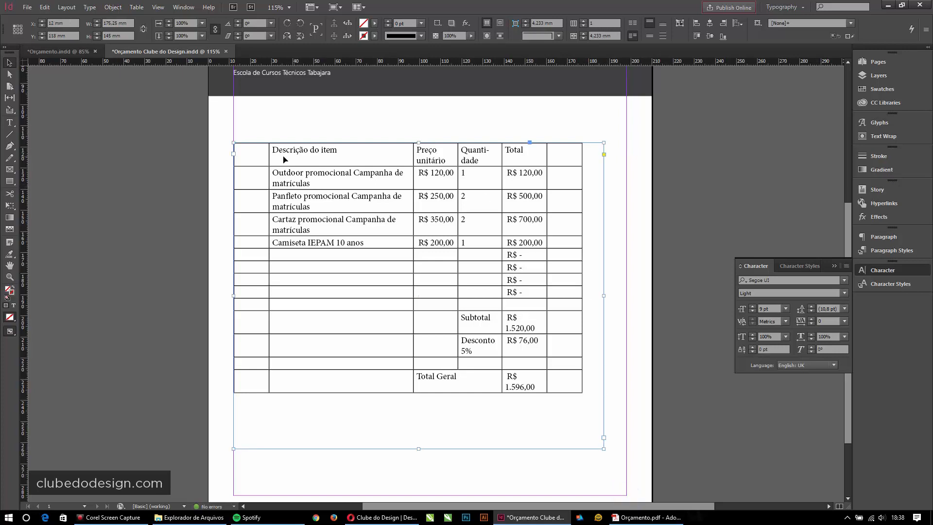
pyautogui.click(486, 210)
pyautogui.moveTo(602, 450); pyautogui.dragTo(625, 442)
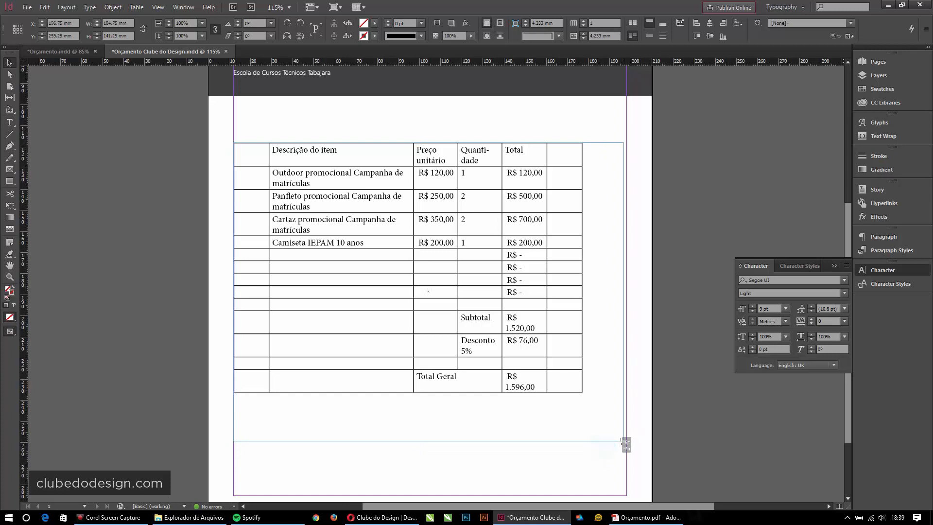
pyautogui.click(503, 145)
pyautogui.moveTo(623, 441); pyautogui.dragTo(605, 422)
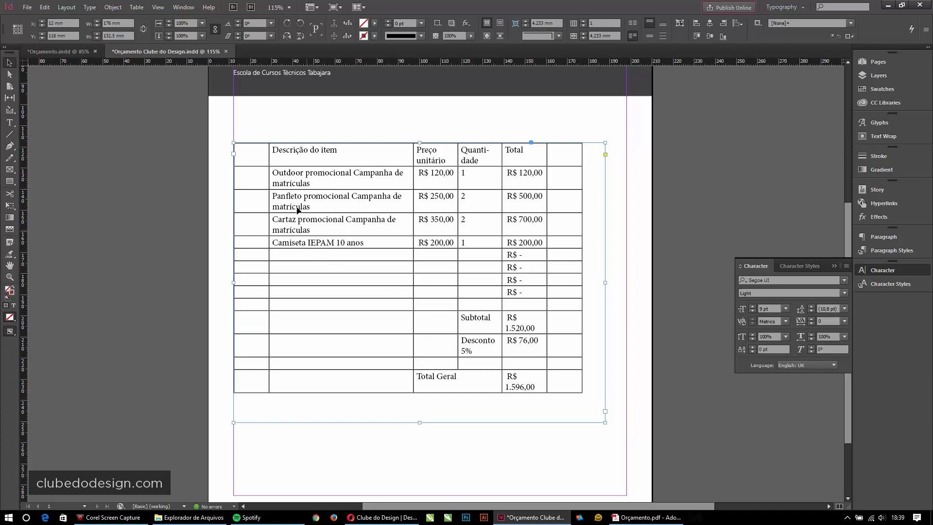
# - Move the table frame to the page's left edge and widen it to full page width
pyautogui.moveTo(285, 170); pyautogui.dragTo(254, 115)
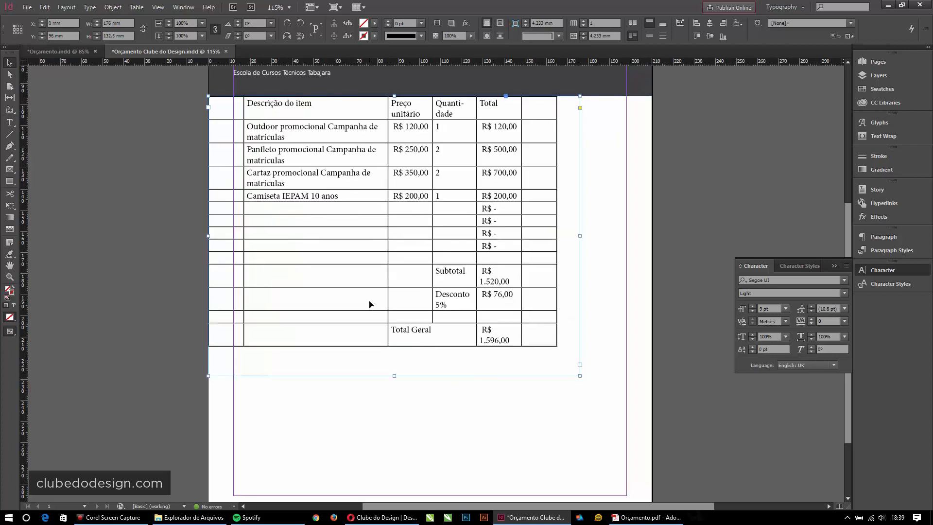
pyautogui.scroll(3, 625, 175)
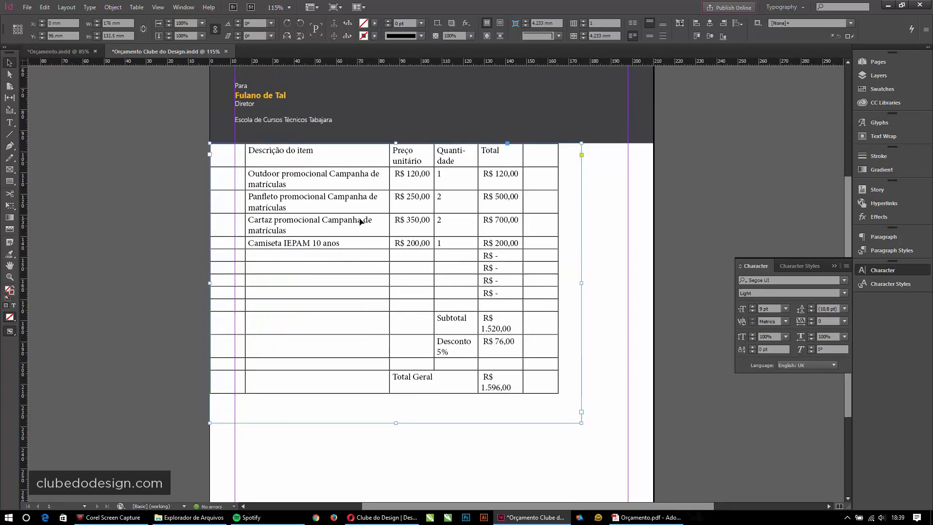
pyautogui.moveTo(582, 282); pyautogui.dragTo(652, 281)
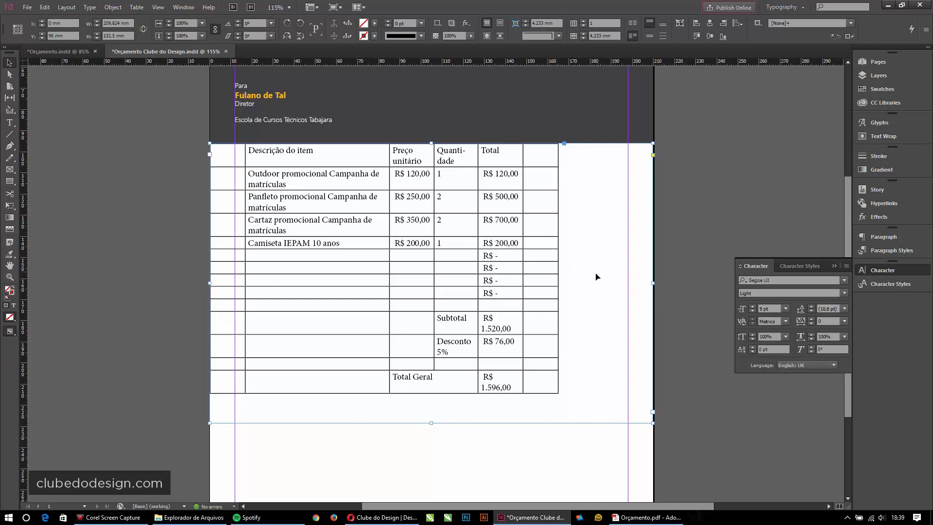
# - Narrow the empty first column and stretch the last column out to the right page edge
pyautogui.doubleClick(316, 182)
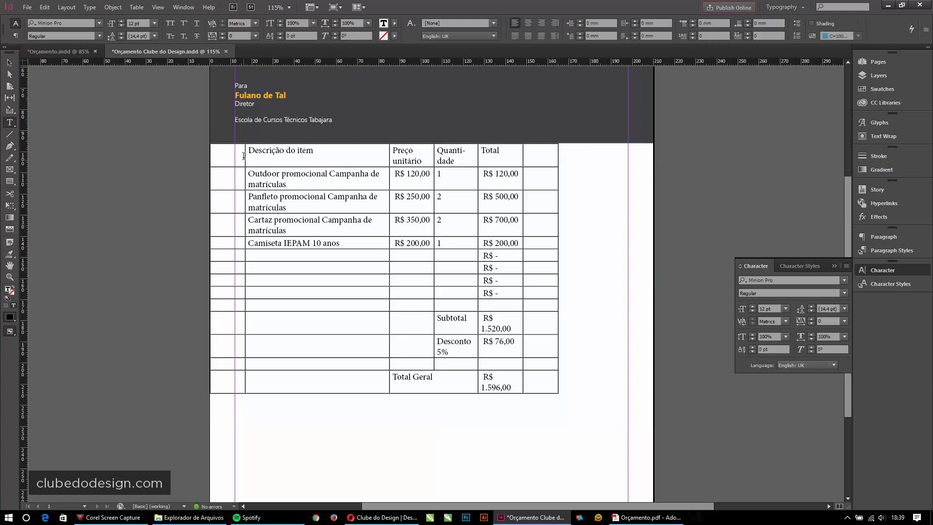
pyautogui.moveTo(244, 155); pyautogui.dragTo(234, 157)
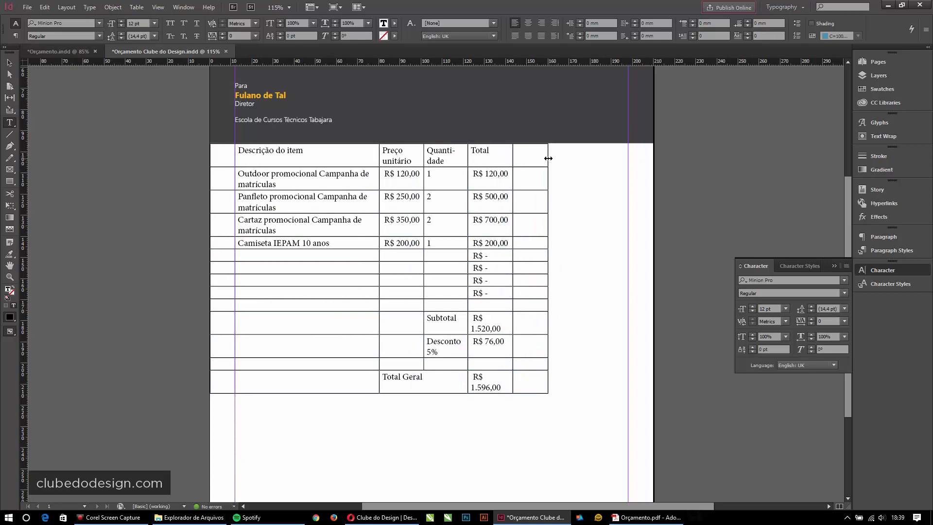
pyautogui.moveTo(548, 158); pyautogui.dragTo(651, 155)
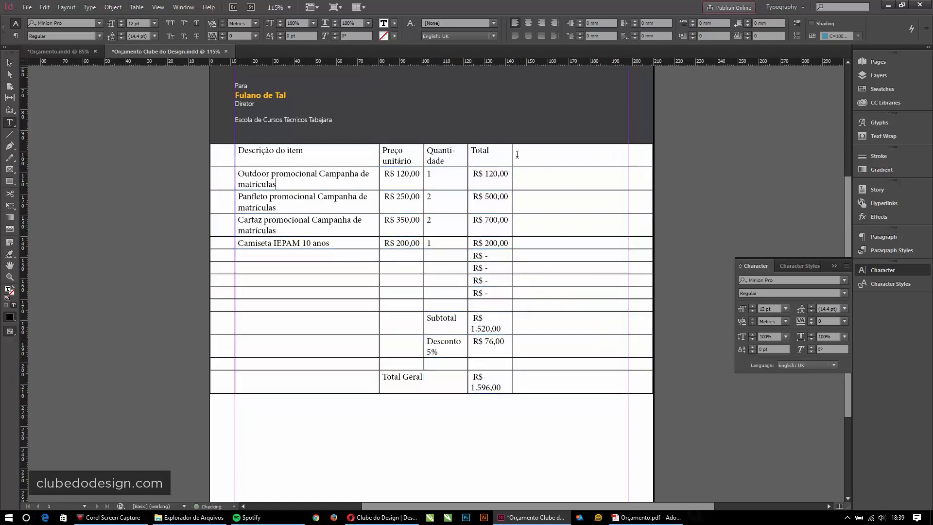
pyautogui.moveTo(514, 153); pyautogui.dragTo(628, 159)
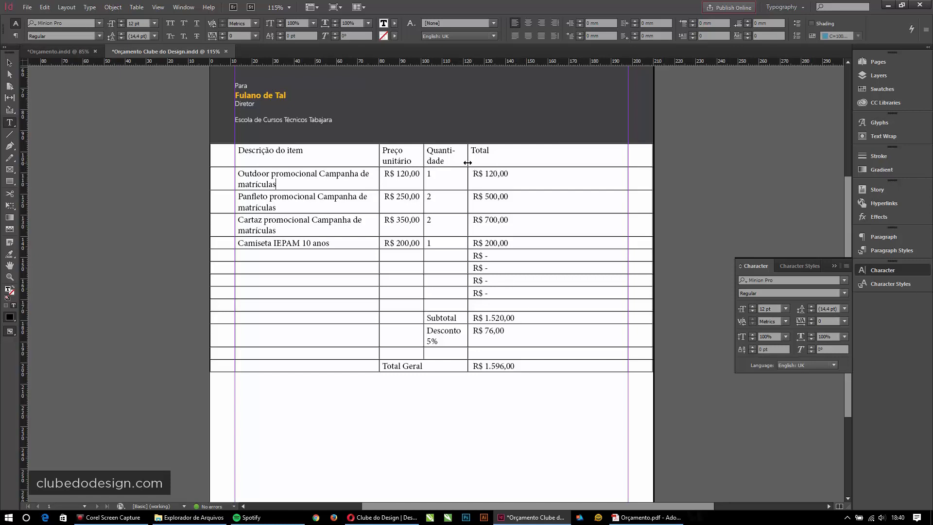
# - Widen the Quantidade, Preço unitário and Descrição do item columns so entries fit one line
pyautogui.moveTo(468, 163); pyautogui.dragTo(570, 161)
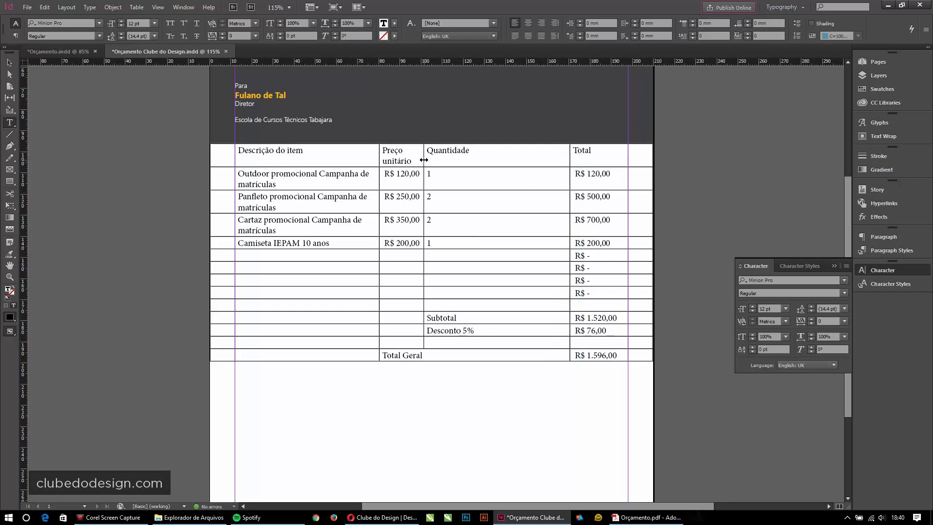
pyautogui.moveTo(423, 160); pyautogui.dragTo(499, 162)
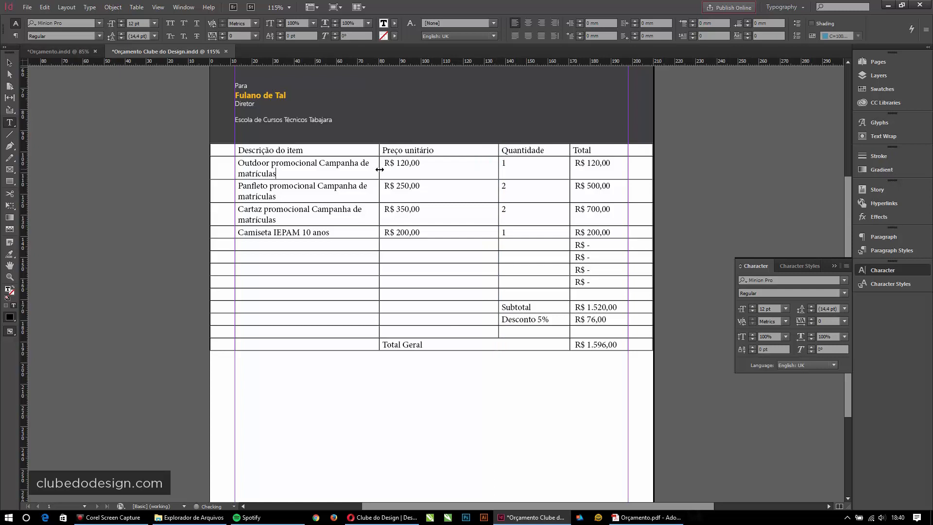
pyautogui.moveTo(380, 170); pyautogui.dragTo(417, 170)
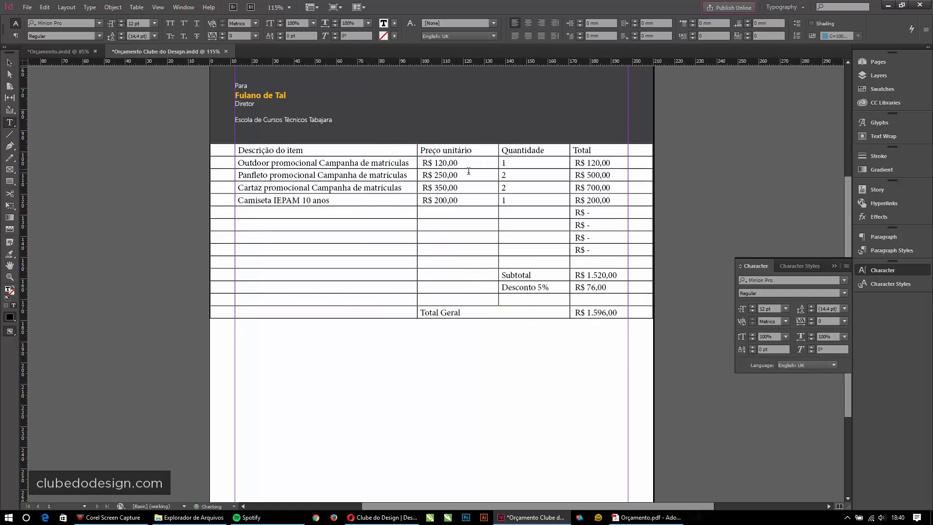
pyautogui.moveTo(498, 165); pyautogui.dragTo(499, 167)
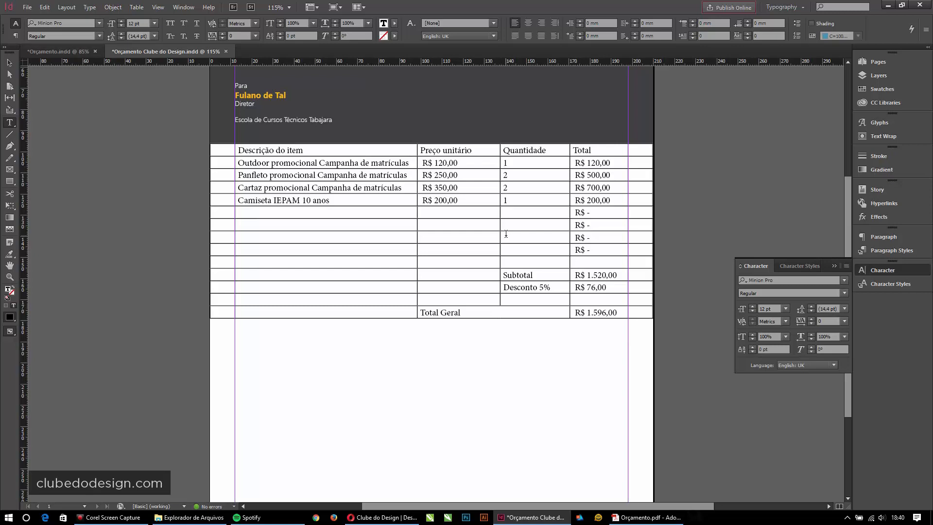
pyautogui.click(9, 63)
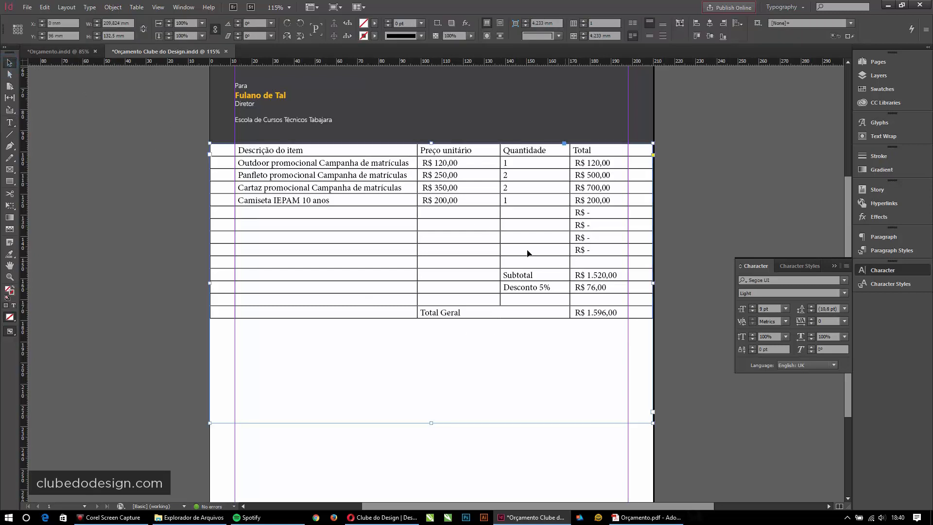
# - Open the Links panel, place it to the right of the page, and select the table frame
pyautogui.click(184, 7)
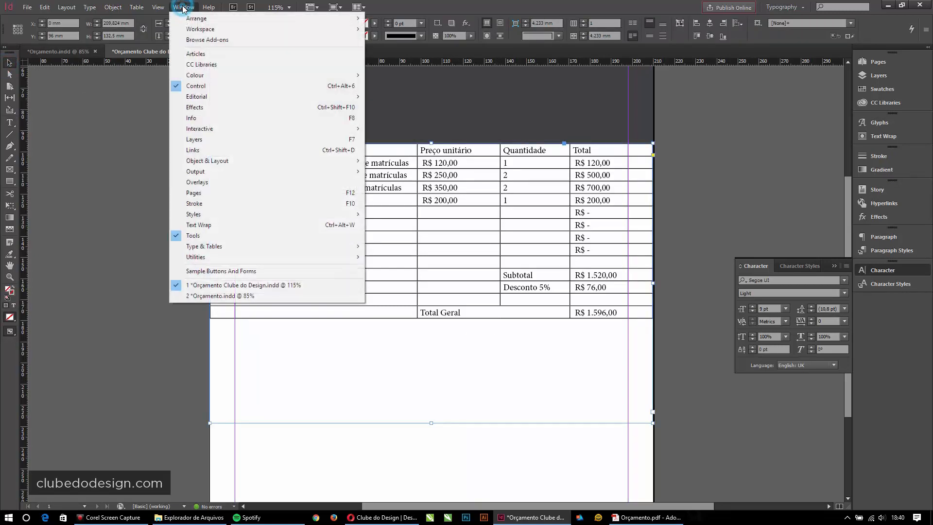
pyautogui.click(222, 149)
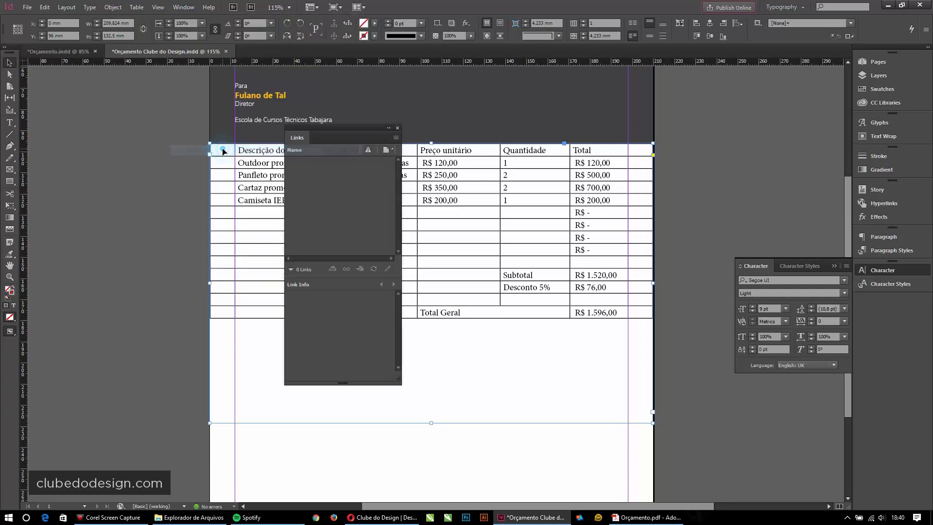
pyautogui.moveTo(322, 128); pyautogui.dragTo(720, 82)
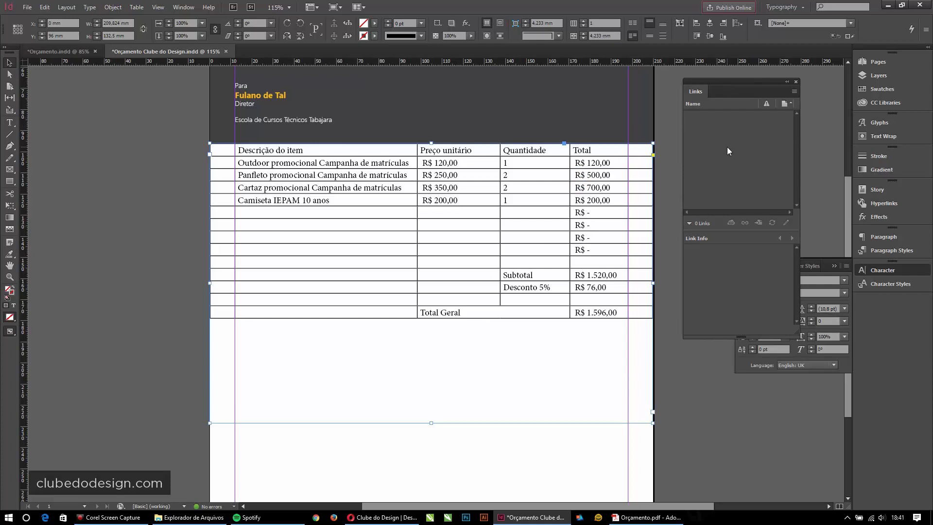
pyautogui.click(703, 110)
pyautogui.moveTo(736, 82); pyautogui.dragTo(759, 81)
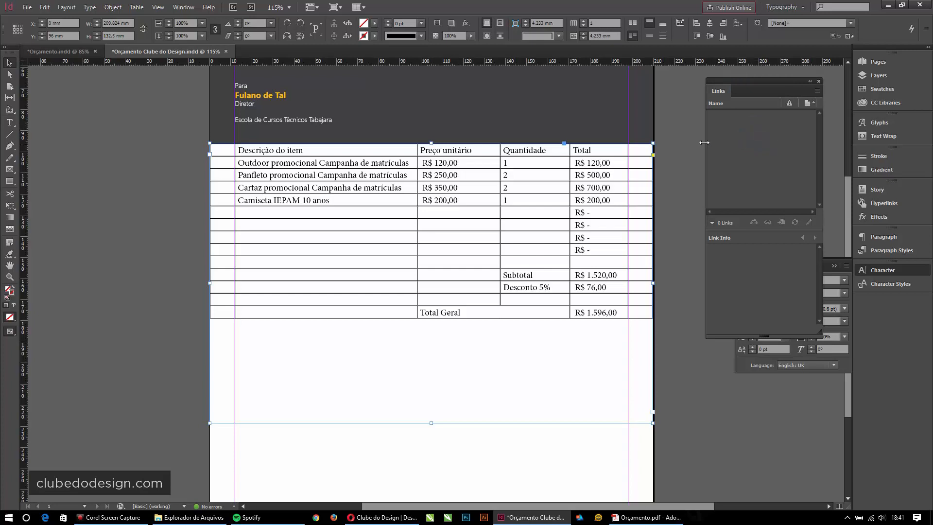
pyautogui.click(693, 154)
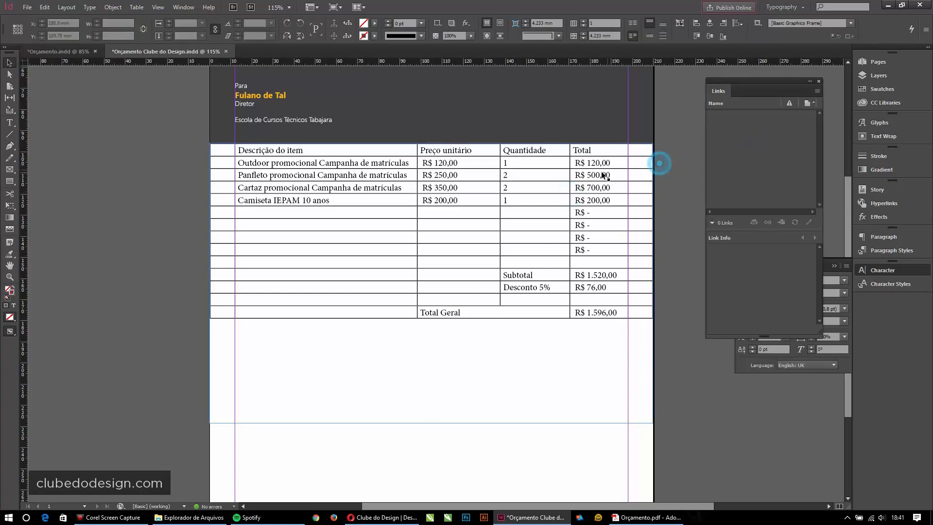
pyautogui.click(586, 179)
pyautogui.moveTo(751, 80); pyautogui.dragTo(763, 79)
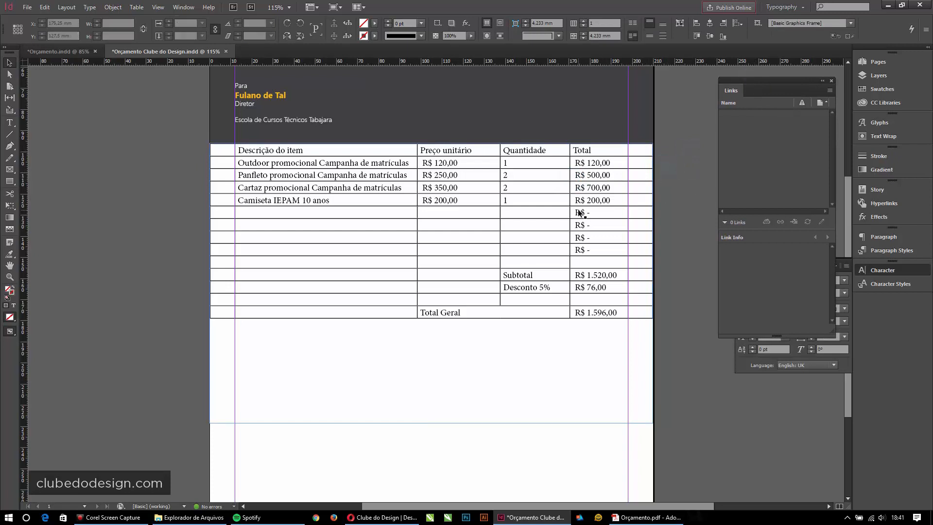
# - Delete the unlinked table and tick Create Links When Placing Text and Spreadsheet Files in File Handling preferences
pyautogui.press('Delete')
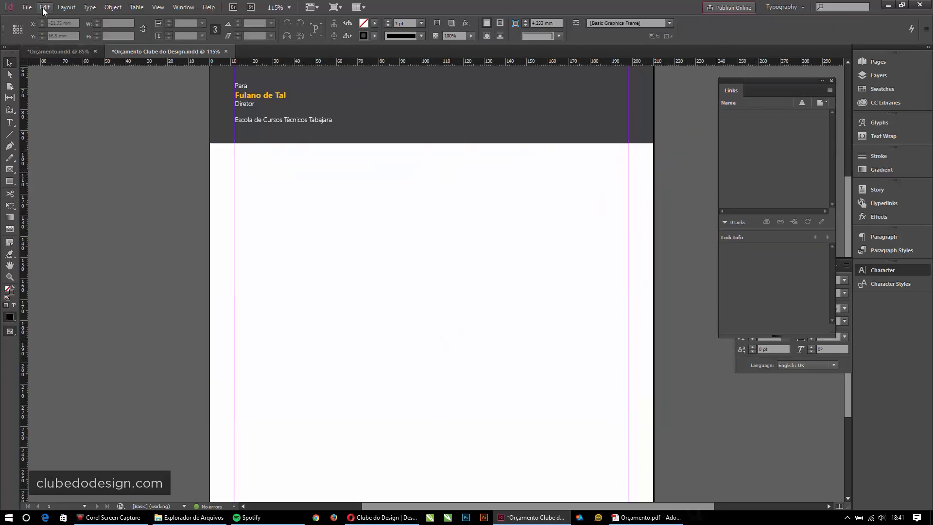
pyautogui.click(45, 7)
pyautogui.click(61, 384)
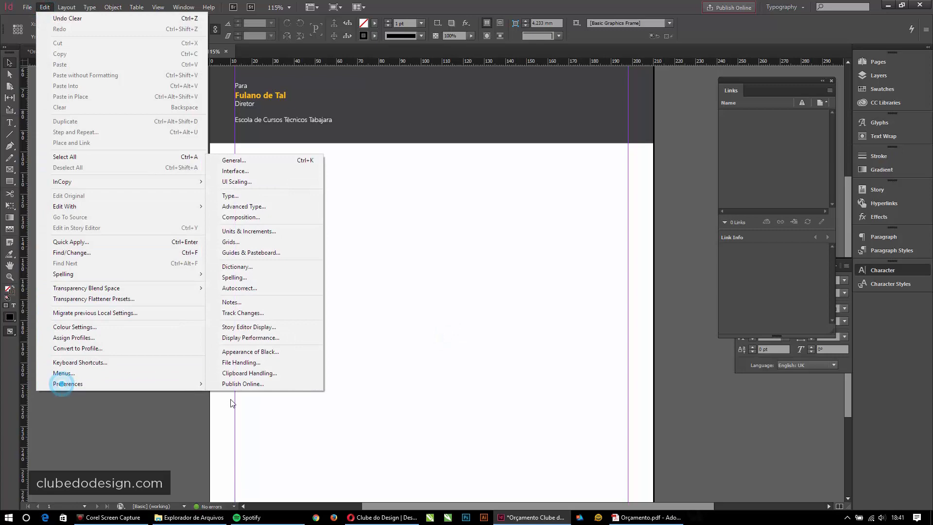
pyautogui.click(246, 362)
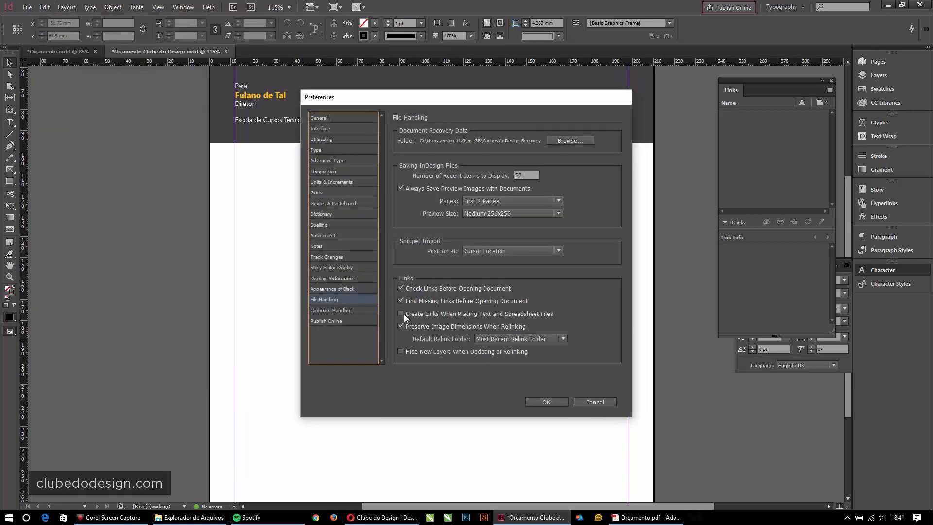
pyautogui.click(401, 314)
pyautogui.click(536, 402)
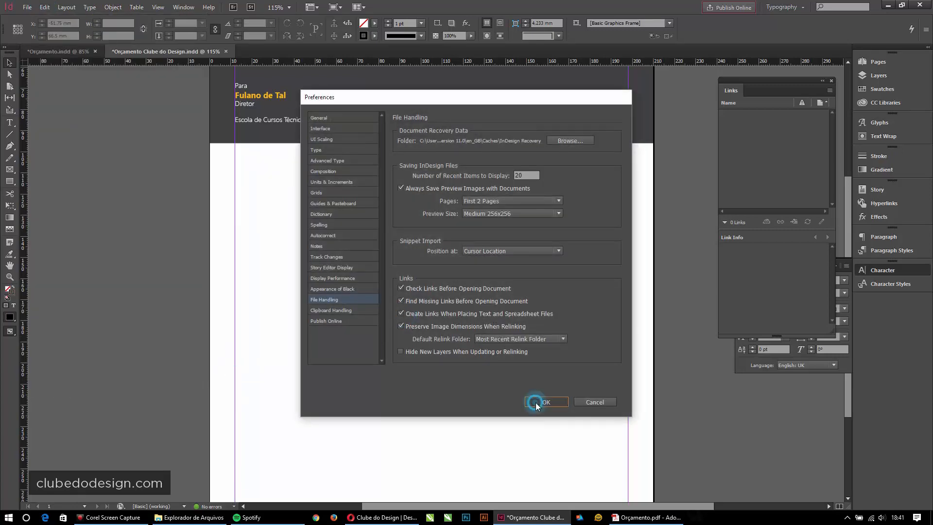
pyautogui.click(591, 288)
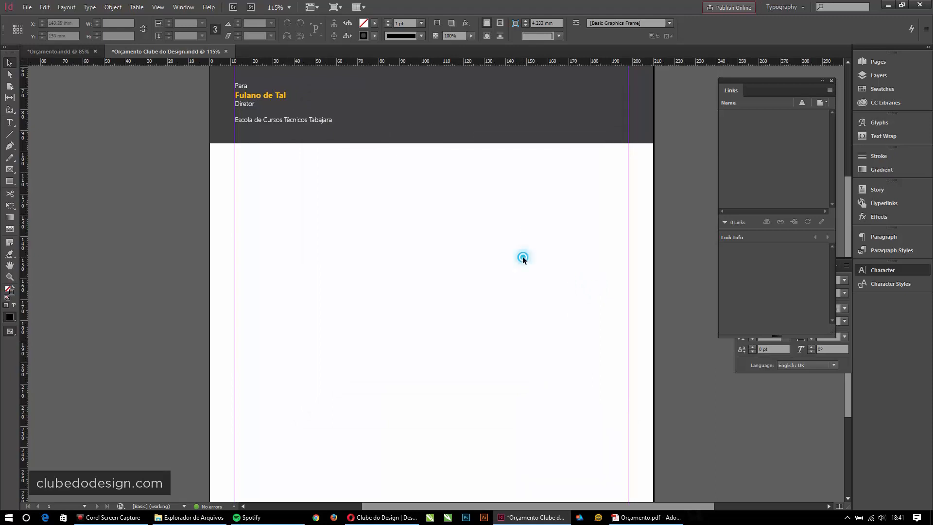
# - Switch between the Orçamento and Orçamento Clube do Design documents and deselect everything
pyautogui.click(418, 293)
pyautogui.click(50, 53)
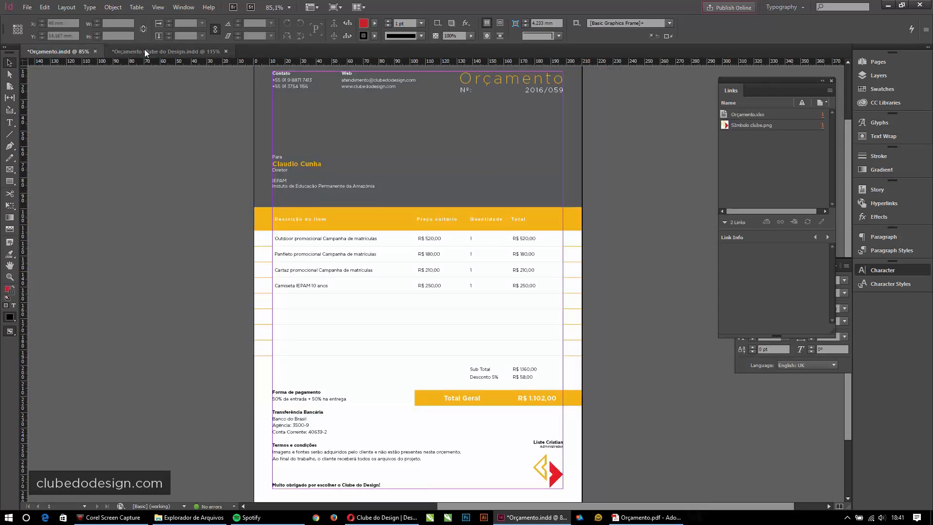
pyautogui.click(160, 51)
pyautogui.click(367, 195)
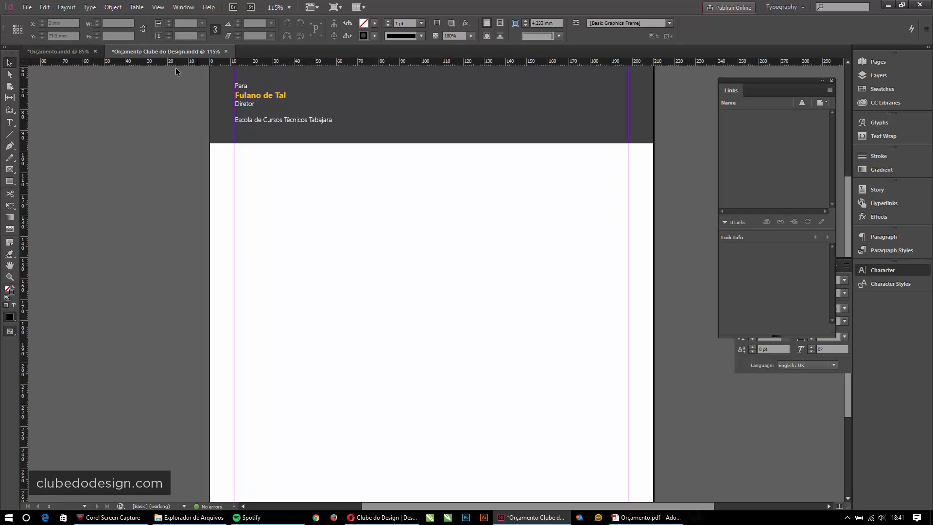
# - Save and close Orçamento Clube do Design.indd, then Orçamento.indd
pyautogui.click(227, 51)
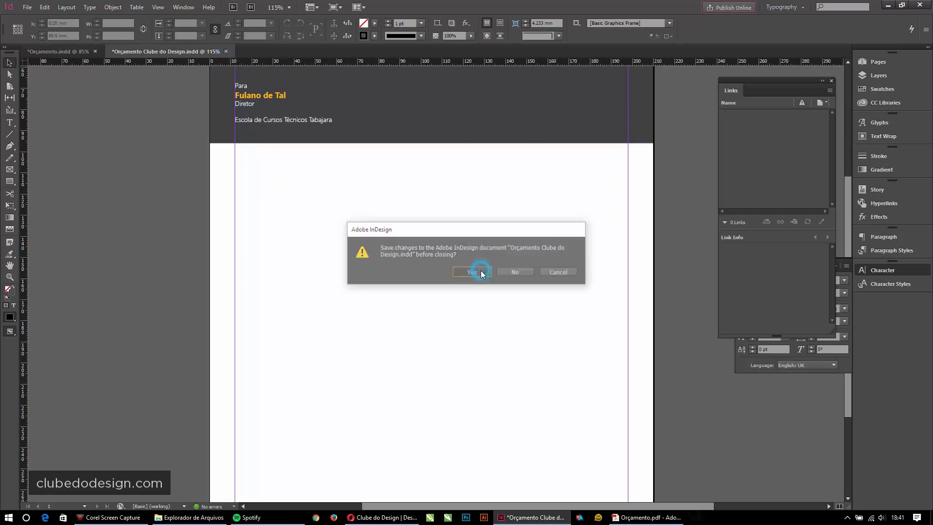
pyautogui.click(480, 270)
pyautogui.click(95, 52)
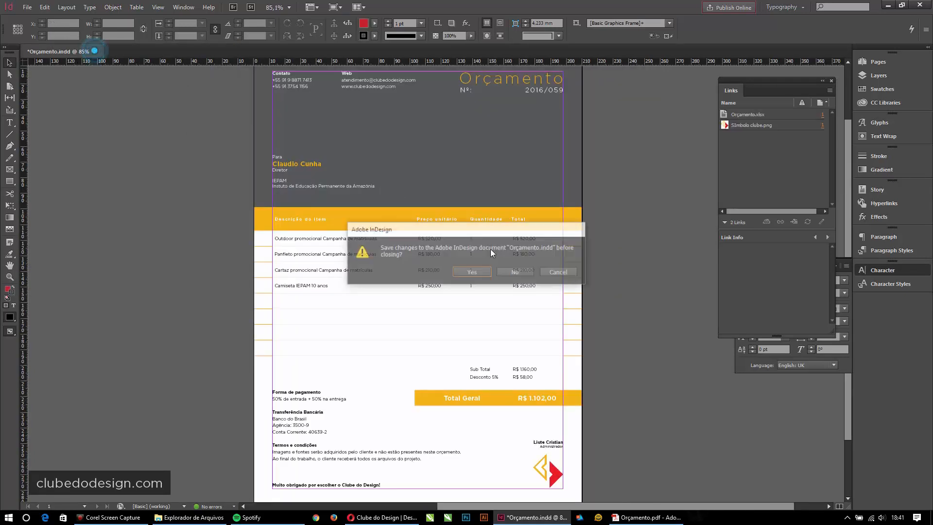
pyautogui.click(464, 272)
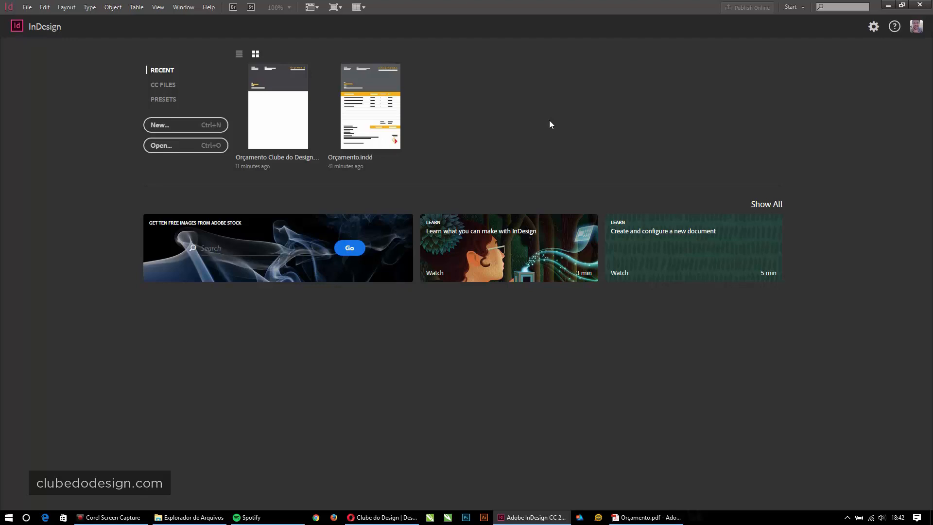
# - Verify the File Handling linking option is still on, then reopen Orçamento Clube do Design from recent files
pyautogui.click(45, 7)
pyautogui.moveTo(69, 384)
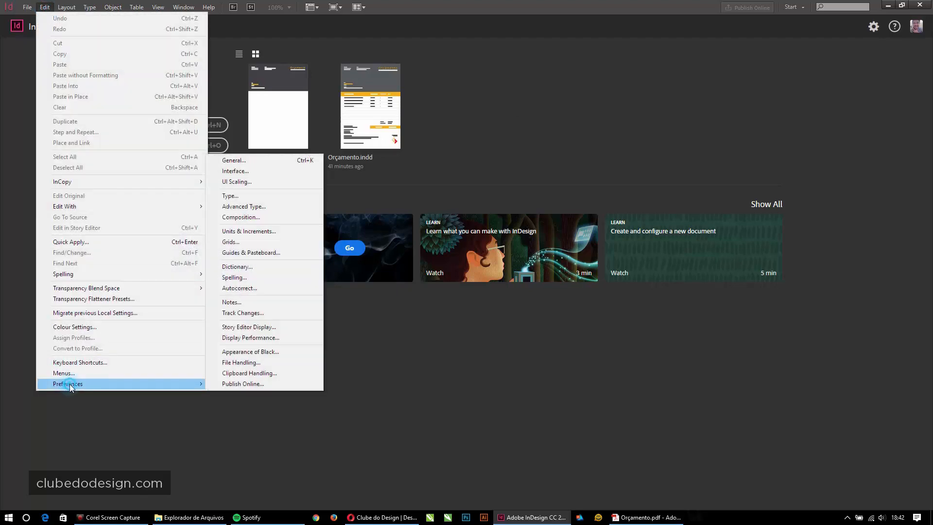
pyautogui.click(241, 362)
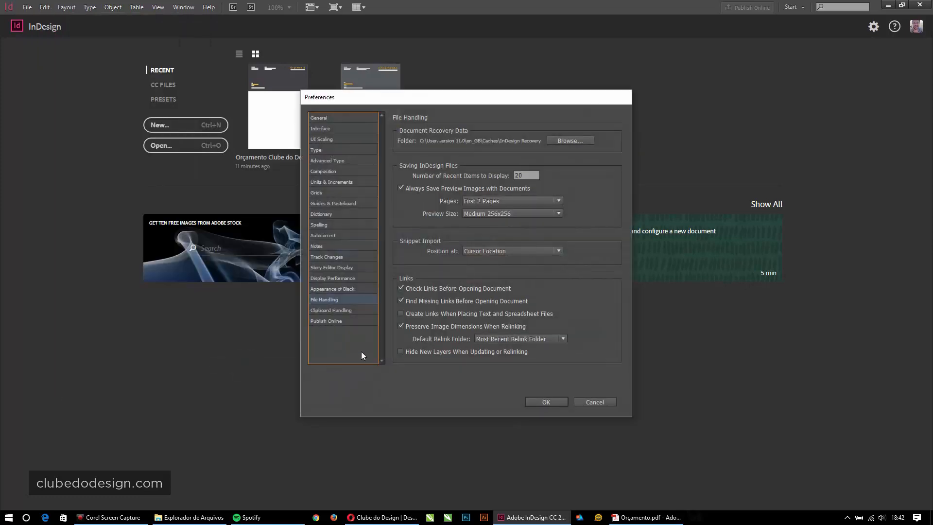
pyautogui.click(530, 400)
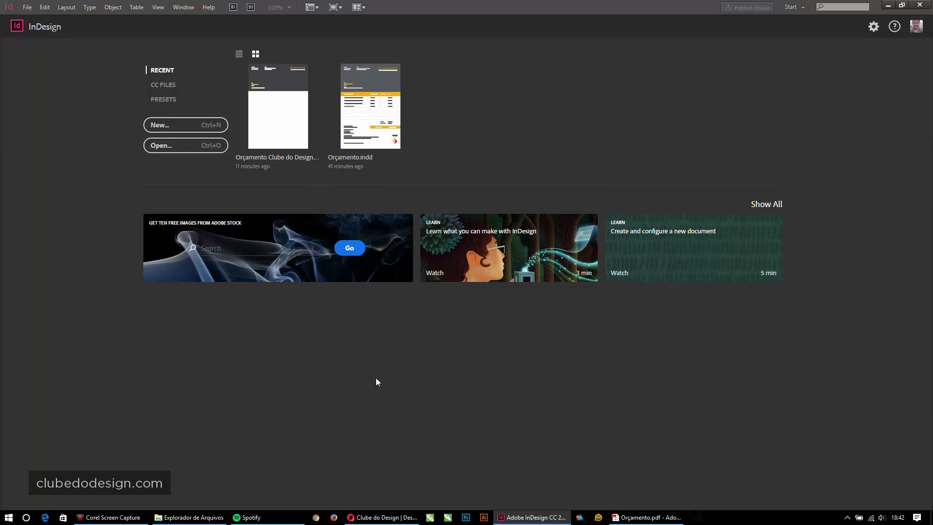
pyautogui.click(283, 147)
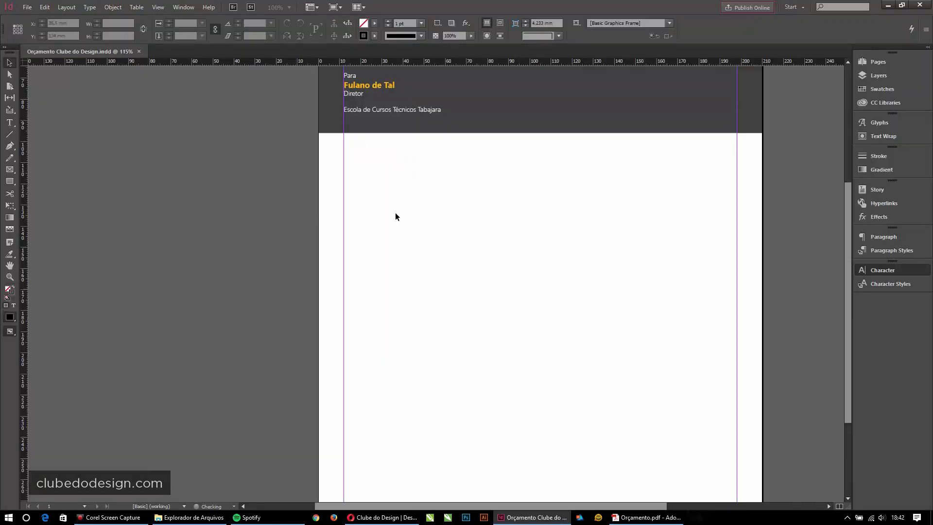
pyautogui.click(540, 197)
# - Place Orçamento Clube do Design.xlsx on the page, importing only the _xlnm.Print_Area cell range
pyautogui.moveTo(571, 241); pyautogui.dragTo(441, 199)
pyautogui.click(26, 6)
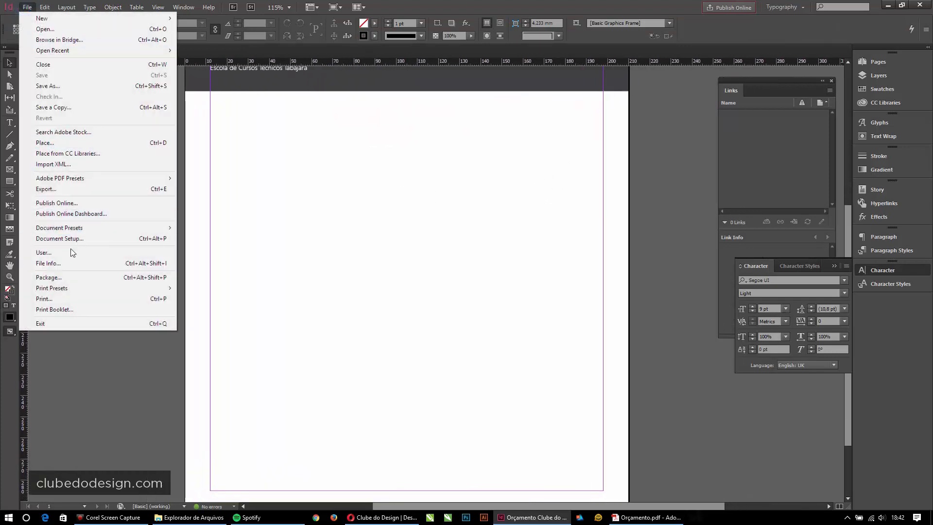
pyautogui.click(45, 142)
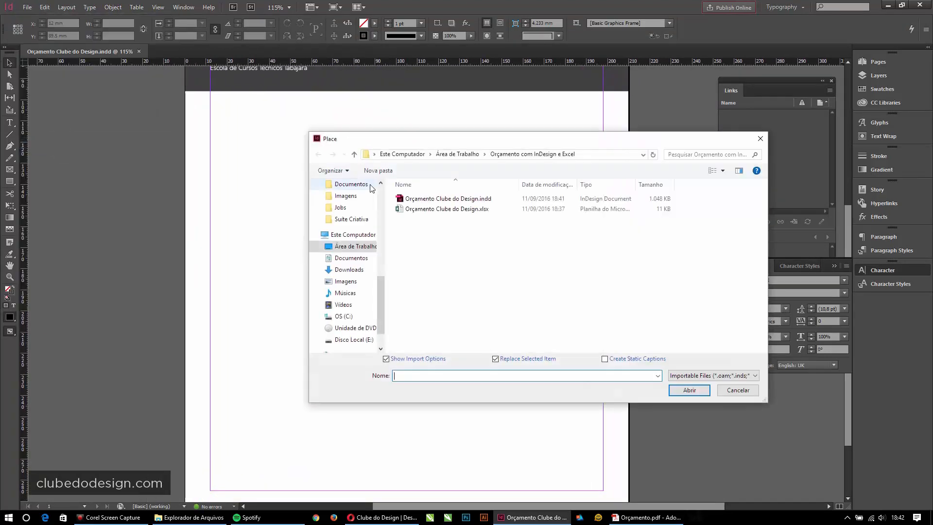
pyautogui.doubleClick(447, 209)
pyautogui.click(485, 217)
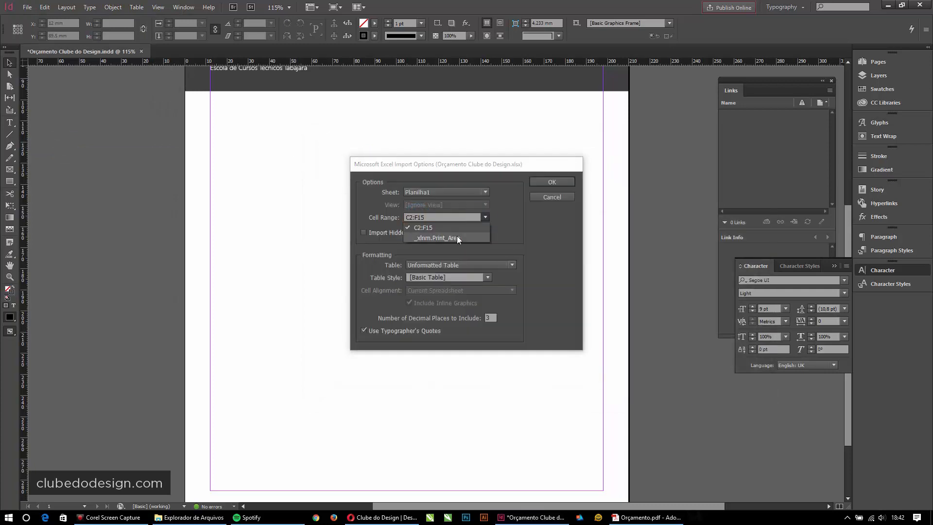
pyautogui.click(457, 237)
pyautogui.click(552, 182)
pyautogui.click(308, 145)
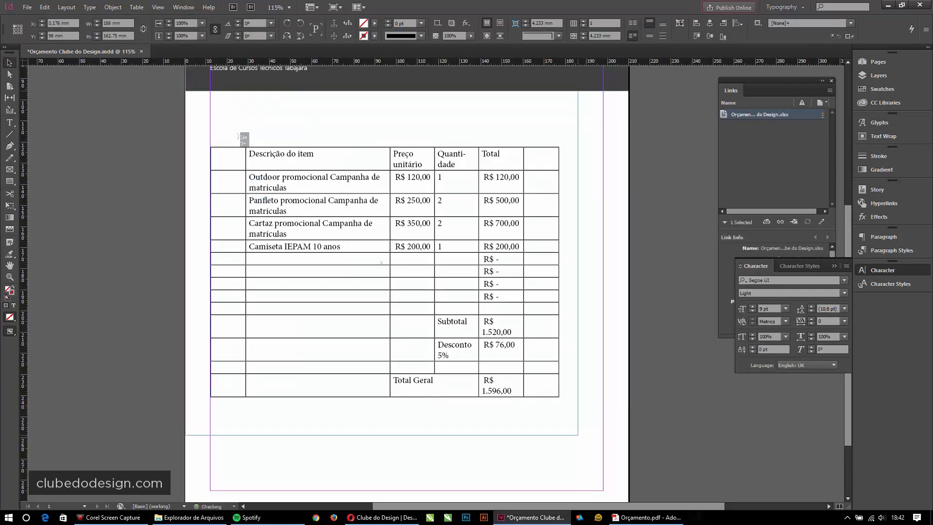
# - Stretch the table to full page width and widen columns so headings and descriptions fit one line
pyautogui.moveTo(238, 136); pyautogui.dragTo(238, 136)
pyautogui.moveTo(578, 262); pyautogui.dragTo(628, 238)
pyautogui.press('t')
pyautogui.moveTo(220, 125); pyautogui.dragTo(210, 125)
pyautogui.moveTo(523, 121); pyautogui.dragTo(628, 114)
pyautogui.moveTo(488, 99); pyautogui.dragTo(601, 92)
pyautogui.moveTo(443, 101); pyautogui.dragTo(525, 101)
pyautogui.moveTo(399, 101); pyautogui.dragTo(462, 98)
pyautogui.moveTo(525, 101); pyautogui.dragTo(527, 99)
pyautogui.moveTo(354, 115); pyautogui.dragTo(399, 119)
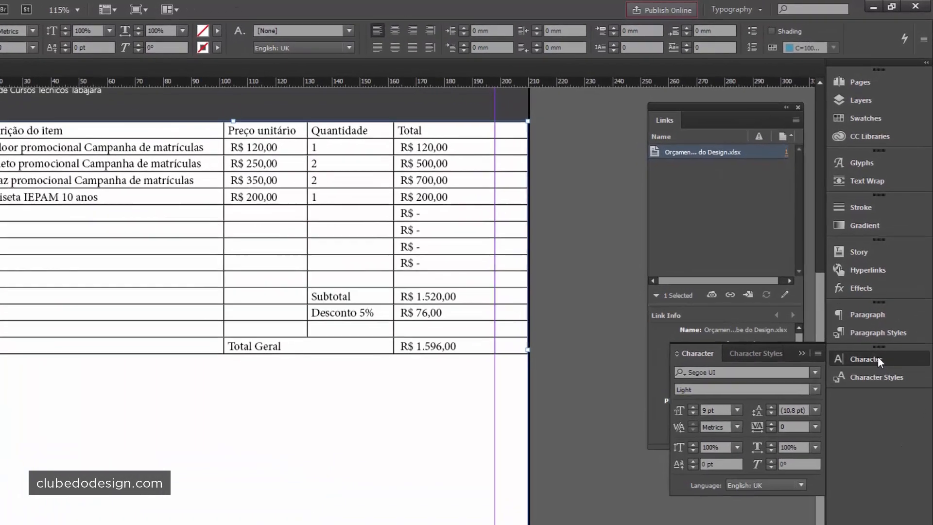
# - Inspect the linked spreadsheet's details in the Links panel, then put the cursor back in the table
pyautogui.click(887, 272)
pyautogui.click(869, 380)
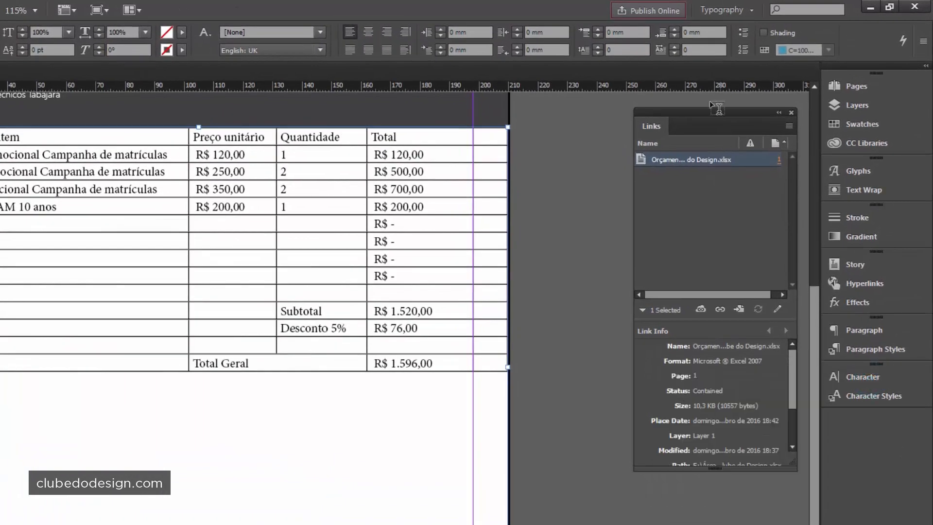
pyautogui.click(693, 159)
pyautogui.scroll(2, 325, 417)
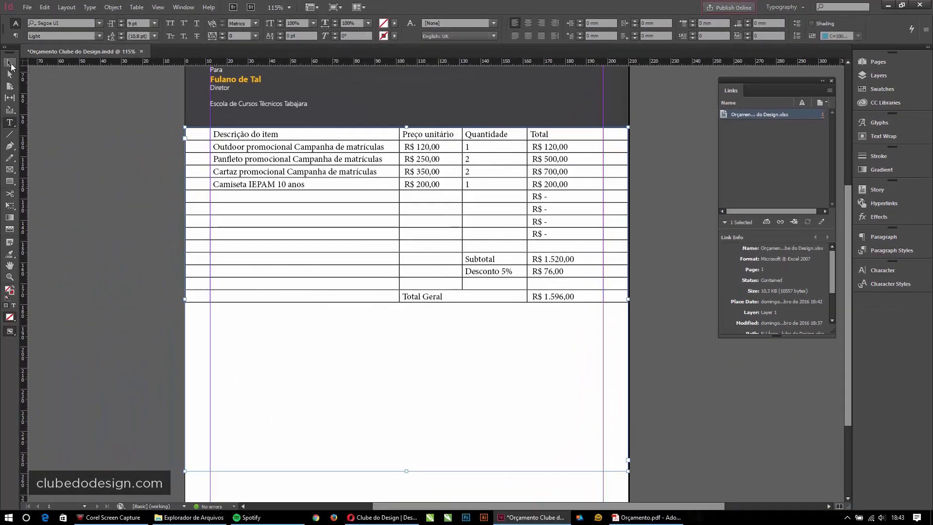
pyautogui.press('Escape')
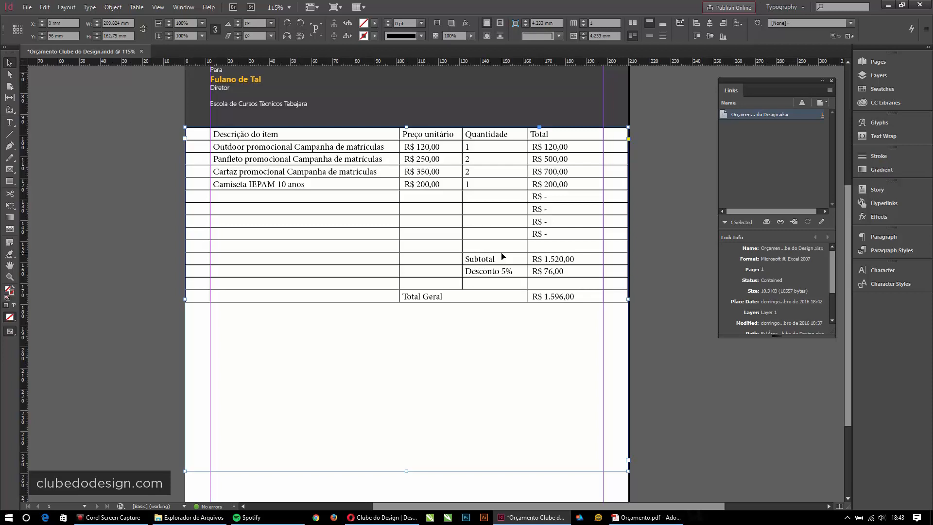
pyautogui.doubleClick(302, 184)
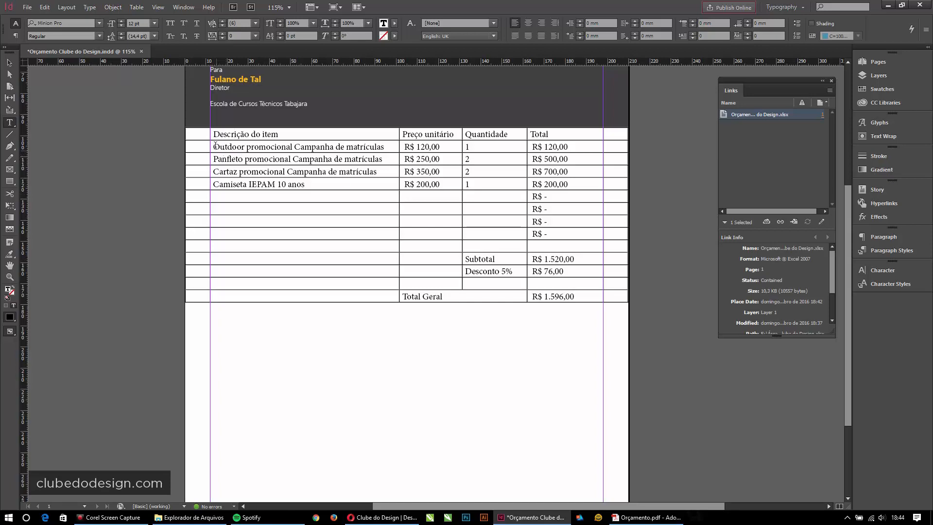
# - Select all the table cells and set their font to Segoe UI Light
pyautogui.moveTo(214, 139); pyautogui.dragTo(569, 284)
pyautogui.click(446, 218)
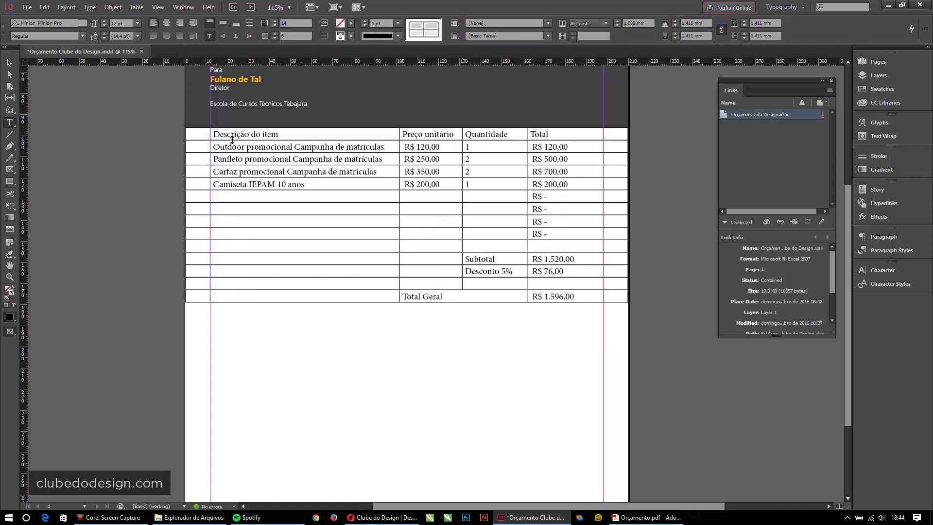
pyautogui.moveTo(215, 135); pyautogui.dragTo(562, 298)
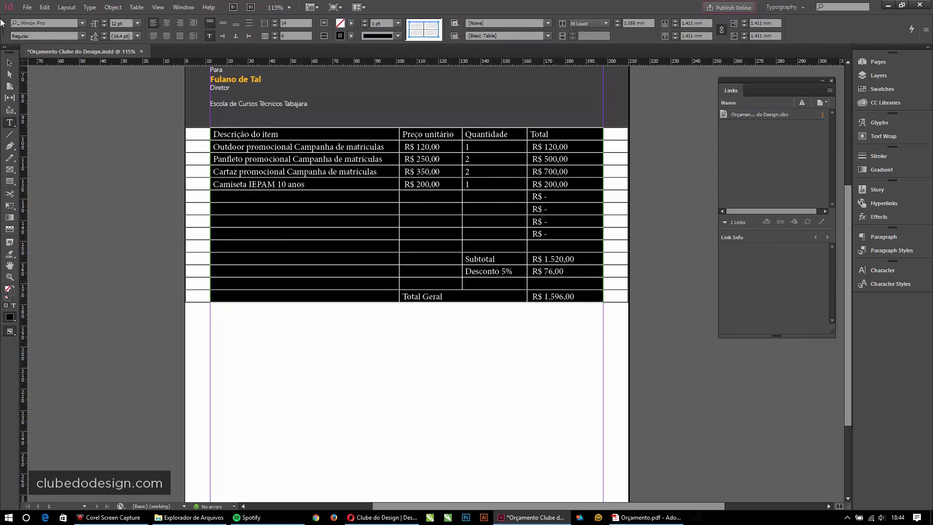
pyautogui.click(55, 23)
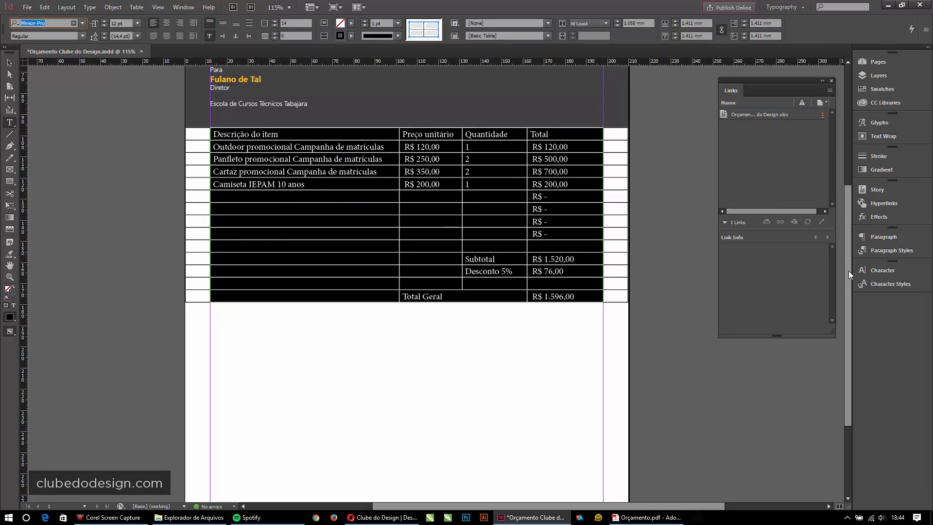
pyautogui.click(879, 270)
pyautogui.click(779, 280)
pyautogui.write('SEGOE')
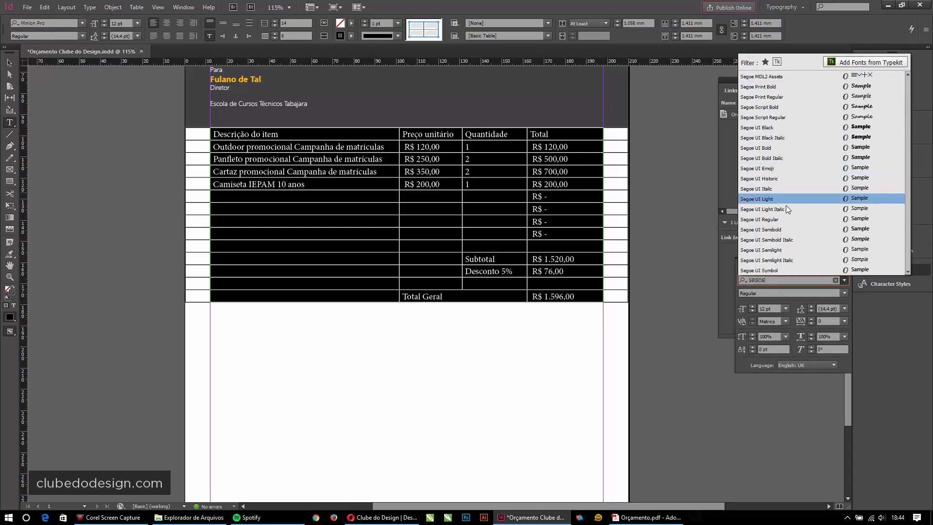
pyautogui.click(774, 199)
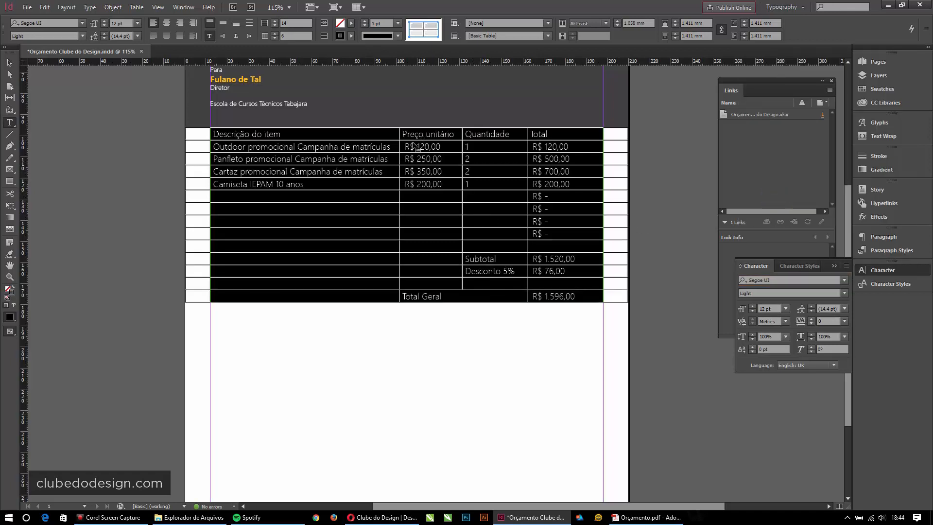
# - Step the table text size down through 11 and 10 to 9 pt
pyautogui.click(751, 311)
pyautogui.click(751, 311)
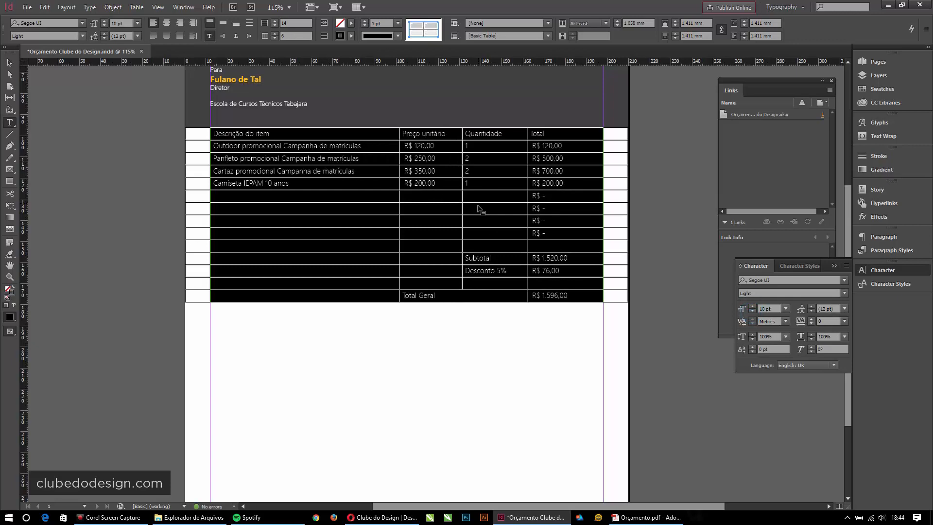
pyautogui.scroll(4, 467, 209)
pyautogui.scroll(-1, 418, 272)
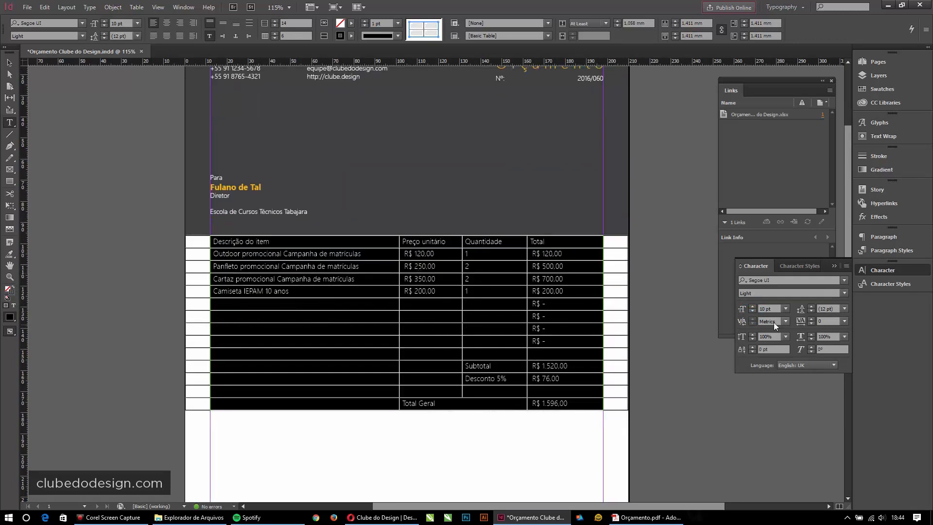
pyautogui.click(751, 311)
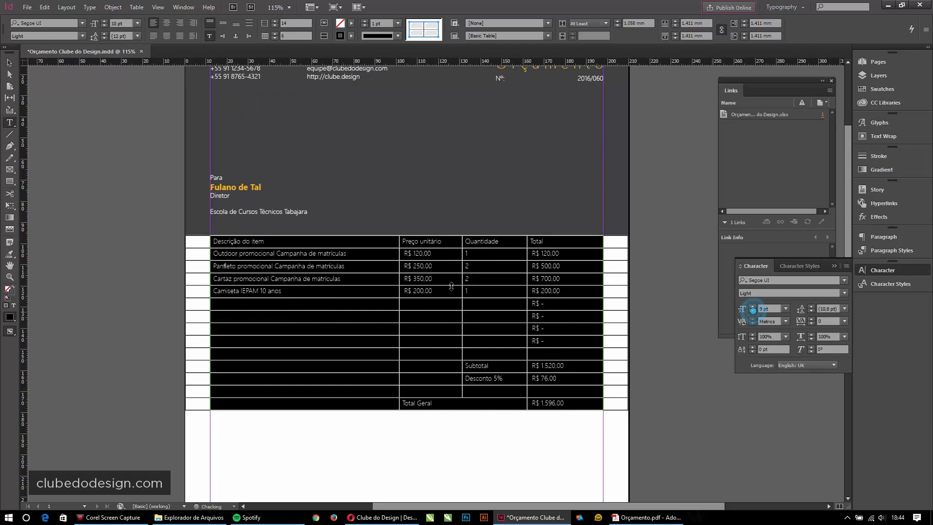
pyautogui.click(291, 291)
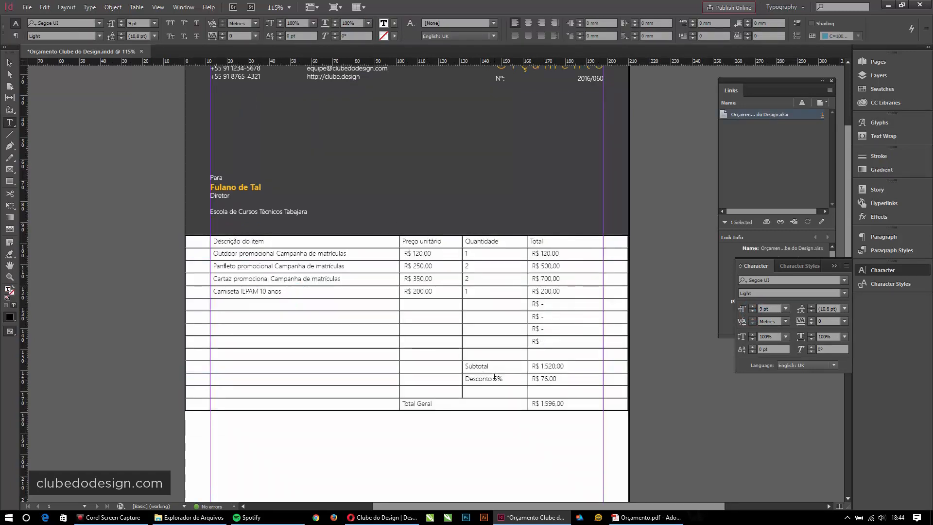
pyautogui.scroll(-1, 484, 305)
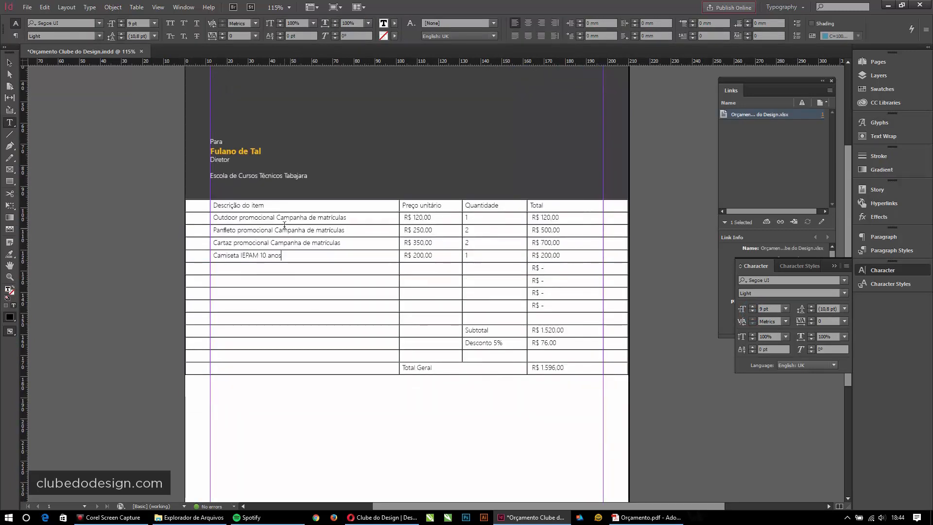
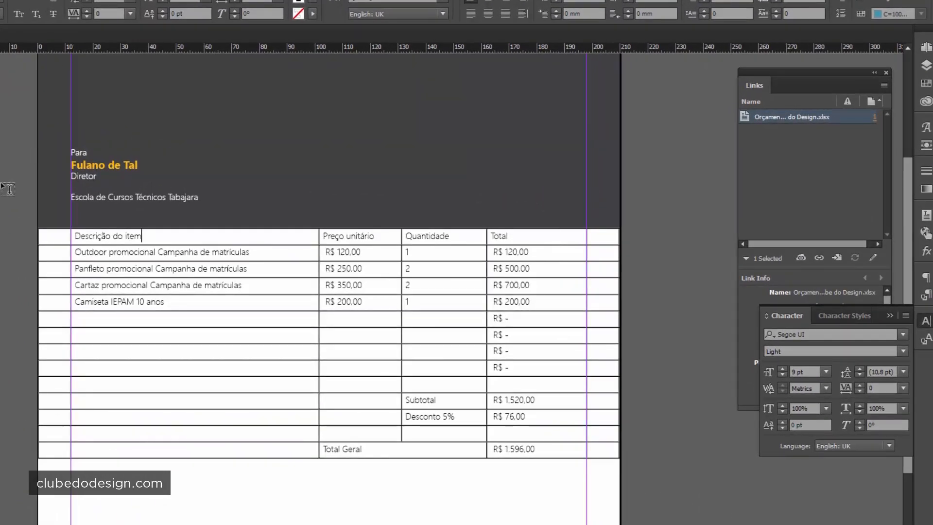
# - Enlarge the header row height in two drags of its bottom border, then select the header cells
pyautogui.click(112, 238)
pyautogui.moveTo(145, 245); pyautogui.dragTo(145, 257)
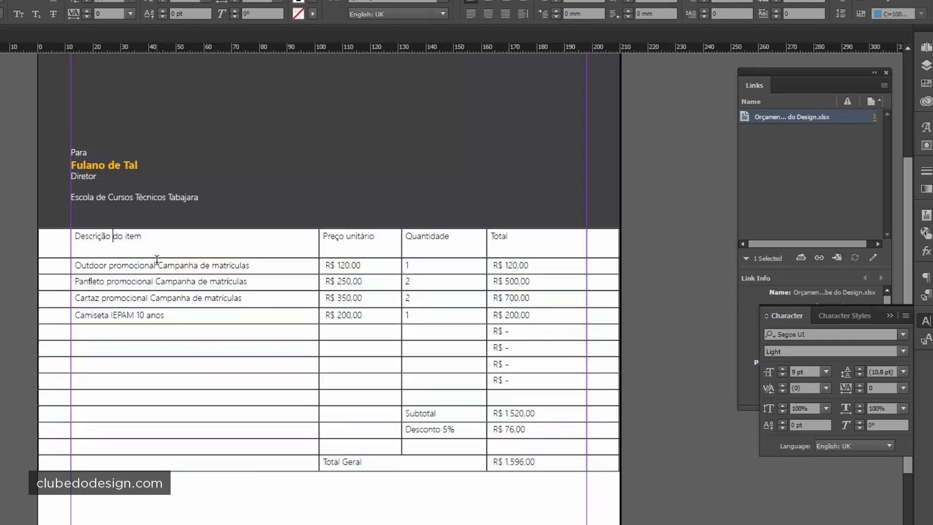
pyautogui.moveTo(157, 258); pyautogui.dragTo(157, 269)
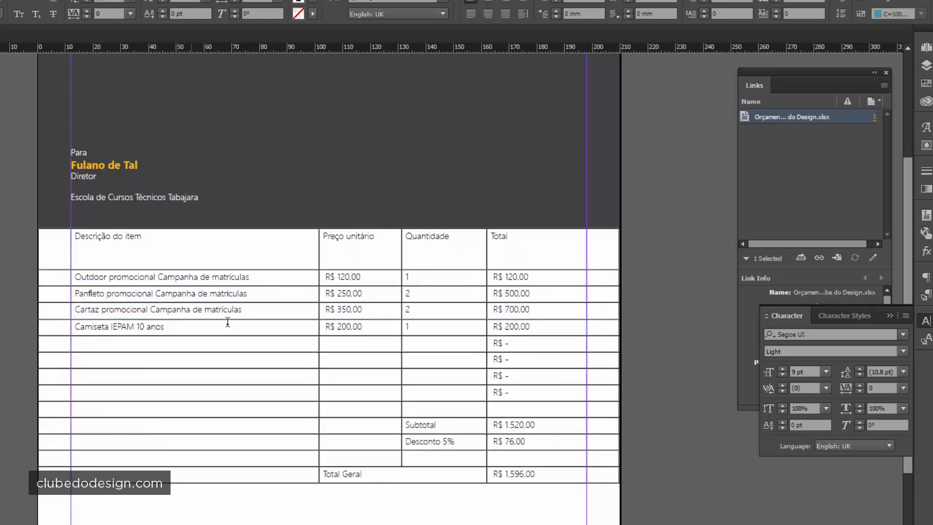
pyautogui.moveTo(56, 246); pyautogui.dragTo(617, 242)
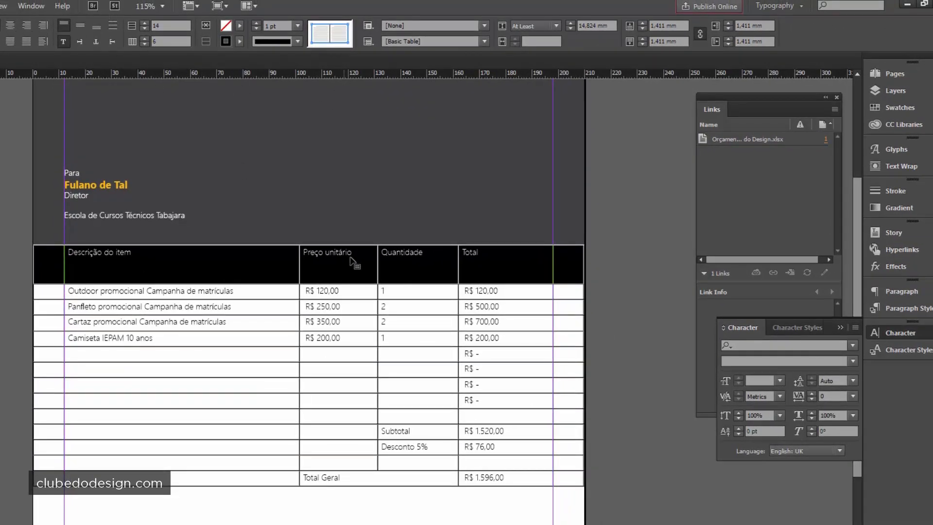
# - Centre the header titles vertically and set the header cells' stroke to [None]
pyautogui.click(80, 27)
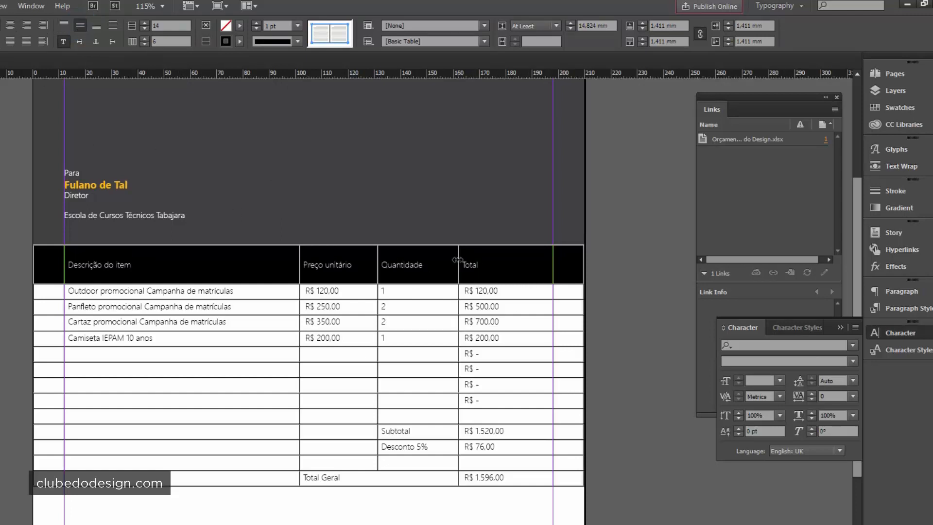
pyautogui.click(892, 108)
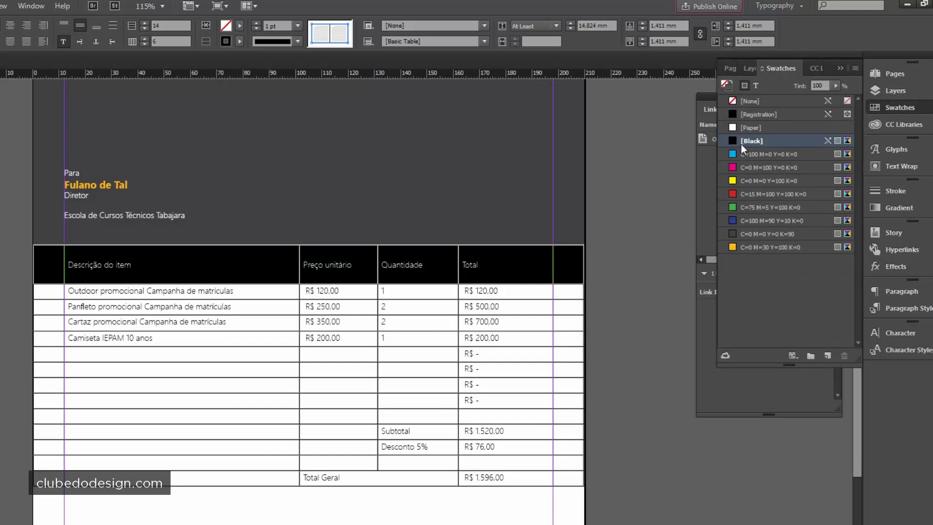
pyautogui.click(729, 100)
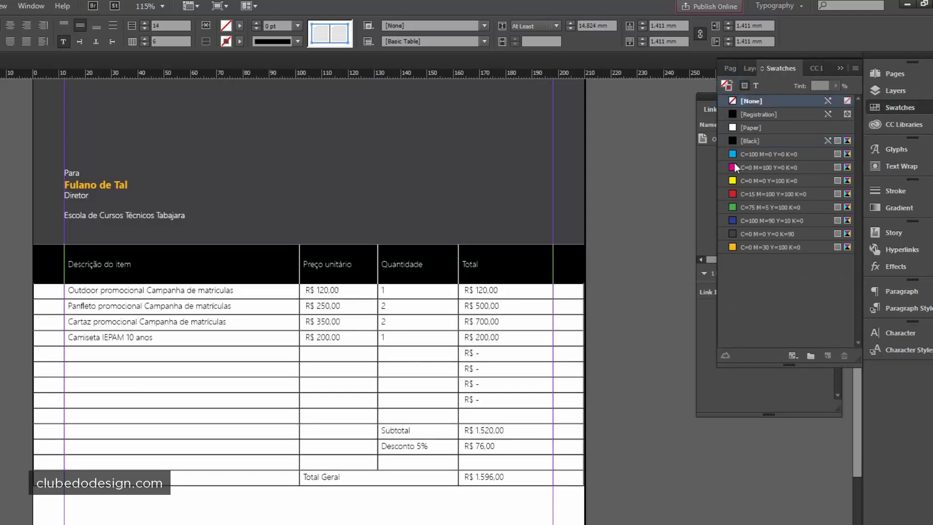
# - Fill the header row with C=0 M=30 Y=100 K=0 orange and make its text [Paper] white
pyautogui.click(734, 247)
pyautogui.click(754, 86)
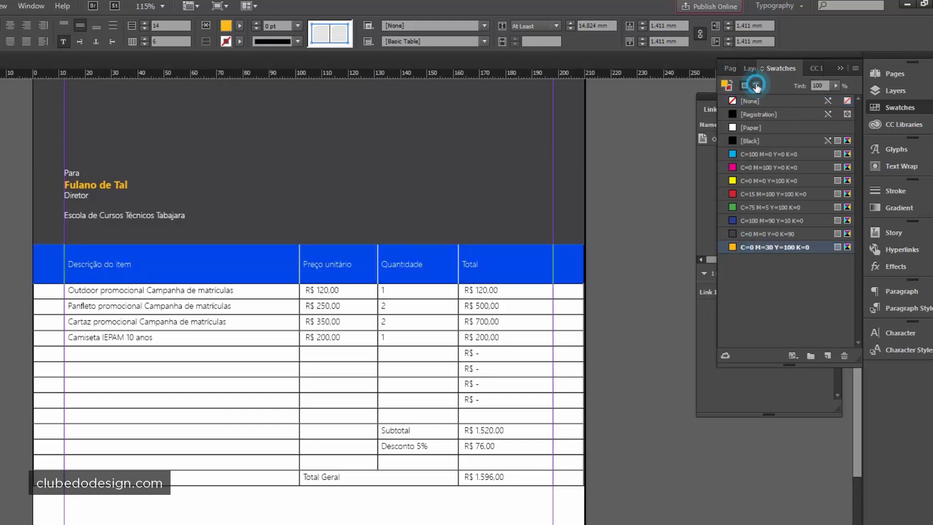
pyautogui.click(733, 127)
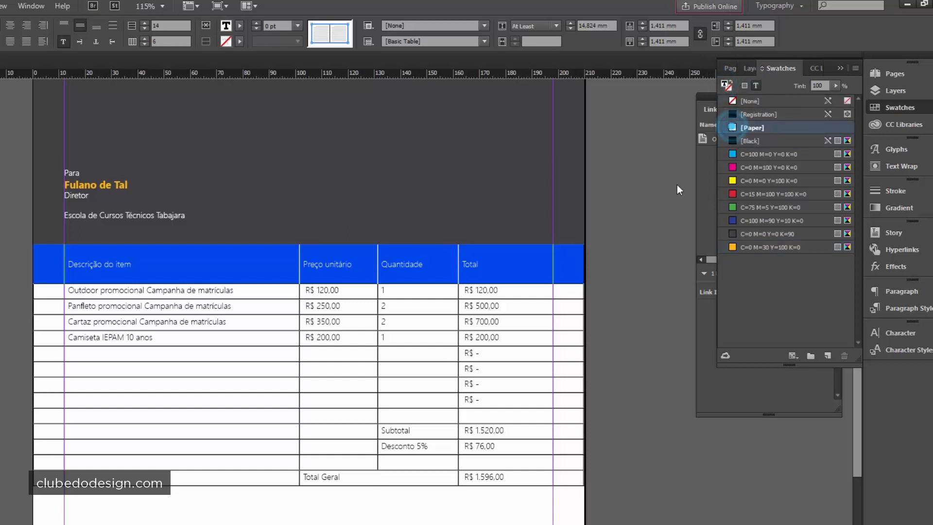
pyautogui.click(509, 273)
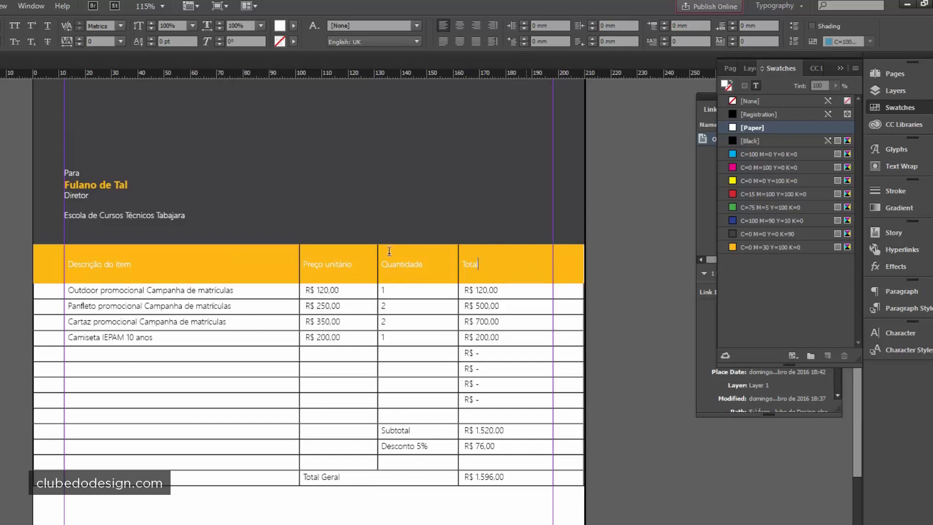
pyautogui.moveTo(53, 263); pyautogui.dragTo(500, 261)
pyautogui.click(413, 273)
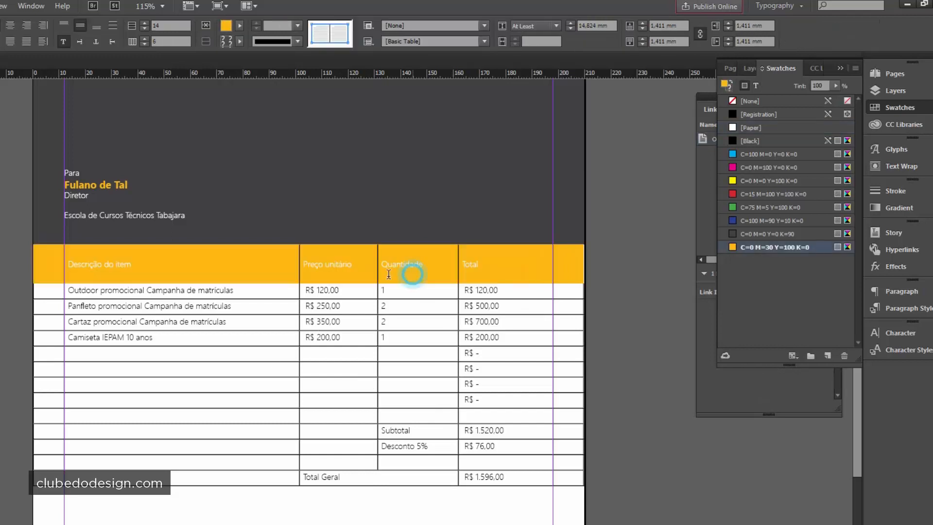
# - Set the table cells' stroke weight to 0 pt, then select the header title text
pyautogui.moveTo(42, 262); pyautogui.dragTo(570, 478)
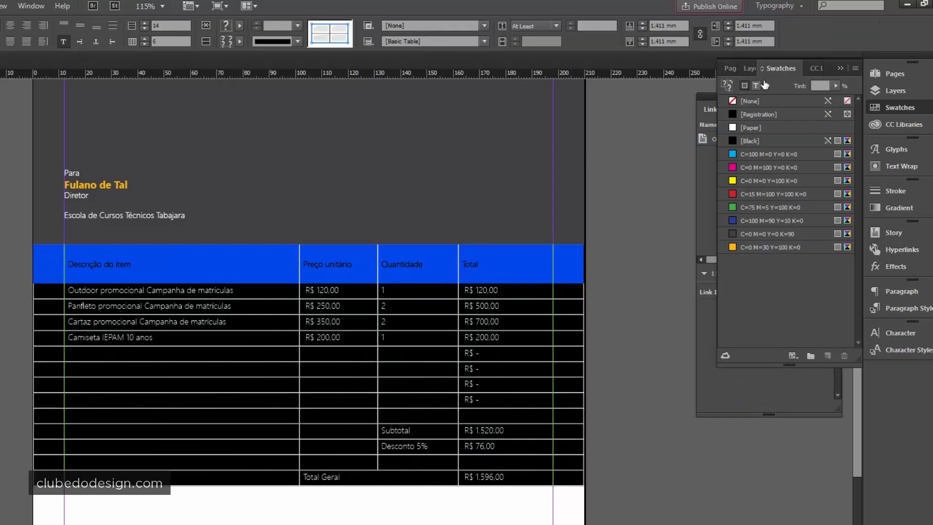
pyautogui.click(897, 193)
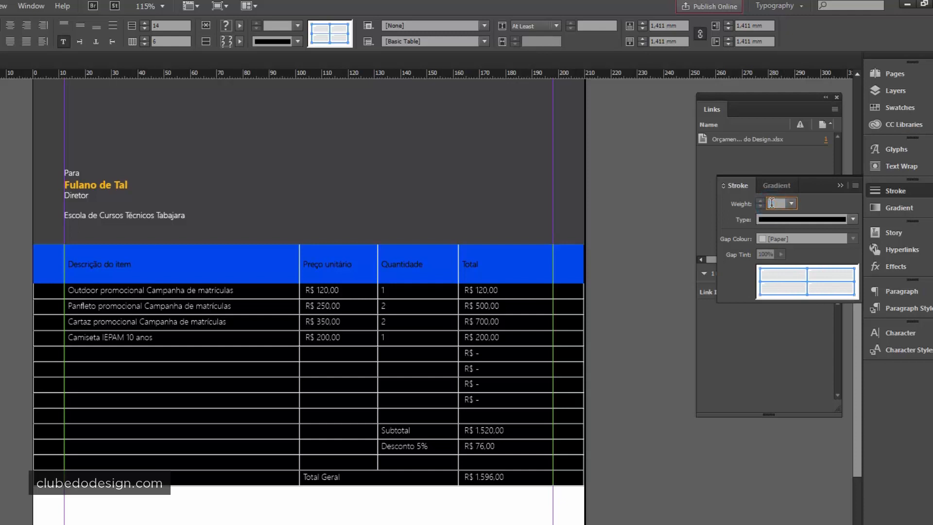
pyautogui.press('Return')
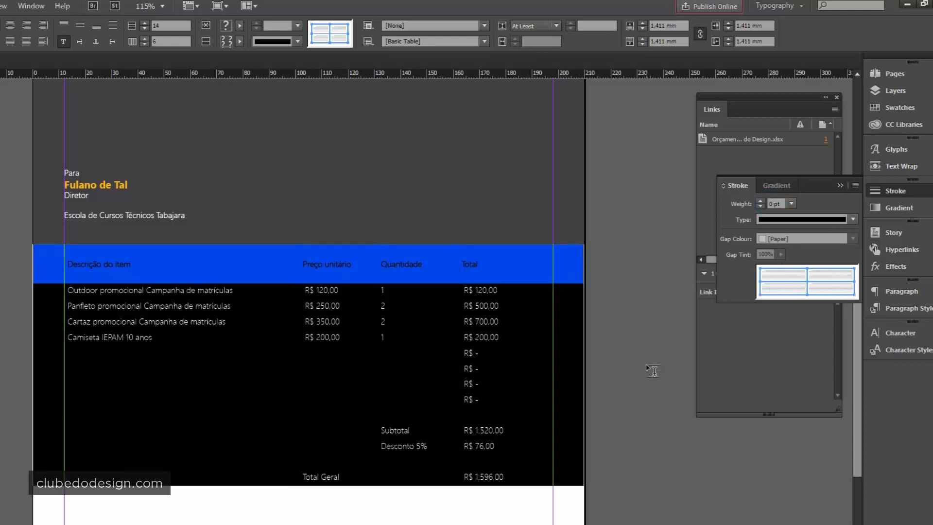
pyautogui.click(342, 290)
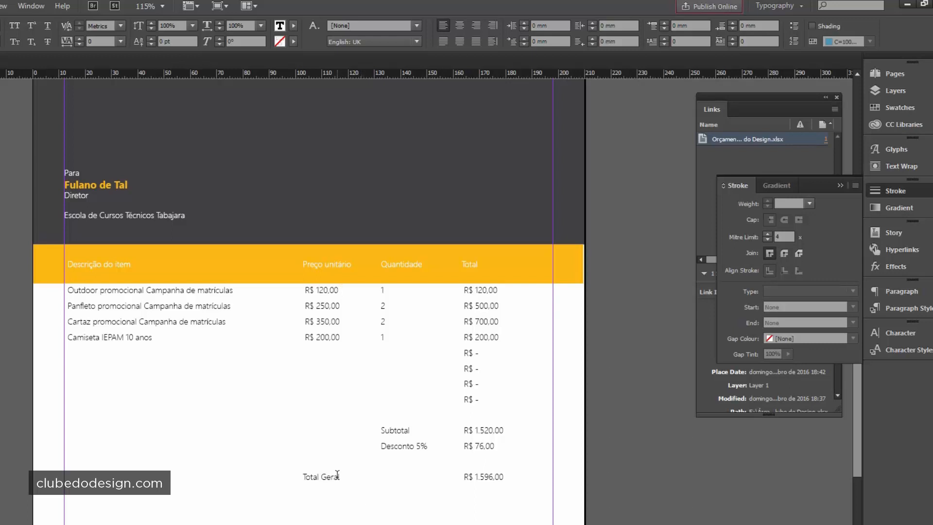
pyautogui.moveTo(72, 270); pyautogui.dragTo(538, 258)
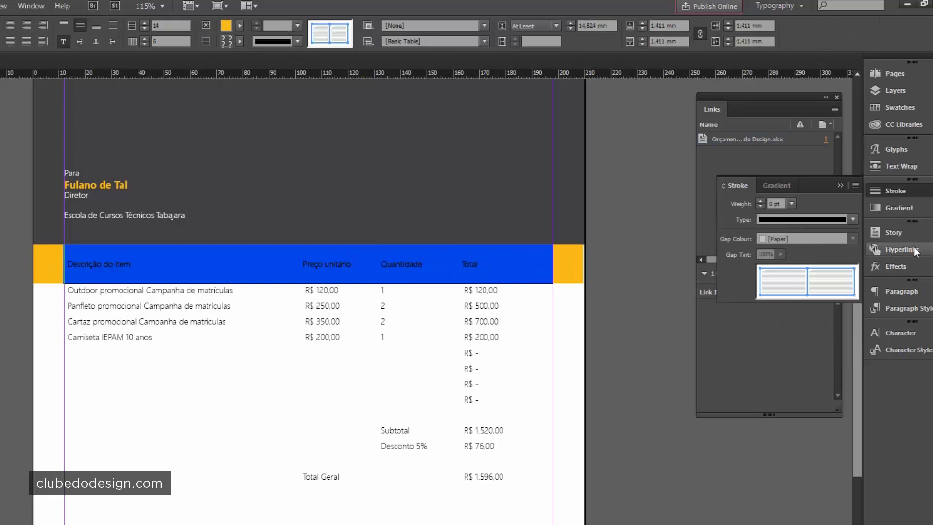
# - Change the header titles to Segoe UI Bold, then reselect the header row cells
pyautogui.click(896, 328)
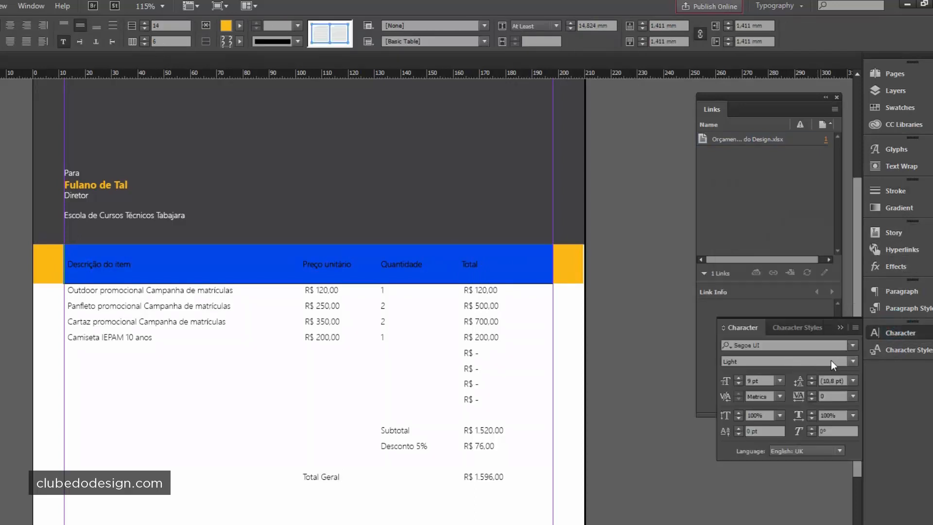
pyautogui.click(851, 362)
pyautogui.click(748, 475)
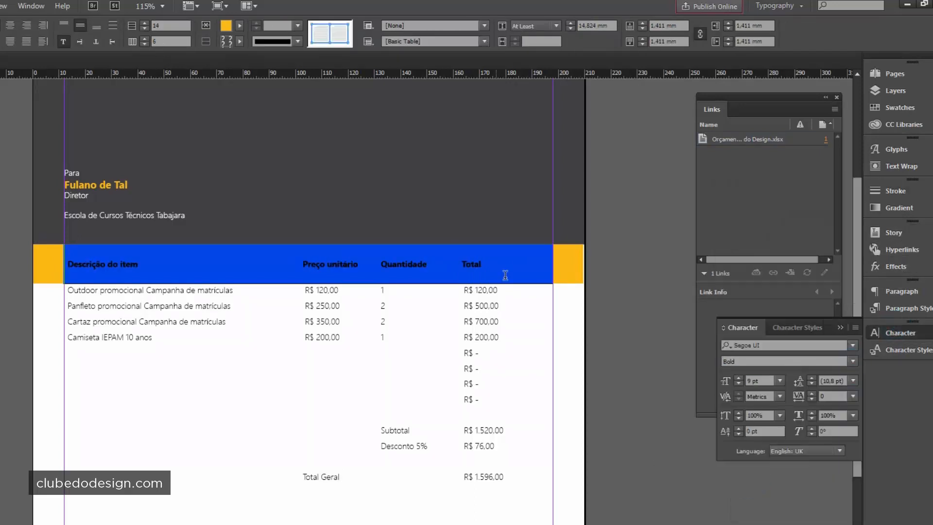
pyautogui.click(398, 273)
pyautogui.click(200, 267)
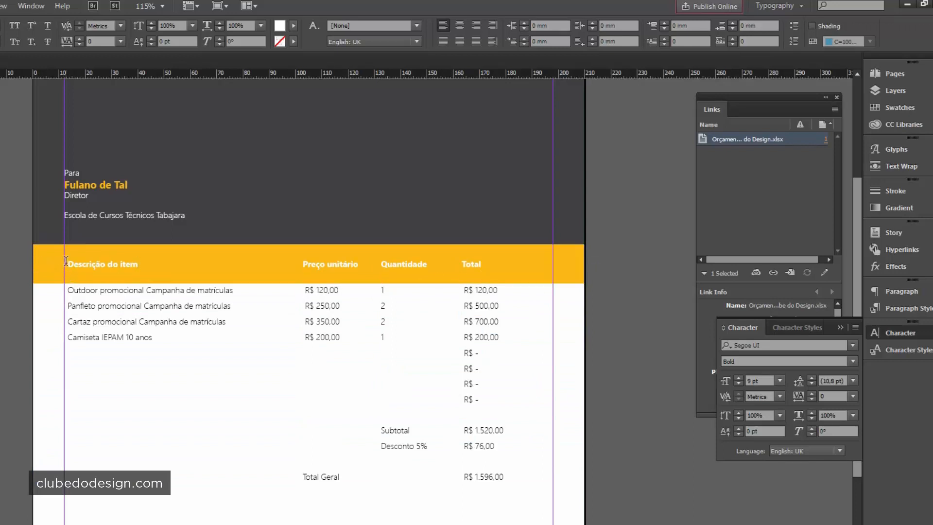
pyautogui.moveTo(66, 260); pyautogui.dragTo(529, 262)
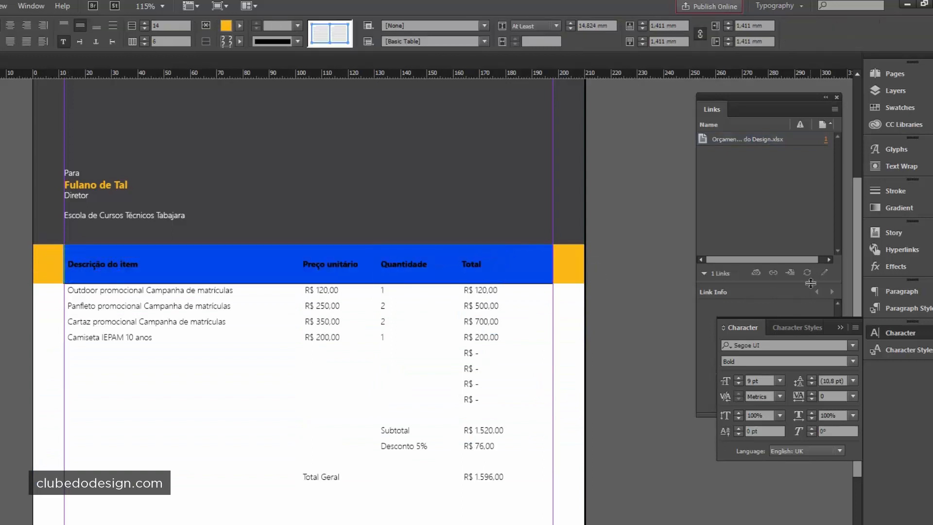
# - Create a new paragraph style from the header formatting named 'Cabeçalho tabela'
pyautogui.click(901, 308)
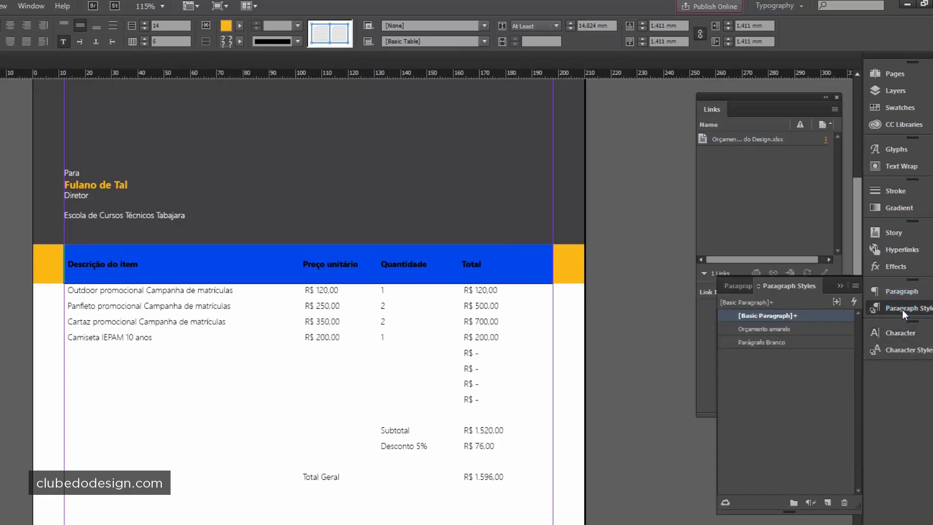
pyautogui.click(827, 503)
pyautogui.click(775, 329)
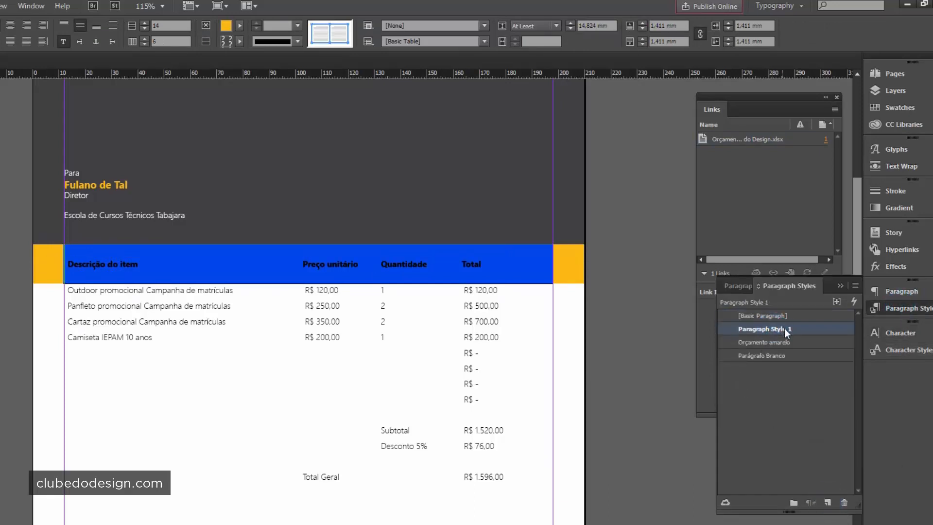
pyautogui.click(784, 328)
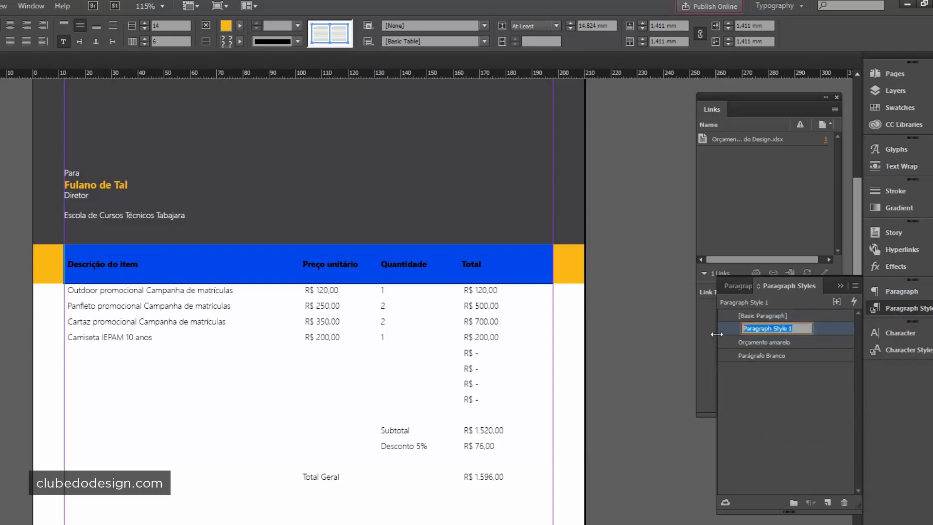
pyautogui.write('cABEÇALHO')
pyautogui.hotkey('ctrl', 'a')
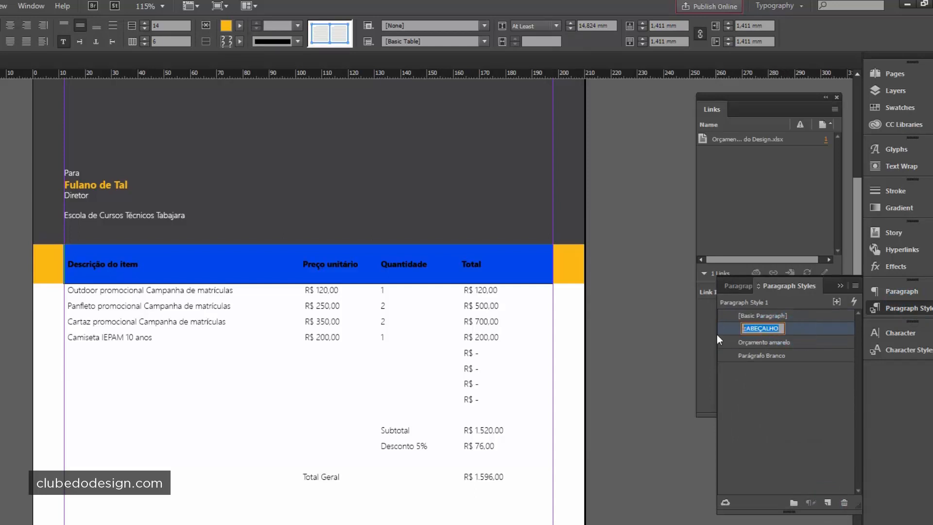
pyautogui.write('Cabeçalho tabela')
pyautogui.press('Return')
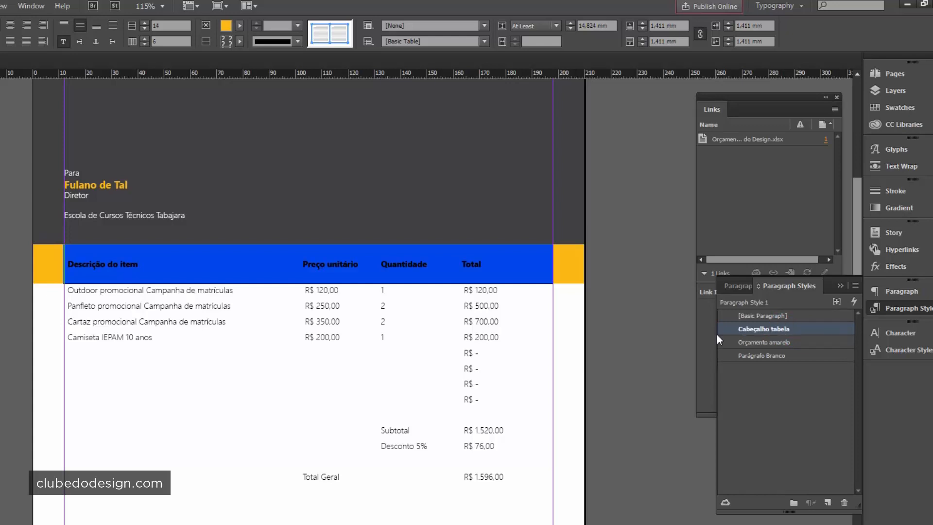
# - Check that the header text uses the Cabeçalho tabela style and reselect the header cells
pyautogui.click(187, 264)
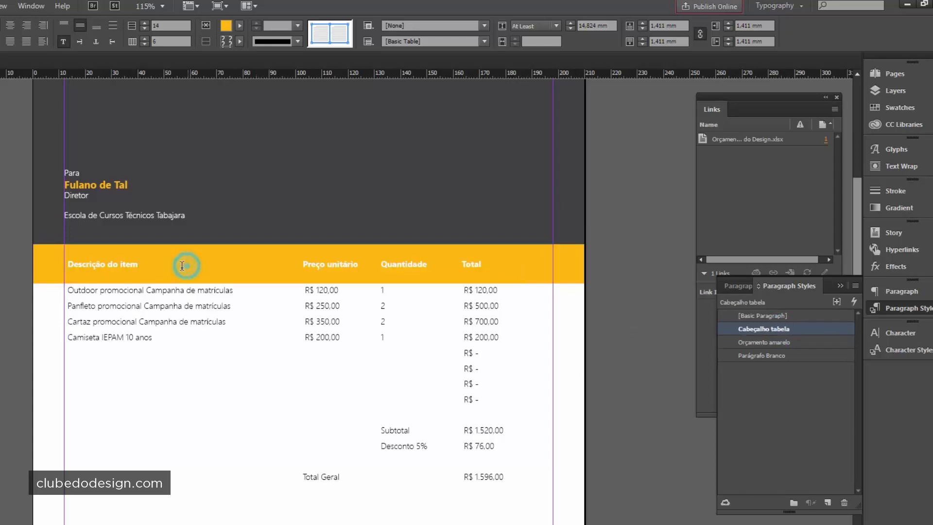
pyautogui.moveTo(49, 264); pyautogui.dragTo(558, 254)
pyautogui.click(114, 265)
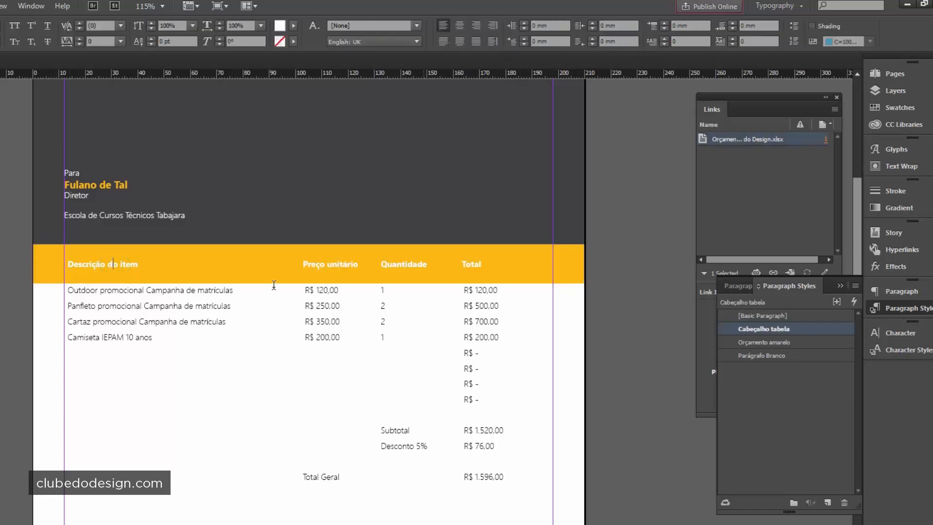
pyautogui.moveTo(45, 261); pyautogui.dragTo(543, 293)
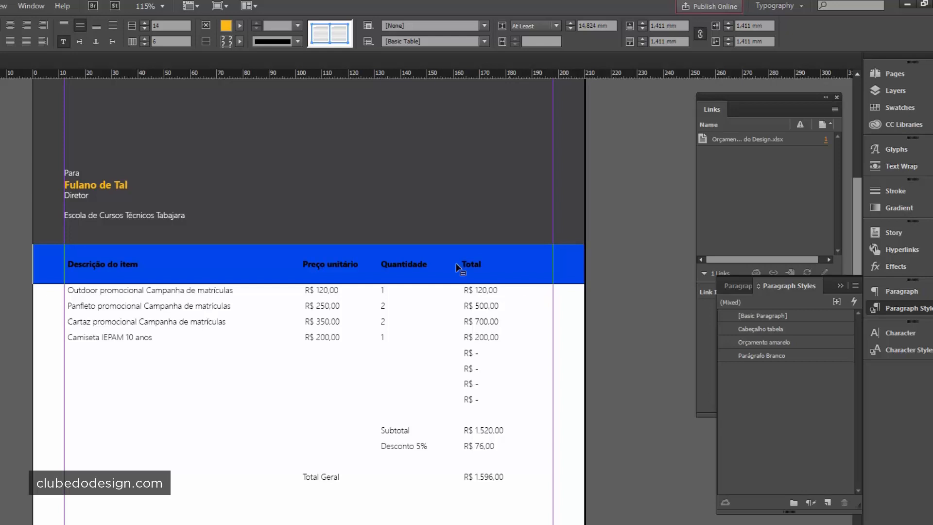
# - Open the Cell Styles panel and dock it beside the Links panel
pyautogui.click(33, 6)
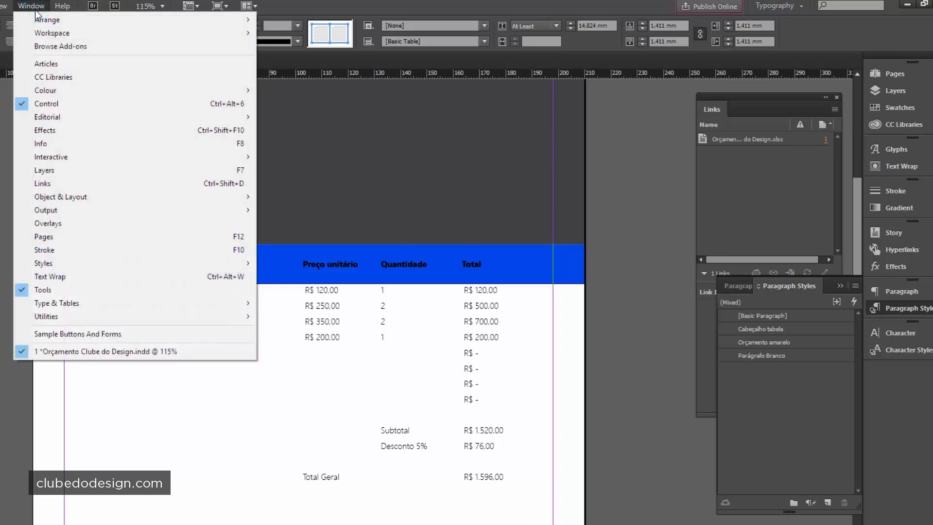
pyautogui.moveTo(97, 303)
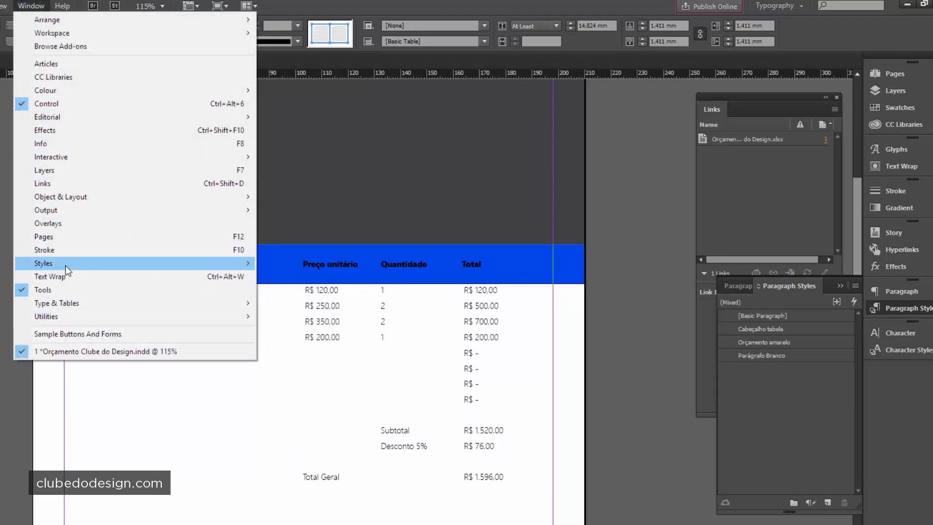
pyautogui.moveTo(74, 265)
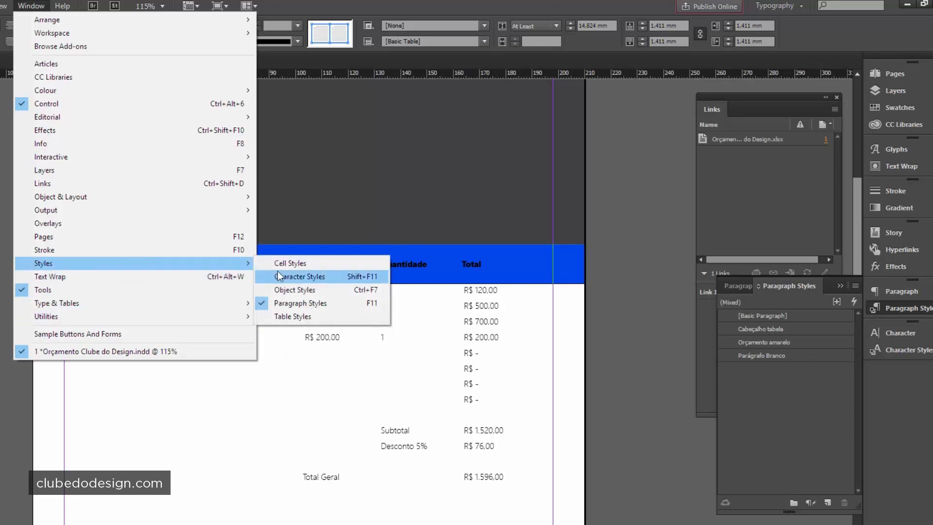
pyautogui.click(304, 264)
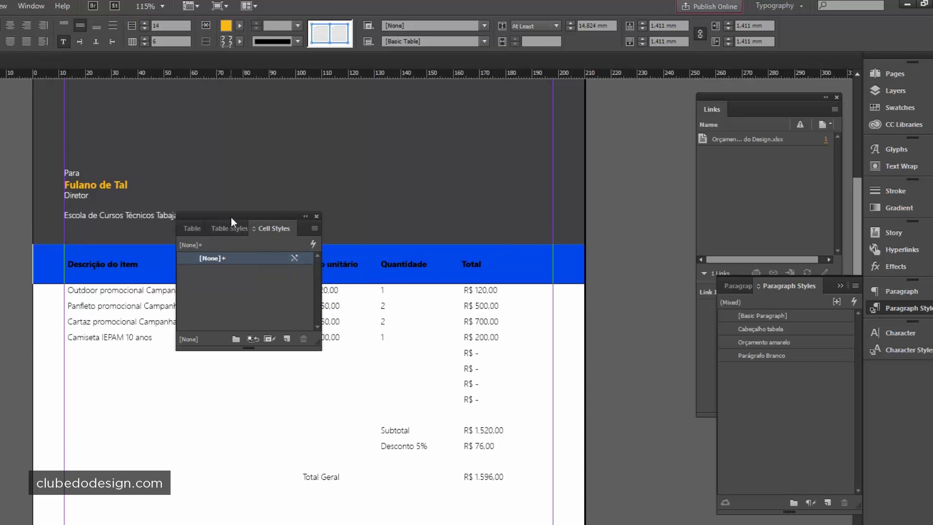
pyautogui.moveTo(231, 217); pyautogui.dragTo(608, 237)
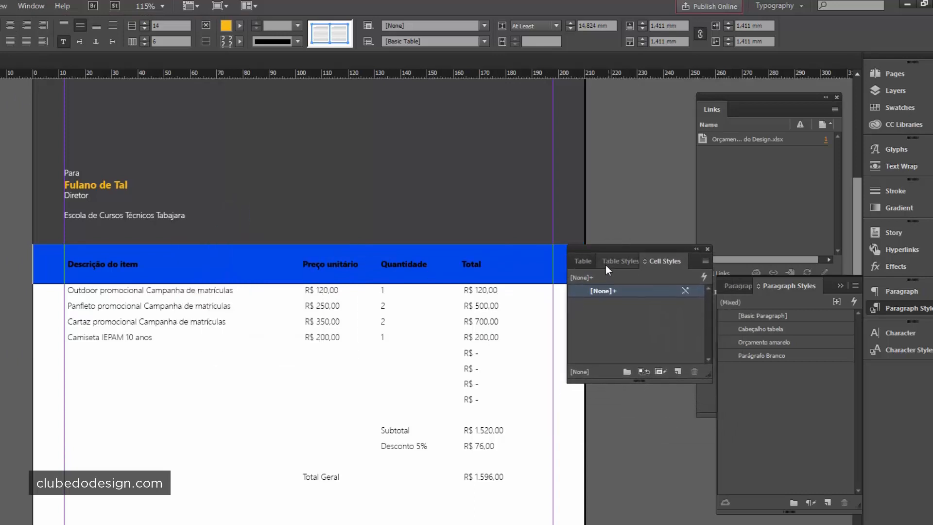
# - Create a new cell style from the header named 'Cabeçalho tabela'
pyautogui.click(677, 371)
pyautogui.click(614, 302)
pyautogui.click(619, 305)
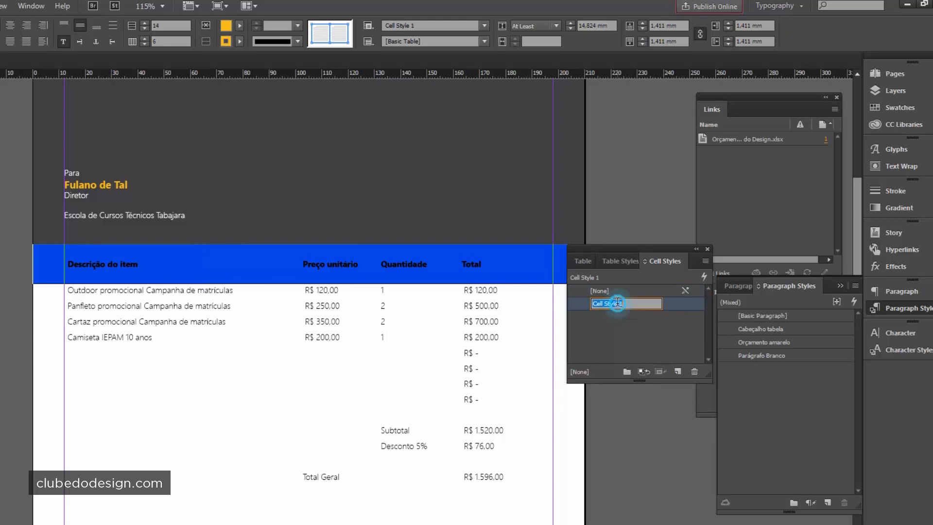
pyautogui.write('Cabeçalho tabela')
pyautogui.press('Return')
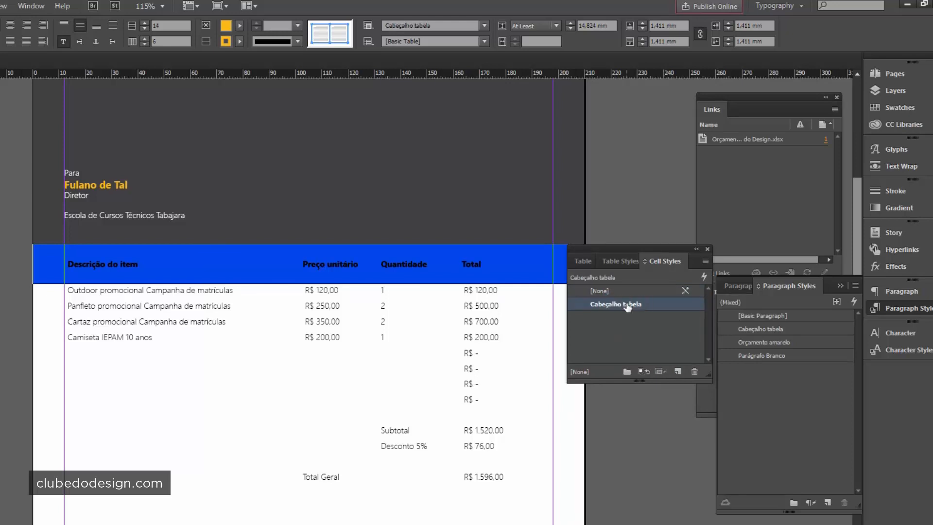
# - Clear the header row's cell style and reapply Cabeçalho tabela, then select the body rows
pyautogui.click(209, 290)
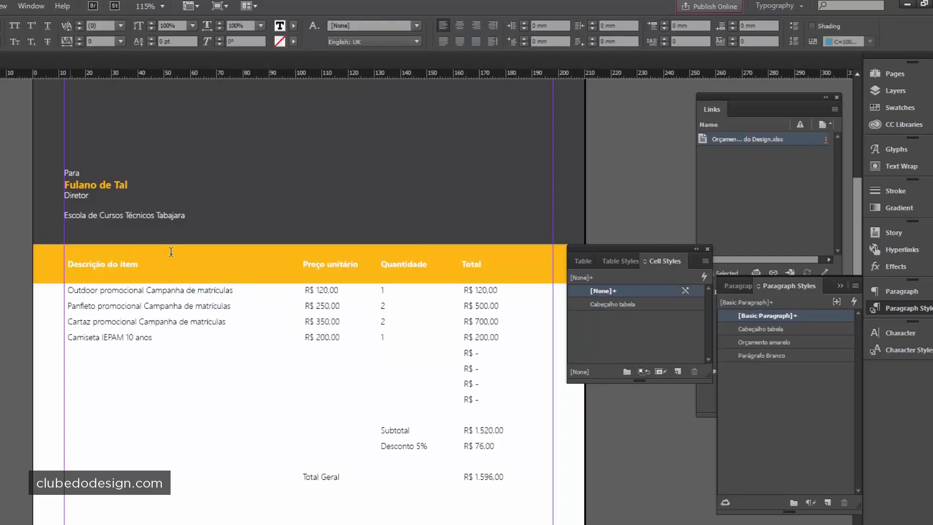
pyautogui.click(31, 264)
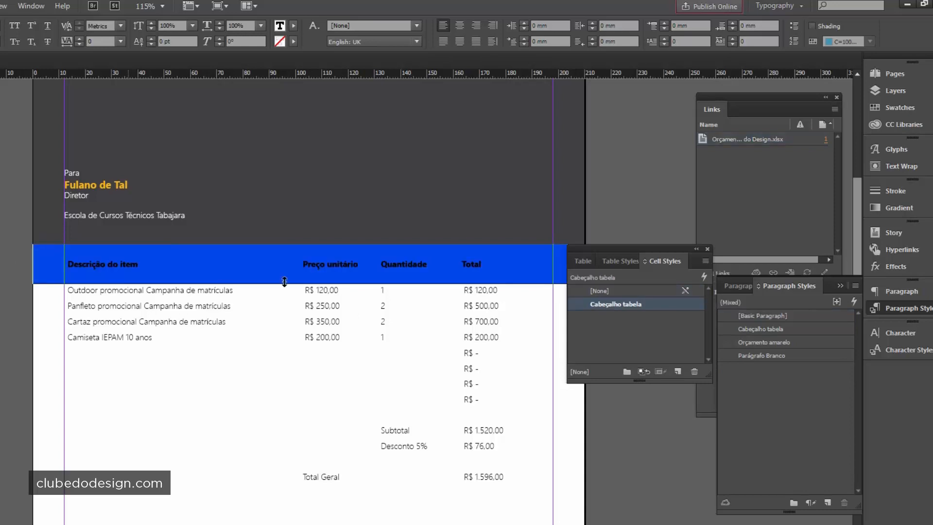
pyautogui.click(636, 291)
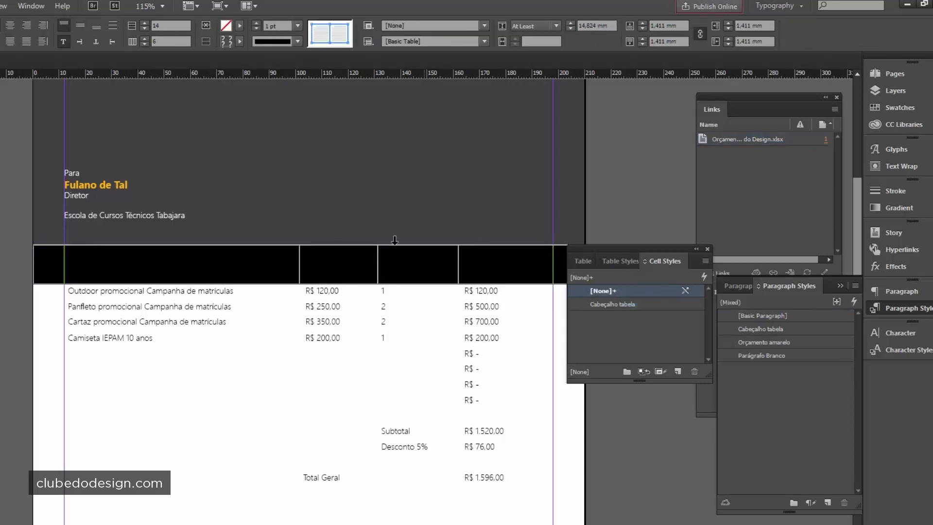
pyautogui.click(194, 263)
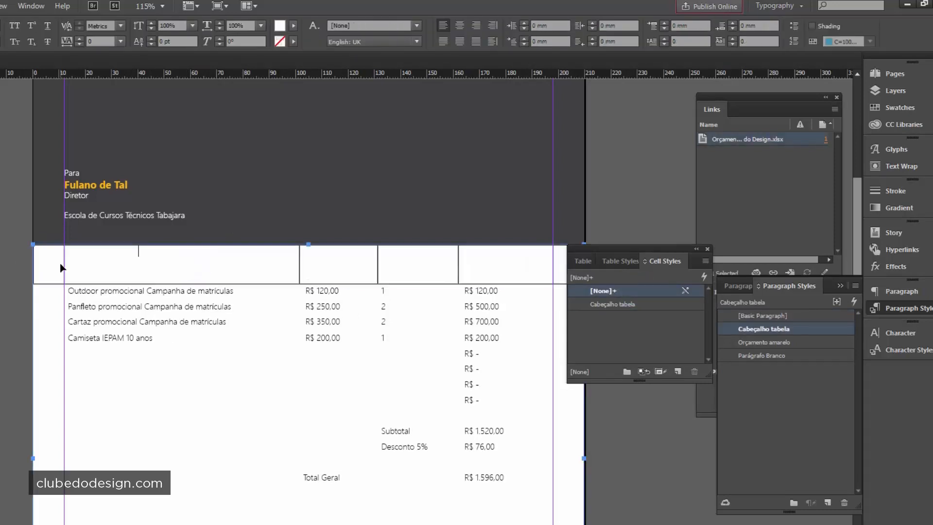
pyautogui.click(33, 264)
pyautogui.click(623, 291)
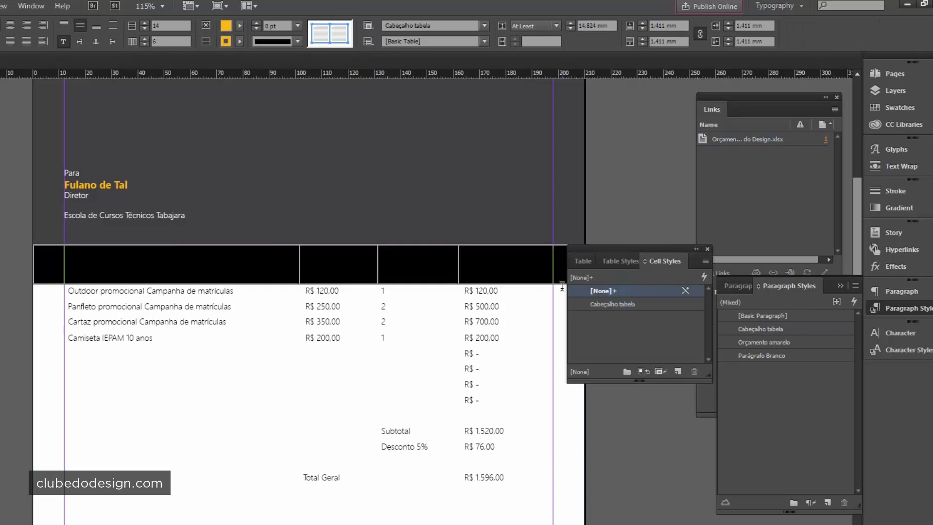
pyautogui.click(640, 304)
pyautogui.click(323, 264)
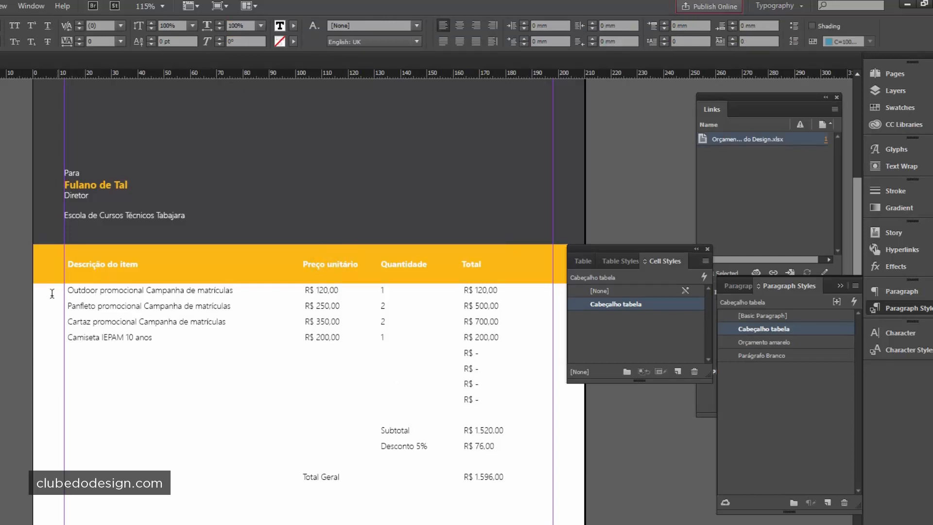
pyautogui.moveTo(49, 288); pyautogui.dragTo(573, 476)
# - Select the whole table body below the header, down to Total Geral
pyautogui.scroll(-1, 573, 477)
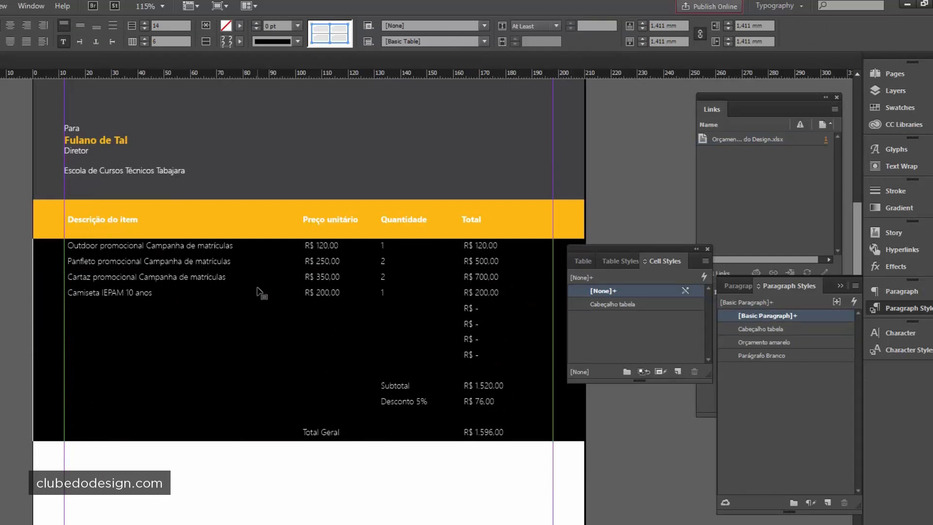
pyautogui.scroll(-3, 258, 292)
pyautogui.click(105, 94)
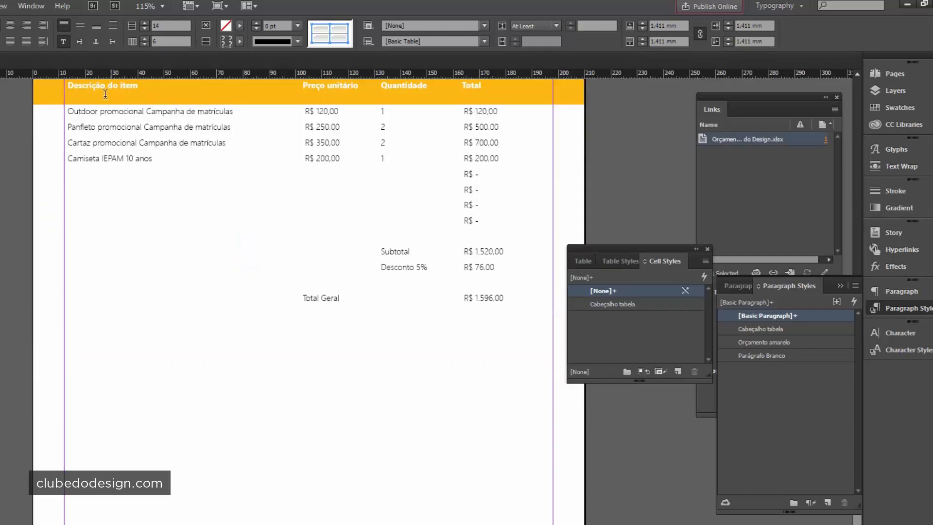
pyautogui.moveTo(68, 122); pyautogui.dragTo(496, 294)
pyautogui.click(322, 306)
pyautogui.click(47, 106)
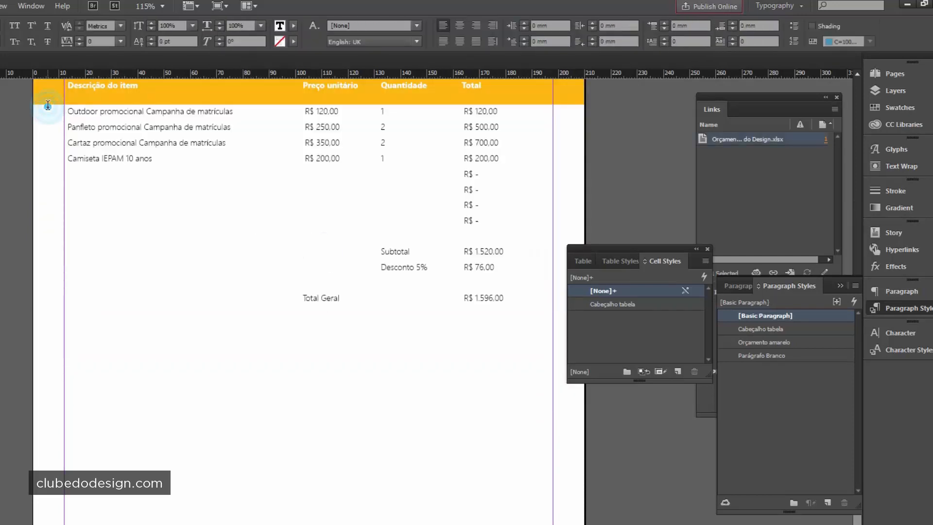
pyautogui.moveTo(47, 106); pyautogui.dragTo(565, 295)
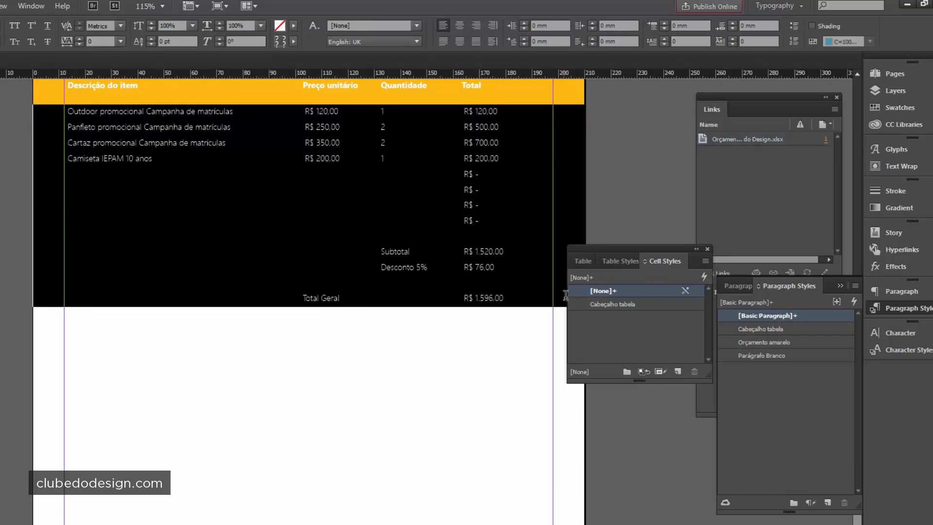
pyautogui.scroll(3, 461, 387)
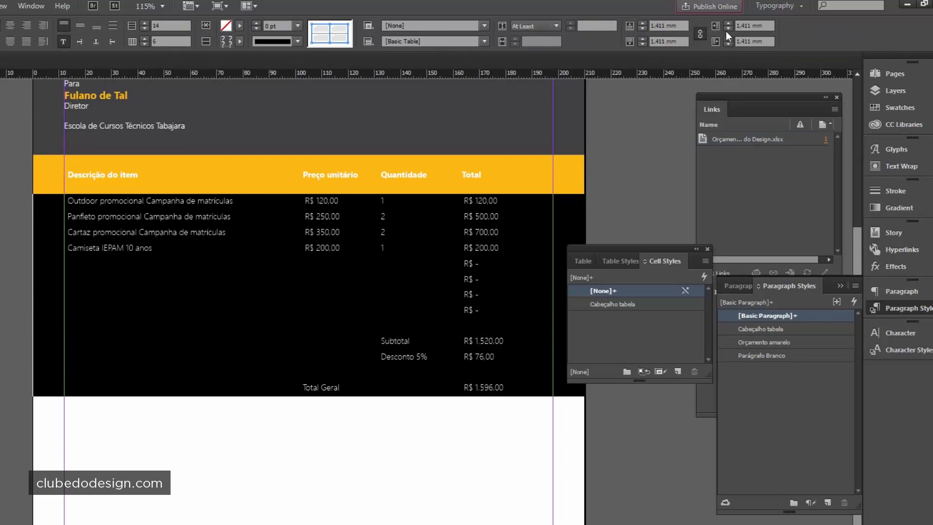
# - Switch the body row height to Exactly and raise it from 2 mm to 8 mm
pyautogui.click(559, 25)
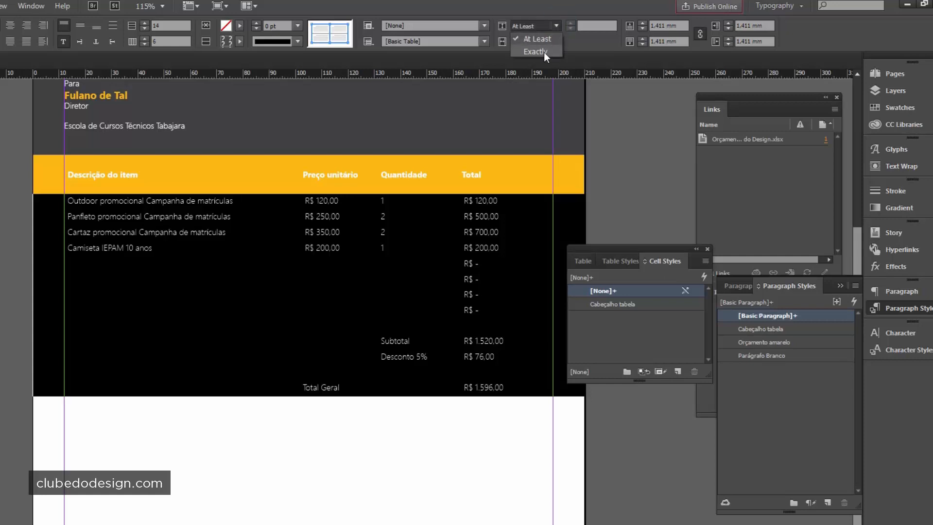
pyautogui.click(544, 51)
pyautogui.click(576, 24)
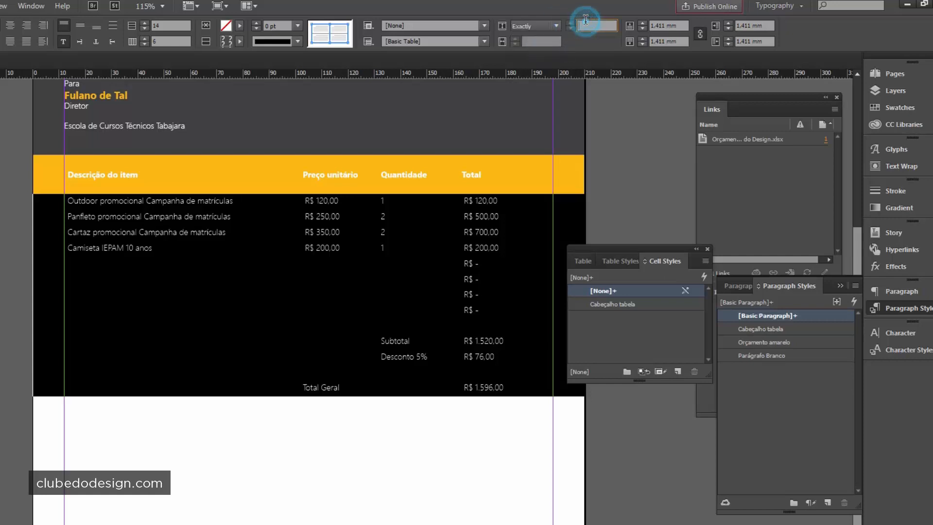
pyautogui.write('2')
pyautogui.press('Return')
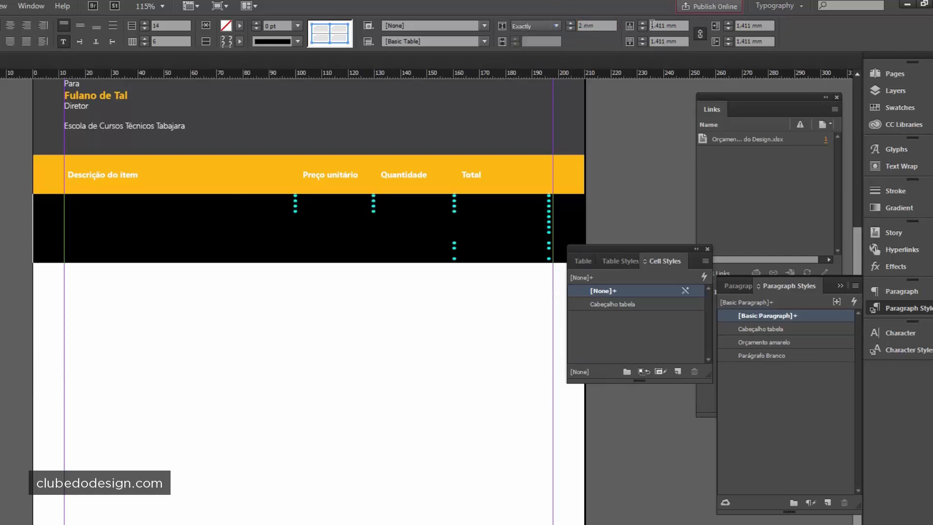
pyautogui.click(572, 22)
pyautogui.click(572, 22)
pyautogui.click(572, 23)
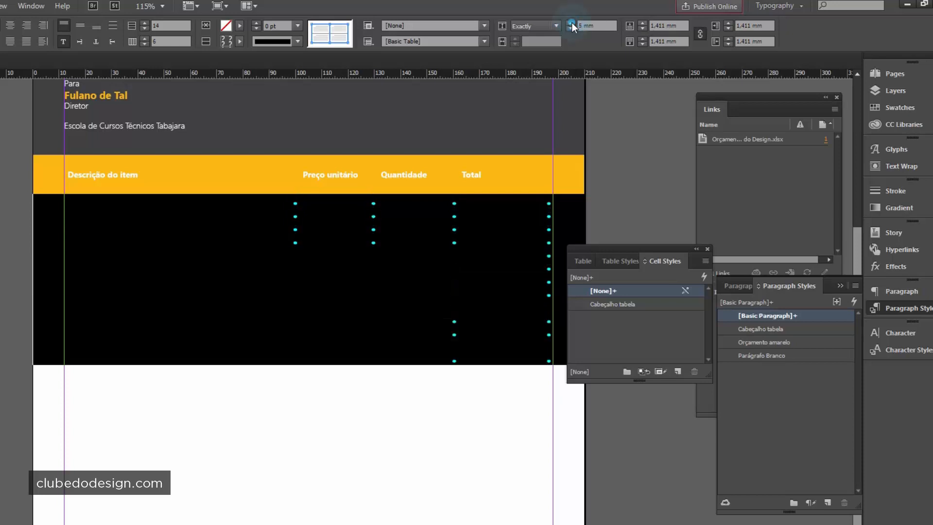
pyautogui.click(572, 22)
pyautogui.click(571, 22)
pyautogui.click(571, 23)
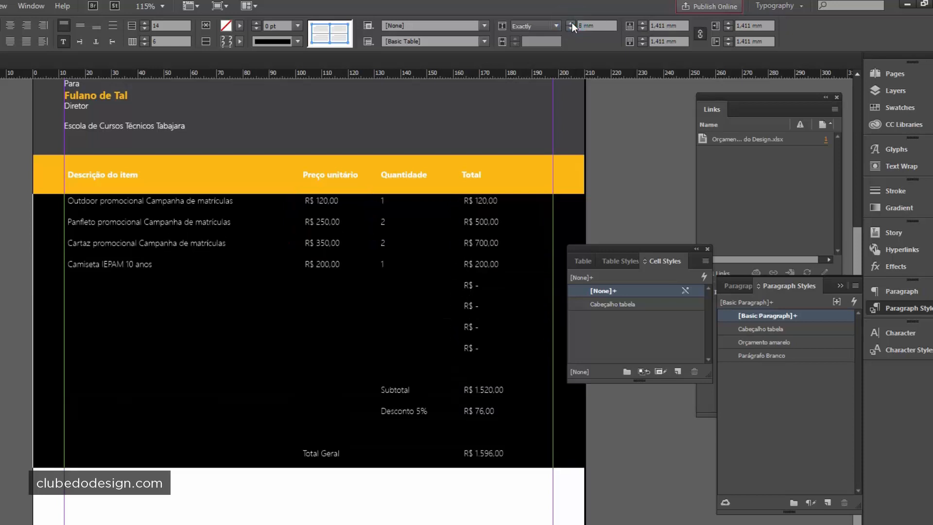
pyautogui.click(571, 23)
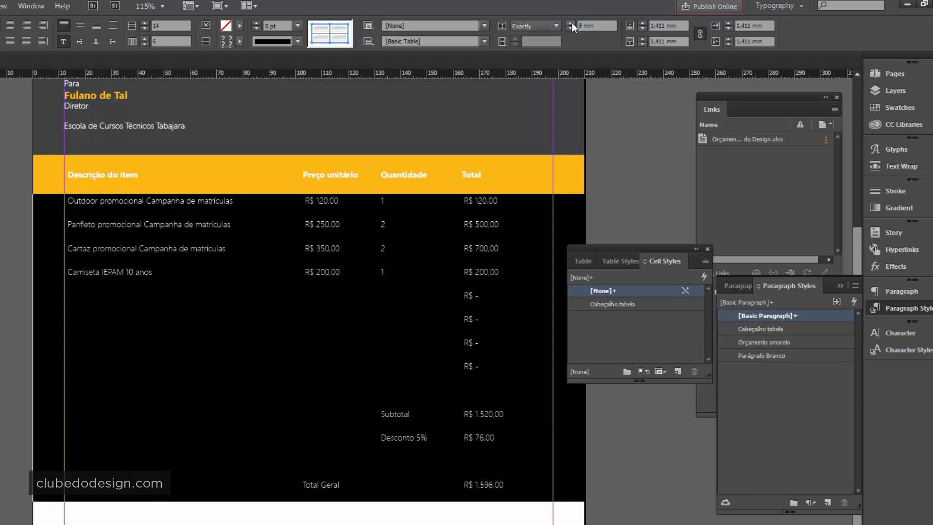
# - Set the body rows to exactly 9 mm and centre their text vertically
pyautogui.scroll(-3, 401, 240)
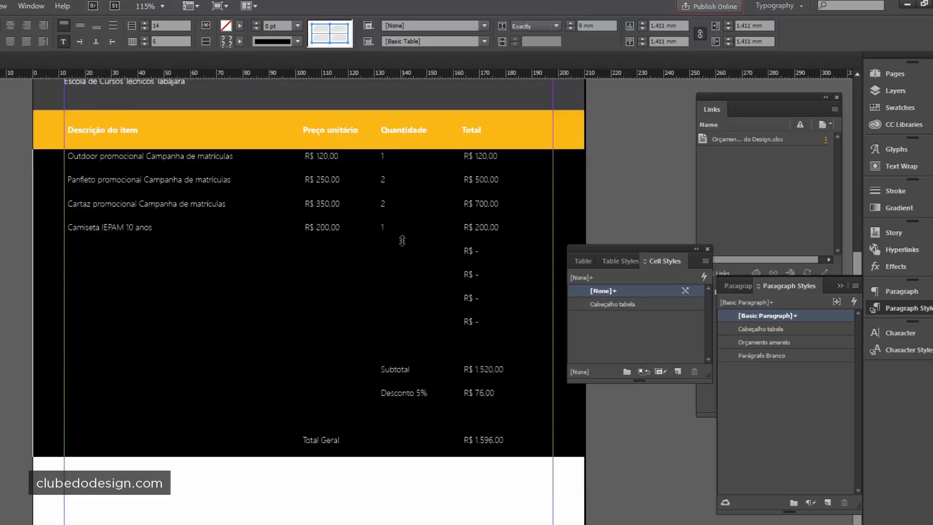
pyautogui.scroll(2, 402, 240)
pyautogui.scroll(1, 402, 240)
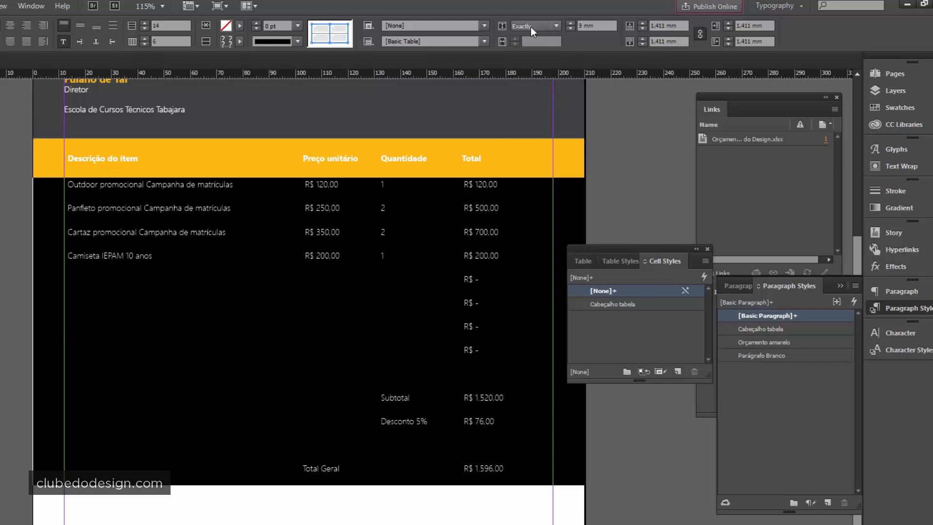
pyautogui.click(597, 27)
pyautogui.click(80, 25)
# - Move the styles panel aside, select the empty right-edge column cells, and show the Stroke panel
pyautogui.click(379, 263)
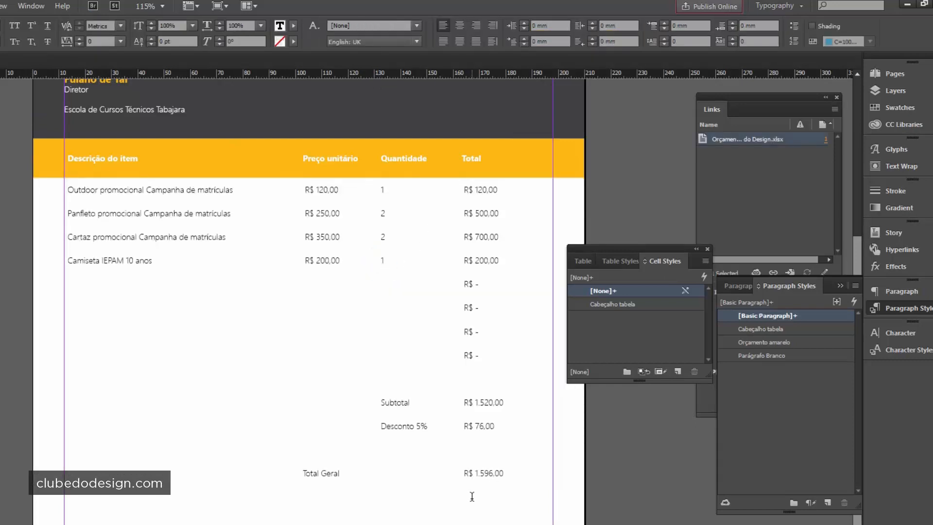
pyautogui.moveTo(48, 188); pyautogui.dragTo(40, 299)
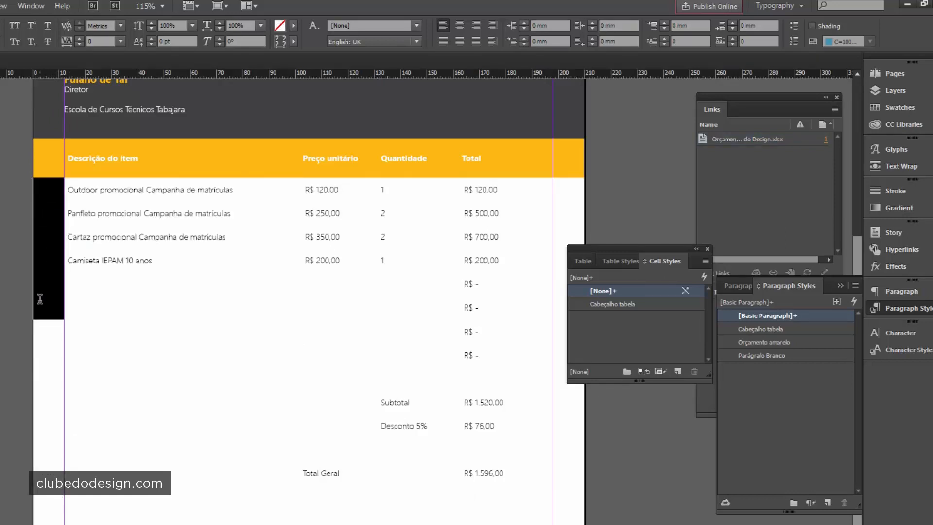
pyautogui.click(488, 351)
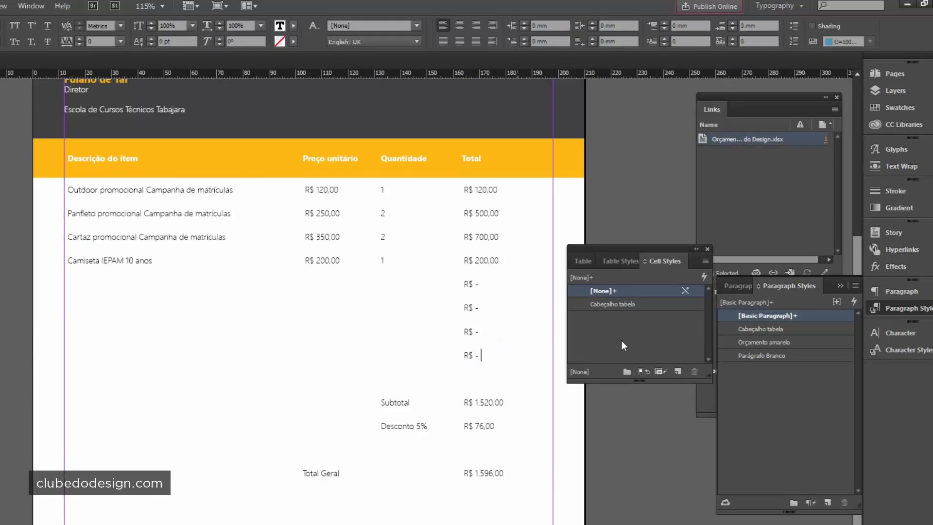
pyautogui.moveTo(655, 246); pyautogui.dragTo(737, 174)
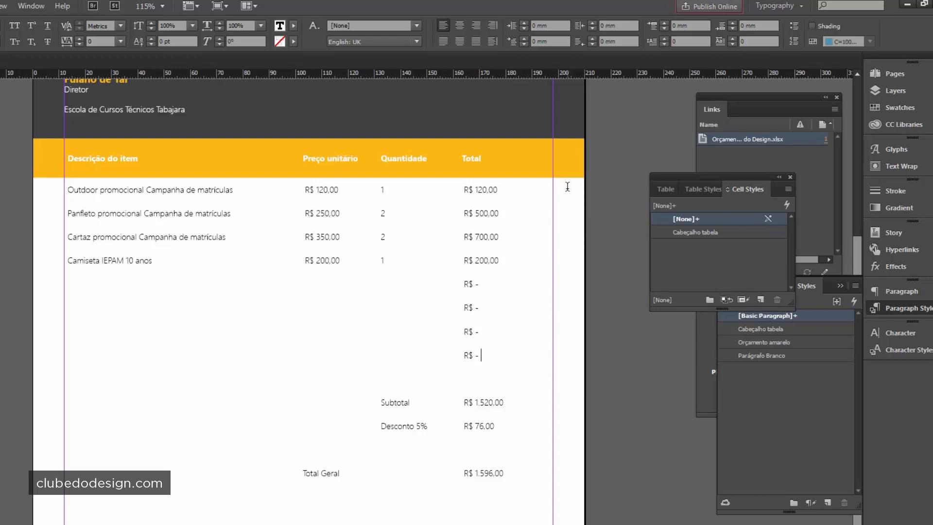
pyautogui.moveTo(568, 187); pyautogui.dragTo(568, 359)
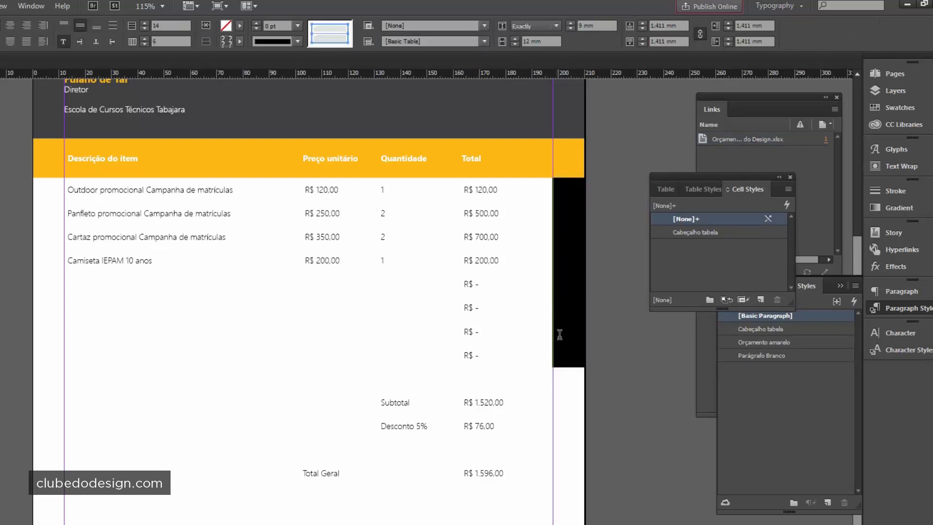
pyautogui.click(884, 190)
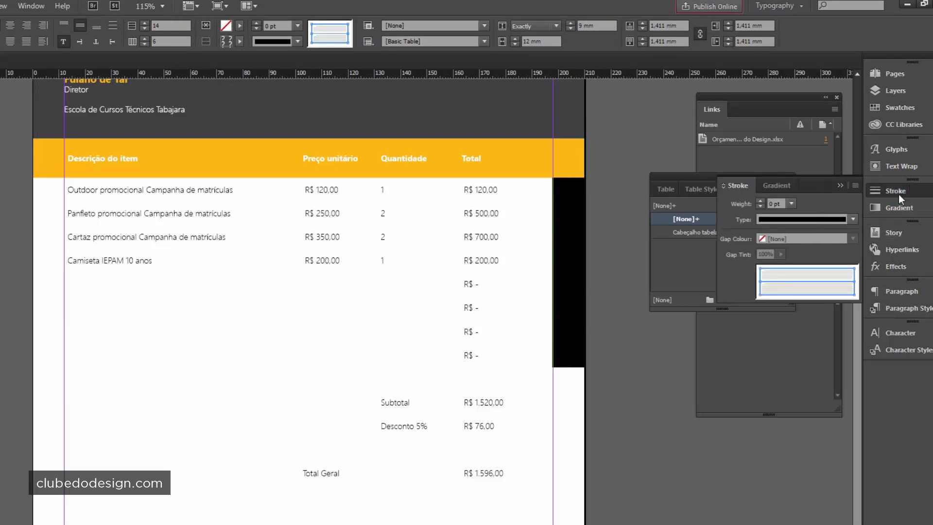
# - Apply a 1 pt stroke to the top and inner borders of the selected right-edge cells
pyautogui.click(800, 268)
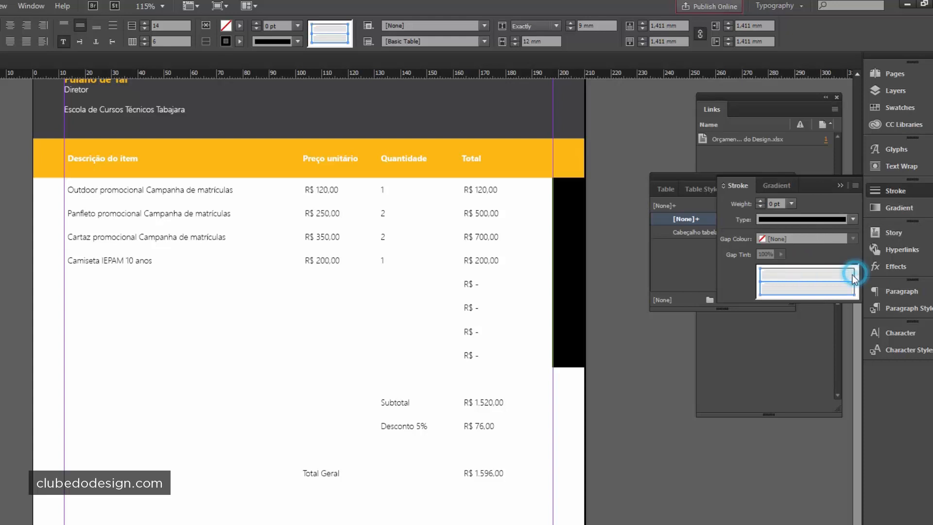
pyautogui.click(759, 276)
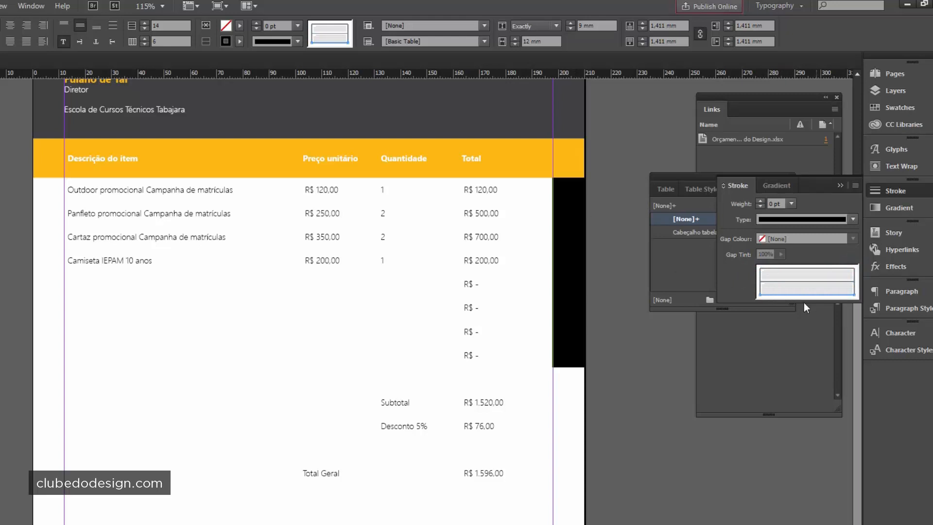
pyautogui.click(788, 280)
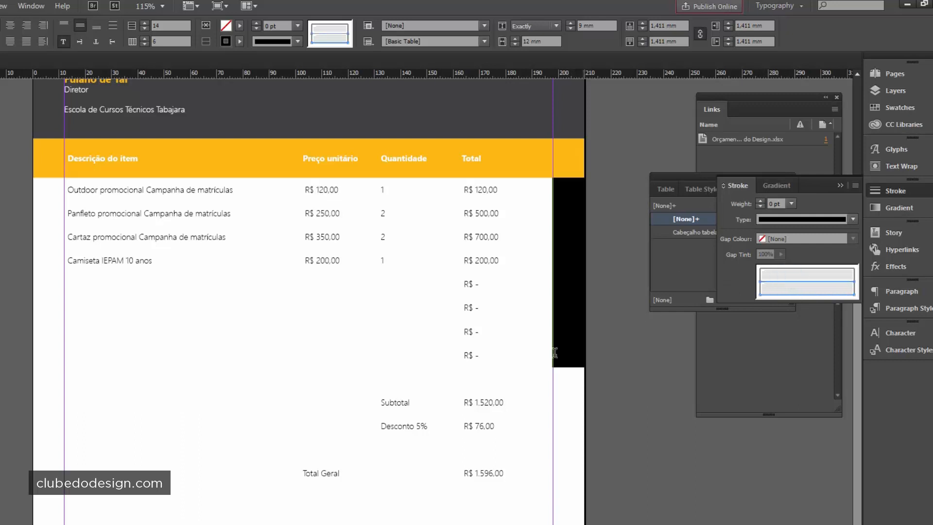
pyautogui.click(777, 203)
pyautogui.press('Return')
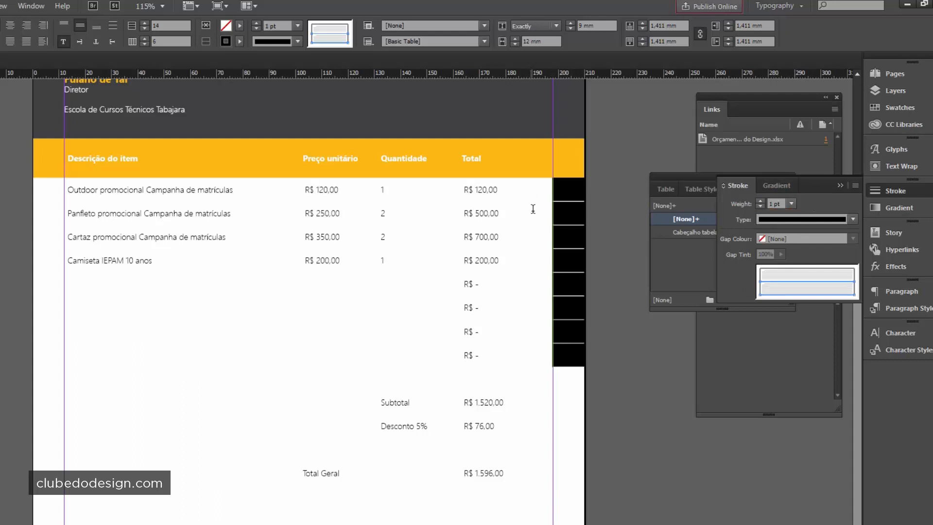
# - Reselect the right-margin column cells and extend the 1 pt stroke to every border
pyautogui.click(552, 210)
pyautogui.click(569, 356)
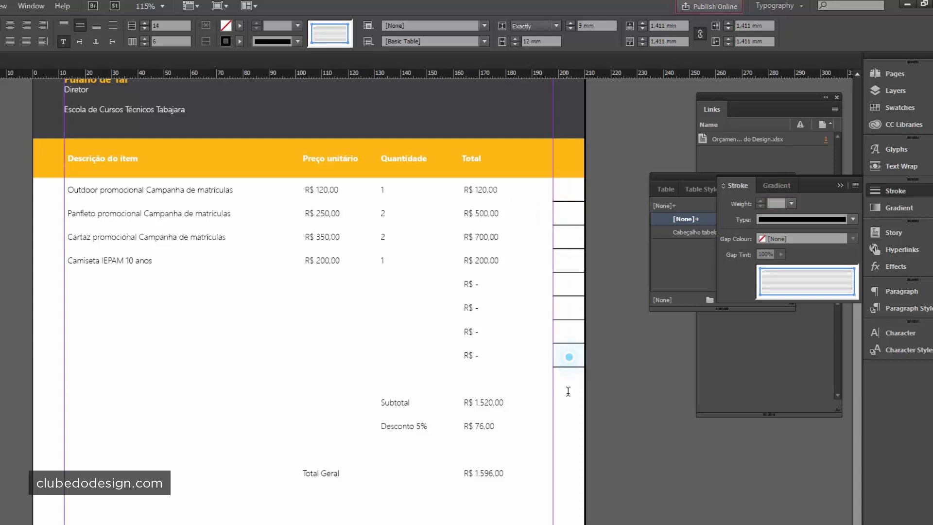
pyautogui.moveTo(566, 188); pyautogui.dragTo(573, 357)
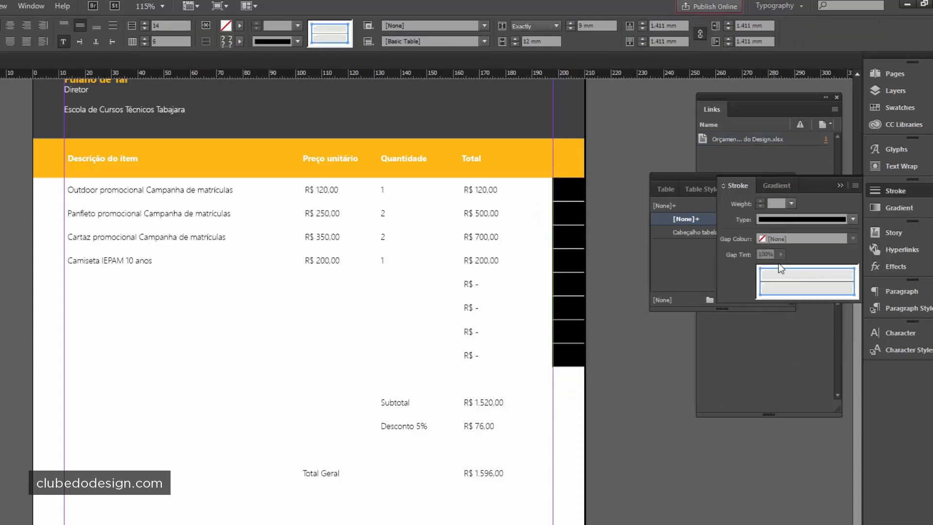
pyautogui.click(759, 273)
pyautogui.click(855, 273)
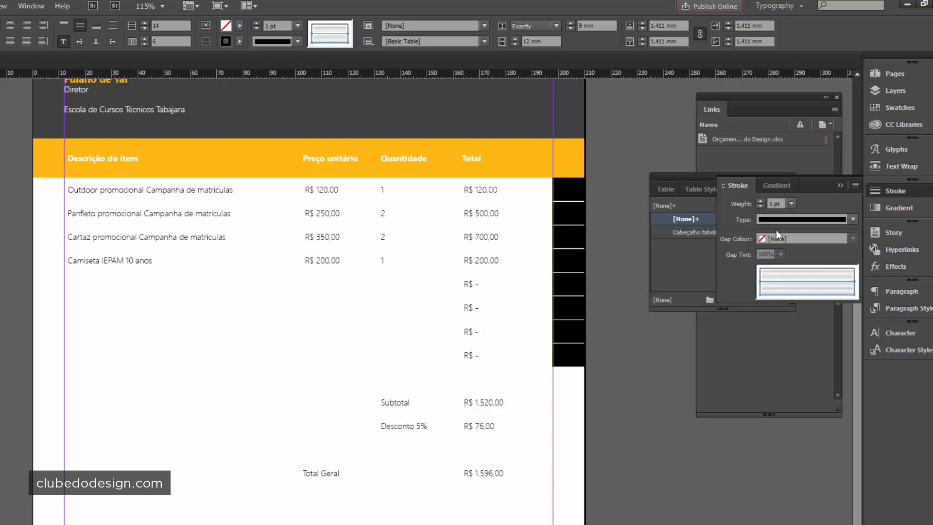
pyautogui.click(766, 218)
pyautogui.click(768, 220)
pyautogui.click(910, 109)
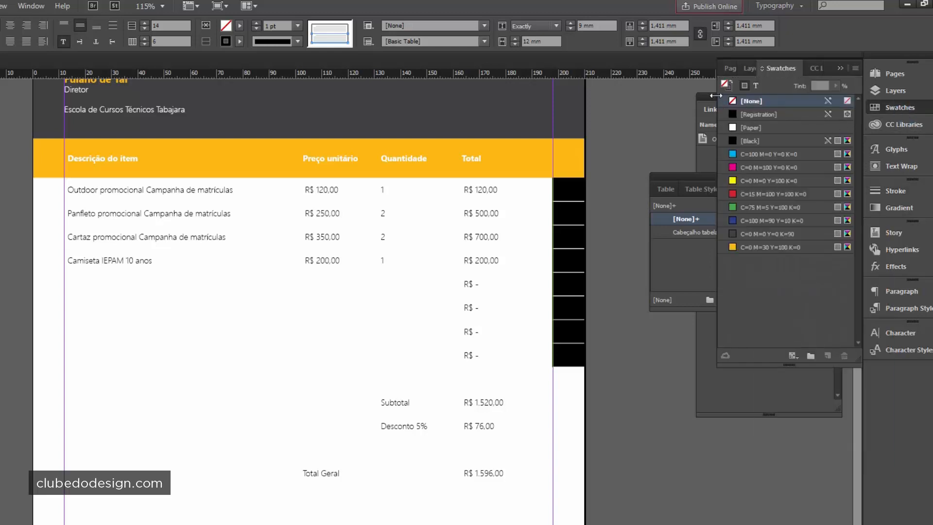
# - Colour the right-margin cell lines orange C=0 M=30 Y=100 K=0
pyautogui.click(732, 89)
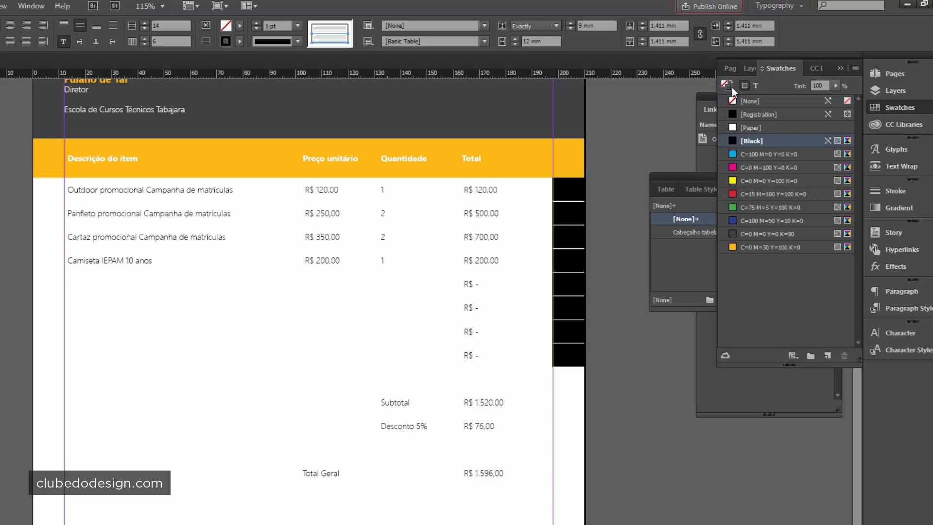
pyautogui.click(732, 248)
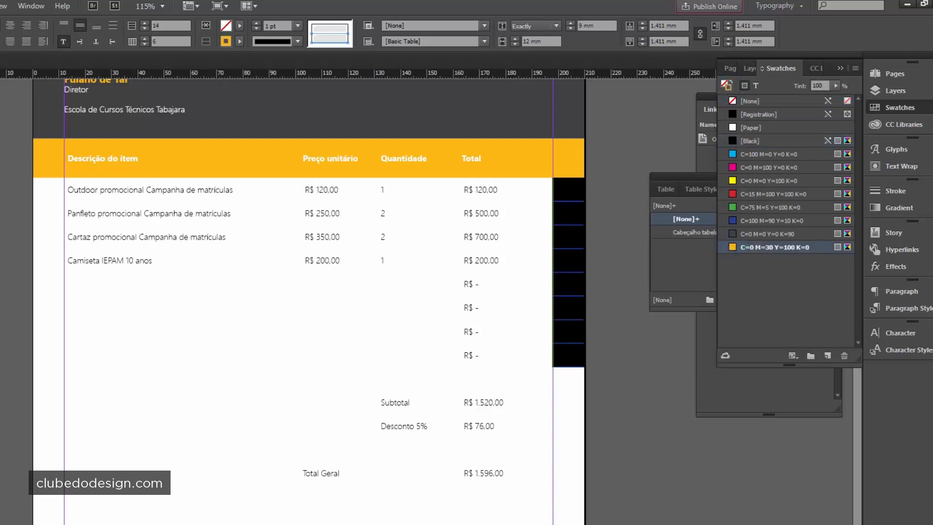
pyautogui.press('Escape')
pyautogui.hotkey('ctrl', 'shift', 'a')
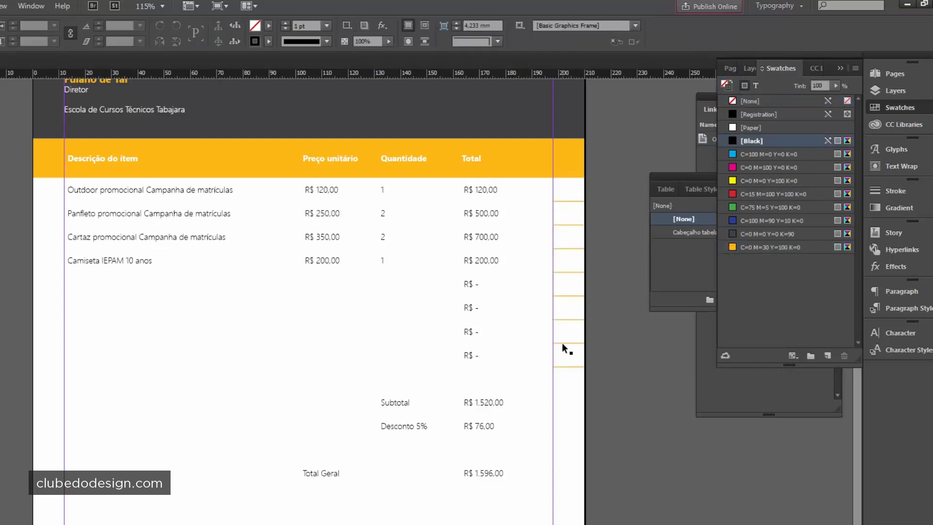
# - Give the right-margin cells 1.5 pt row lines with 0 pt left and right borders
pyautogui.doubleClick(564, 216)
pyautogui.moveTo(565, 190); pyautogui.dragTo(582, 371)
pyautogui.click(900, 190)
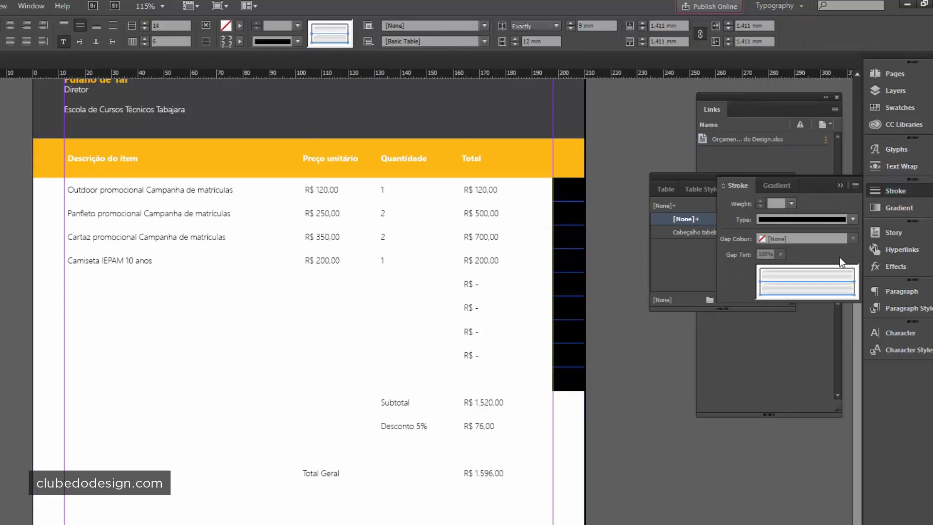
pyautogui.click(773, 202)
pyautogui.click(568, 189)
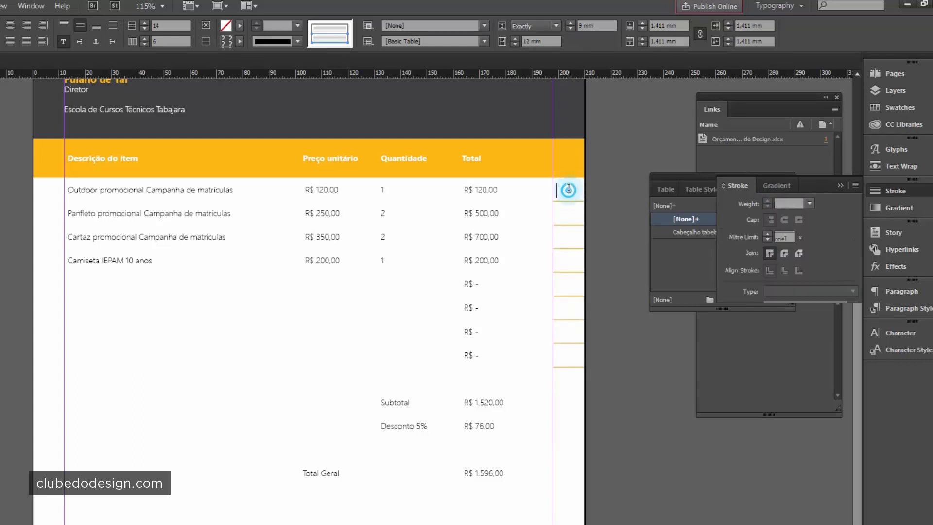
pyautogui.moveTo(569, 188); pyautogui.dragTo(572, 355)
pyautogui.click(772, 204)
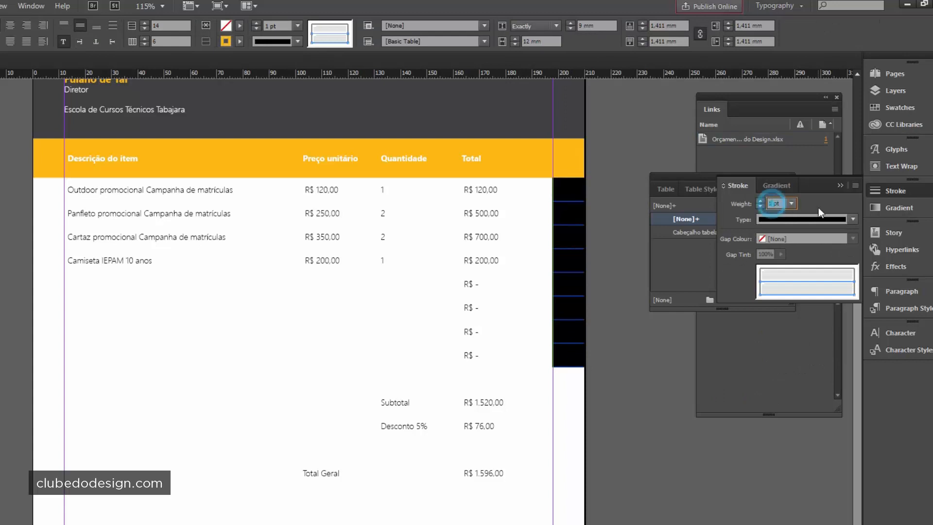
pyautogui.write('0')
pyautogui.press('Return')
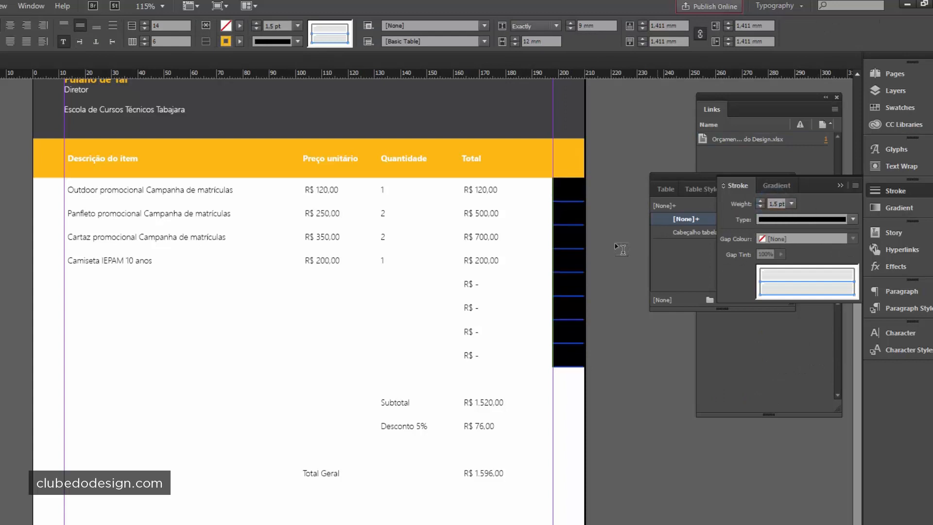
pyautogui.click(564, 221)
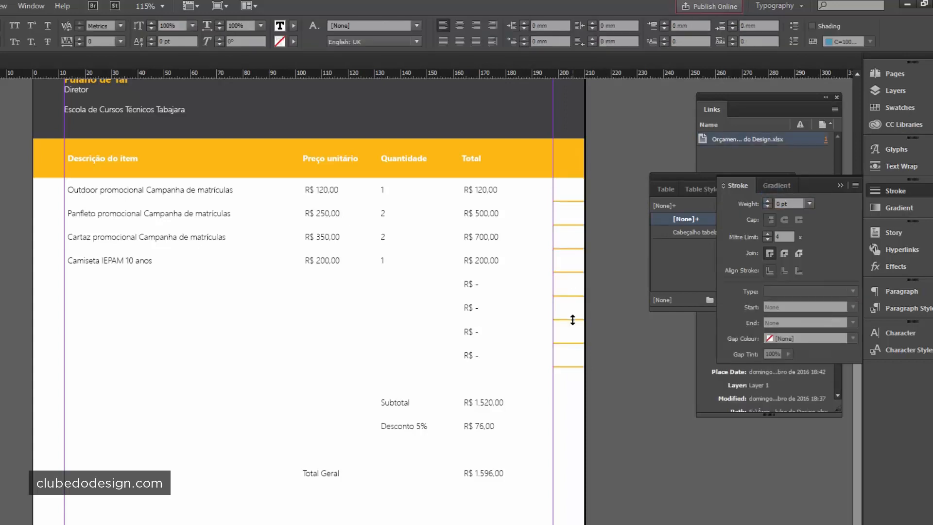
# - Reselect the right-margin cells and create a new cell style from them
pyautogui.moveTo(560, 193); pyautogui.dragTo(567, 357)
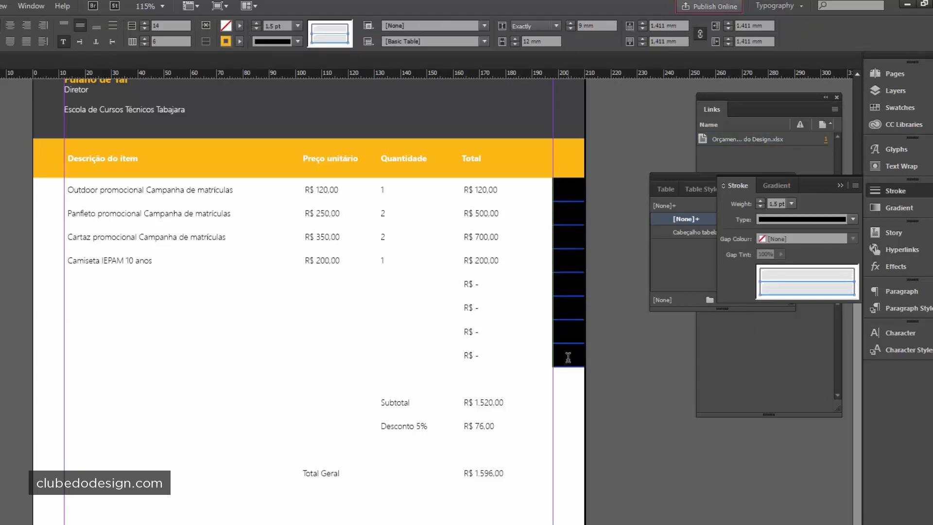
pyautogui.moveTo(688, 176)
pyautogui.mouseDown()
pyautogui.moveTo(35, 209)
pyautogui.moveTo(0, 230)
pyautogui.moveTo(0, 245)
pyautogui.mouseUp()
pyautogui.click(115, 322)
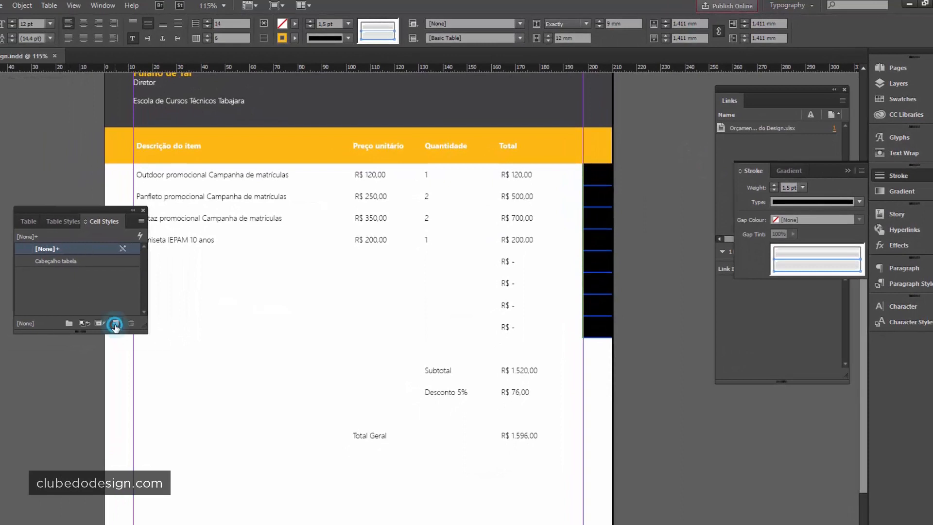
# - Rename the new Cell Style 1 to 'Lateral'
pyautogui.click(44, 261)
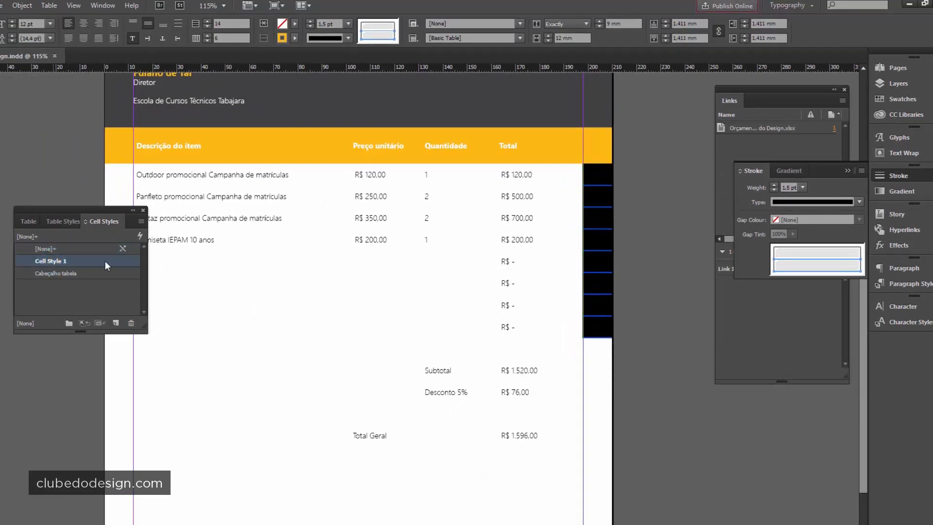
pyautogui.doubleClick(60, 261)
pyautogui.click(451, 174)
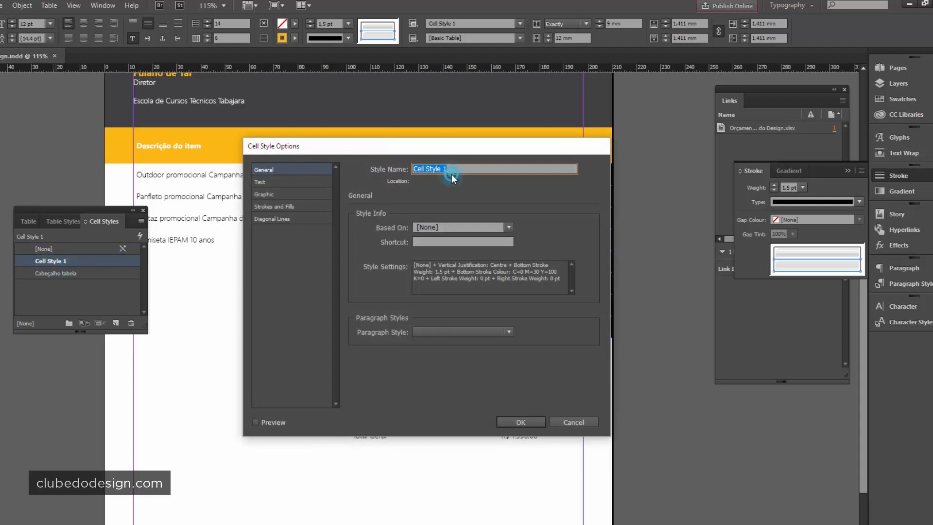
pyautogui.moveTo(475, 167); pyautogui.dragTo(391, 170)
pyautogui.write('Lateral')
pyautogui.press('Return')
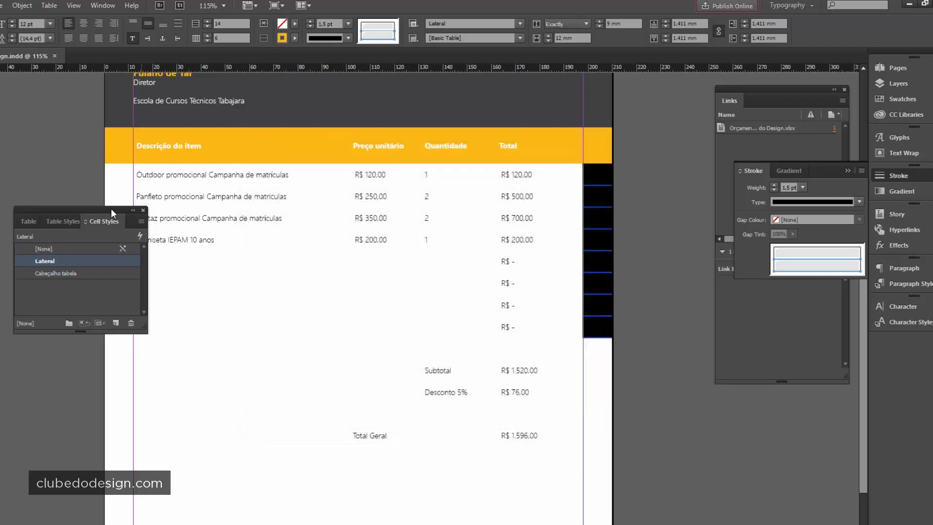
# - Apply the Lateral cell style to the left-margin column cells, clearing overrides
pyautogui.moveTo(104, 209); pyautogui.dragTo(709, 313)
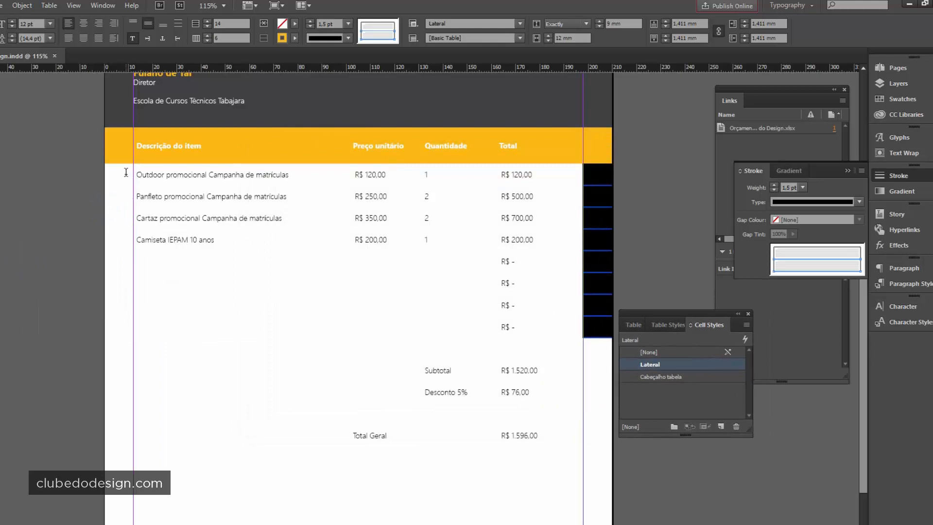
pyautogui.moveTo(126, 172); pyautogui.dragTo(115, 336)
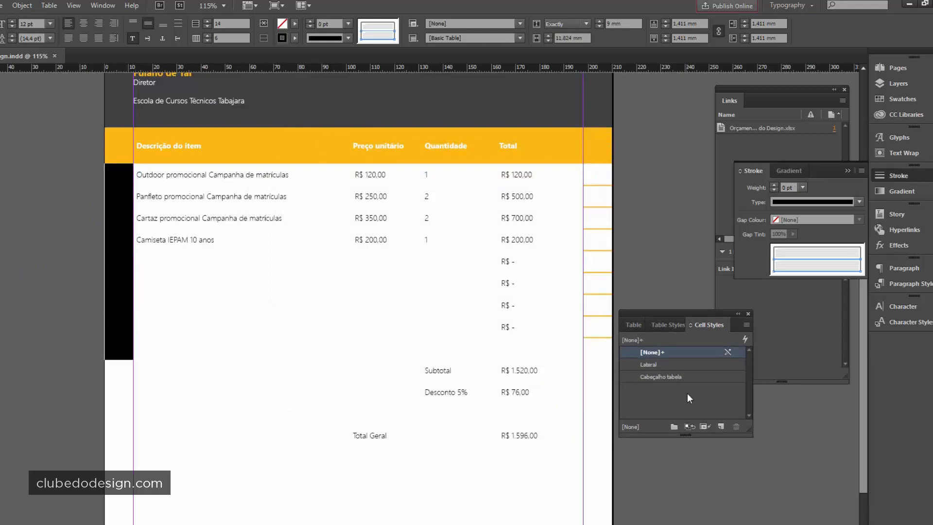
pyautogui.click(653, 366)
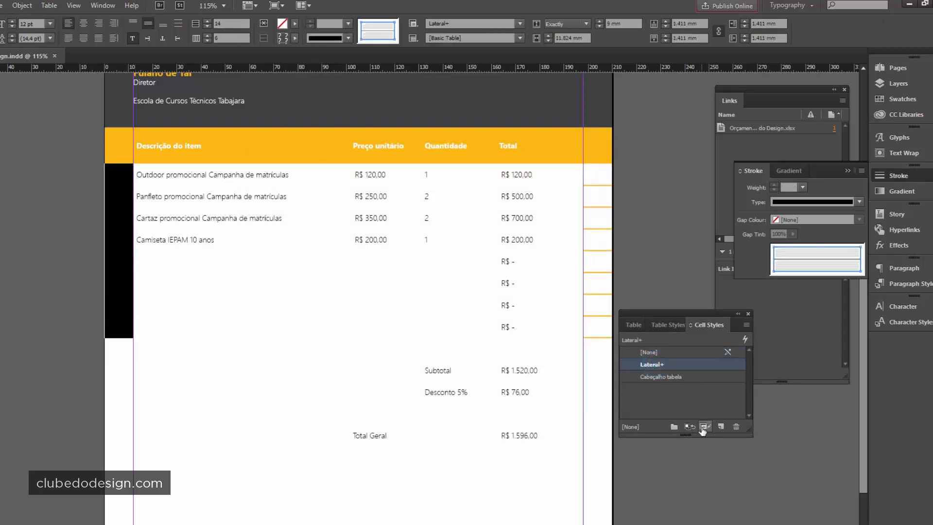
pyautogui.click(703, 427)
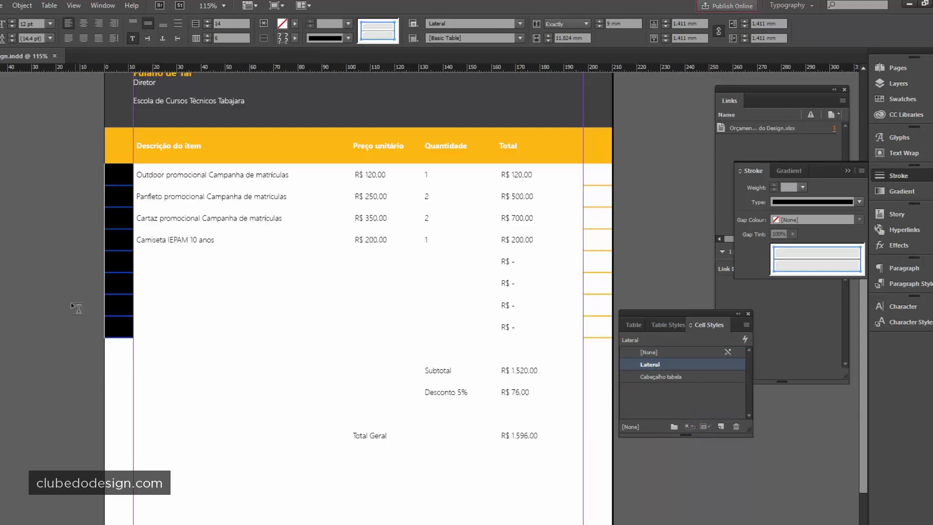
pyautogui.press('Escape')
pyautogui.click(2, 194)
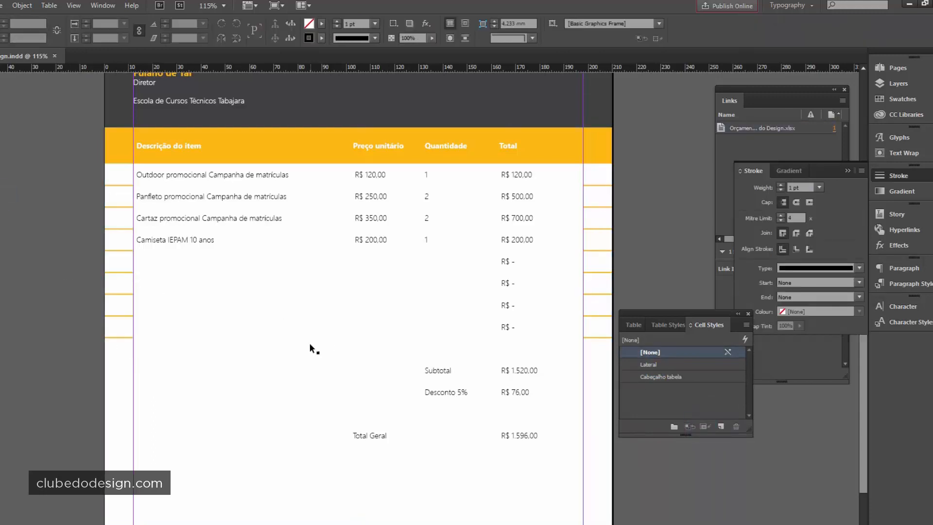
# - Give the table body's inner horizontal cell lines a 0.5 pt stroke, excluding outer borders
pyautogui.doubleClick(367, 236)
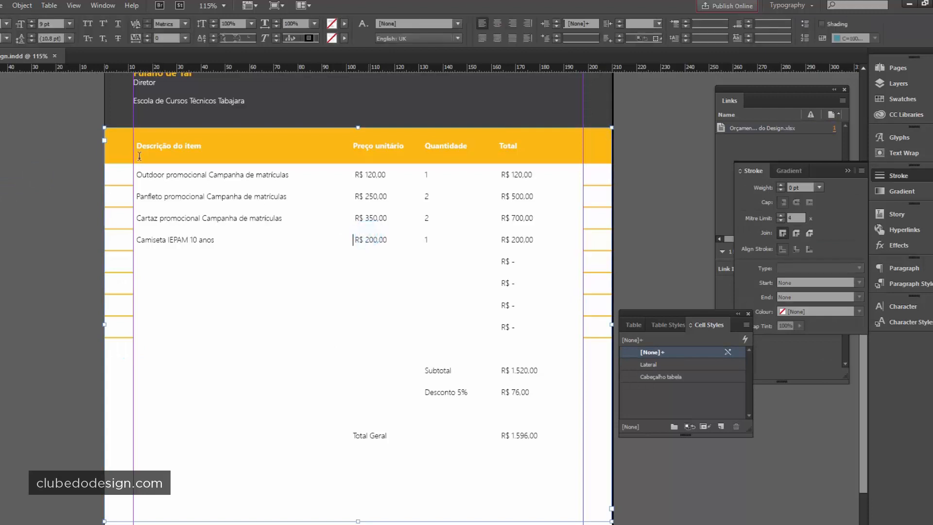
pyautogui.moveTo(141, 169)
pyautogui.mouseDown()
pyautogui.moveTo(476, 253)
pyautogui.moveTo(547, 322)
pyautogui.mouseUp()
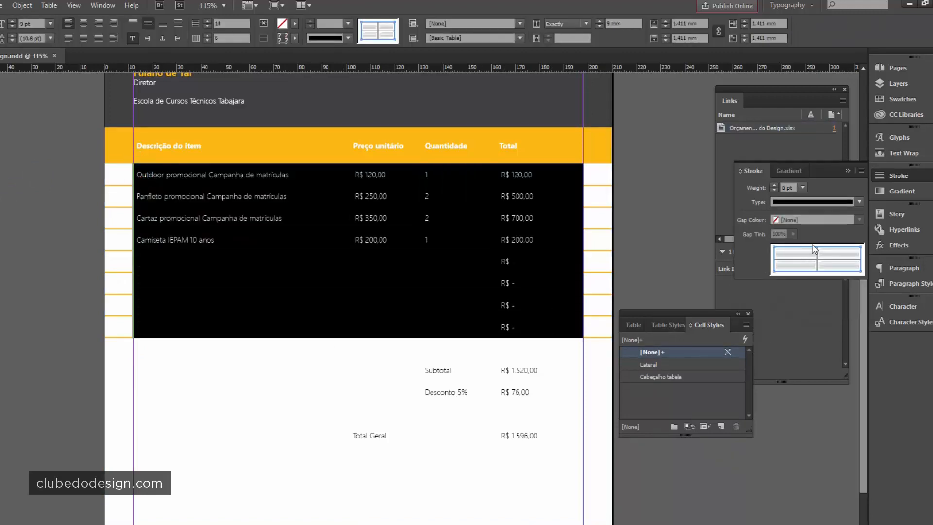
pyautogui.click(806, 258)
pyautogui.click(779, 247)
pyautogui.click(773, 254)
pyautogui.click(873, 252)
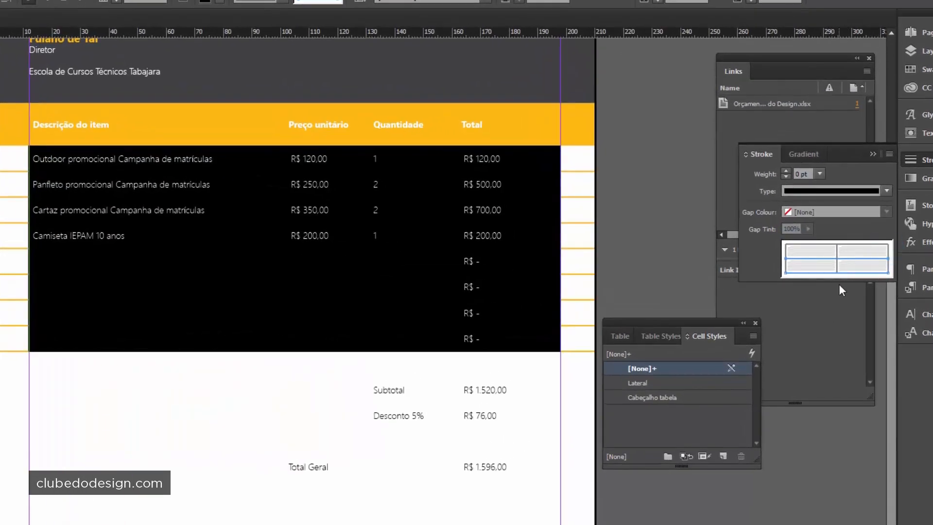
pyautogui.doubleClick(802, 174)
pyautogui.write('.5')
pyautogui.press('Return')
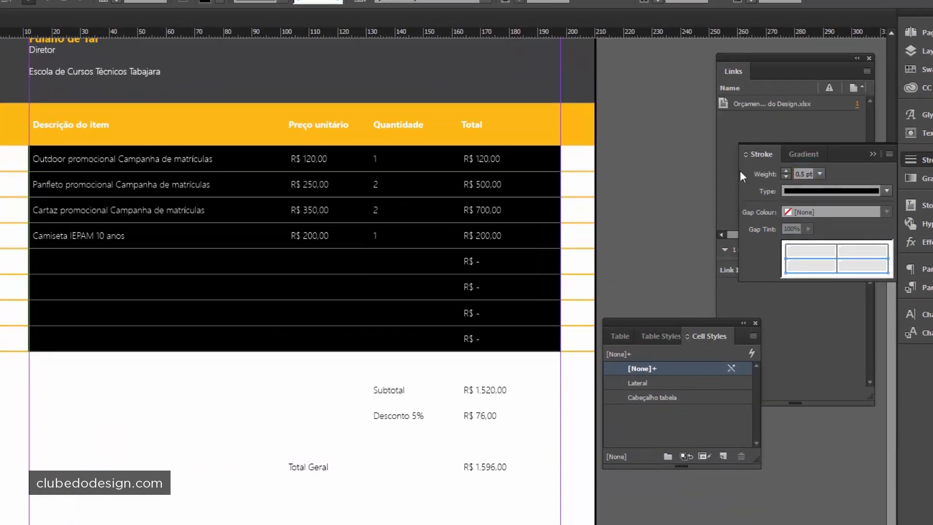
pyautogui.click(91, 184)
# - Colour the body row lines with the C=0 M=0 Y=0 K=90 swatch, keeping the fill unchanged
pyautogui.moveTo(45, 157)
pyautogui.mouseDown()
pyautogui.moveTo(287, 192)
pyautogui.moveTo(519, 340)
pyautogui.mouseUp()
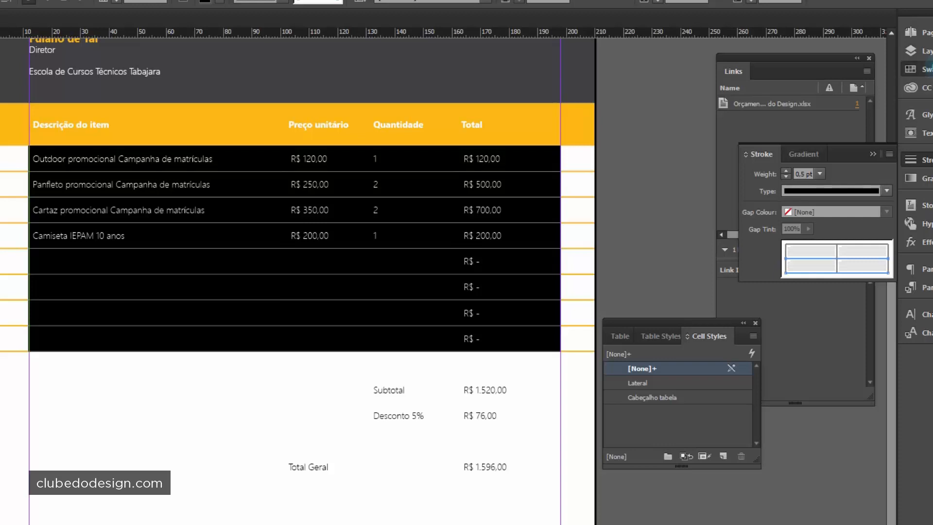
pyautogui.click(926, 71)
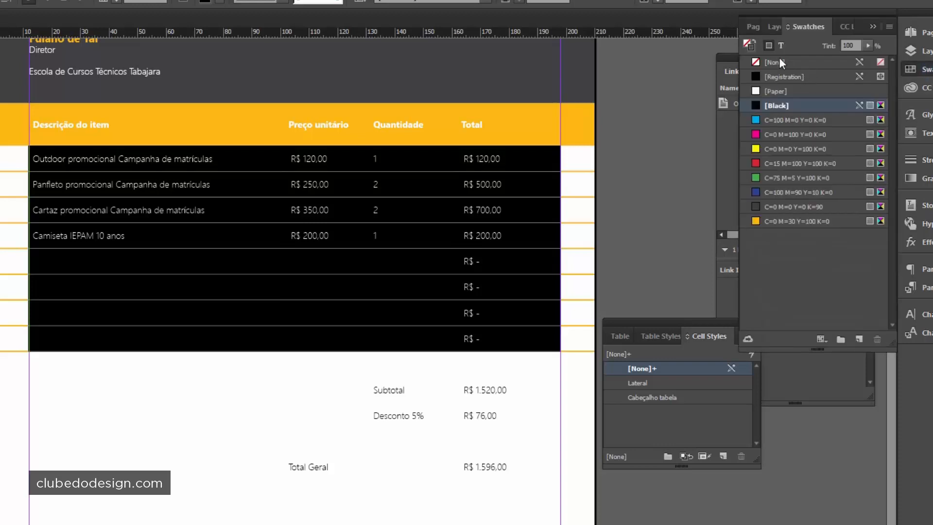
pyautogui.click(749, 47)
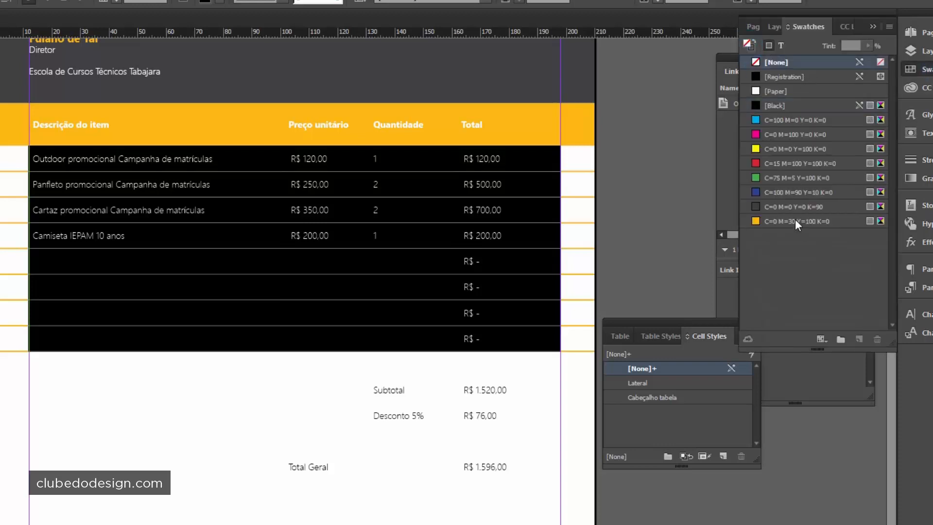
pyautogui.click(758, 207)
pyautogui.hotkey('ctrl', 'z')
pyautogui.click(768, 45)
pyautogui.click(752, 48)
pyautogui.click(757, 208)
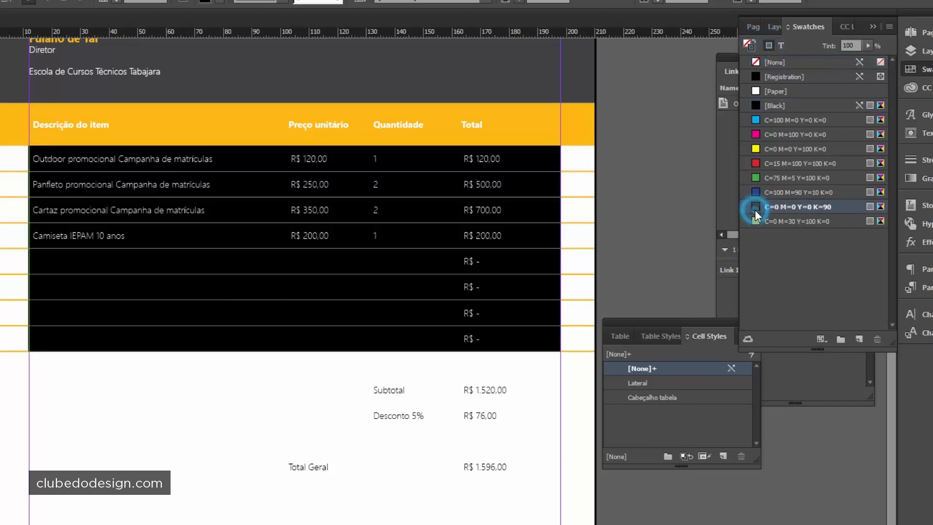
pyautogui.press('Escape')
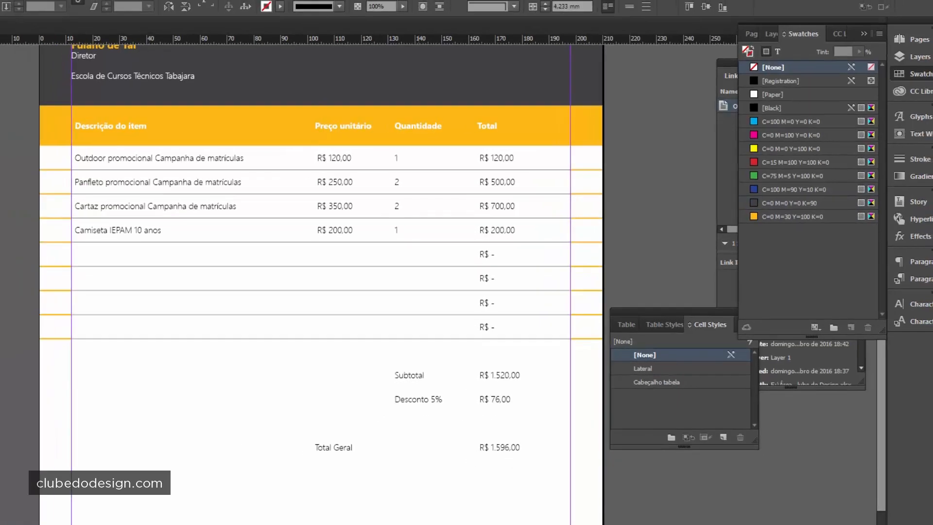
pyautogui.moveTo(421, 474); pyautogui.dragTo(372, 482)
pyautogui.keyDown('ctrl'); pyautogui.keyDown('alt'); pyautogui.click(429, 301); pyautogui.keyUp('alt'); pyautogui.keyUp('ctrl')
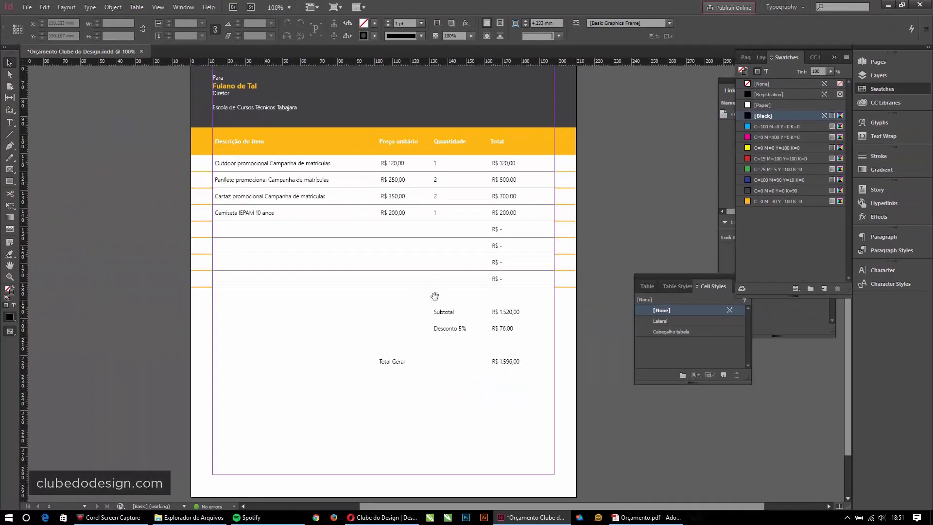
pyautogui.moveTo(435, 295); pyautogui.dragTo(445, 362)
pyautogui.moveTo(502, 305); pyautogui.dragTo(495, 310)
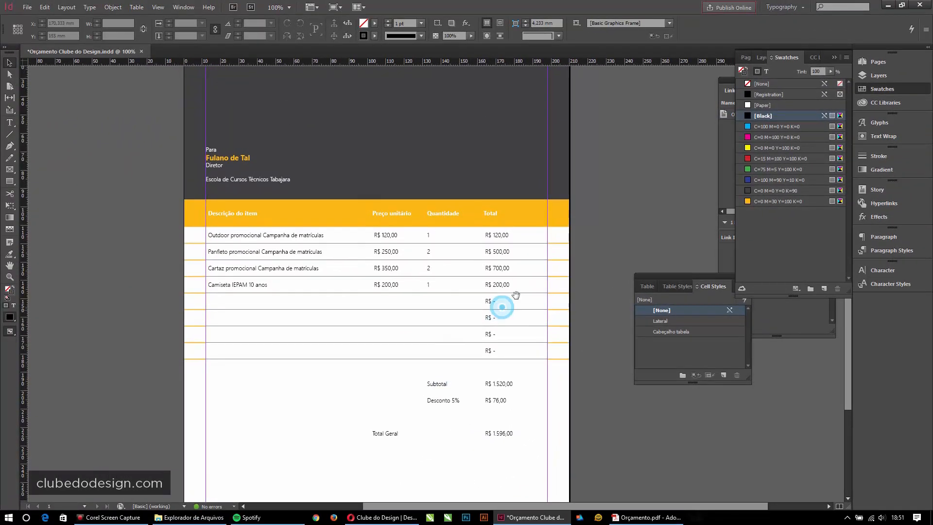
pyautogui.click(617, 232)
pyautogui.press('w')
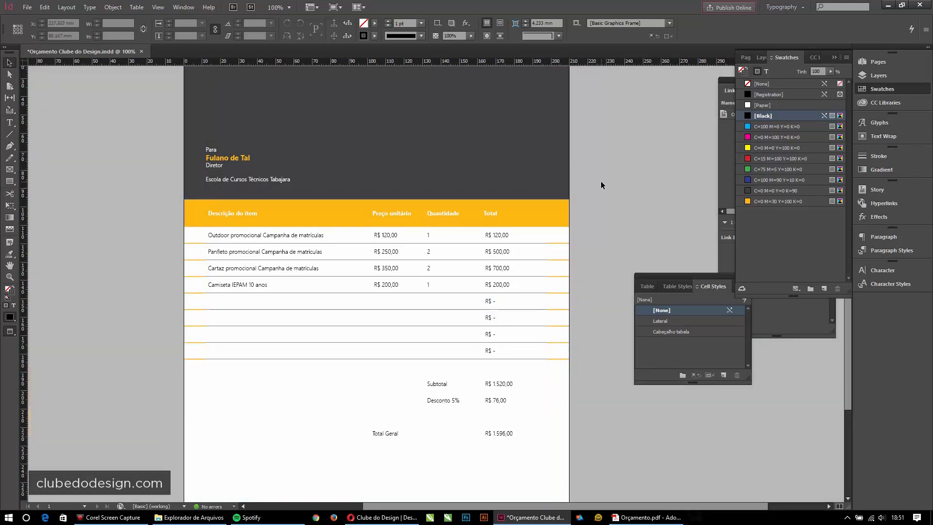
pyautogui.press('w')
pyautogui.click(158, 7)
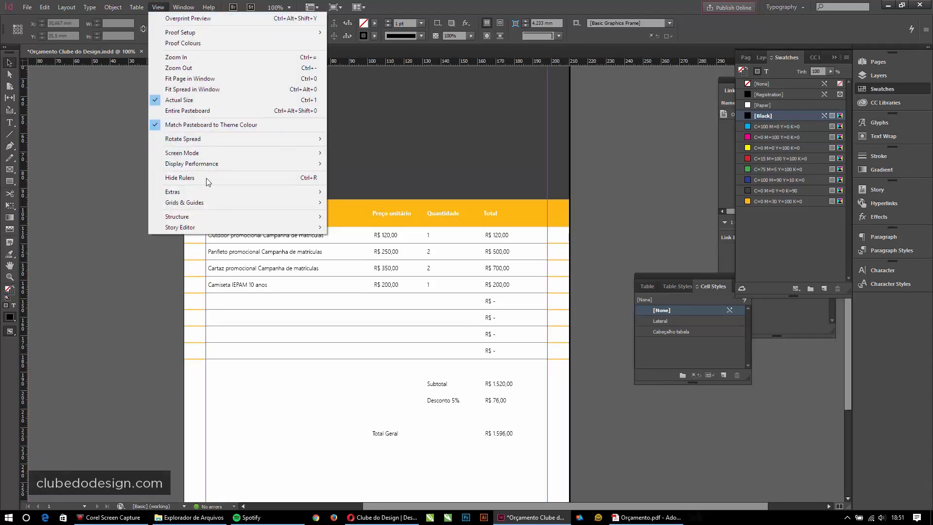
pyautogui.moveTo(205, 152)
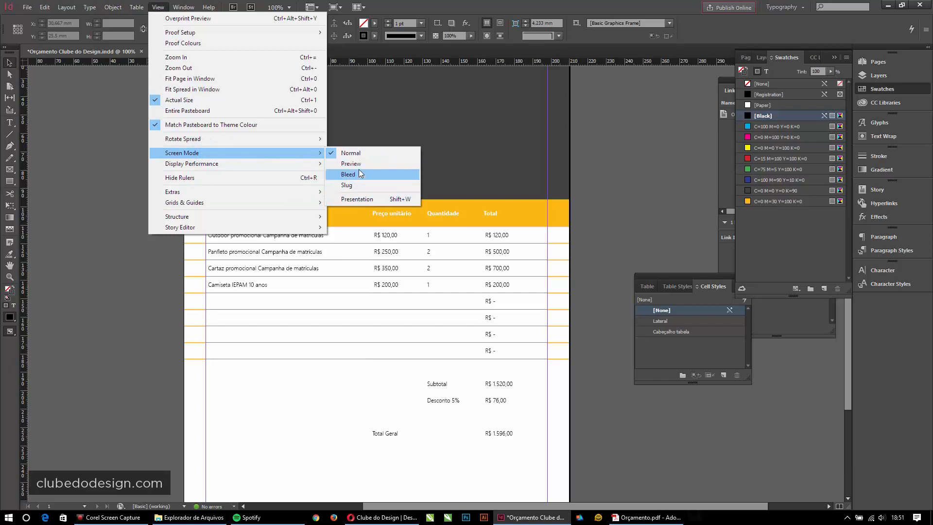
pyautogui.click(359, 172)
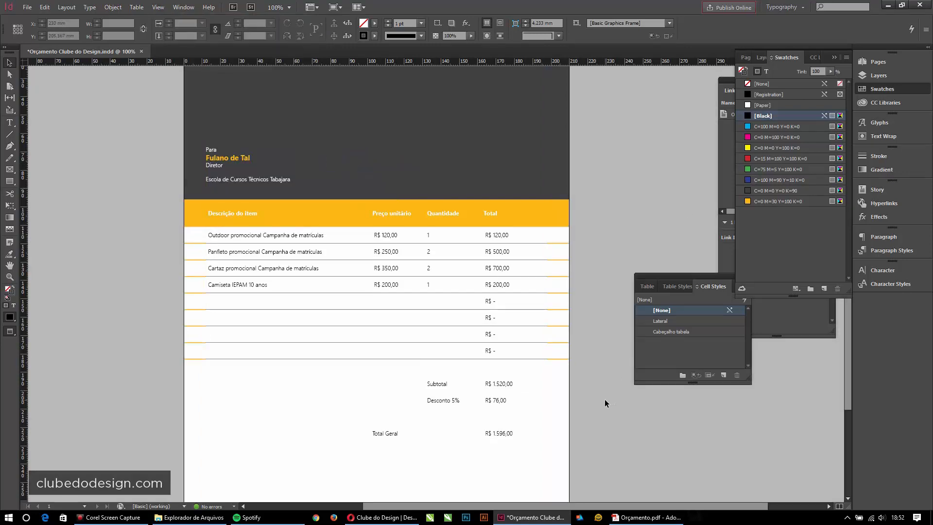
pyautogui.press('w')
pyautogui.moveTo(383, 356); pyautogui.dragTo(371, 256)
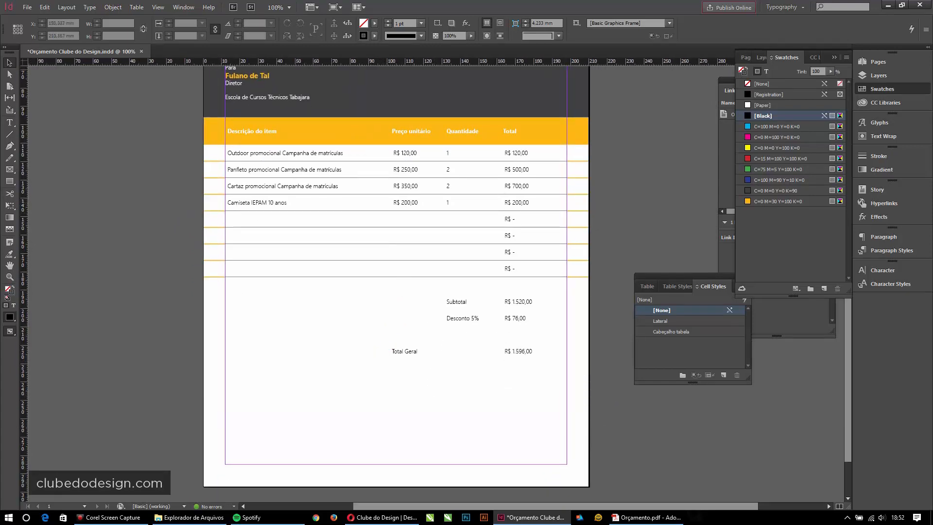
pyautogui.hotkey('alt', 'Tab')
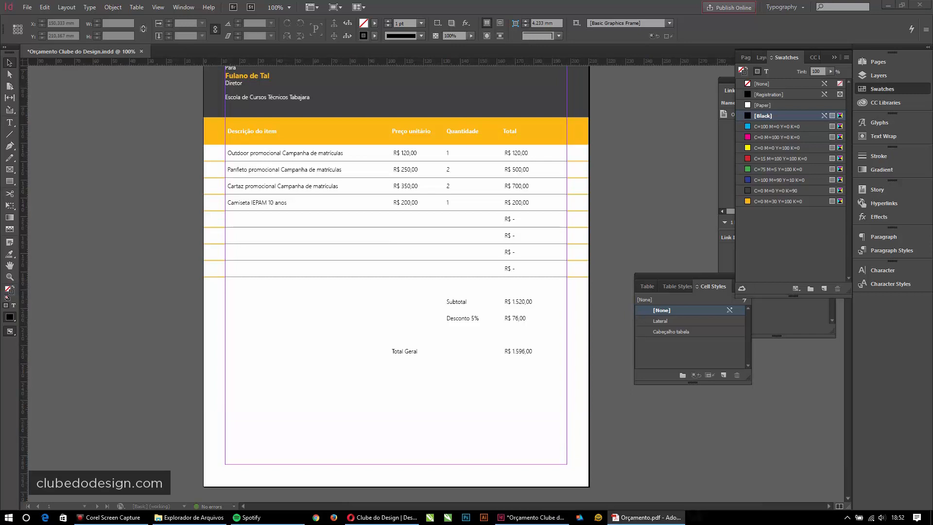
# - Lower the Subtotal and Desconto 5% row height to 6 mm
pyautogui.click(495, 351)
pyautogui.doubleClick(459, 311)
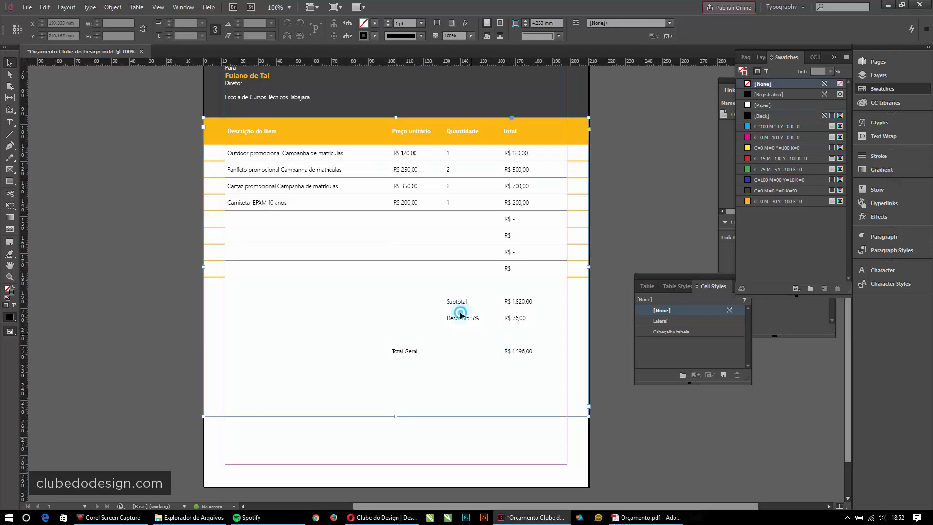
pyautogui.click(455, 305)
pyautogui.moveTo(448, 303); pyautogui.dragTo(543, 318)
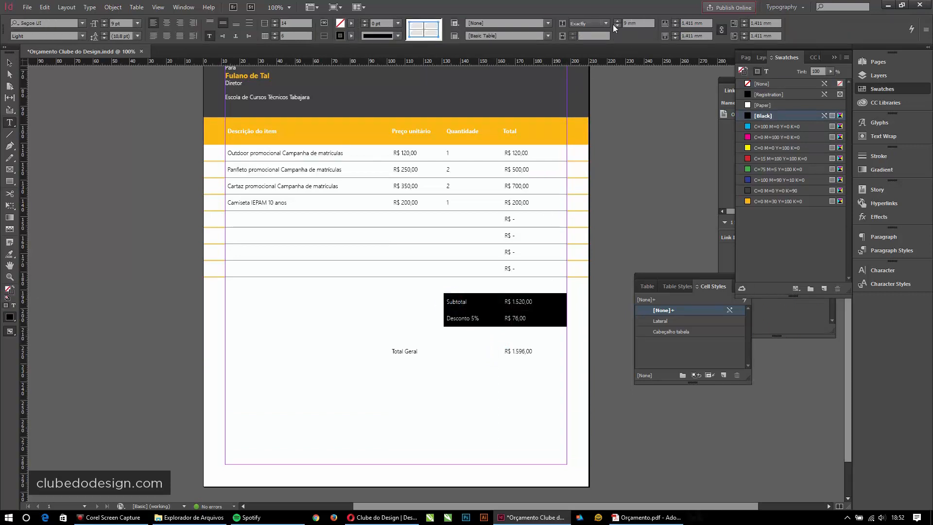
pyautogui.click(617, 26)
pyautogui.click(617, 26)
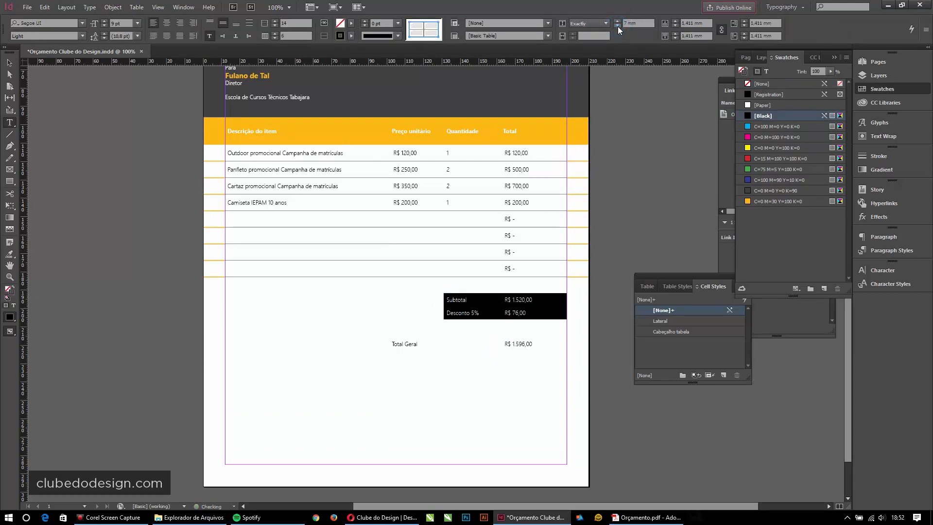
pyautogui.click(617, 25)
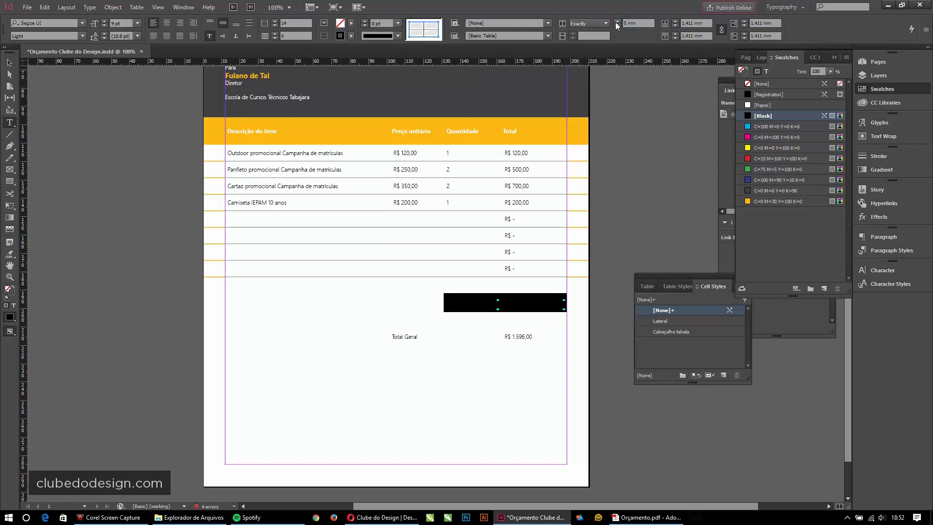
pyautogui.click(527, 309)
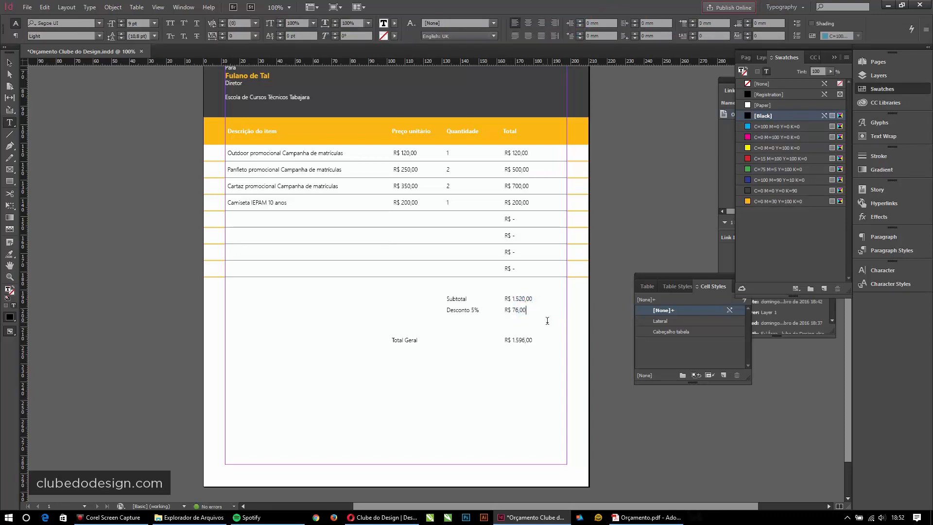
# - Select the whole Total Geral row
pyautogui.moveTo(399, 341); pyautogui.dragTo(555, 339)
pyautogui.click(539, 339)
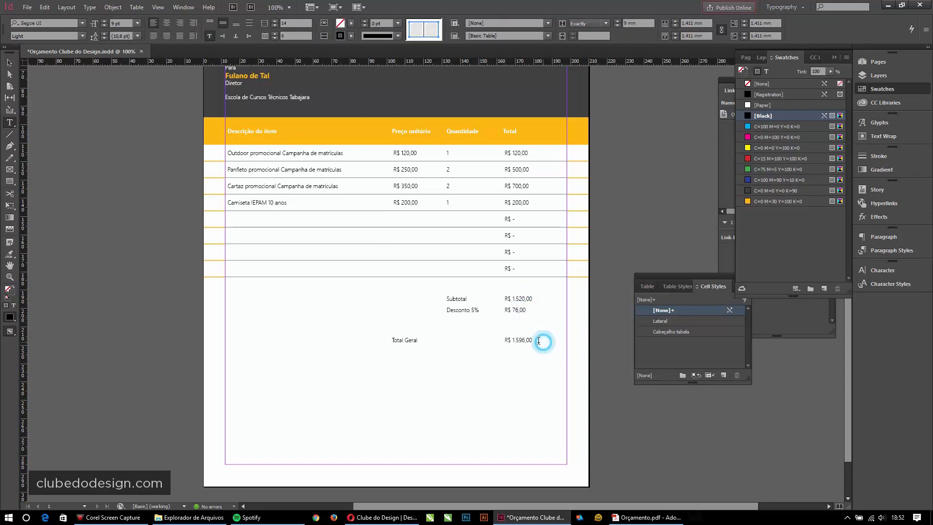
pyautogui.moveTo(403, 341); pyautogui.dragTo(567, 306)
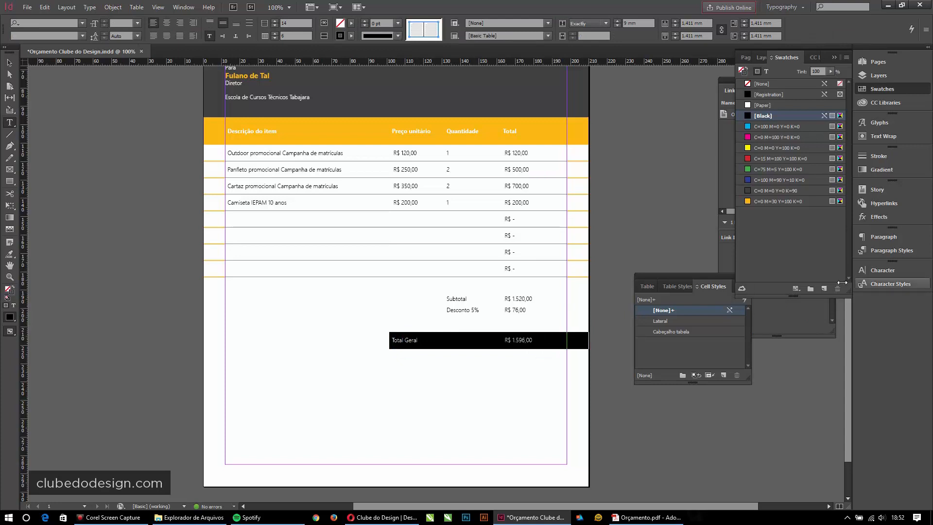
# - Set the Total Geral and R$ 1.596,00 text to 12 pt Bold via the Character panel
pyautogui.click(887, 237)
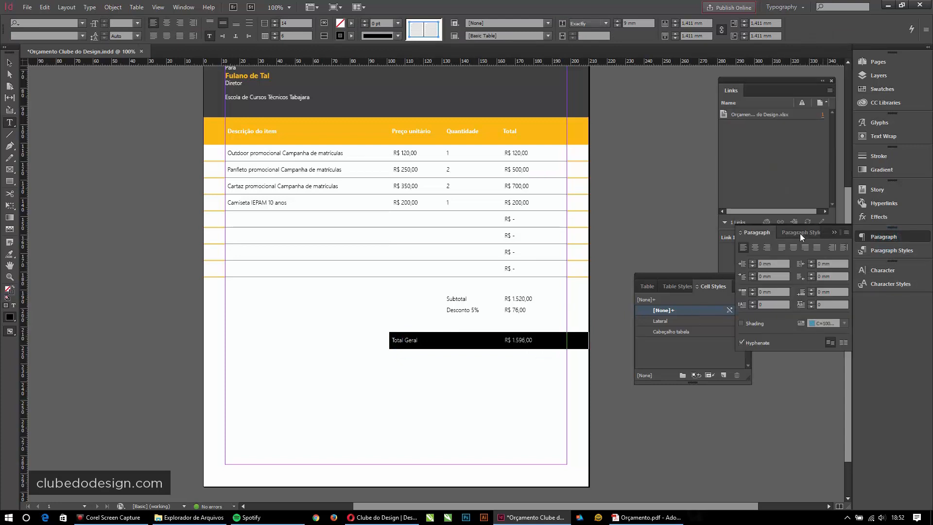
pyautogui.click(881, 269)
pyautogui.click(765, 309)
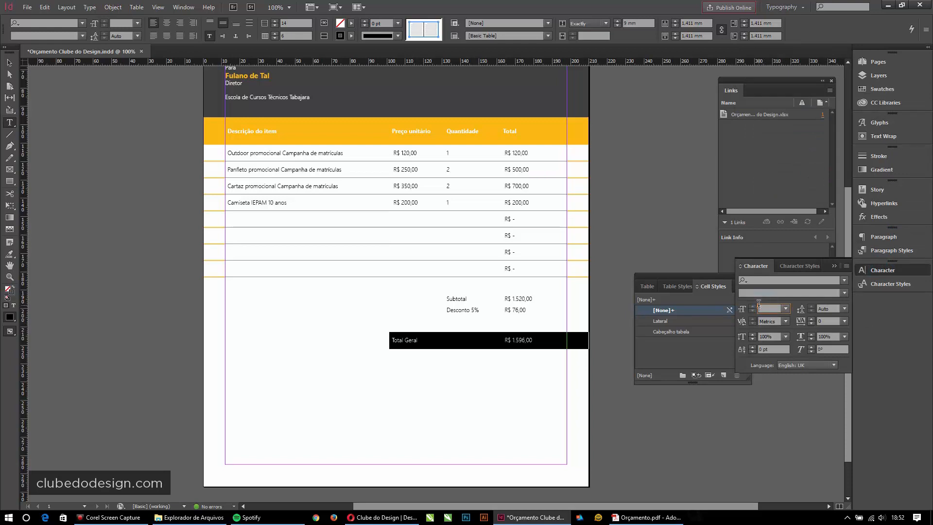
pyautogui.press('Return')
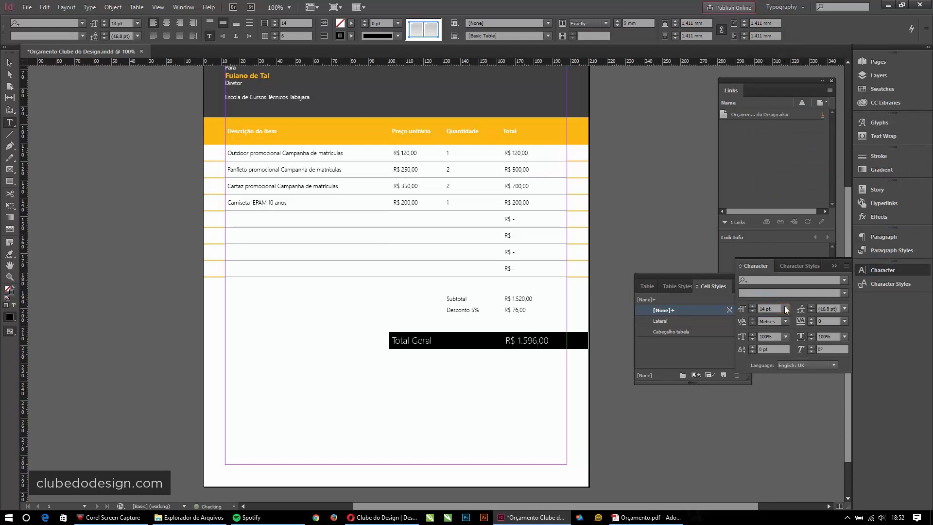
pyautogui.click(752, 311)
pyautogui.click(752, 311)
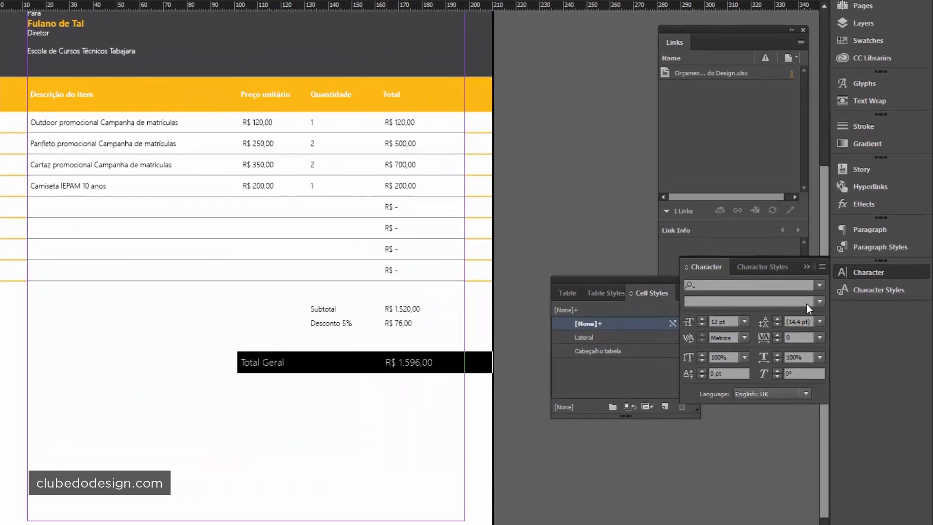
pyautogui.click(819, 300)
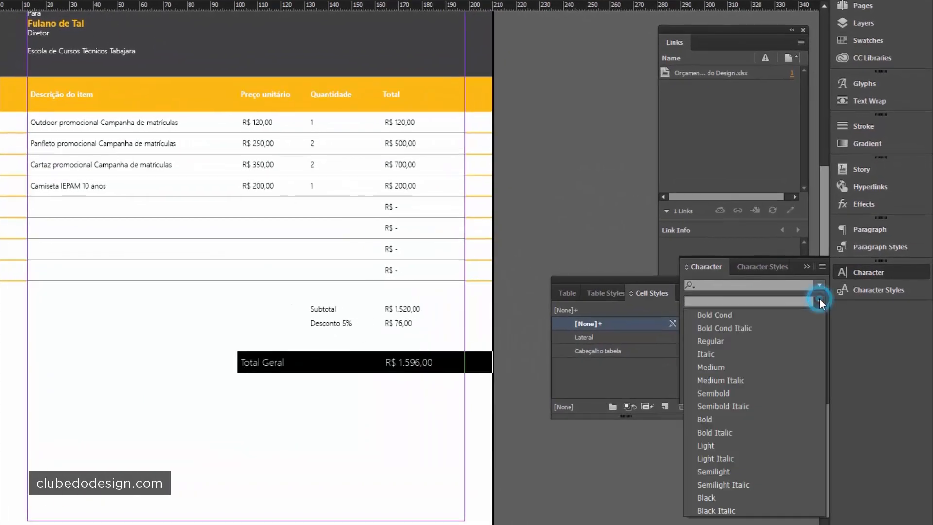
pyautogui.click(713, 420)
pyautogui.click(325, 360)
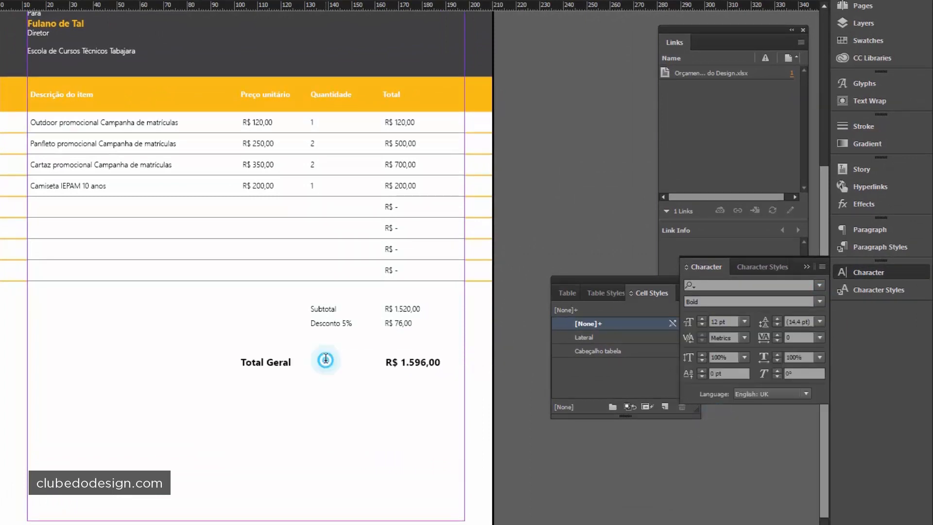
pyautogui.moveTo(259, 364); pyautogui.dragTo(468, 364)
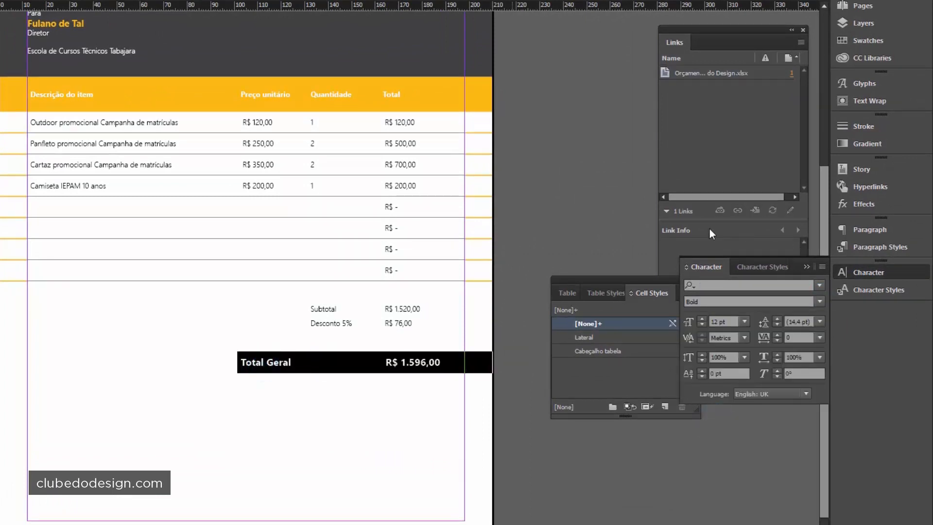
# - Fill the Total Geral row cells with orange C=0 M=30 Y=100 K=0
pyautogui.click(863, 39)
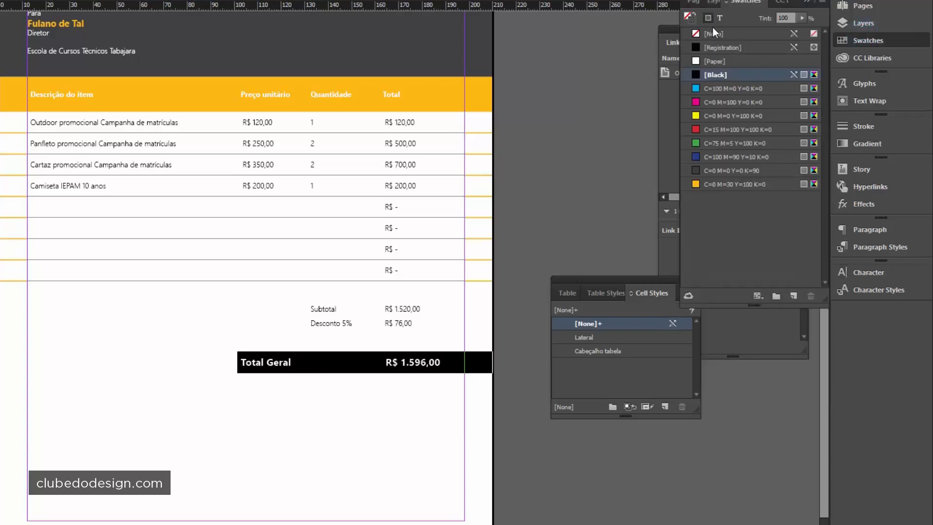
pyautogui.click(688, 17)
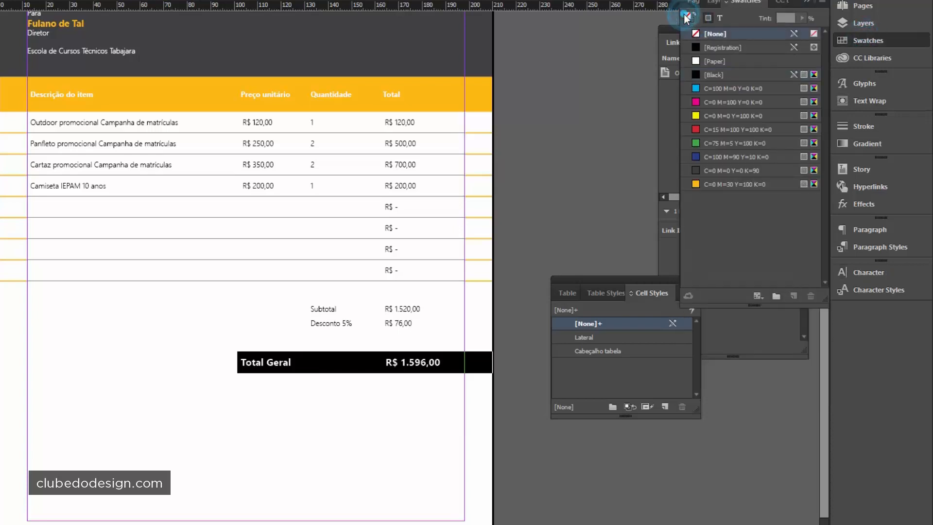
pyautogui.click(708, 18)
pyautogui.click(699, 184)
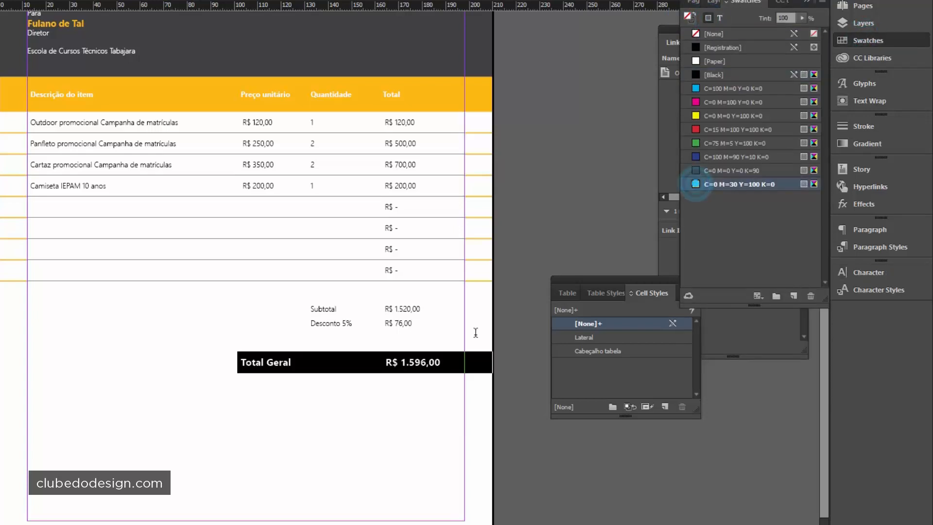
pyautogui.click(435, 484)
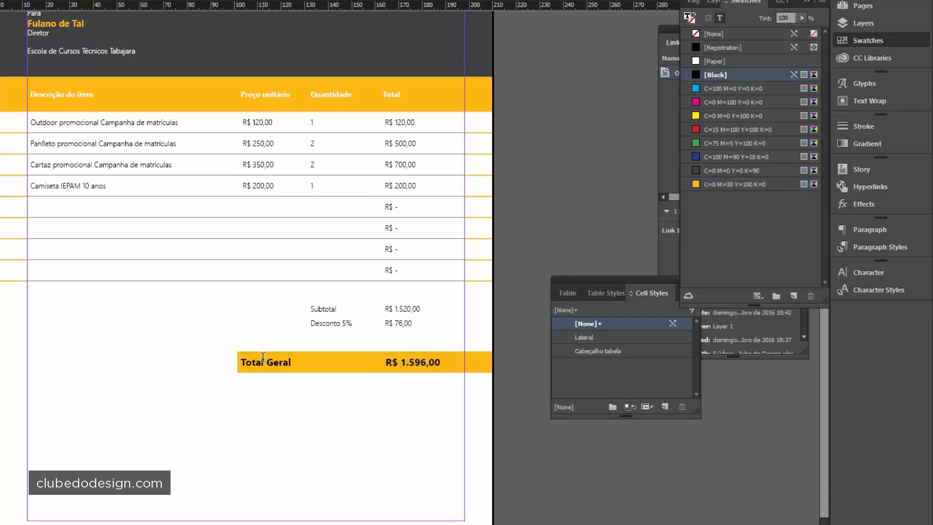
# - Centre the Total Geral label and amount and colour them white ([Paper])
pyautogui.moveTo(263, 357); pyautogui.dragTo(474, 357)
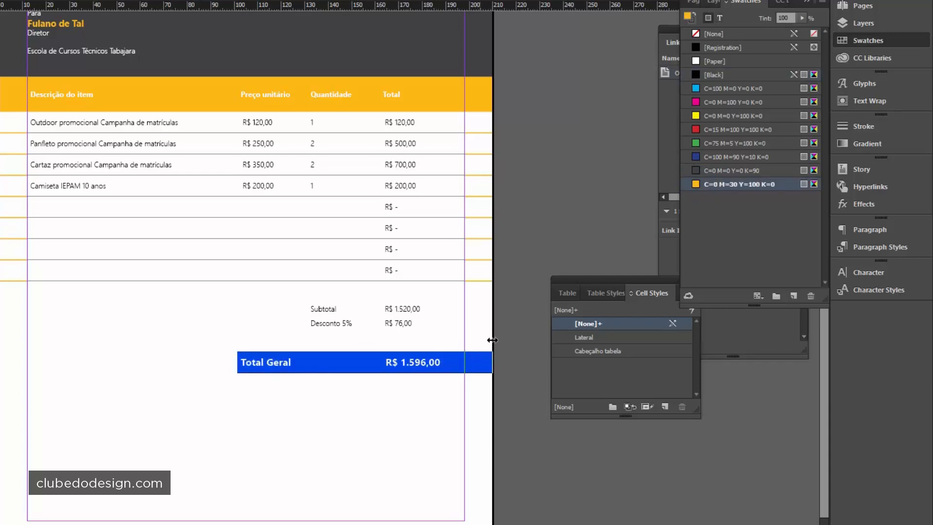
pyautogui.click(73, 27)
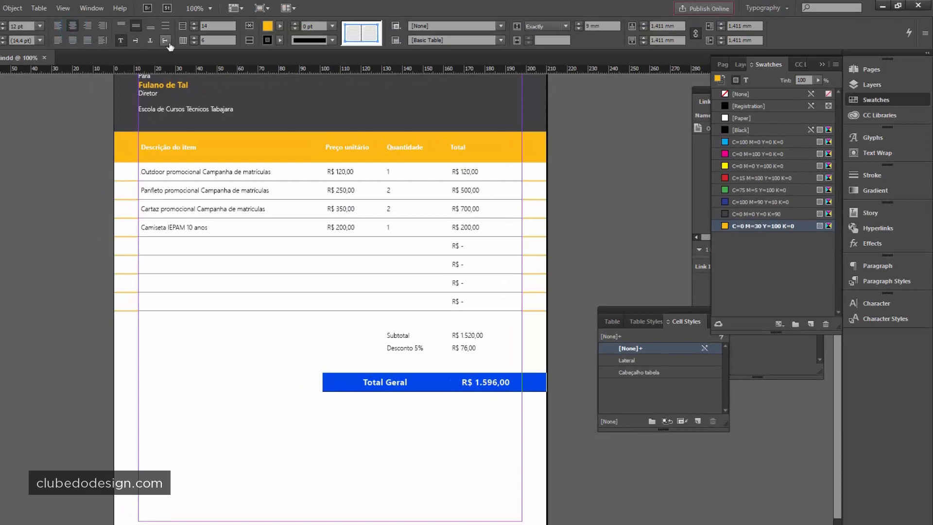
pyautogui.click(747, 80)
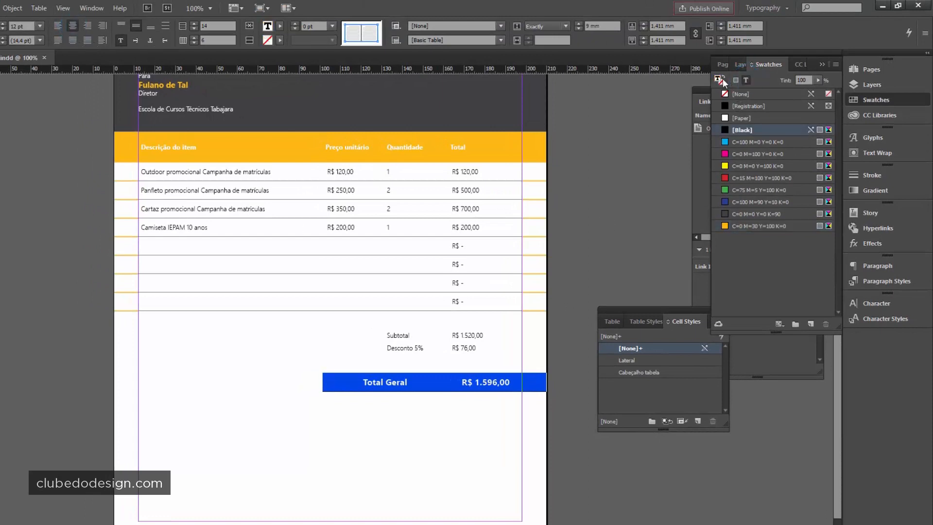
pyautogui.click(742, 118)
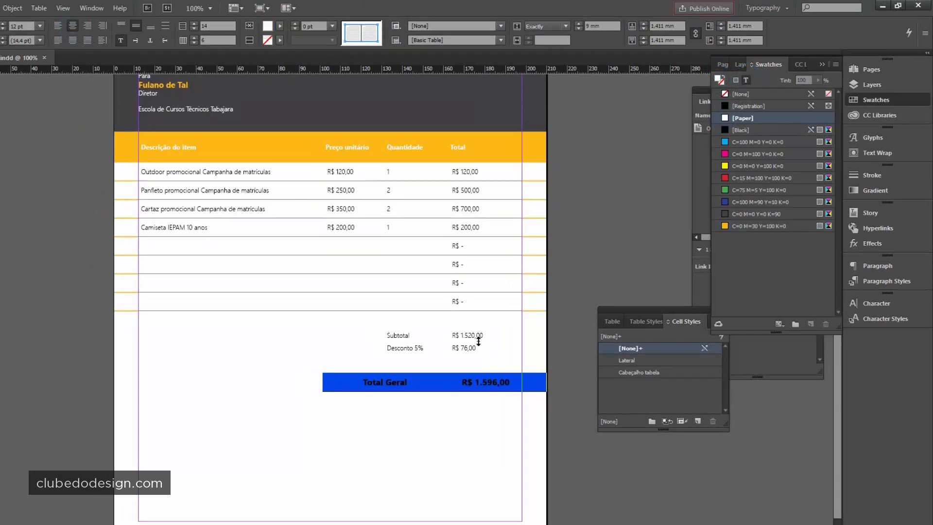
pyautogui.click(380, 383)
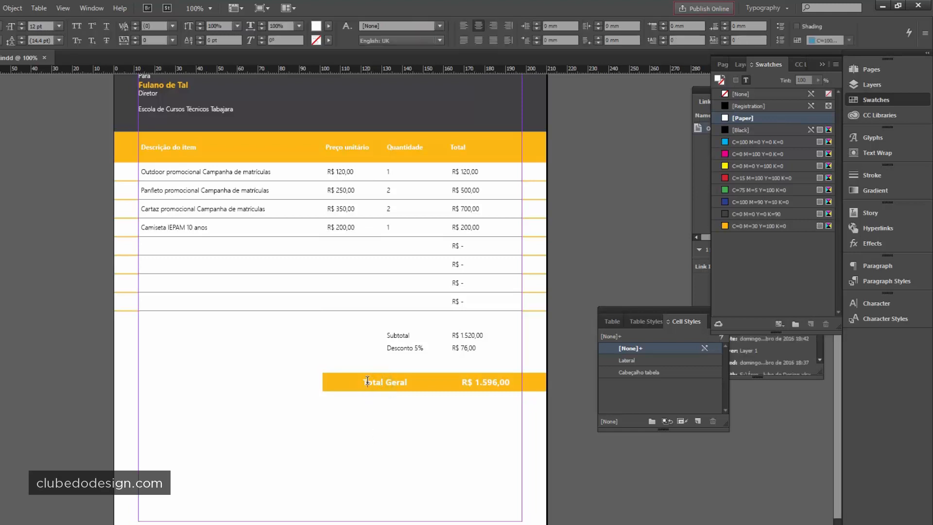
pyautogui.moveTo(367, 381); pyautogui.dragTo(527, 376)
pyautogui.moveTo(367, 382); pyautogui.dragTo(493, 380)
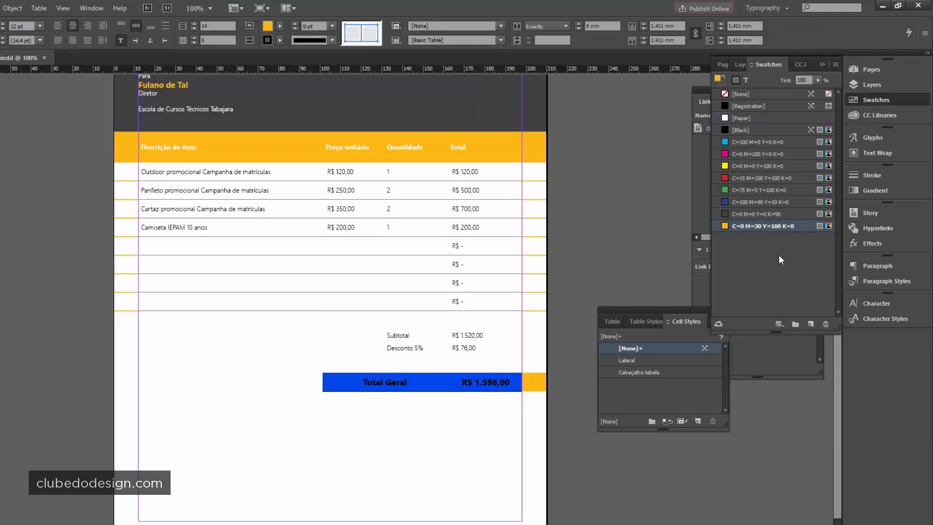
# - Create a paragraph style named 'Total' from the Total Geral text
pyautogui.click(879, 280)
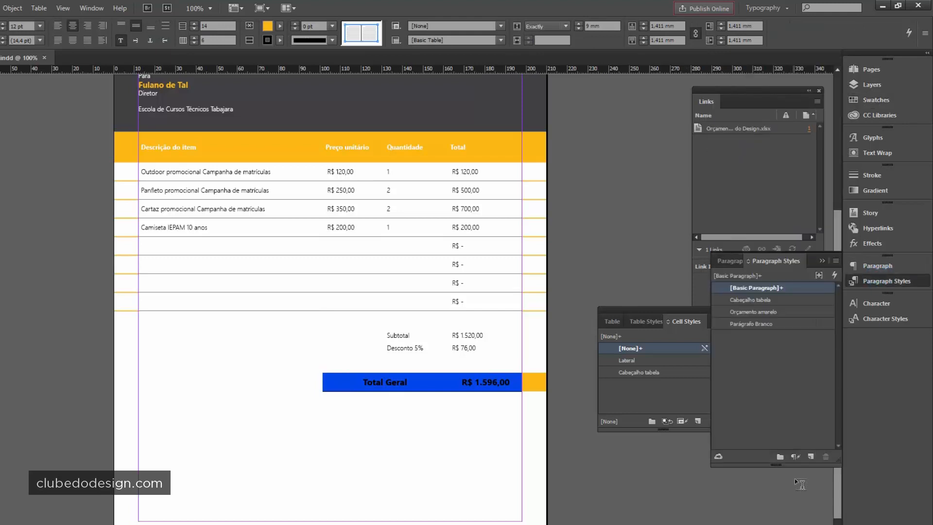
pyautogui.click(808, 457)
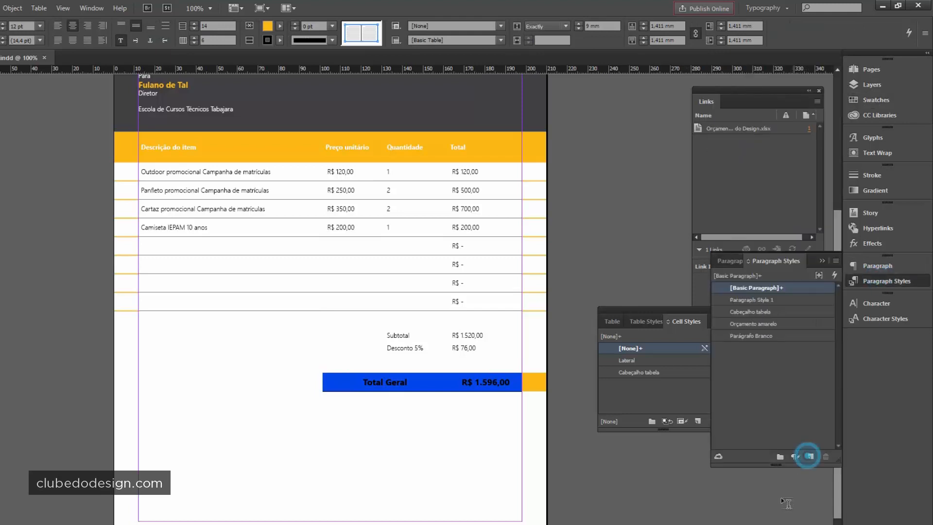
pyautogui.doubleClick(761, 300)
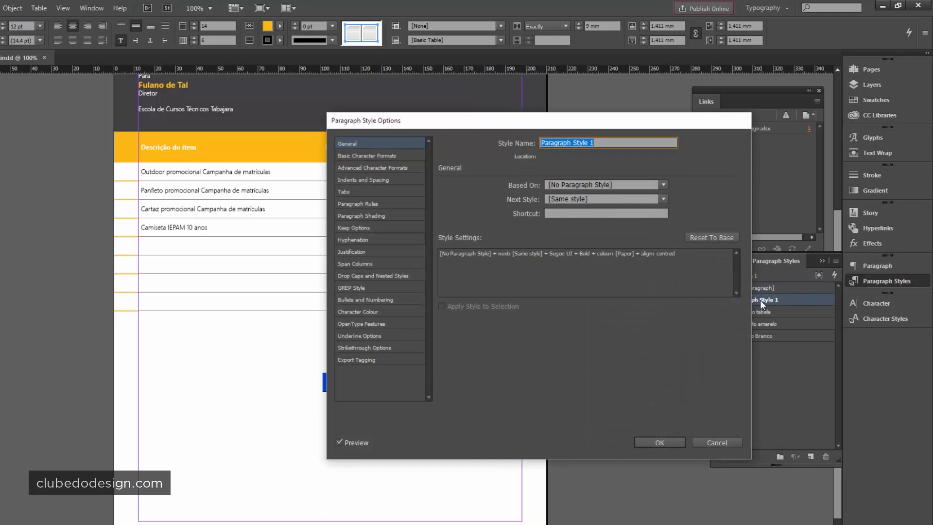
pyautogui.write('Ttoa')
pyautogui.press('BackSpace')
pyautogui.click(639, 437)
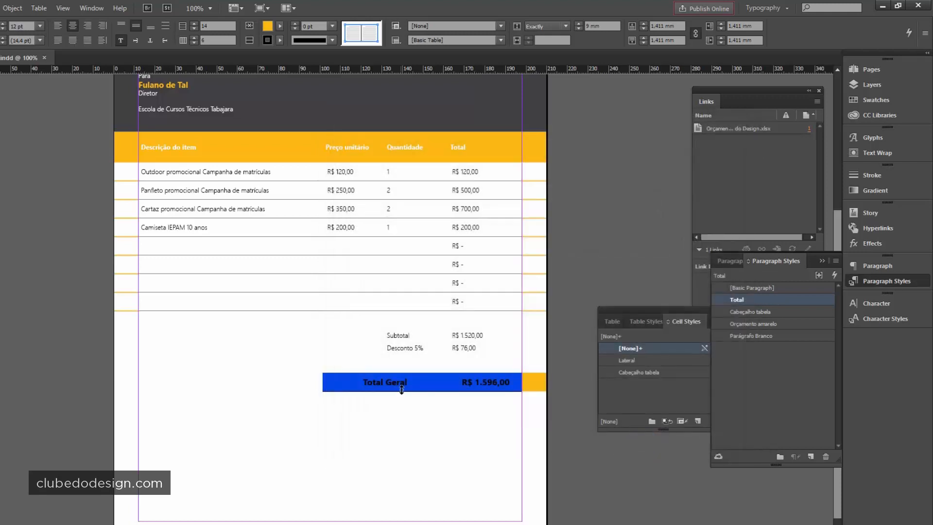
# - Create a cell style named 'Total' from the Total Geral row cells
pyautogui.click(402, 385)
pyautogui.moveTo(336, 382); pyautogui.dragTo(531, 383)
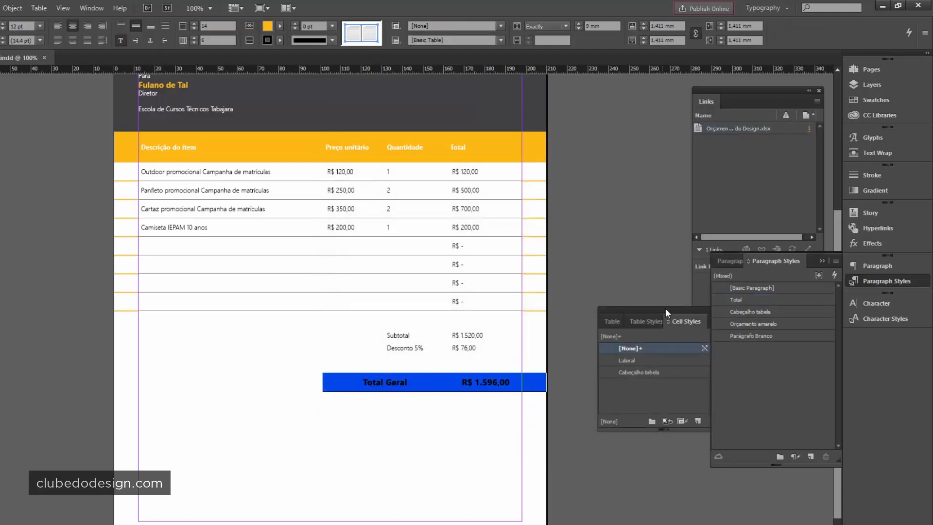
pyautogui.moveTo(665, 309); pyautogui.dragTo(628, 220)
pyautogui.click(659, 332)
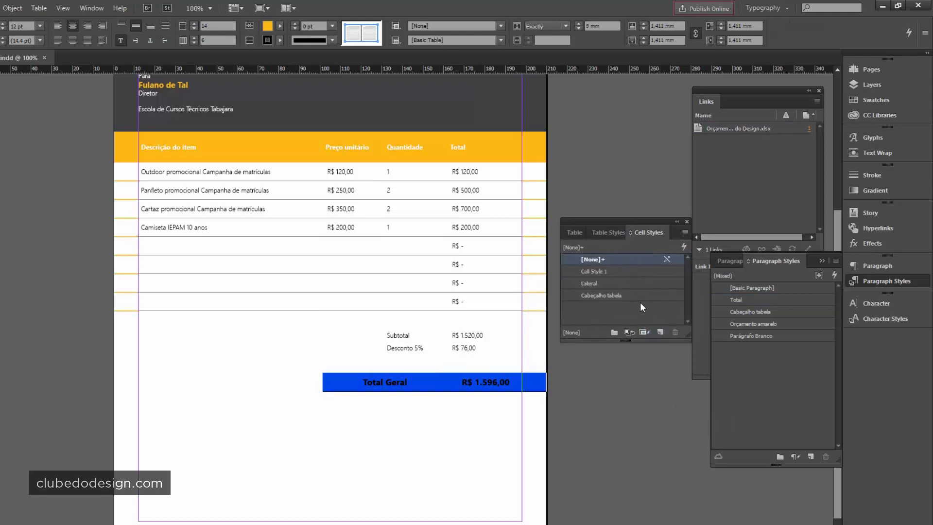
pyautogui.click(605, 271)
pyautogui.click(604, 270)
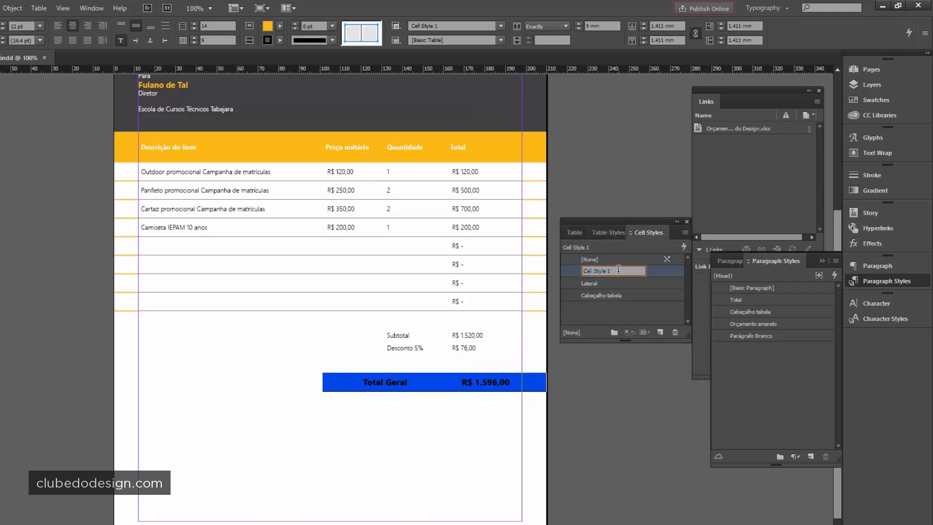
pyautogui.hotkey('ctrl', 'a')
pyautogui.write('Total')
pyautogui.press('Return')
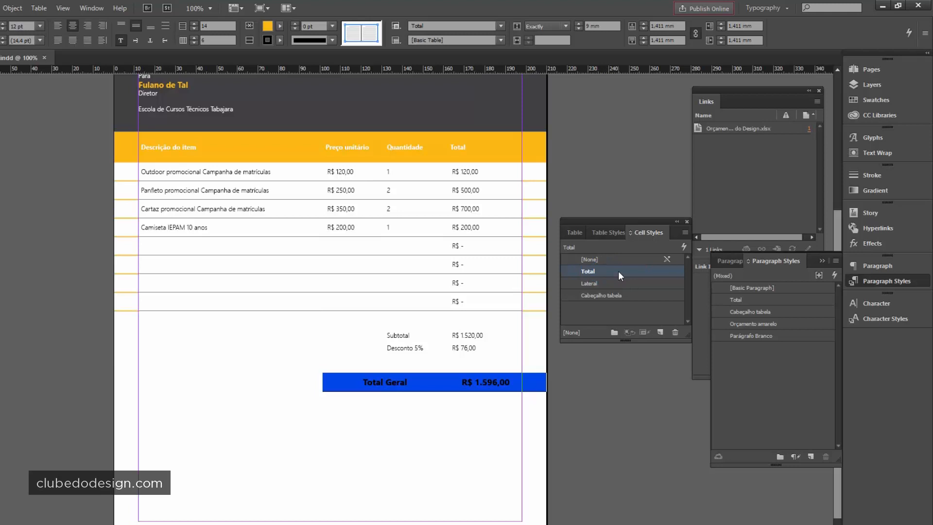
pyautogui.press('Escape')
pyautogui.click(611, 462)
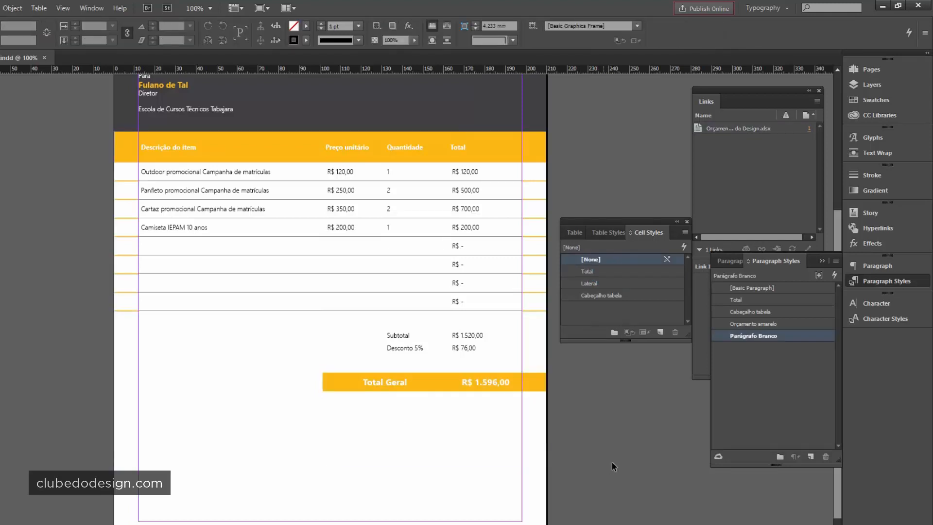
# - Shrink the table frame to end just below the Total Geral row
pyautogui.click(418, 424)
pyautogui.doubleClick(329, 467)
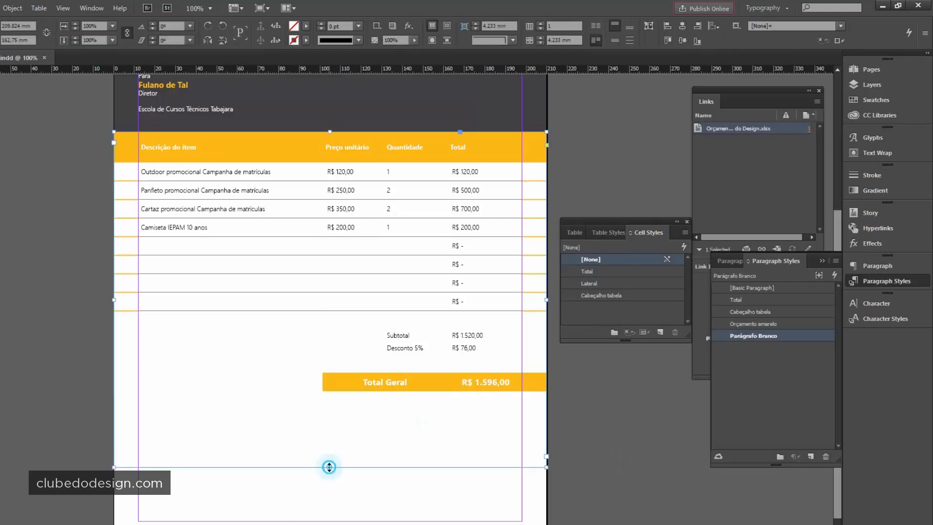
pyautogui.click(595, 424)
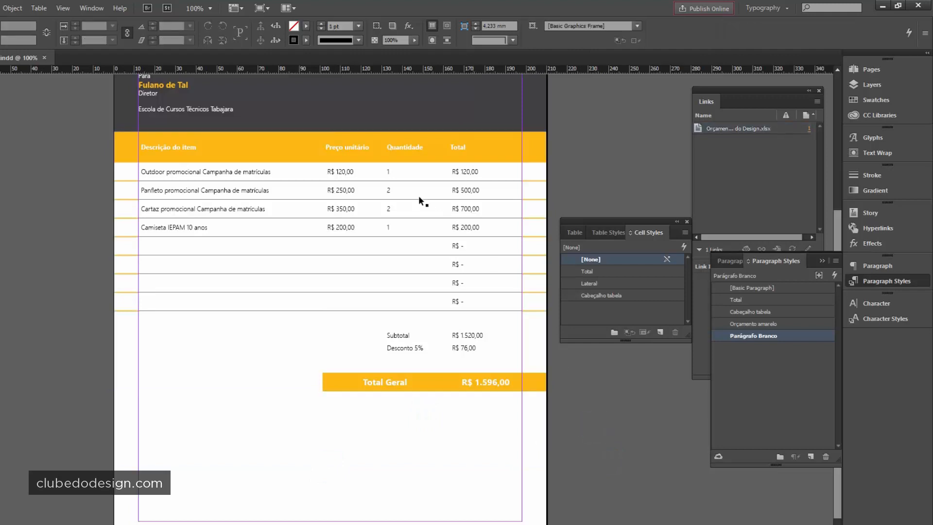
# - Create a 'Normal' cell style from the Subtotal and Desconto 5% cells
pyautogui.doubleClick(400, 336)
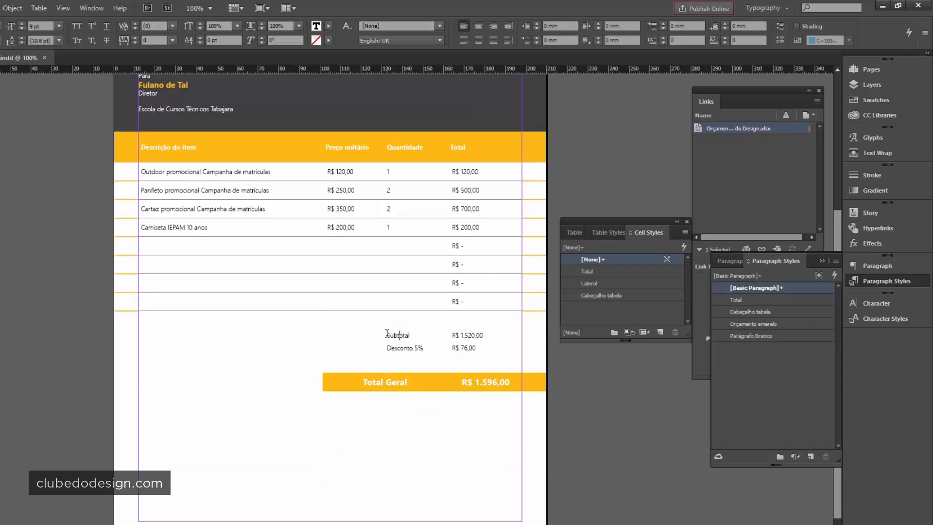
pyautogui.moveTo(387, 333); pyautogui.dragTo(478, 343)
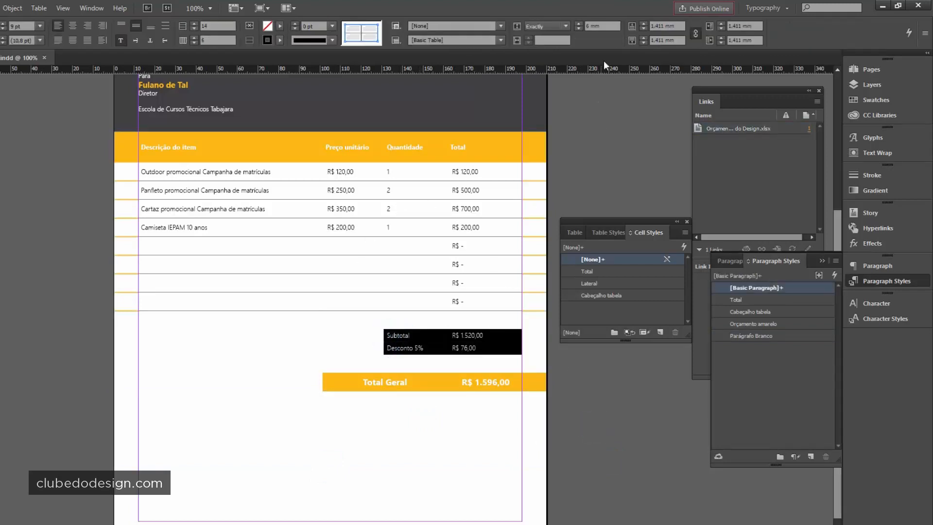
pyautogui.click(397, 343)
pyautogui.moveTo(386, 334); pyautogui.dragTo(497, 345)
pyautogui.click(660, 331)
pyautogui.doubleClick(596, 270)
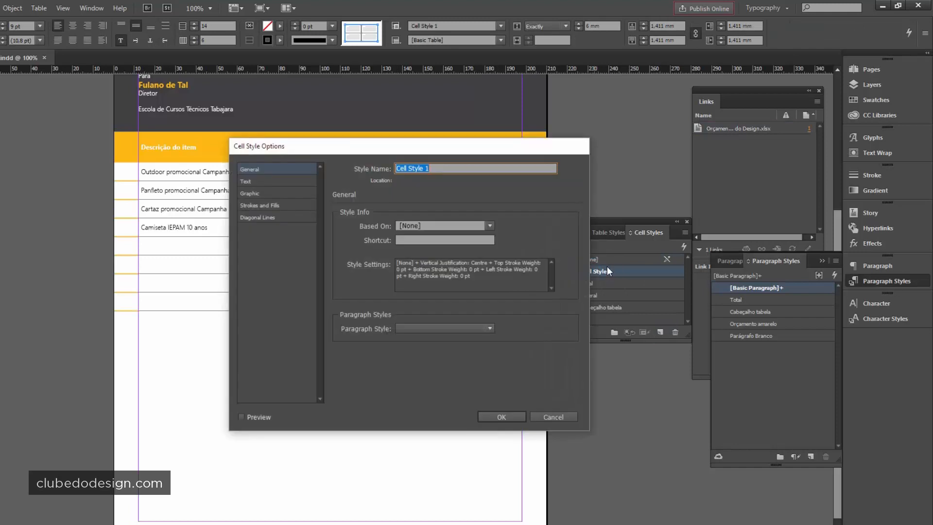
pyautogui.write('Normal')
pyautogui.press('Return')
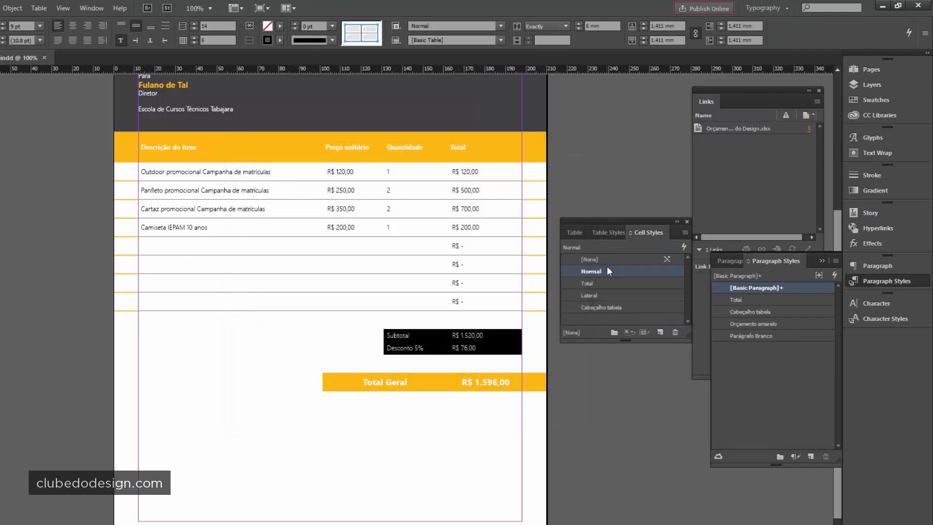
pyautogui.click(475, 344)
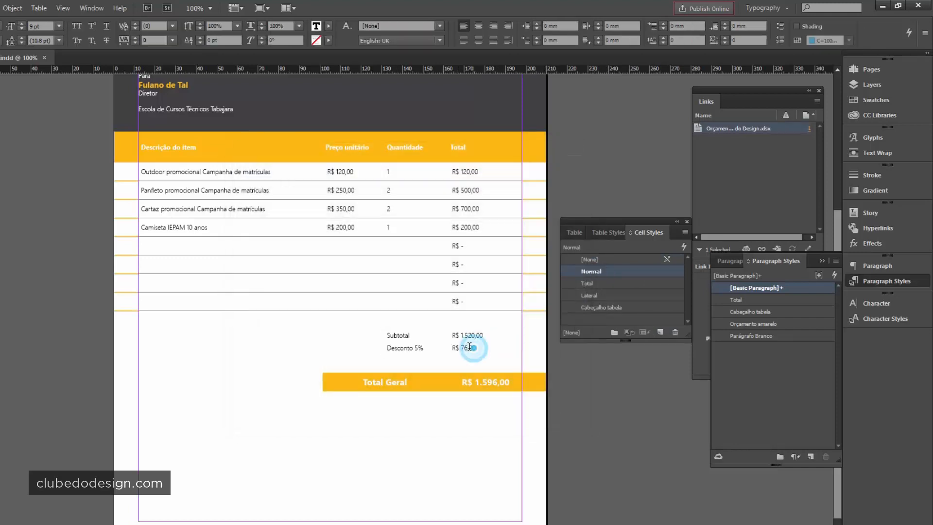
# - Create a 'Normal' paragraph style from the table body text down to Desconto 5%
pyautogui.click(419, 338)
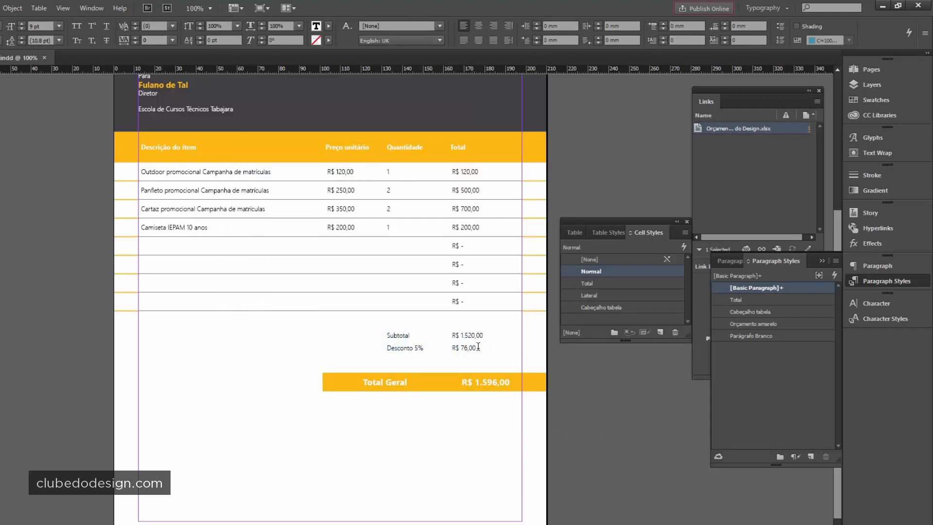
pyautogui.moveTo(480, 347); pyautogui.dragTo(340, 318)
pyautogui.click(325, 211)
pyautogui.click(138, 173)
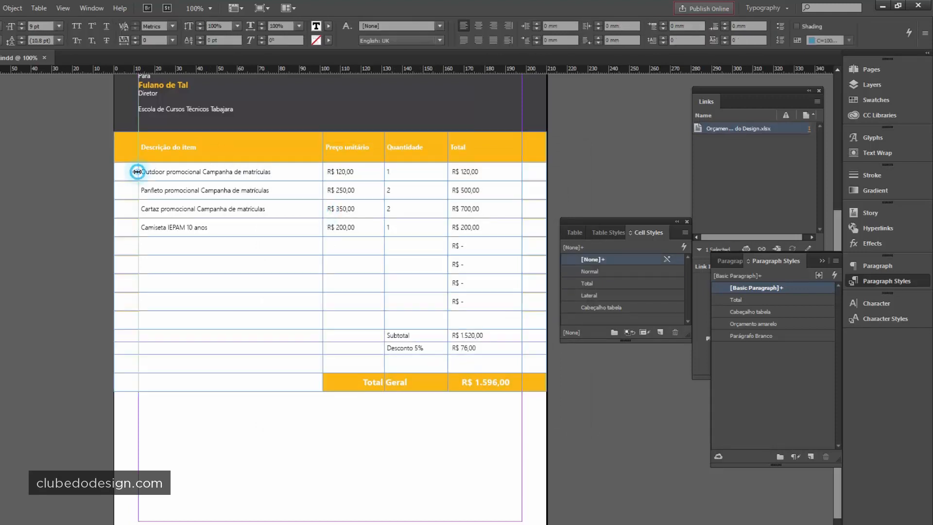
pyautogui.click(143, 171)
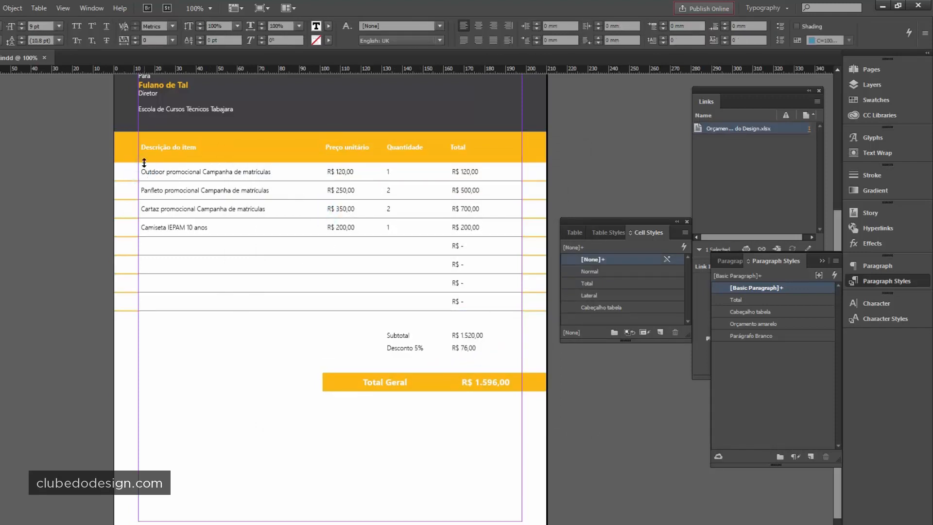
pyautogui.moveTo(143, 168); pyautogui.dragTo(490, 343)
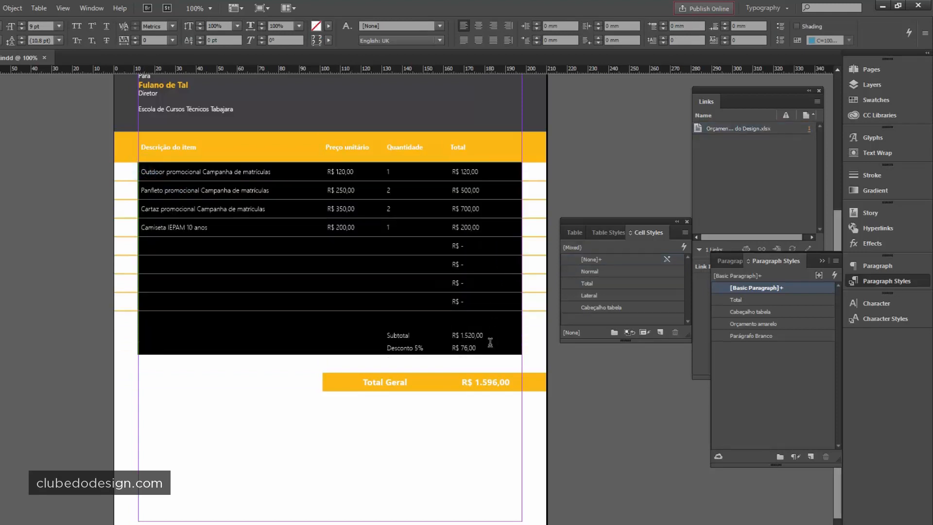
pyautogui.click(811, 456)
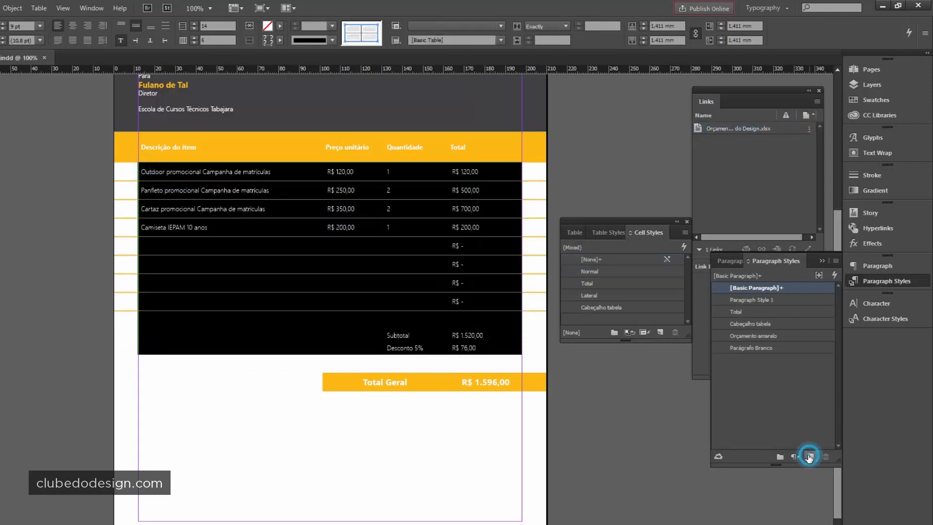
pyautogui.doubleClick(758, 300)
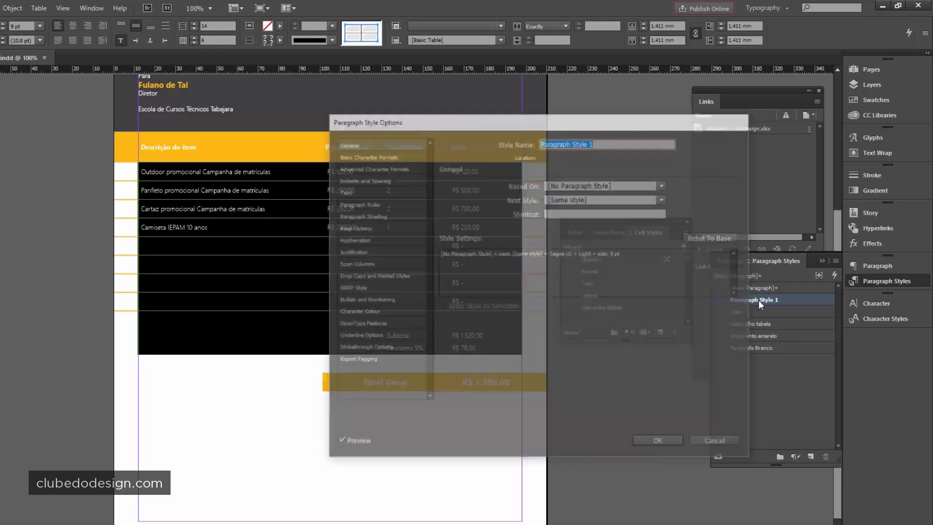
pyautogui.write('Normal')
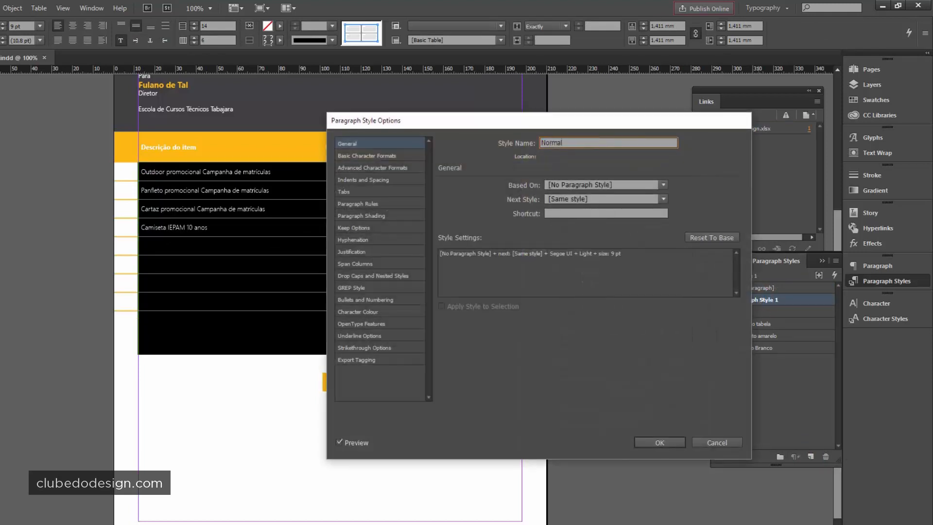
pyautogui.click(657, 442)
pyautogui.click(460, 208)
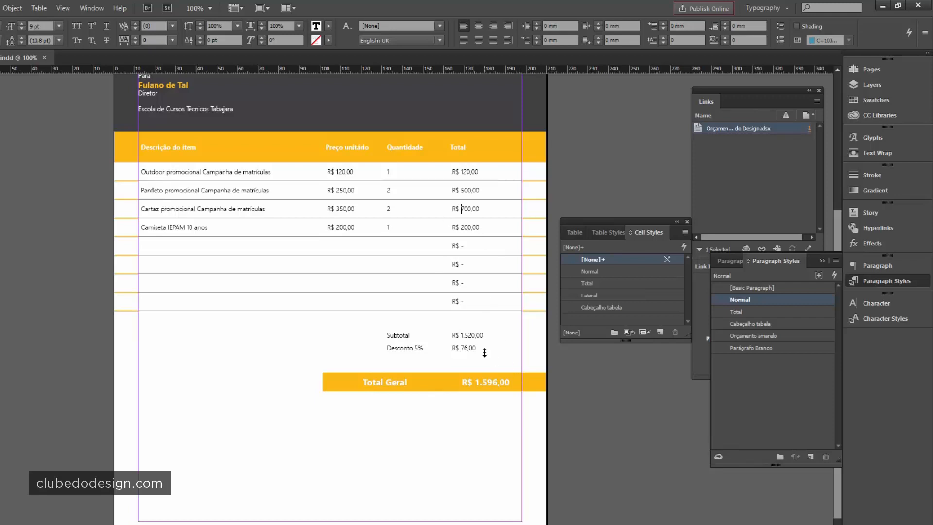
# - Deselect everything and fit the whole page in view with Ctrl+0
pyautogui.click(2, 119)
pyautogui.hotkey('ctrl', 'shift', 'a')
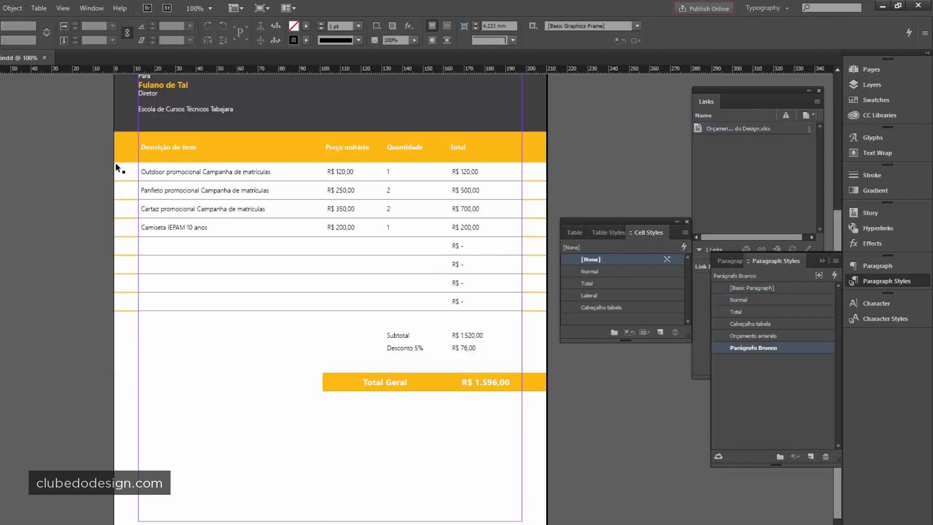
pyautogui.hotkey('ctrl', '0')
pyautogui.click(633, 420)
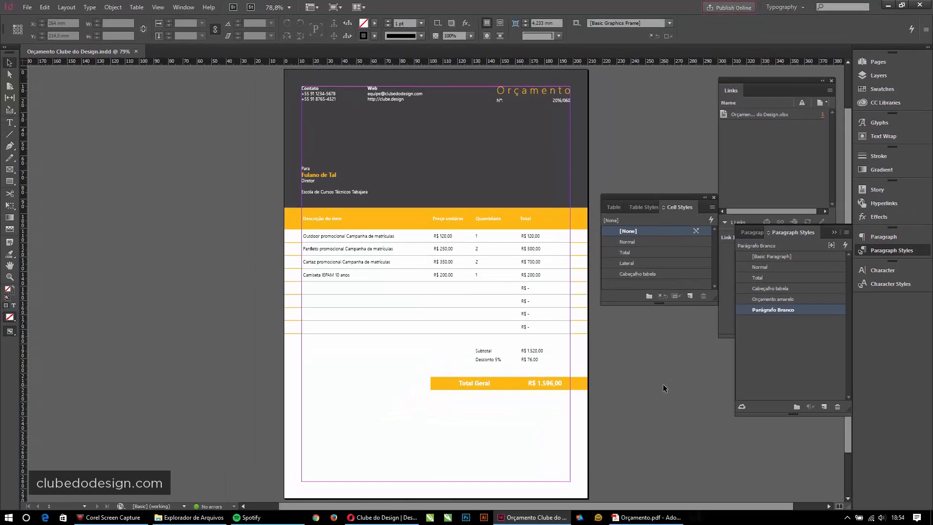
pyautogui.click(663, 384)
# - Open Orçamento Clube do Design.xlsx in Excel from the desktop's Orçamento com InDesign e Excel folder
pyautogui.click(213, 516)
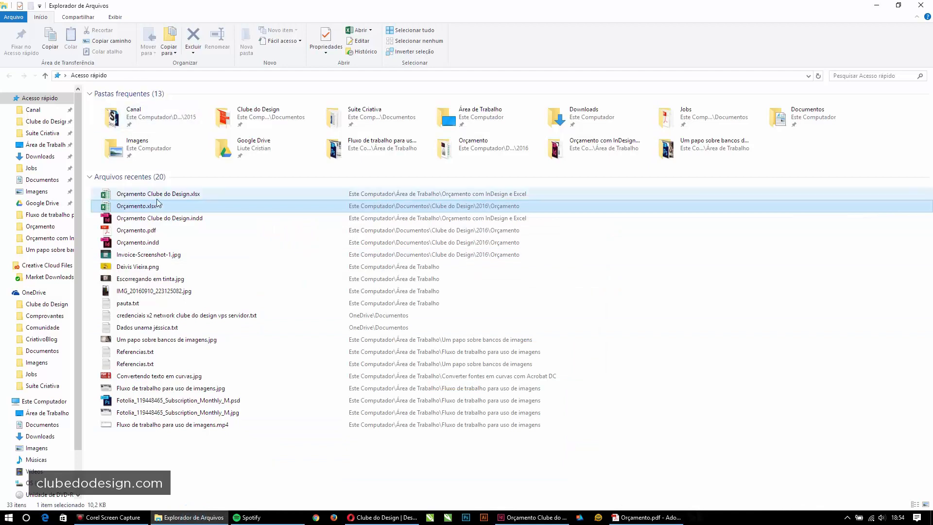
pyautogui.click(48, 146)
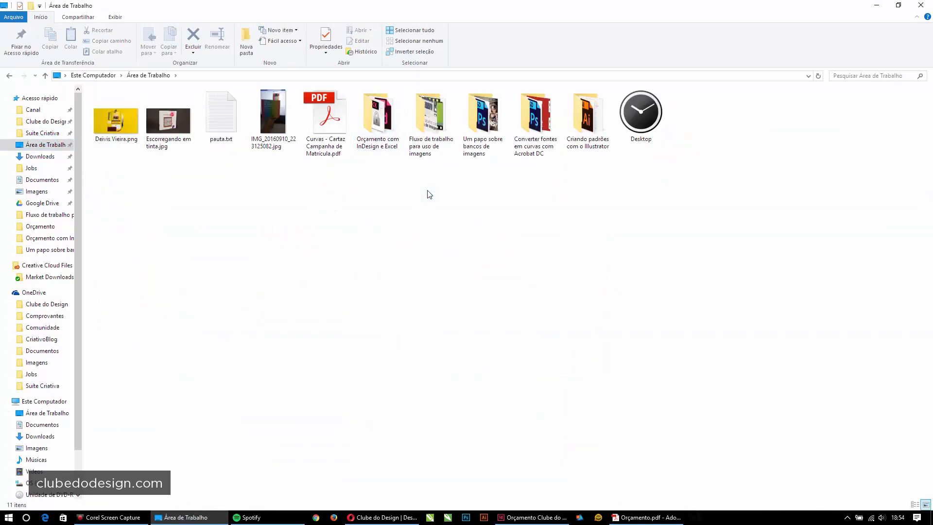
pyautogui.doubleClick(377, 117)
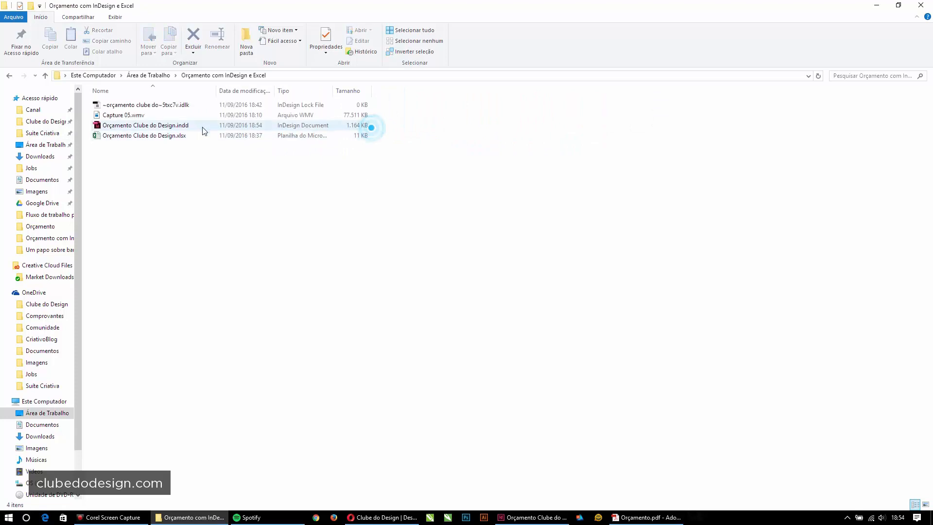
pyautogui.doubleClick(108, 136)
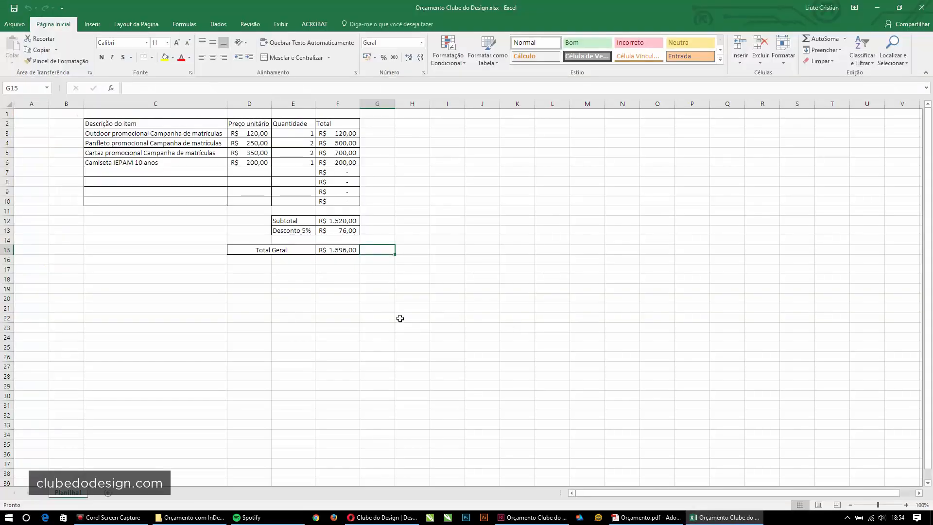
# - Clear the placeholder totals in cells F7 to F10
pyautogui.click(323, 307)
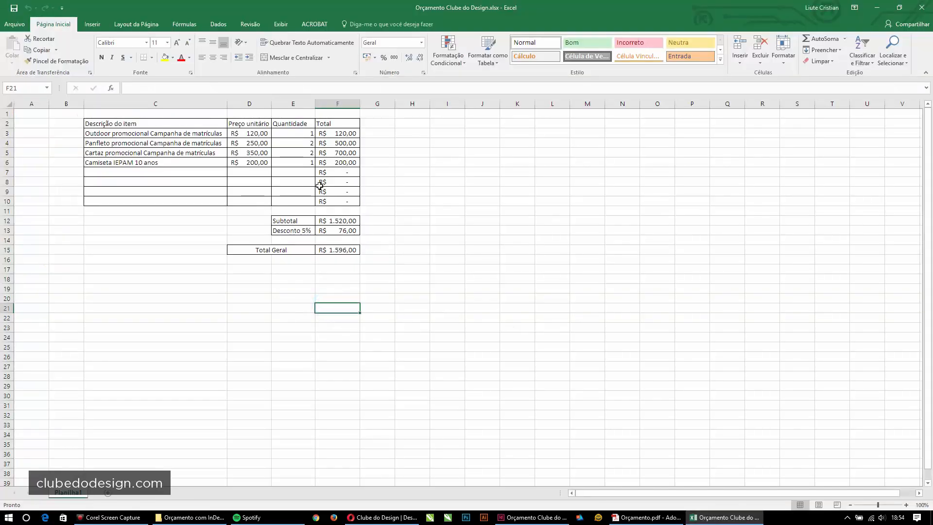
pyautogui.moveTo(341, 173); pyautogui.dragTo(359, 200)
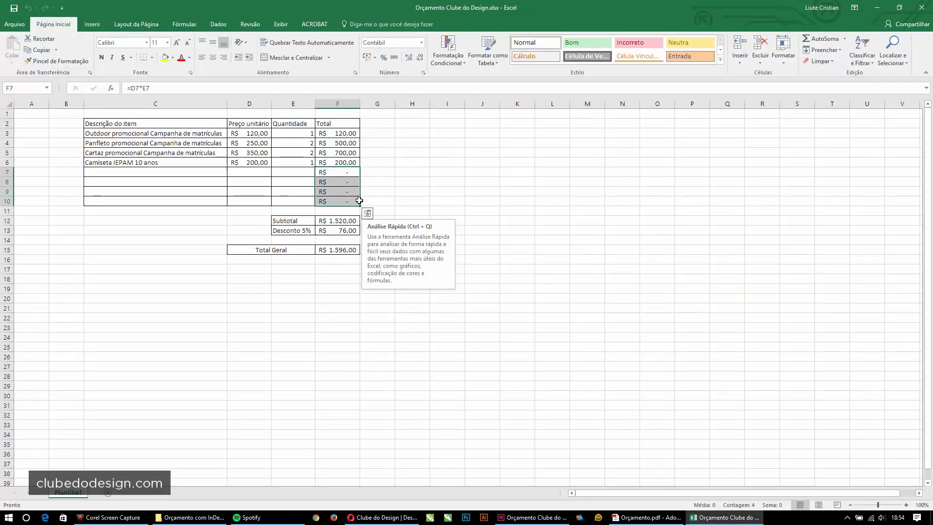
pyautogui.press('Delete')
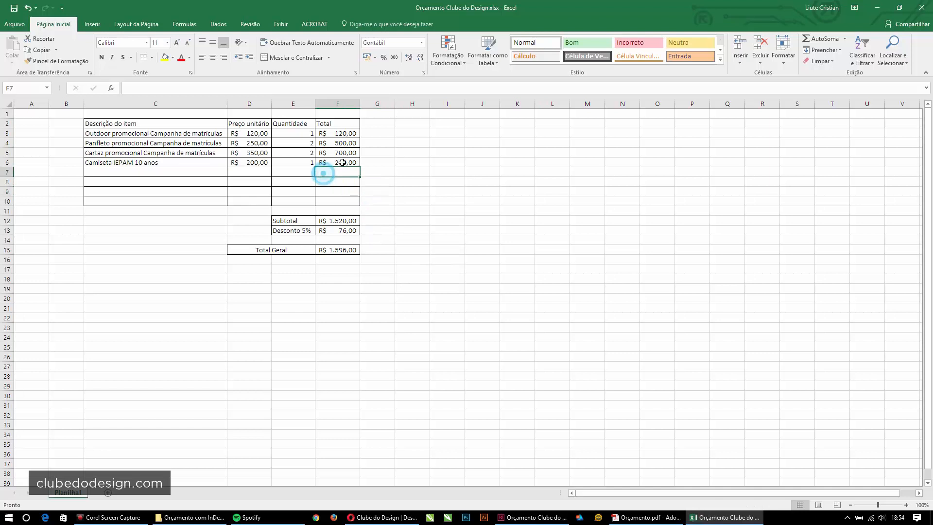
pyautogui.click(335, 163)
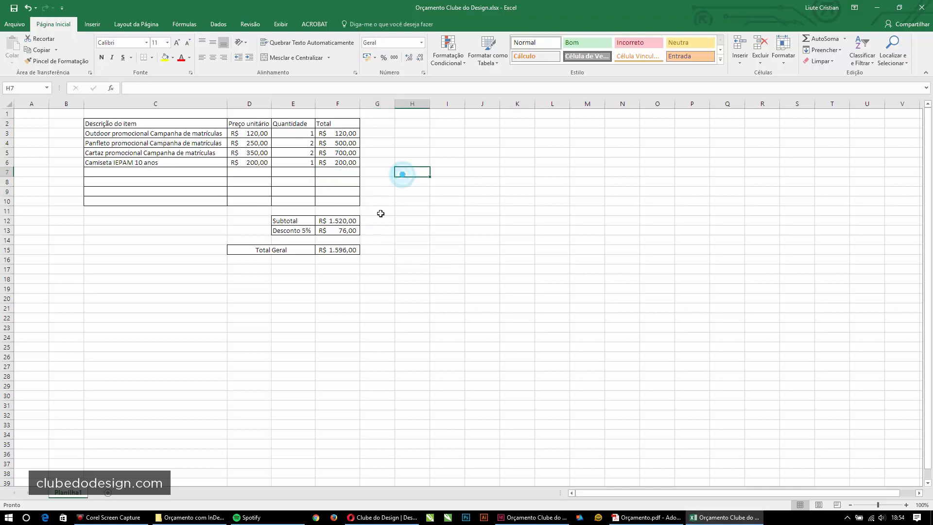
# - Change the Outdoor quantity to 3 and Camiseta to 2, then close the workbook
pyautogui.click(310, 136)
pyautogui.write('3')
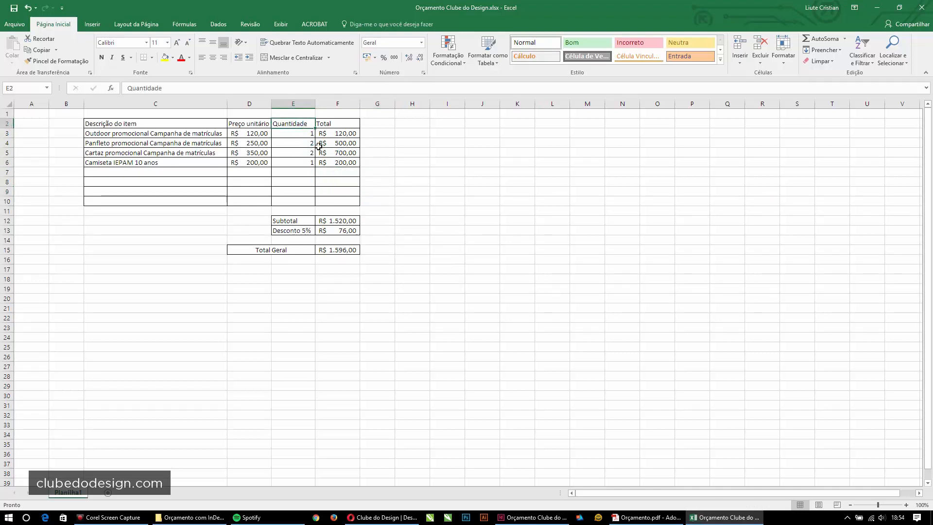
pyautogui.press('Down')
pyautogui.press('Down')
pyautogui.press('Down')
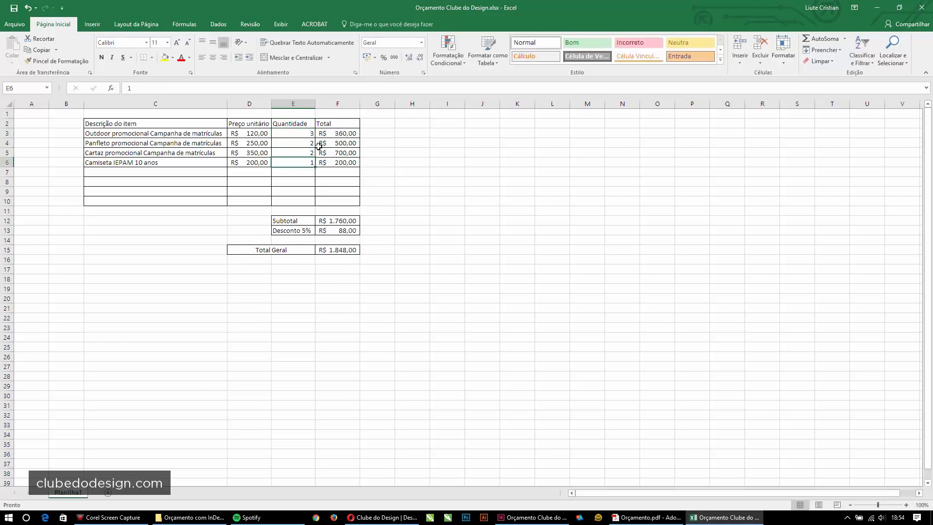
pyautogui.write('2')
pyautogui.press('Return')
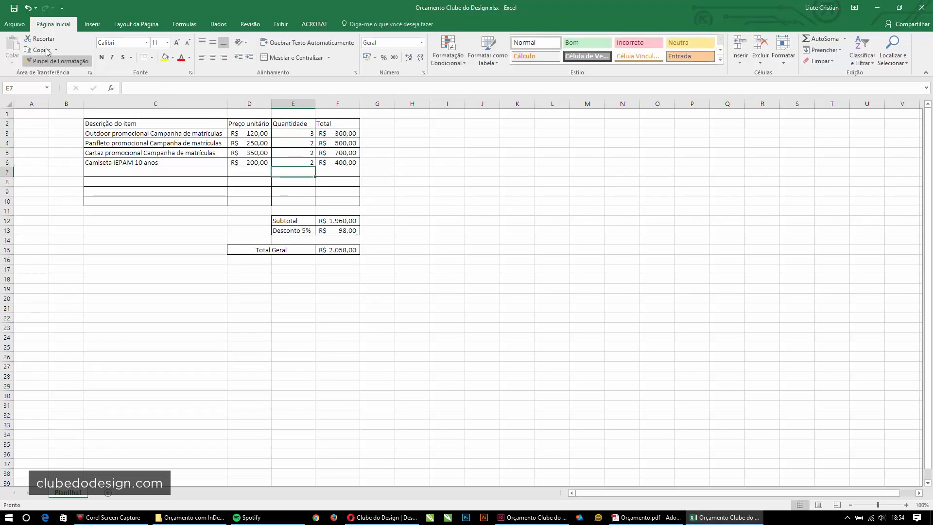
pyautogui.click(921, 7)
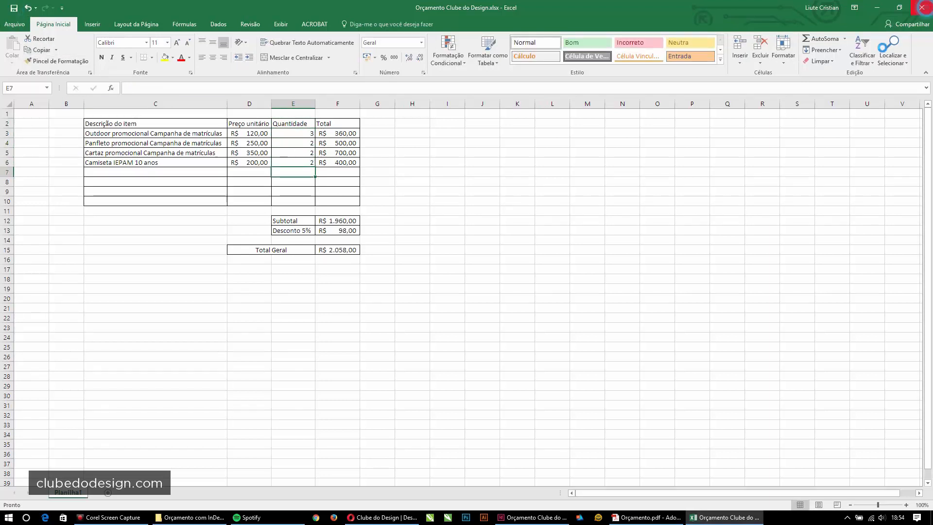
pyautogui.click(532, 517)
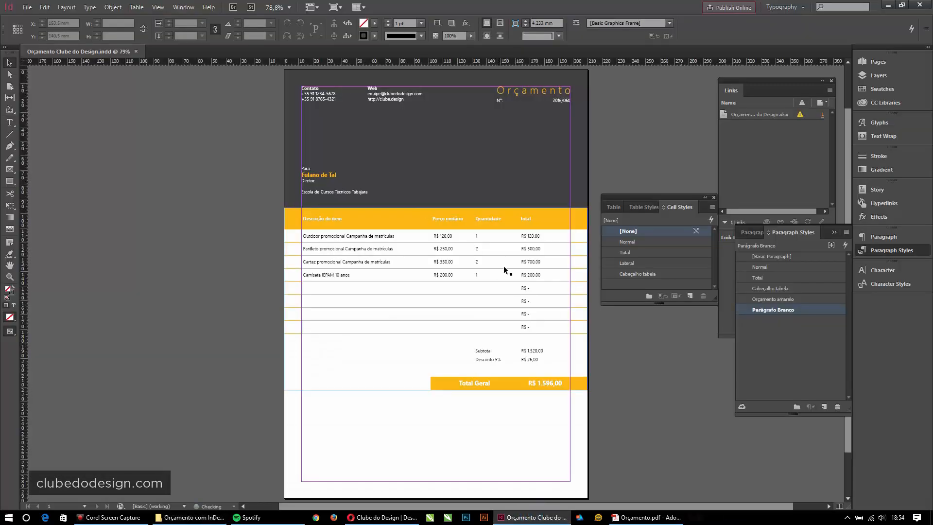
# - Update the modified .xlsx link in the Links panel, accepting the warning, and zoom onto the table
pyautogui.click(505, 264)
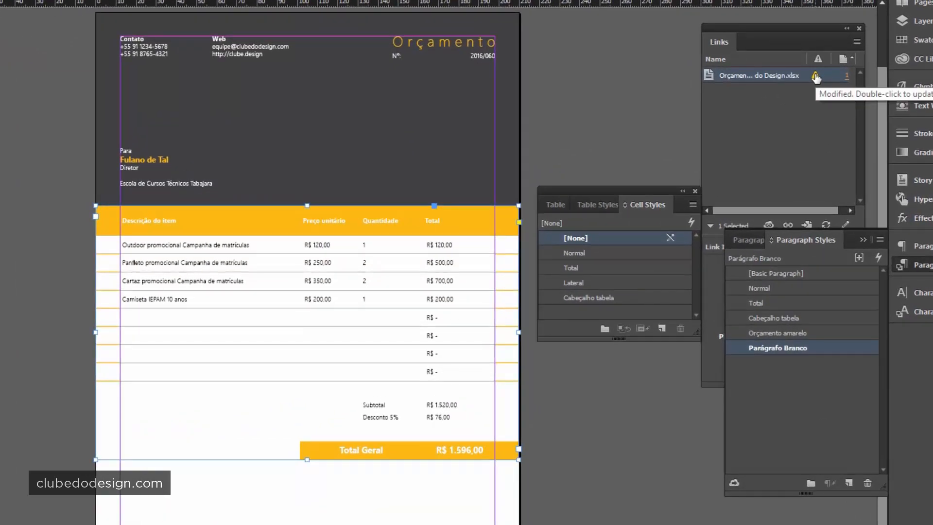
pyautogui.click(920, 266)
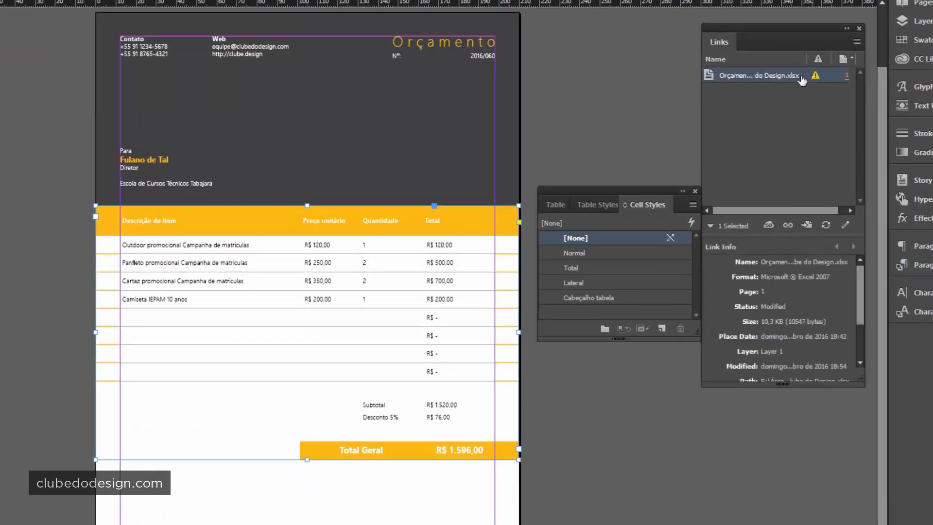
pyautogui.click(771, 77)
pyautogui.click(831, 230)
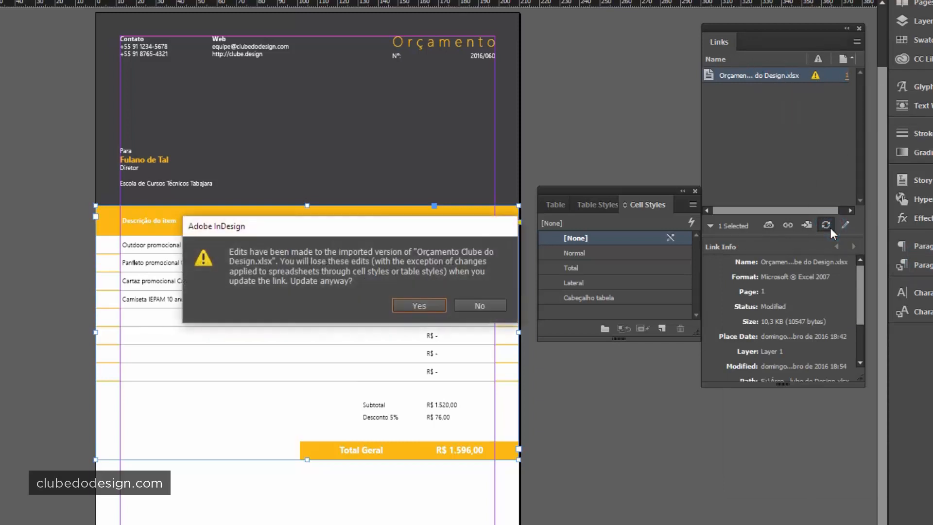
pyautogui.click(416, 306)
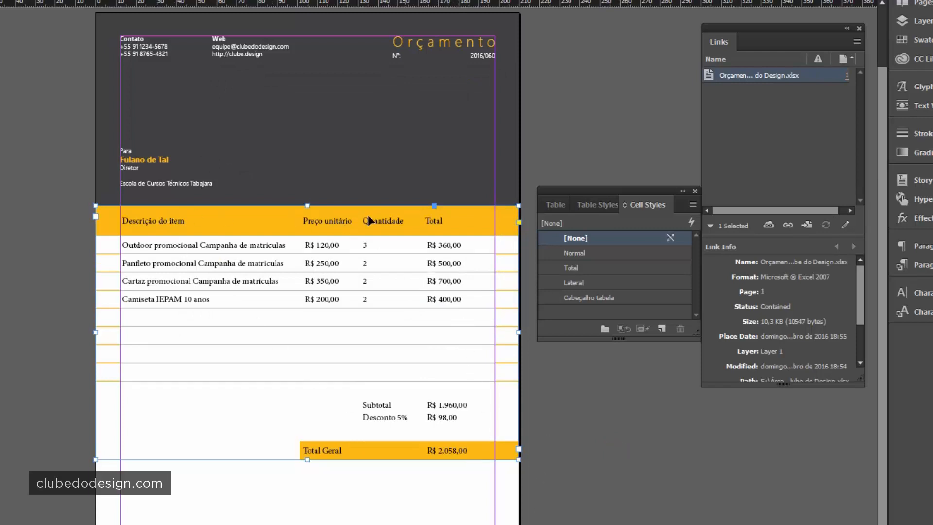
pyautogui.moveTo(20, 151); pyautogui.dragTo(620, 498)
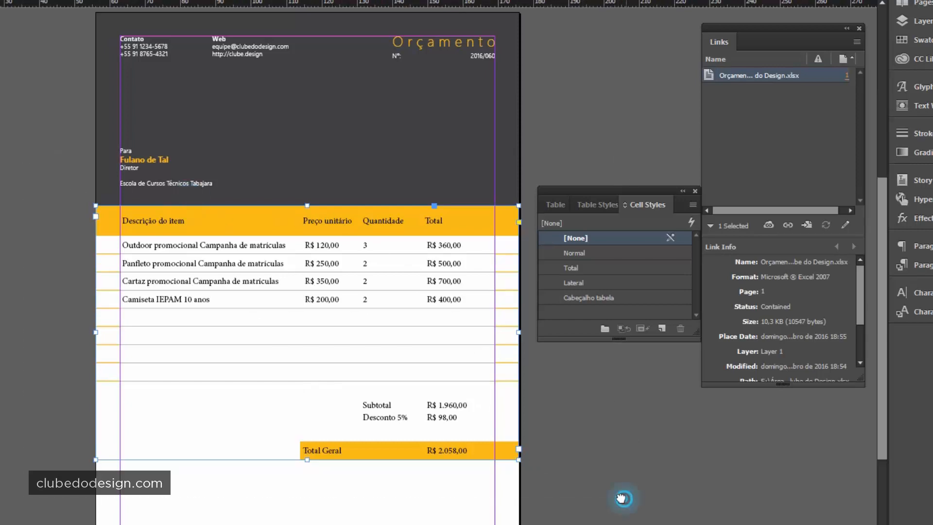
pyautogui.moveTo(415, 301); pyautogui.dragTo(393, 307)
# - Select the header row and inspect the Cabeçalho tabela cell style's text settings without changing them
pyautogui.keyDown('ctrl'); pyautogui.keyDown('alt'); pyautogui.click(362, 226); pyautogui.keyUp('alt'); pyautogui.keyUp('ctrl')
pyautogui.moveTo(329, 258); pyautogui.dragTo(396, 207)
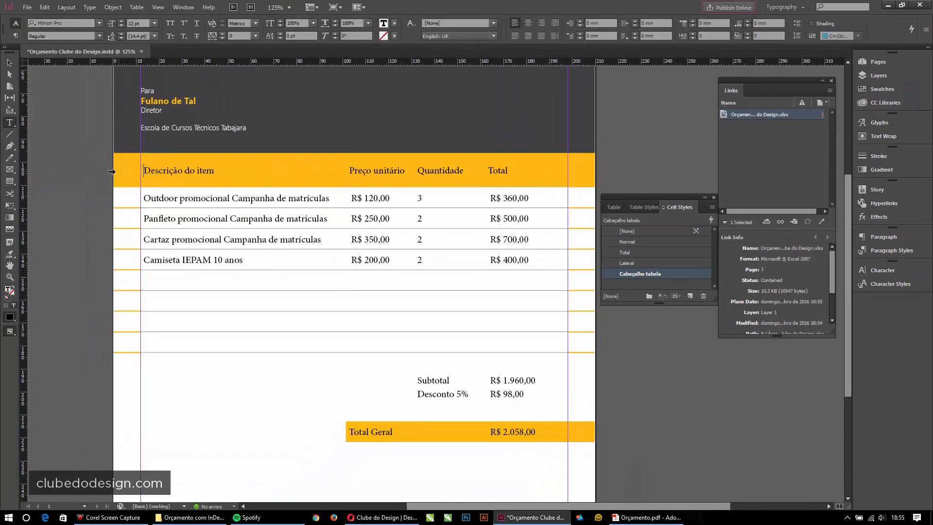
pyautogui.click(45, 165)
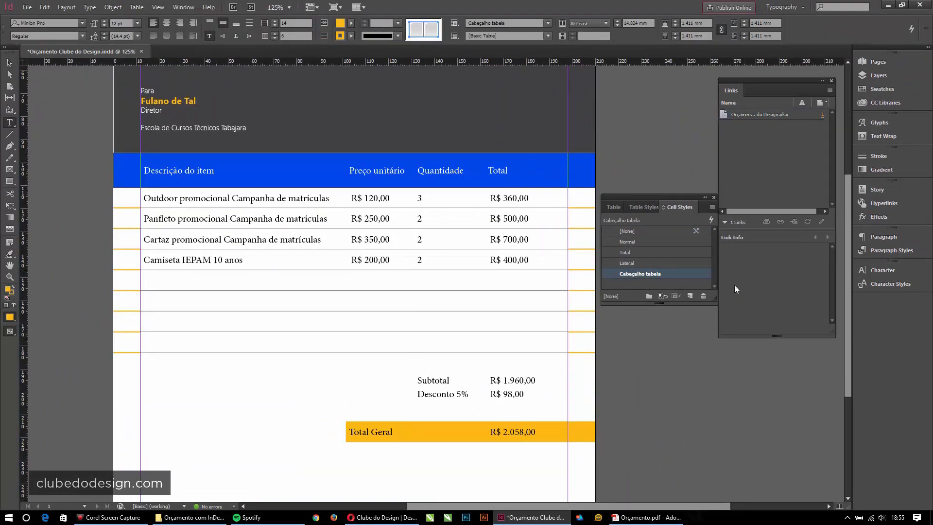
pyautogui.moveTo(659, 302); pyautogui.dragTo(659, 334)
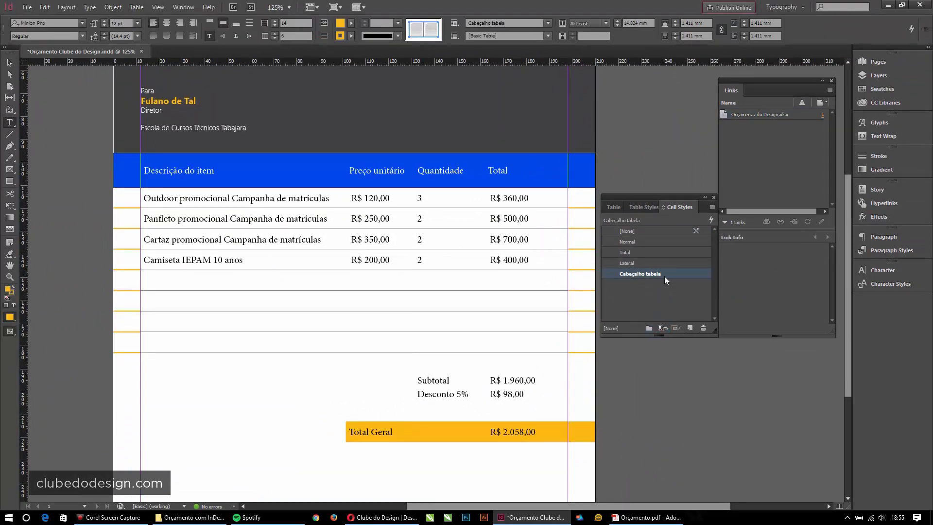
pyautogui.doubleClick(663, 274)
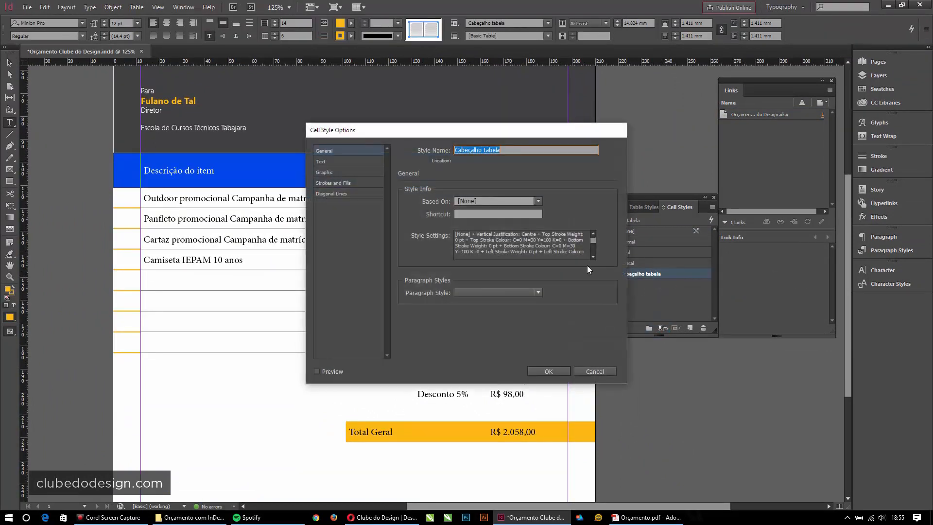
pyautogui.click(322, 162)
pyautogui.moveTo(380, 135); pyautogui.dragTo(400, 114)
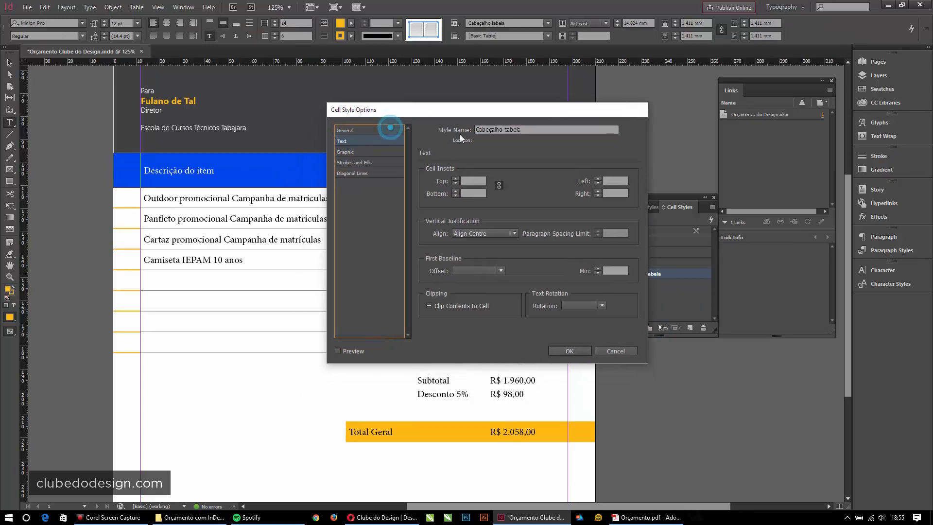
pyautogui.click(617, 348)
# - With the header cells selected, set the Cabeçalho tabela cell style's paragraph style to Cabeçalho tabela
pyautogui.click(226, 185)
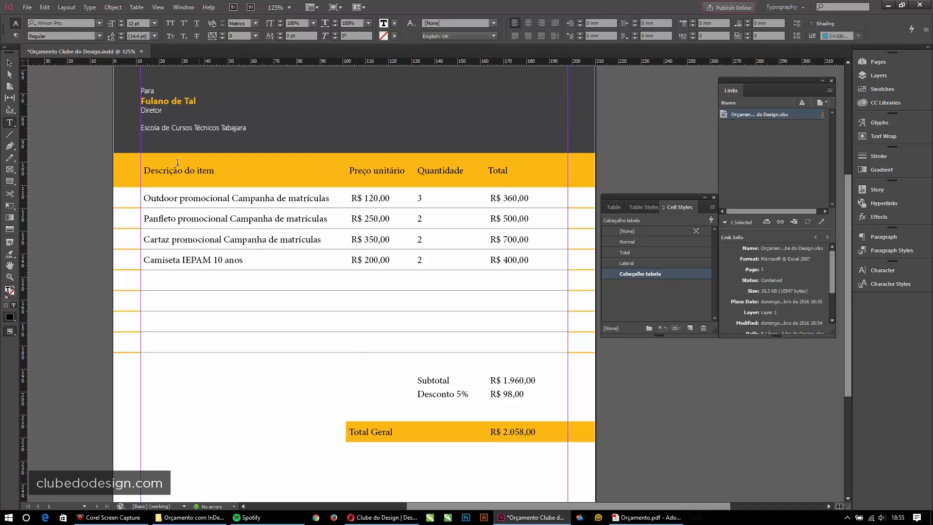
pyautogui.doubleClick(177, 165)
pyautogui.click(510, 172)
pyautogui.click(109, 169)
pyautogui.click(240, 181)
pyautogui.moveTo(151, 169); pyautogui.dragTo(502, 166)
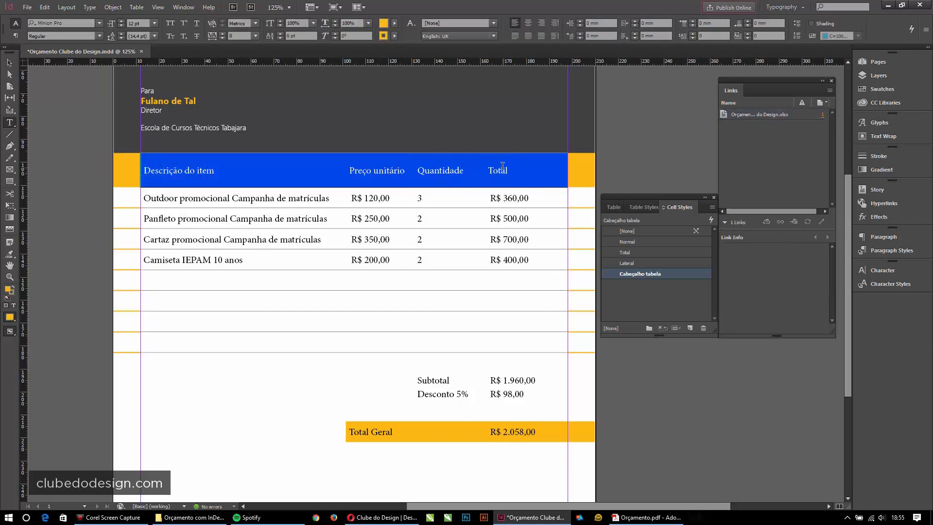
pyautogui.doubleClick(636, 275)
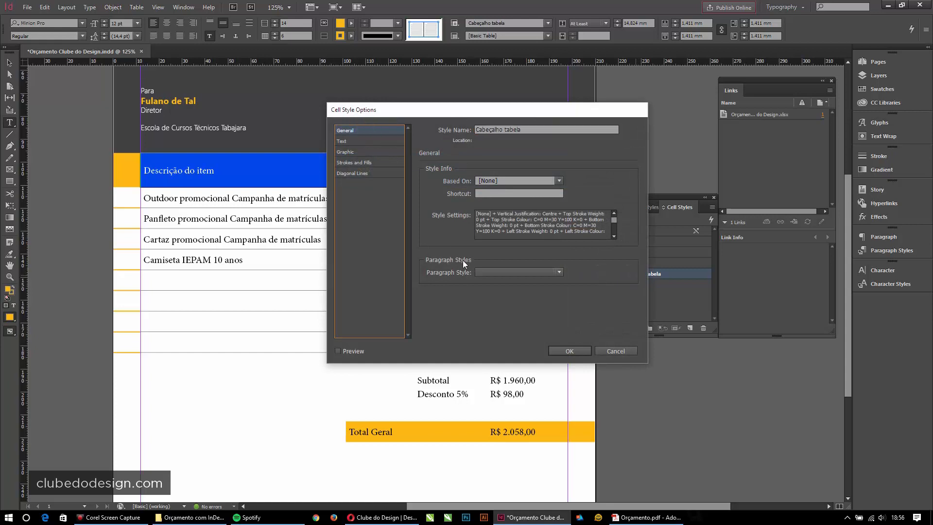
pyautogui.click(503, 272)
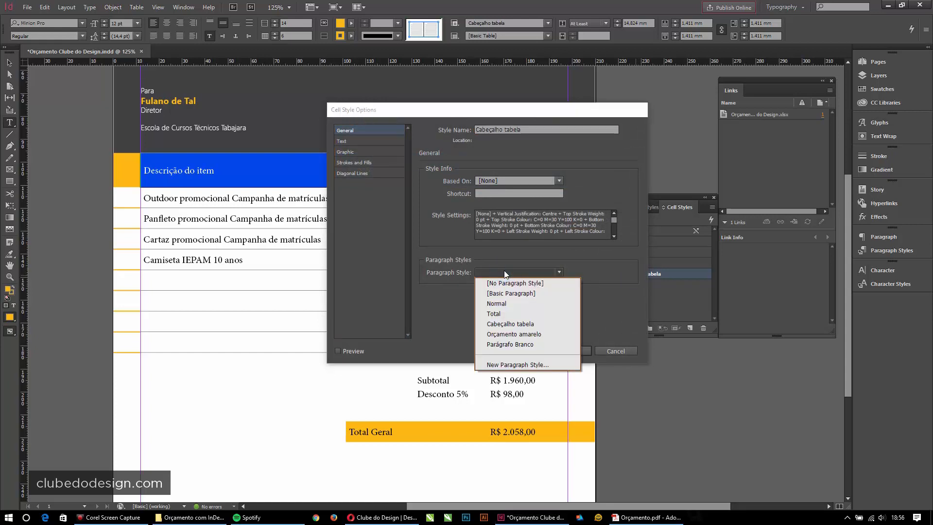
pyautogui.click(510, 324)
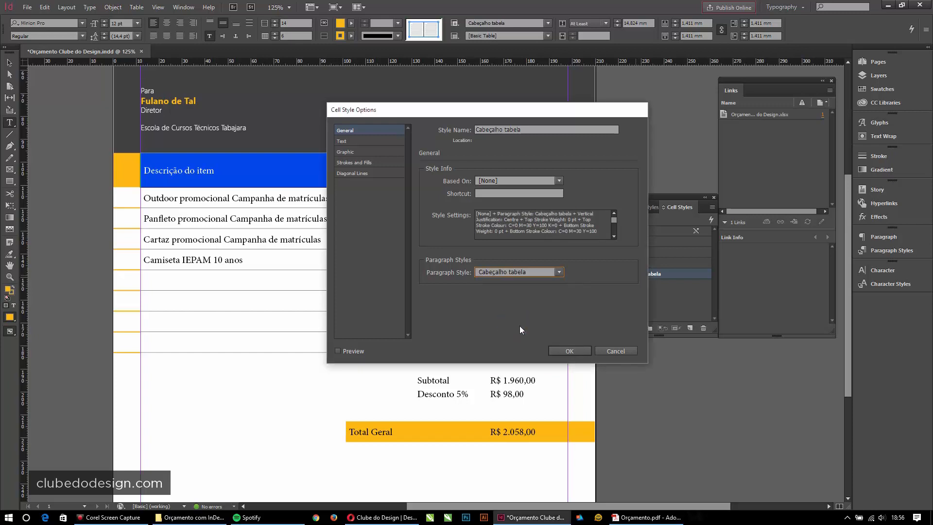
pyautogui.click(567, 352)
pyautogui.click(149, 197)
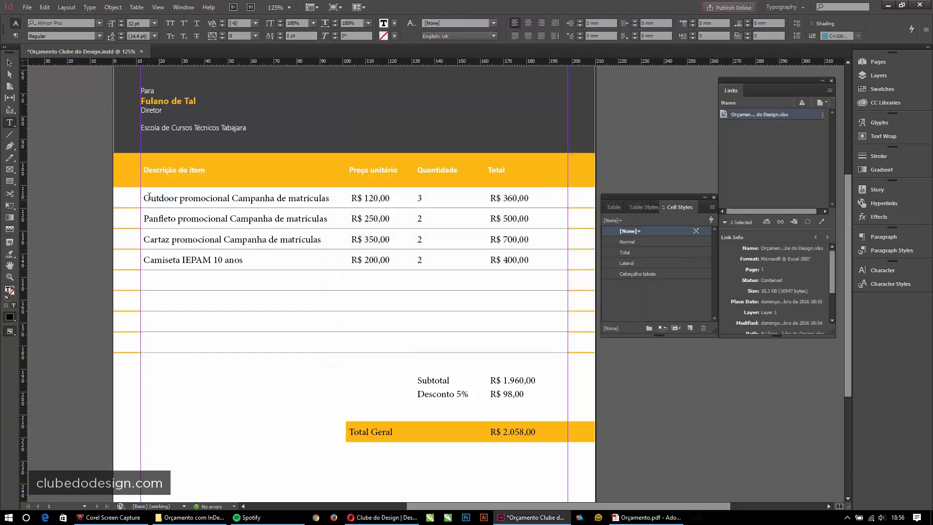
# - From the Outdoor cell, set the Normal cell style's paragraph style to Normal
pyautogui.moveTo(145, 196); pyautogui.dragTo(526, 391)
pyautogui.moveTo(233, 197); pyautogui.dragTo(238, 207)
pyautogui.click(237, 208)
pyautogui.doubleClick(649, 242)
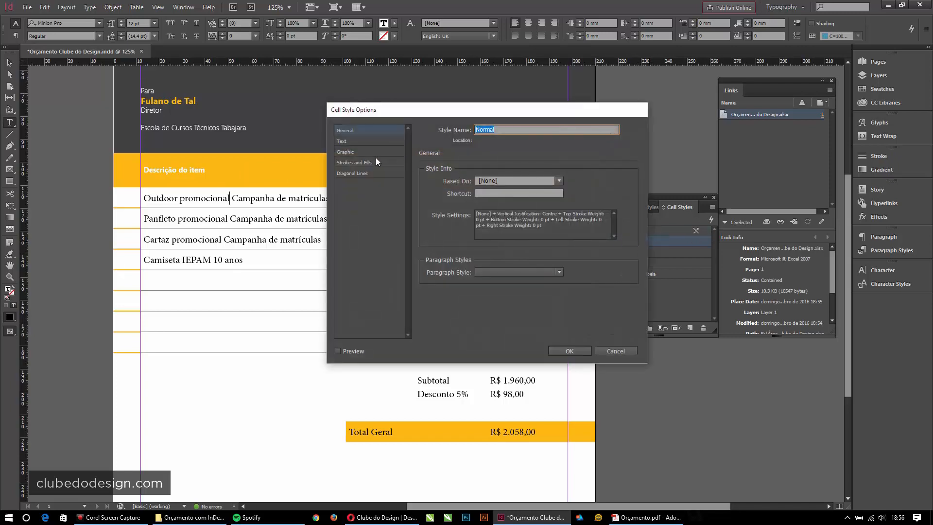
pyautogui.click(559, 272)
pyautogui.click(511, 303)
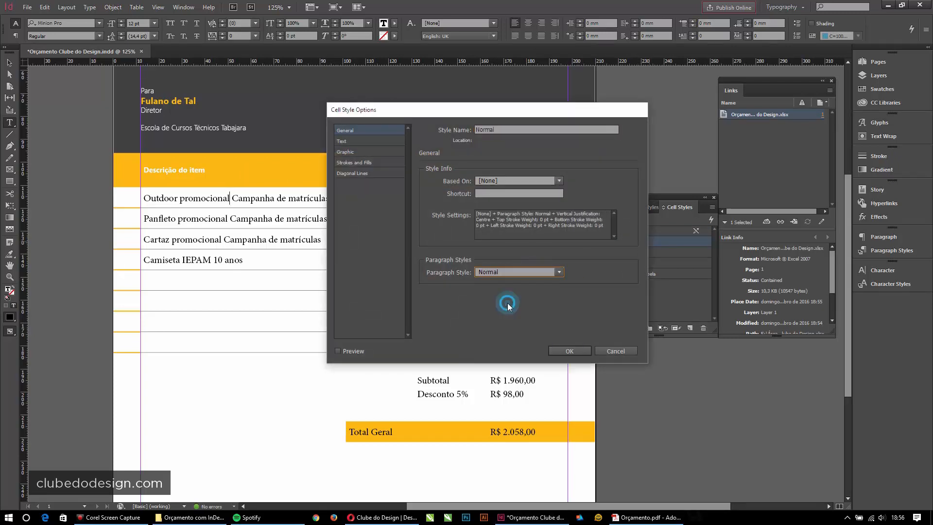
pyautogui.click(569, 350)
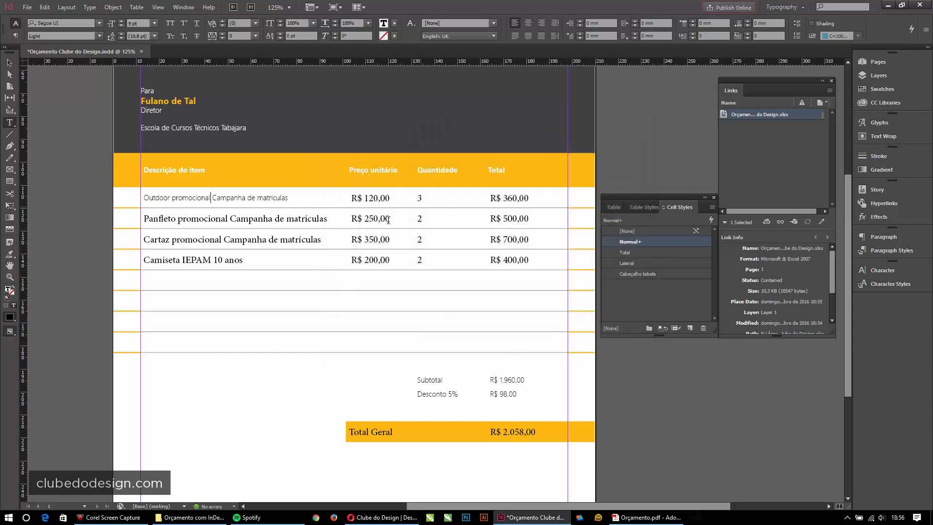
# - Check the Outdoor, Desconto 5% and Subtotal cells, then reconfirm the Normal cell style settings
pyautogui.click(144, 198)
pyautogui.click(478, 392)
pyautogui.click(420, 377)
pyautogui.click(492, 381)
pyautogui.doubleClick(646, 241)
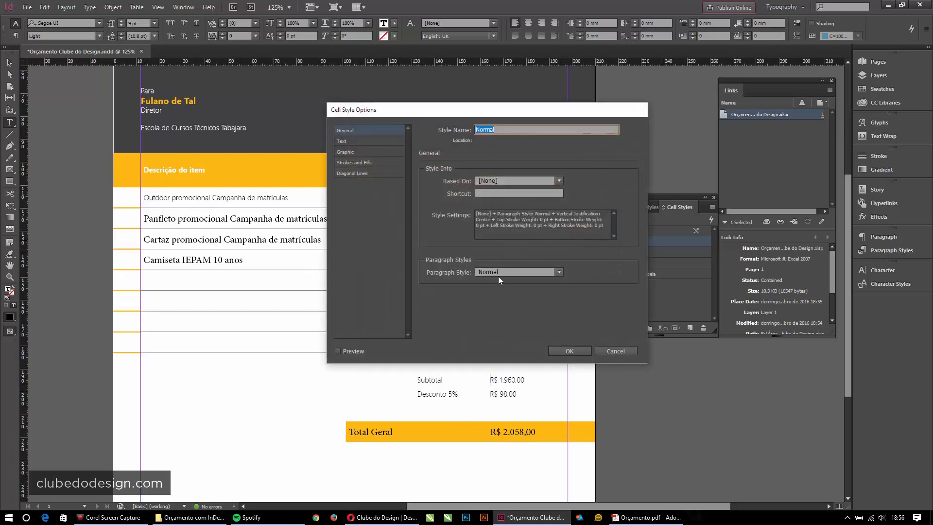
pyautogui.click(581, 354)
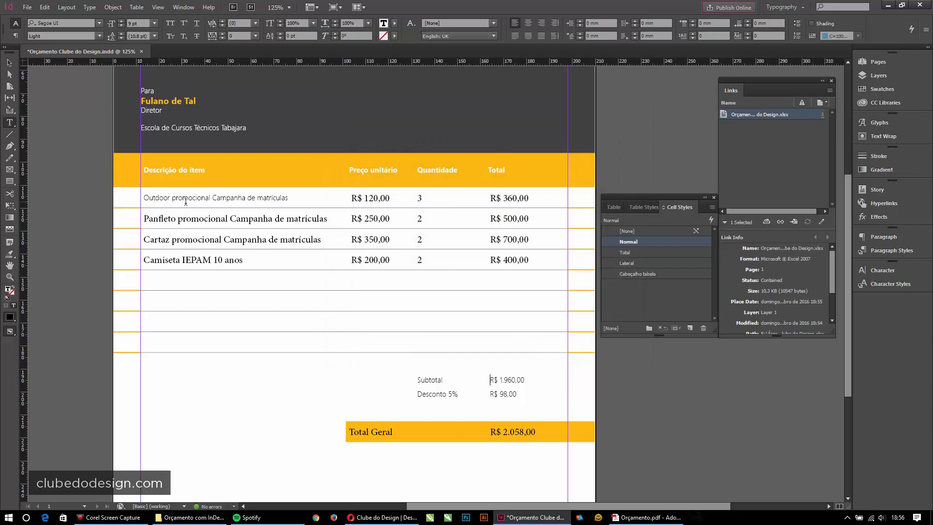
# - Create a new cell style from the selected body cells and name it Corpo
pyautogui.moveTo(146, 196); pyautogui.dragTo(560, 349)
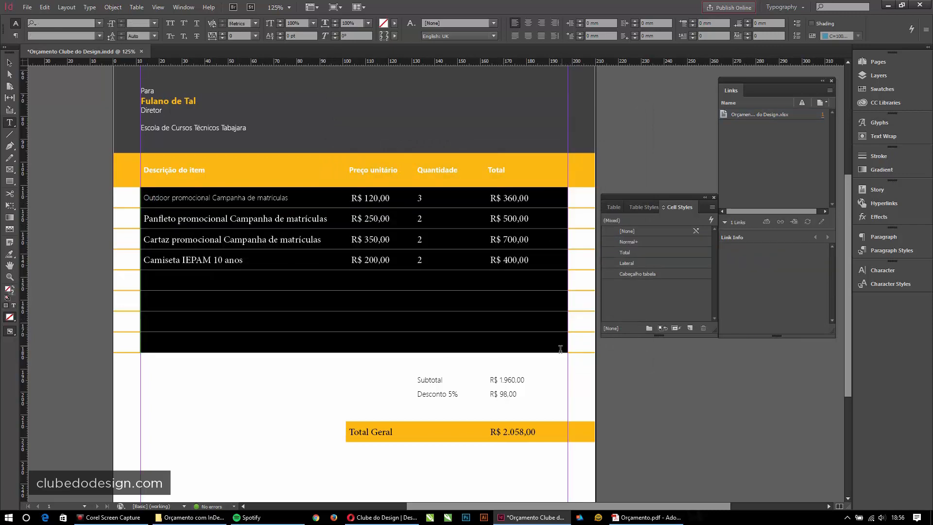
pyautogui.click(221, 217)
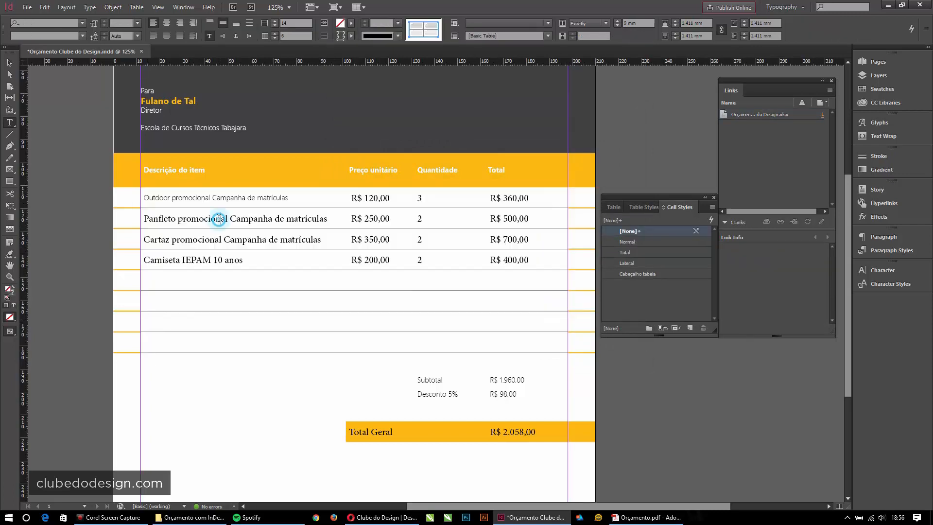
pyautogui.click(144, 196)
pyautogui.moveTo(144, 195); pyautogui.dragTo(559, 335)
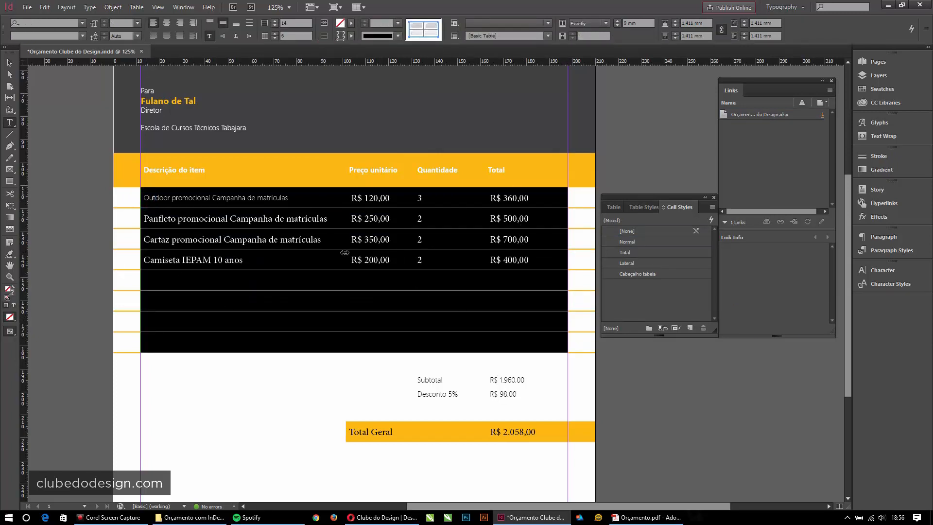
pyautogui.click(690, 329)
pyautogui.doubleClick(631, 284)
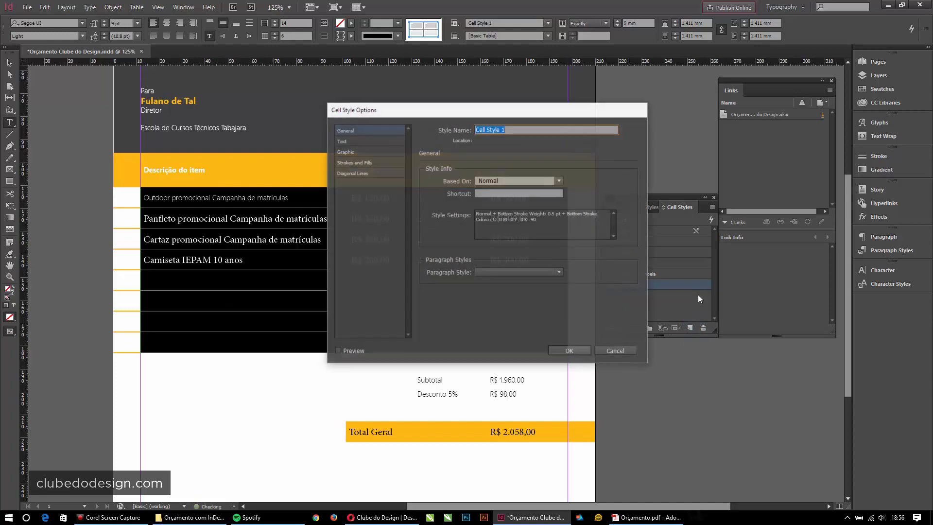
pyautogui.write('Corpo')
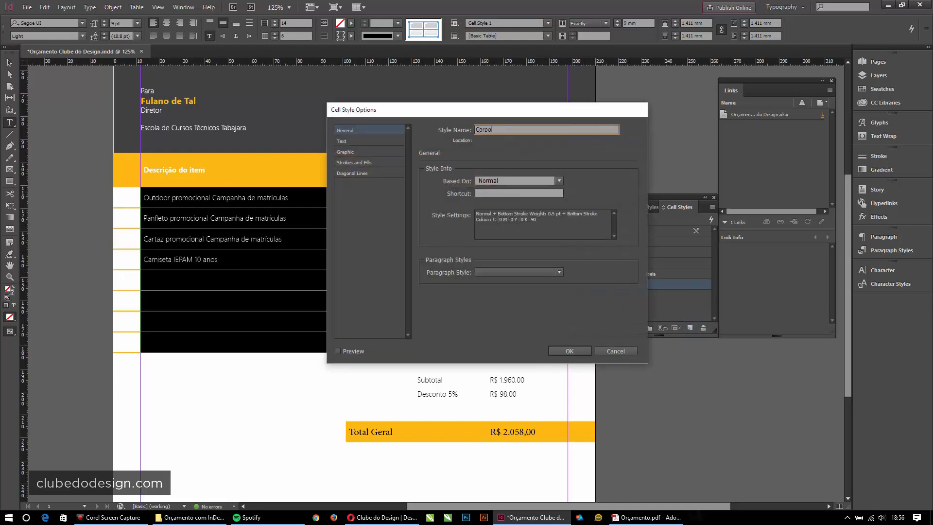
pyautogui.click(569, 351)
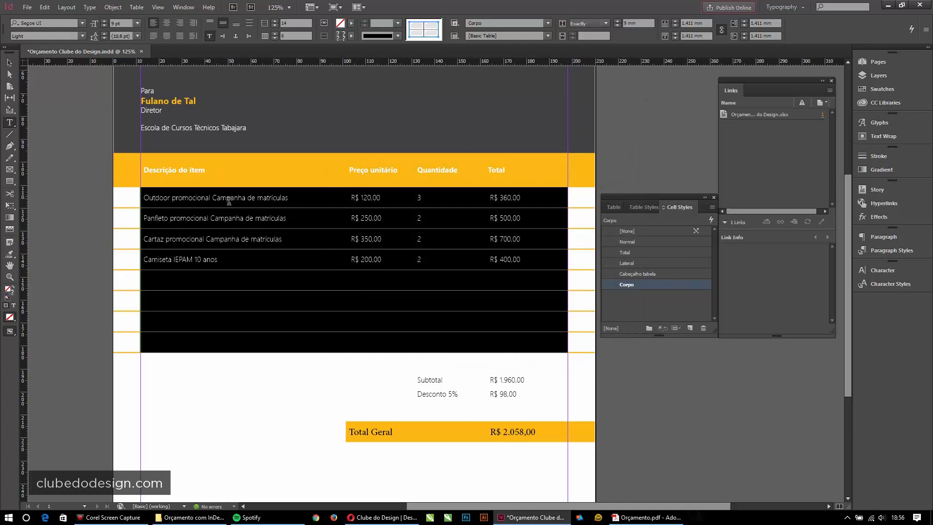
# - Select all eight body rows and open Corpo's paragraph style list
pyautogui.click(205, 197)
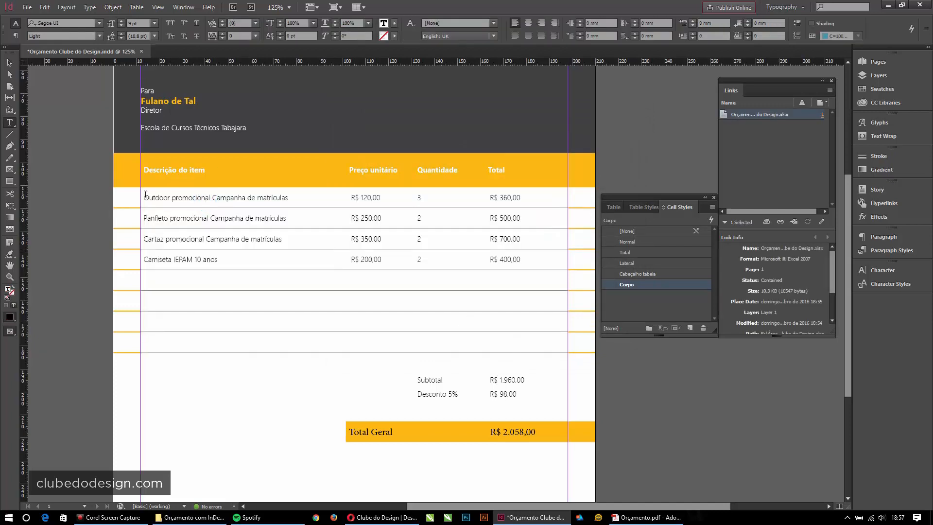
pyautogui.moveTo(145, 198); pyautogui.dragTo(548, 340)
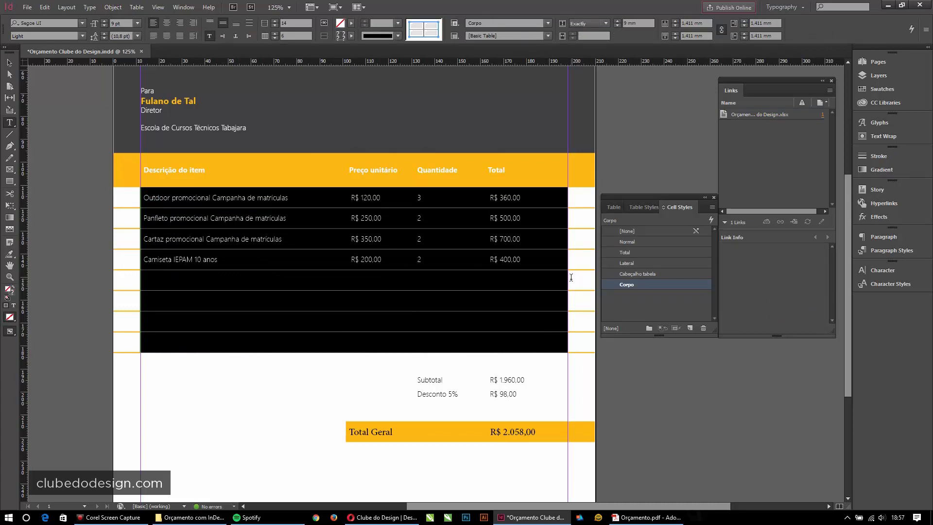
pyautogui.doubleClick(679, 285)
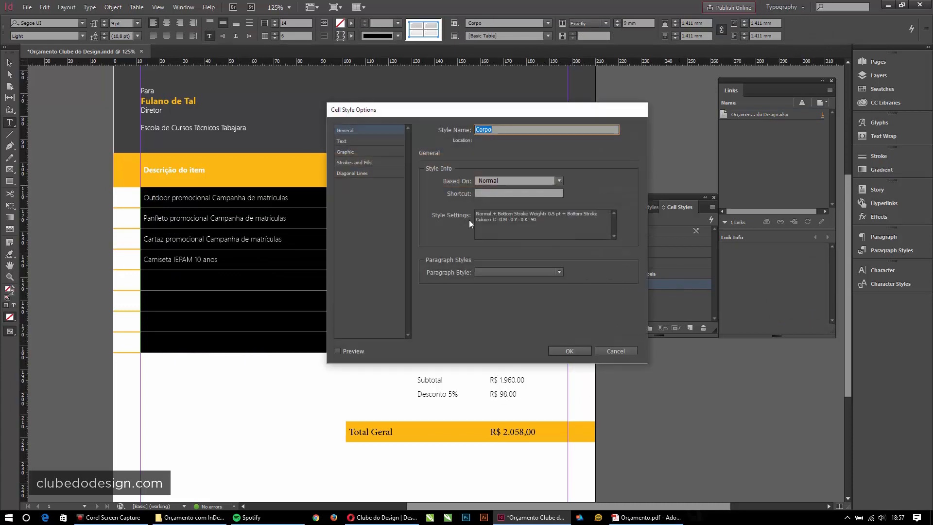
pyautogui.click(510, 272)
# - Give Corpo the Normal paragraph style and the Total cell style the Total paragraph style
pyautogui.click(500, 302)
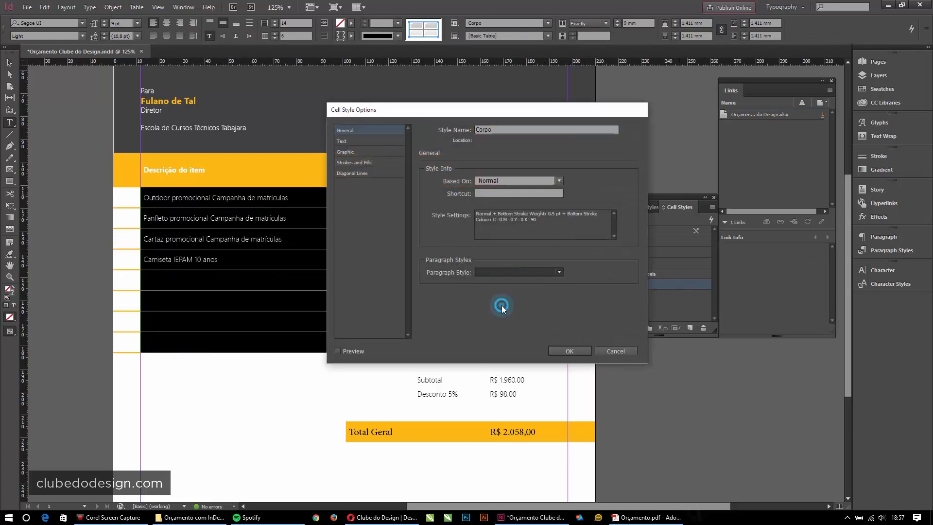
pyautogui.click(569, 349)
pyautogui.click(336, 239)
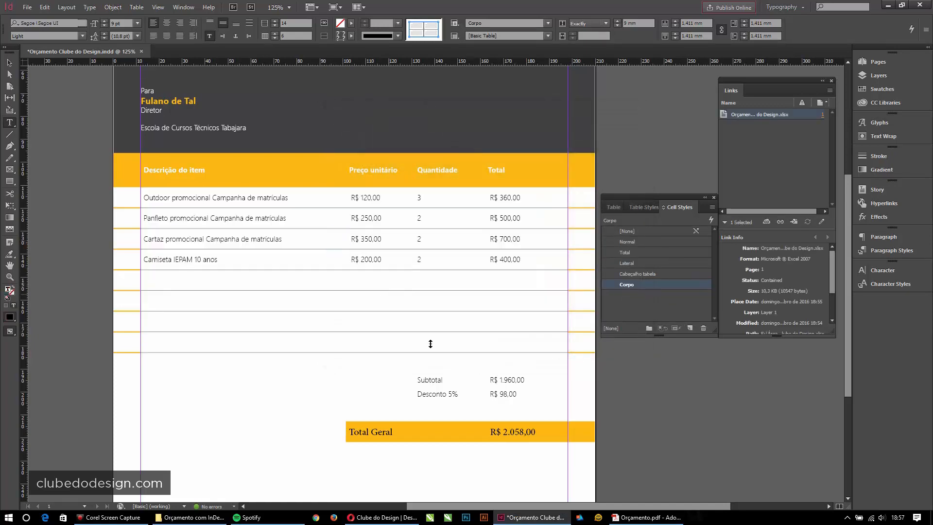
pyautogui.click(440, 381)
pyautogui.click(431, 382)
pyautogui.moveTo(475, 433); pyautogui.dragTo(580, 432)
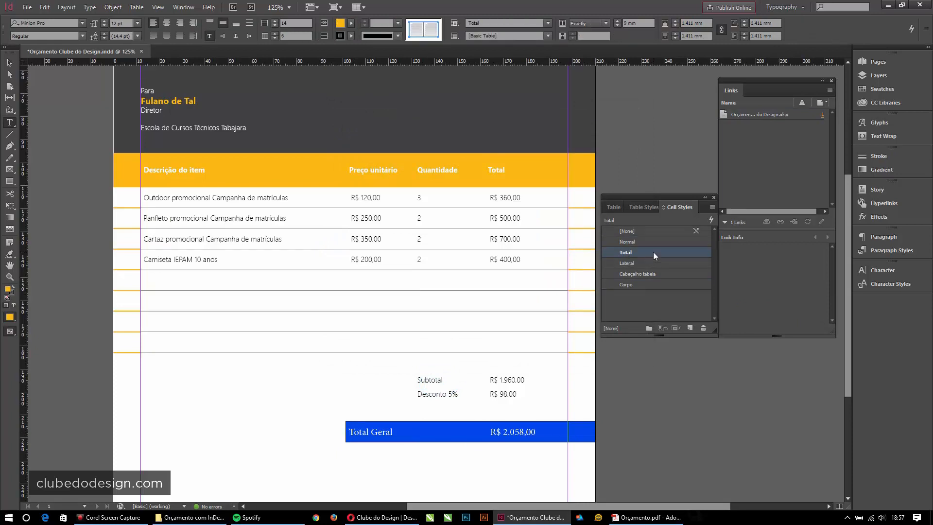
pyautogui.doubleClick(653, 251)
pyautogui.click(506, 272)
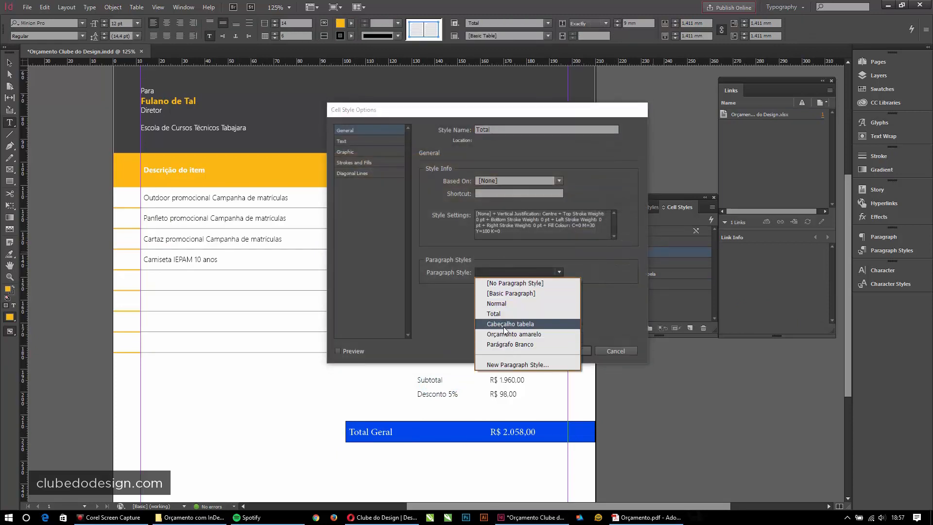
pyautogui.click(511, 318)
pyautogui.click(567, 351)
pyautogui.click(511, 301)
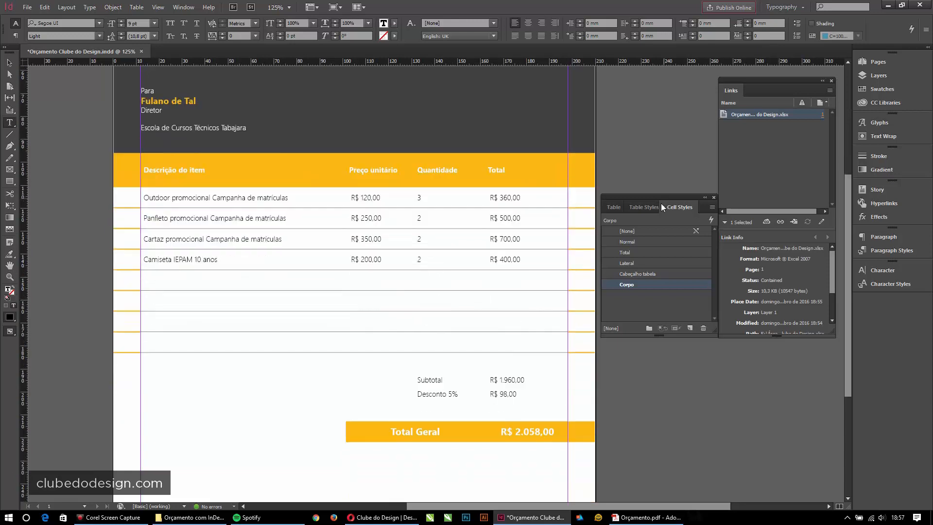
# - Fit the page in view and open Orçamento Clube do Design.xlsx from the project folder
pyautogui.click(8, 62)
pyautogui.click(97, 93)
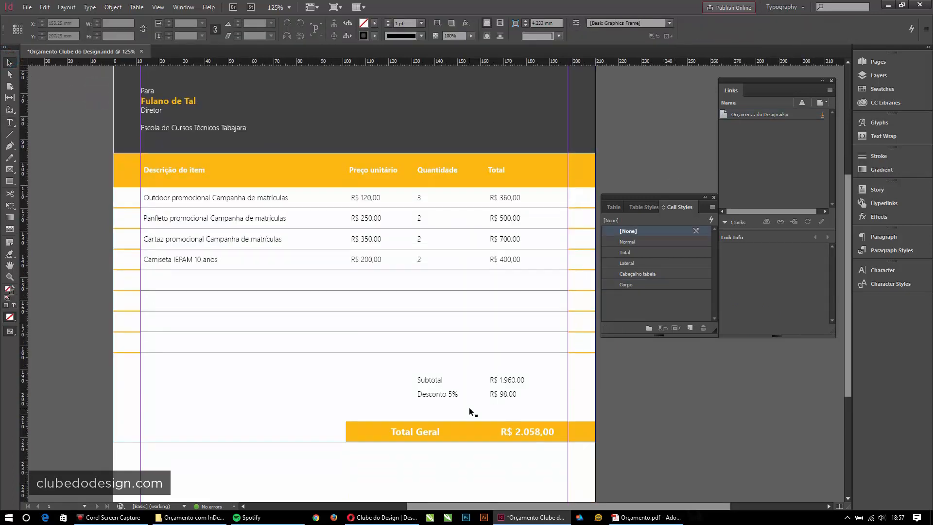
pyautogui.hotkey('ctrl', '0')
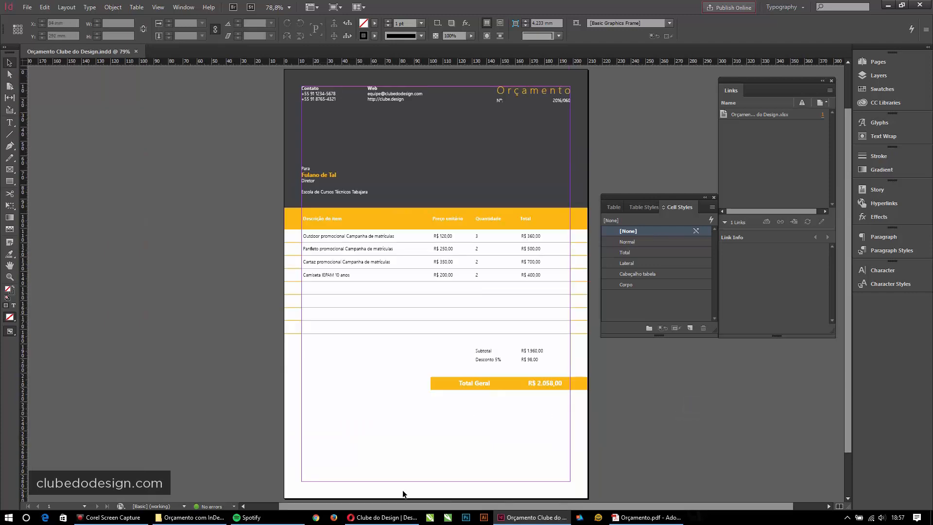
pyautogui.click(191, 517)
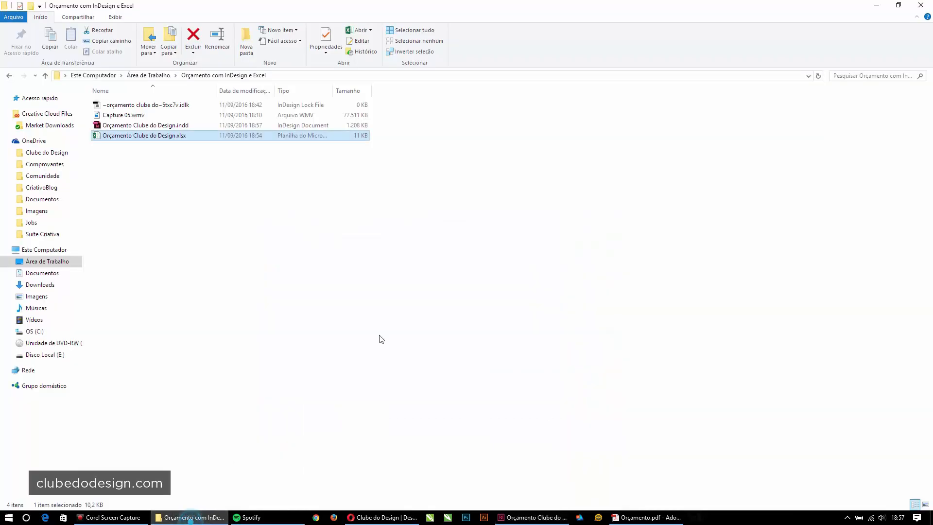
pyautogui.doubleClick(120, 135)
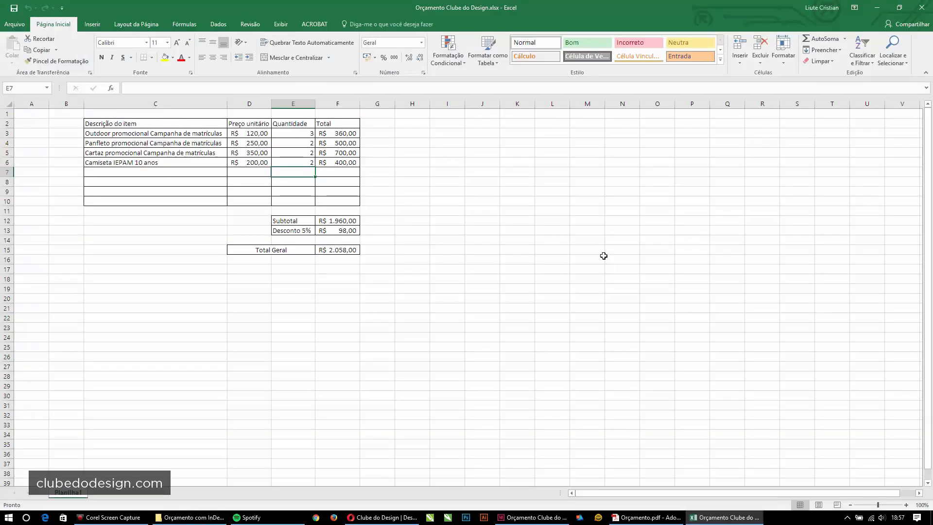
# - Enter 1 as the quantity for every item in column E, then close Excel saving changes
pyautogui.click(480, 251)
pyautogui.click(299, 134)
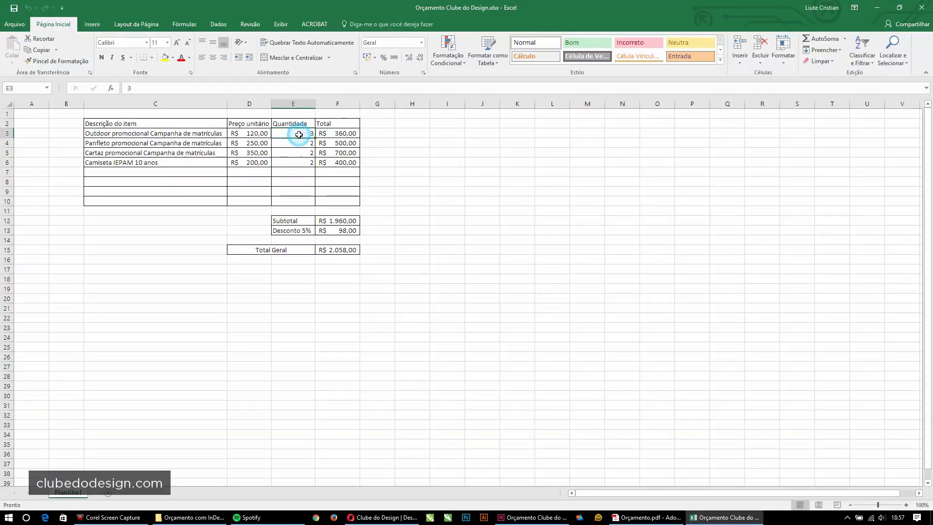
pyautogui.write('1')
pyautogui.press('Return')
pyautogui.write('1')
pyautogui.press('Return')
pyautogui.write('1')
pyautogui.press('Return')
pyautogui.write('1')
pyautogui.press('Return')
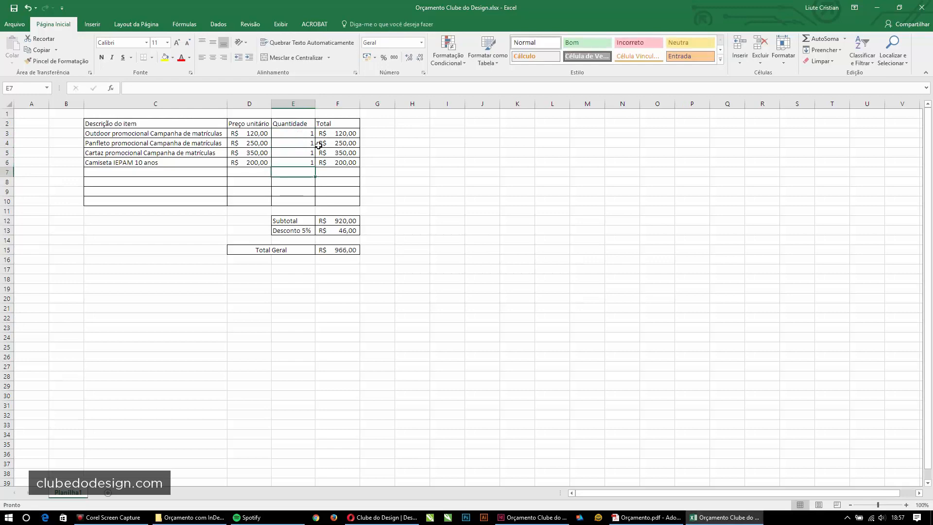
pyautogui.click(921, 7)
pyautogui.click(417, 273)
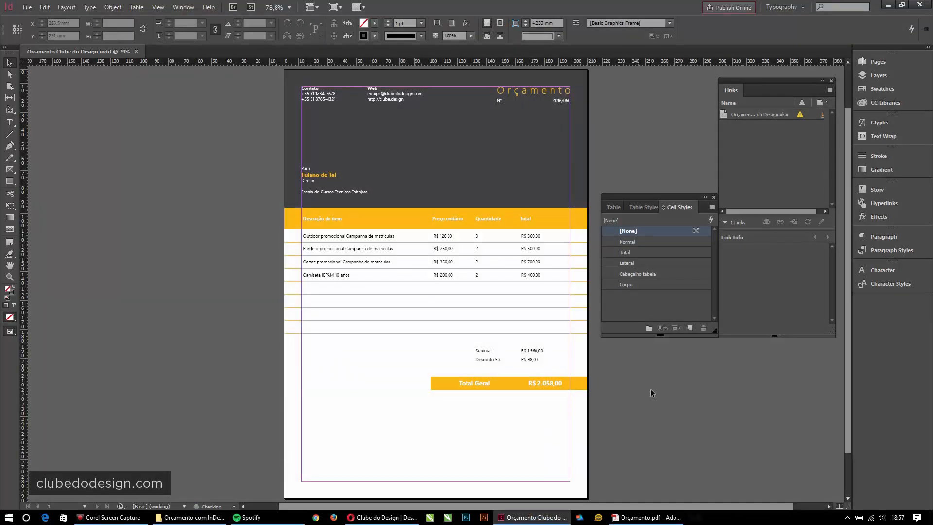
pyautogui.click(471, 263)
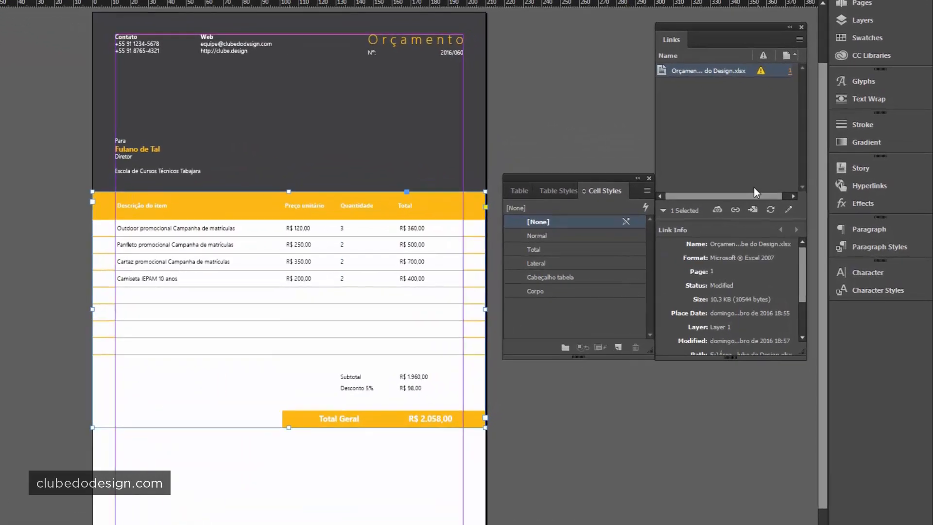
# - Update the linked table from the modified spreadsheet, accepting the loss of local edits
pyautogui.click(770, 210)
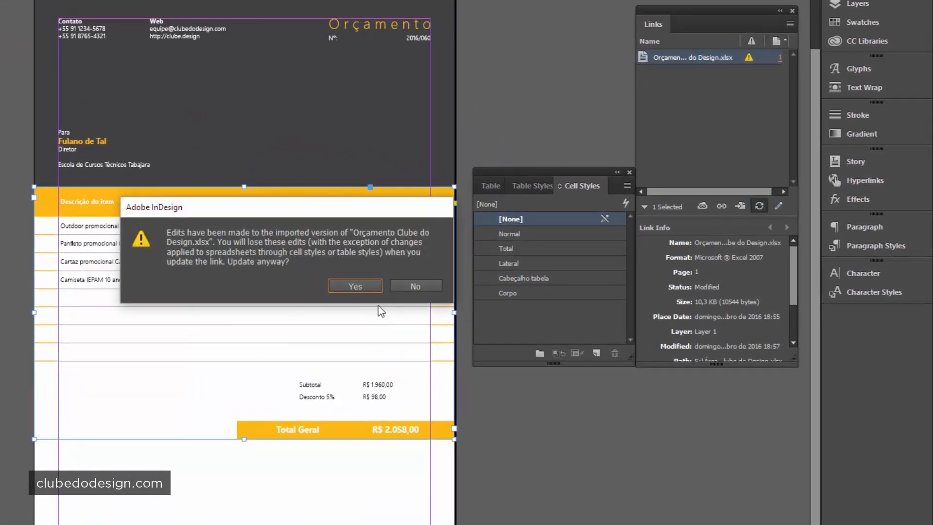
pyautogui.click(369, 287)
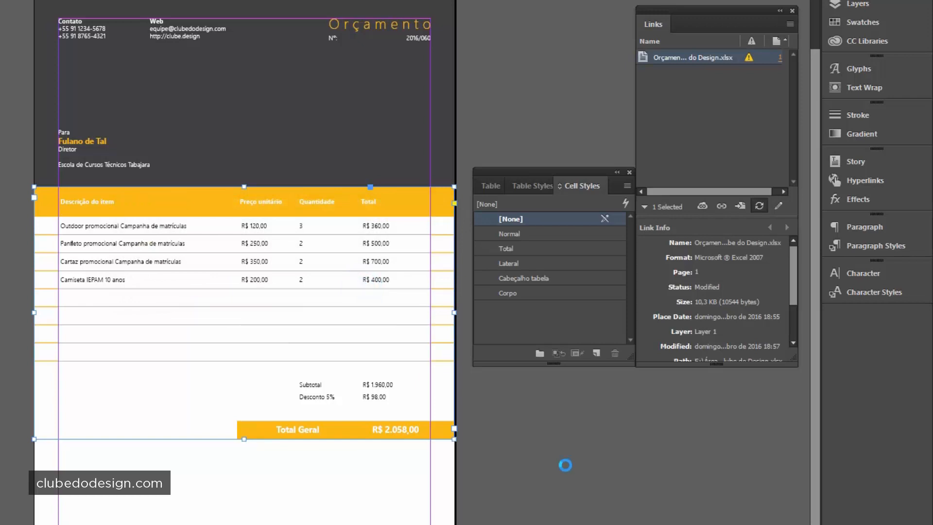
pyautogui.click(564, 464)
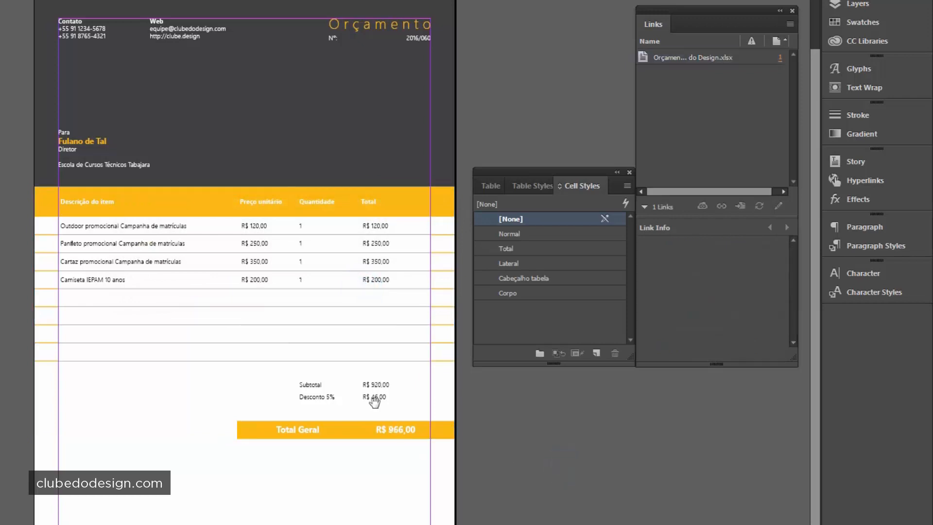
# - Zoom in to check the updated totals, then preview the whole page without guides
pyautogui.moveTo(372, 400); pyautogui.dragTo(306, 358)
pyautogui.moveTo(1, 106); pyautogui.dragTo(283, 448)
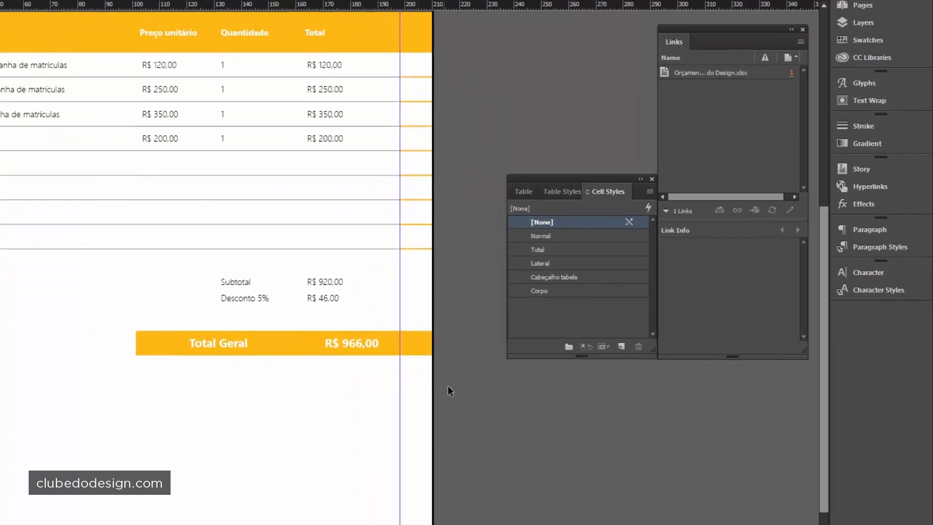
pyautogui.click(450, 399)
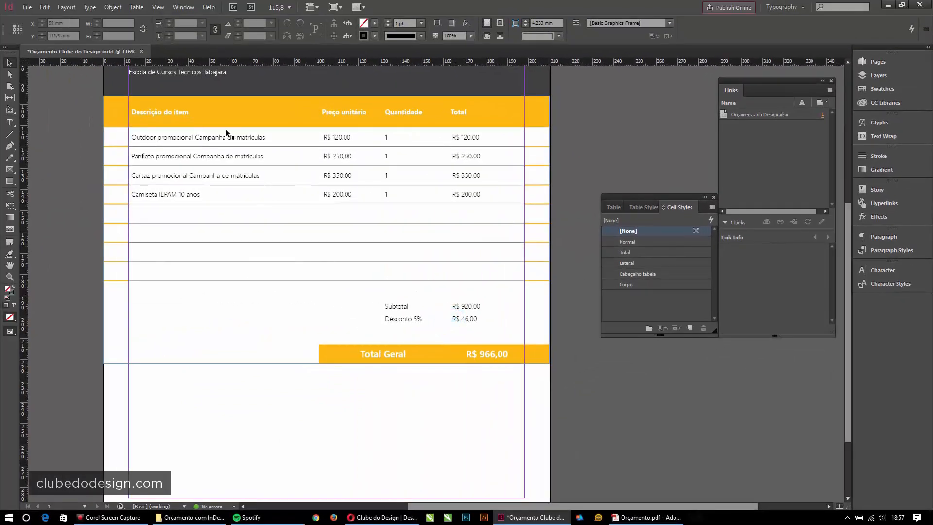
pyautogui.click(194, 277)
pyautogui.hotkey('ctrl', '0')
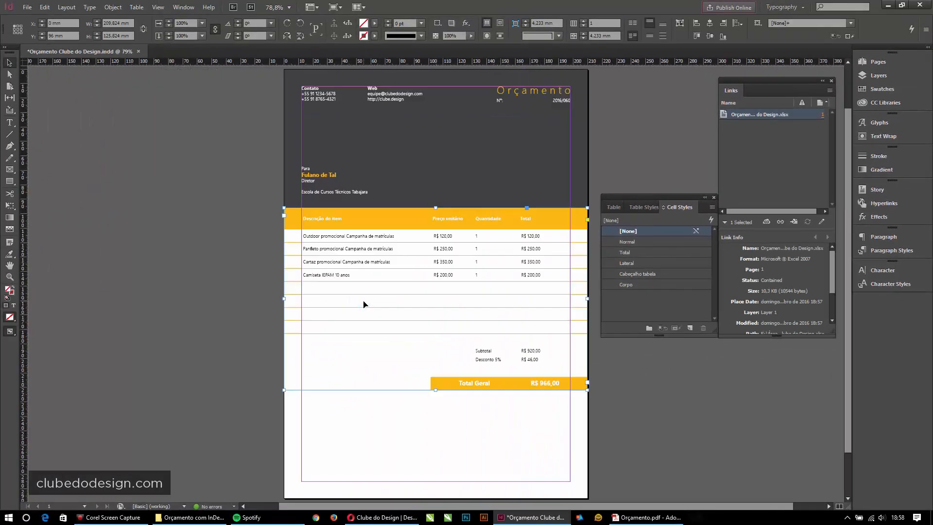
pyautogui.click(669, 437)
pyautogui.moveTo(669, 438); pyautogui.dragTo(555, 394)
pyautogui.press('w')
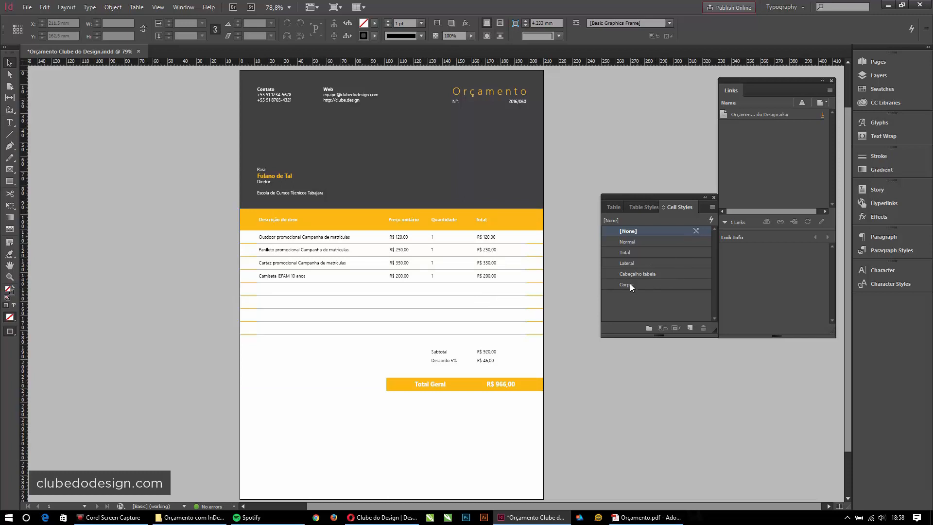
pyautogui.click(324, 274)
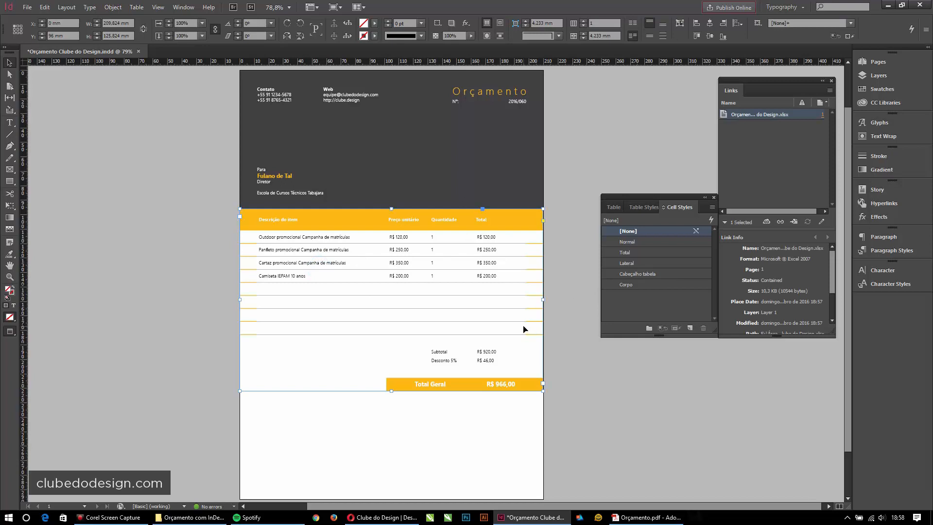
# - Right-align the values in the Total column
pyautogui.doubleClick(496, 276)
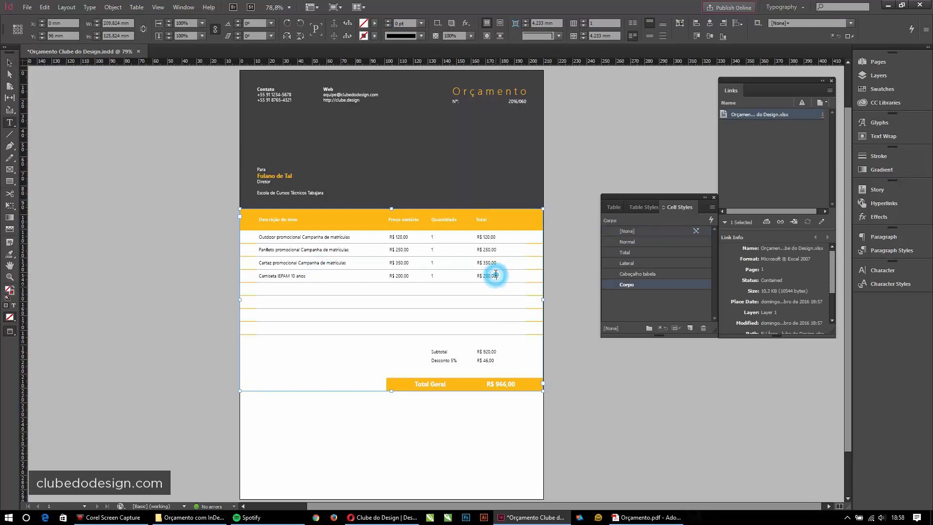
pyautogui.moveTo(498, 240); pyautogui.dragTo(524, 246)
pyautogui.click(511, 242)
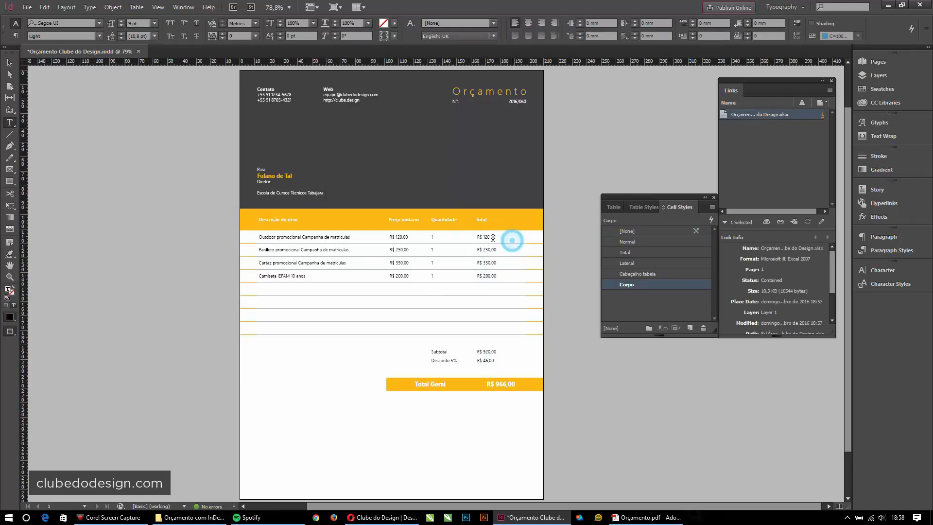
pyautogui.click(484, 211)
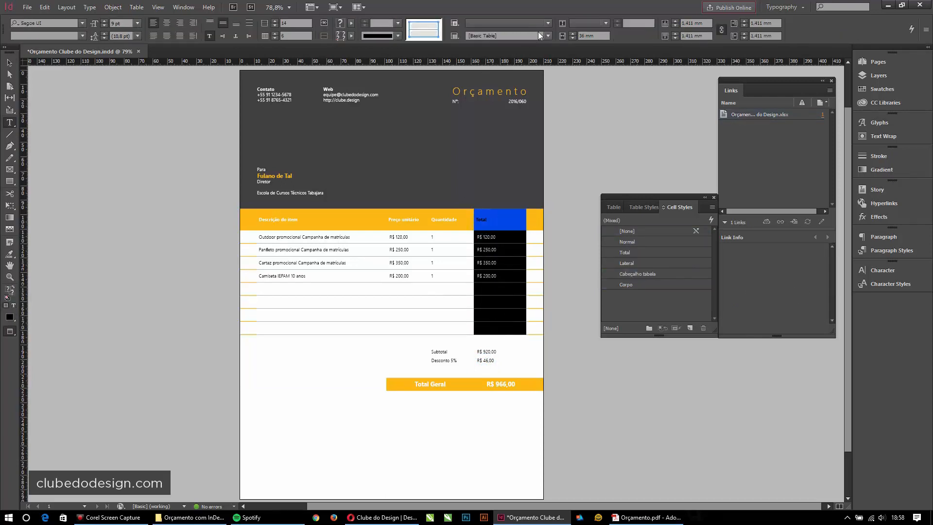
pyautogui.click(179, 24)
pyautogui.click(503, 262)
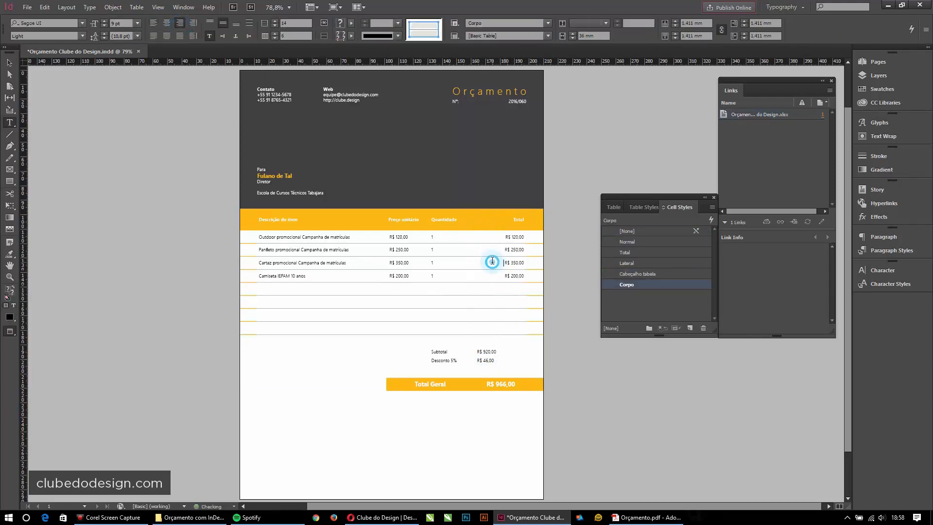
# - Centre the Preço unitário and Quantidade header cells
pyautogui.moveTo(282, 219); pyautogui.dragTo(398, 221)
pyautogui.click(448, 218)
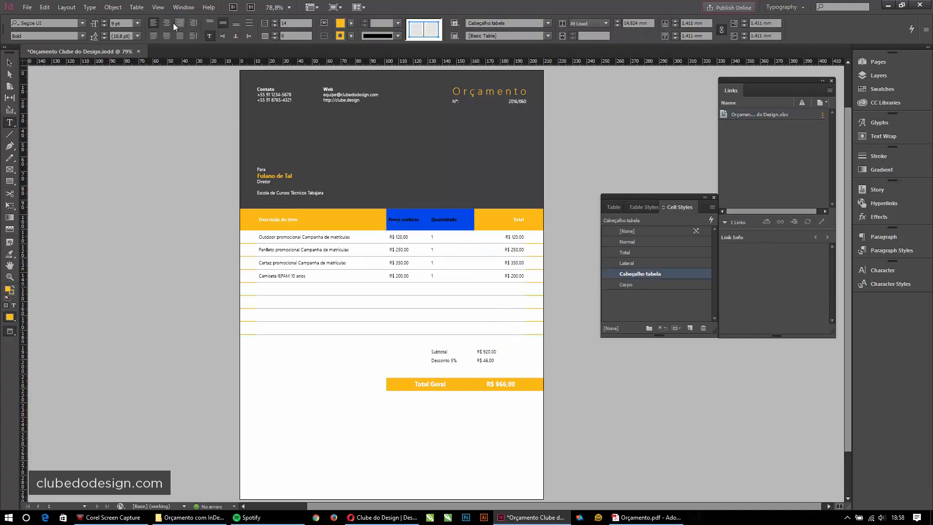
pyautogui.click(166, 23)
pyautogui.click(491, 280)
# - Resize the row border between the Subtotal and Desconto rows
pyautogui.click(396, 236)
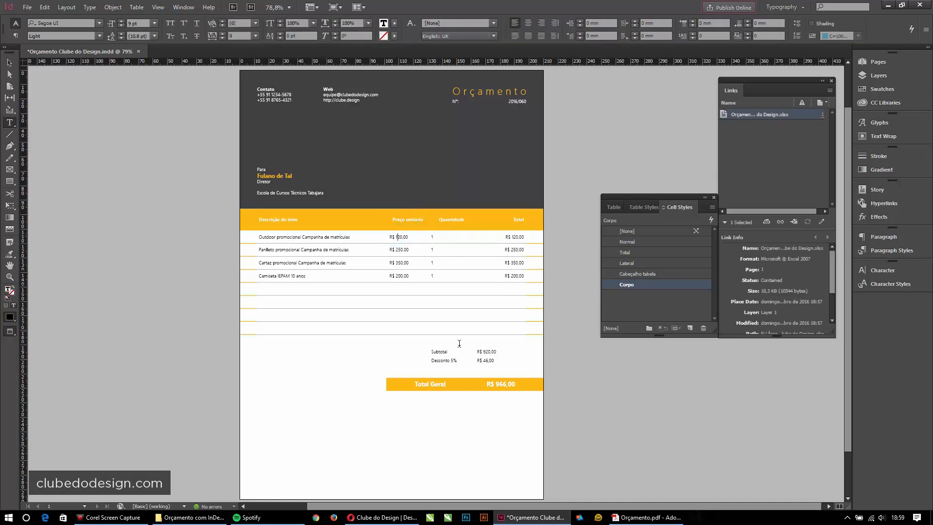
pyautogui.click(442, 386)
pyautogui.moveTo(415, 386); pyautogui.dragTo(467, 386)
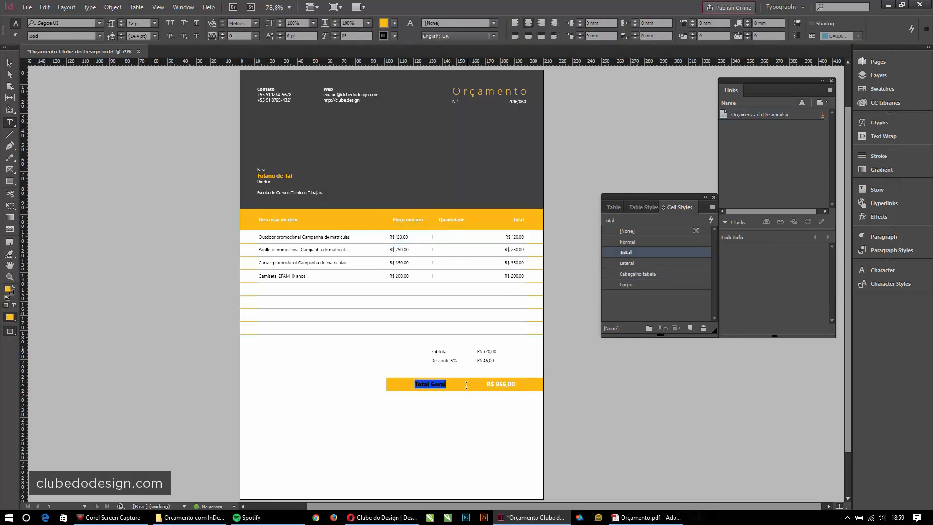
pyautogui.click(425, 385)
pyautogui.moveTo(402, 385); pyautogui.dragTo(461, 382)
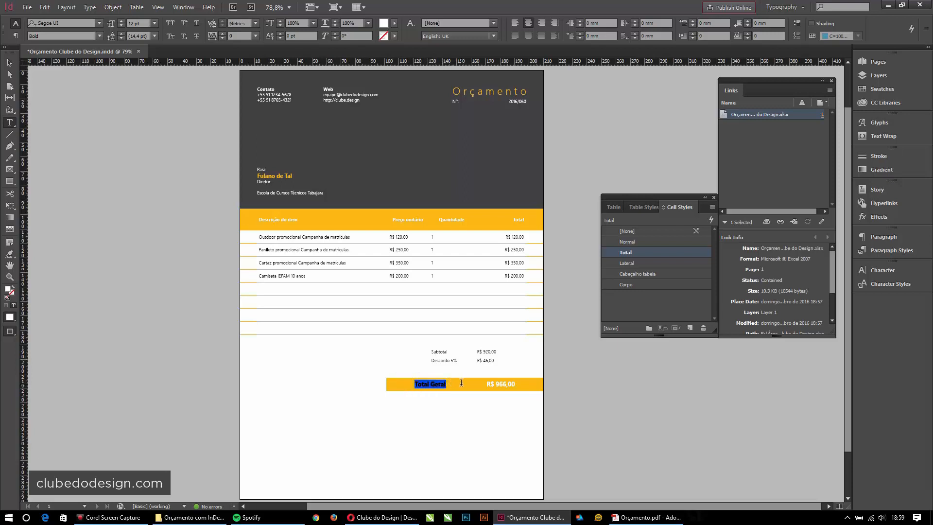
pyautogui.click(462, 384)
pyautogui.click(492, 381)
pyautogui.click(510, 383)
pyautogui.click(530, 383)
pyautogui.click(503, 392)
pyautogui.click(462, 348)
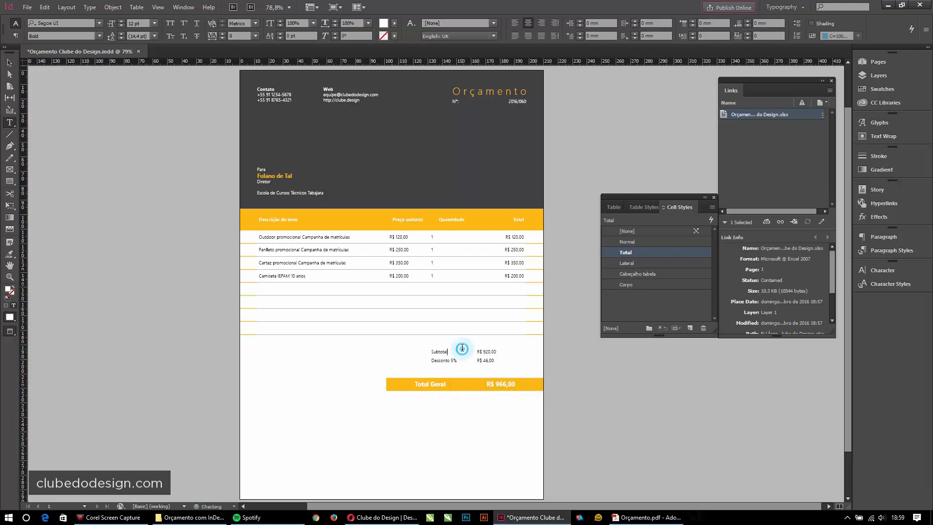
pyautogui.click(523, 382)
pyautogui.click(471, 355)
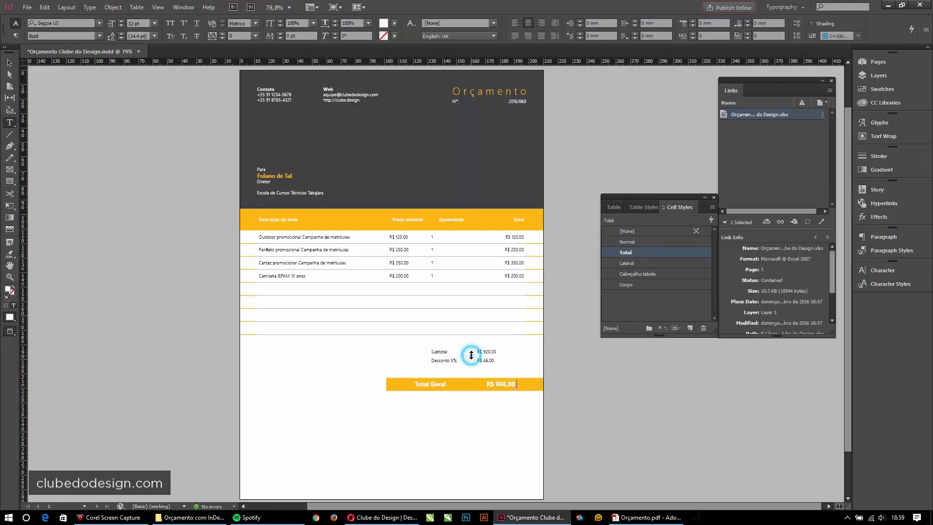
pyautogui.moveTo(470, 355); pyautogui.dragTo(485, 360)
# - Right-align the Subtotal and Desconto 5% values
pyautogui.click(503, 388)
pyautogui.click(488, 353)
pyautogui.click(179, 23)
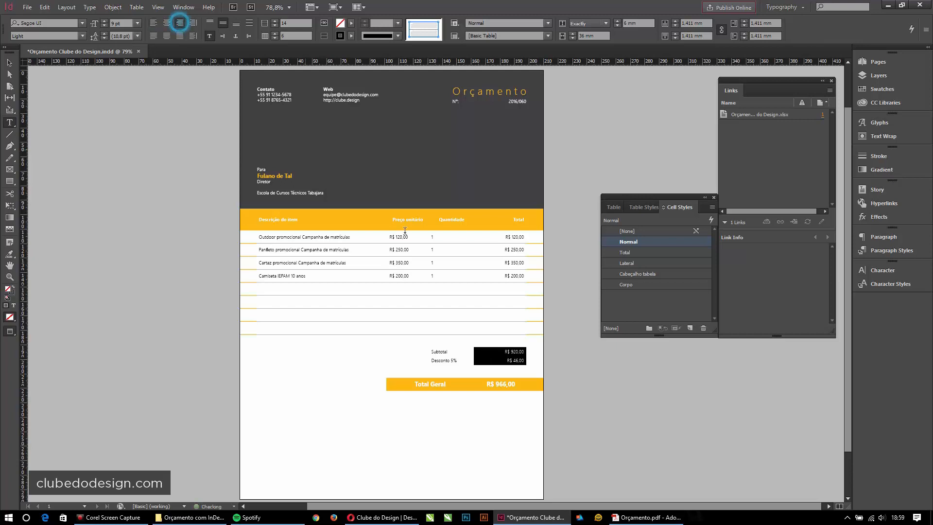
# - Centre the four Quantidade values in the table body
pyautogui.click(504, 410)
pyautogui.click(416, 212)
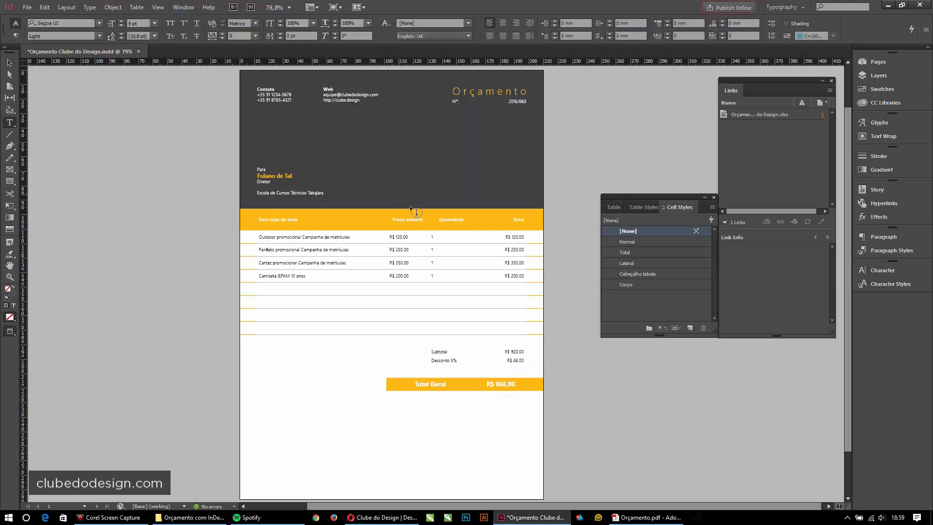
pyautogui.moveTo(435, 235); pyautogui.dragTo(452, 276)
pyautogui.click(166, 24)
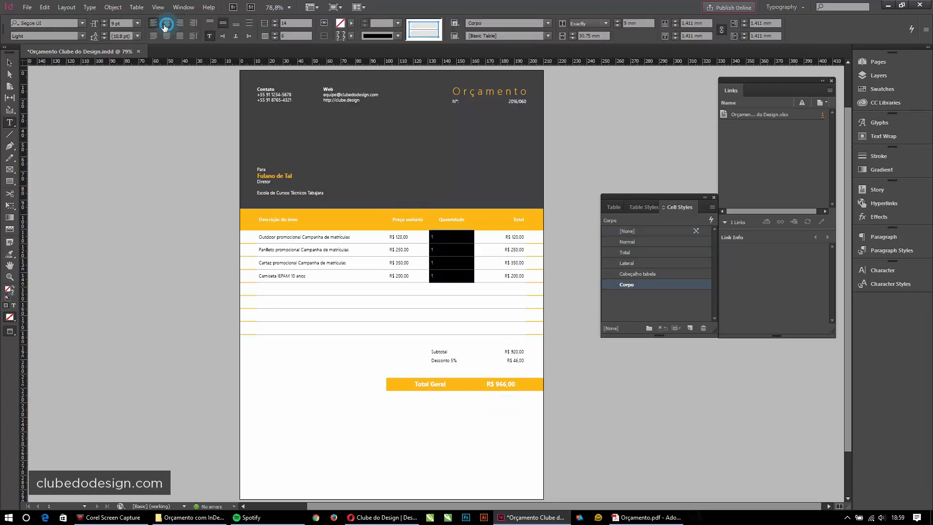
pyautogui.click(10, 63)
pyautogui.click(98, 110)
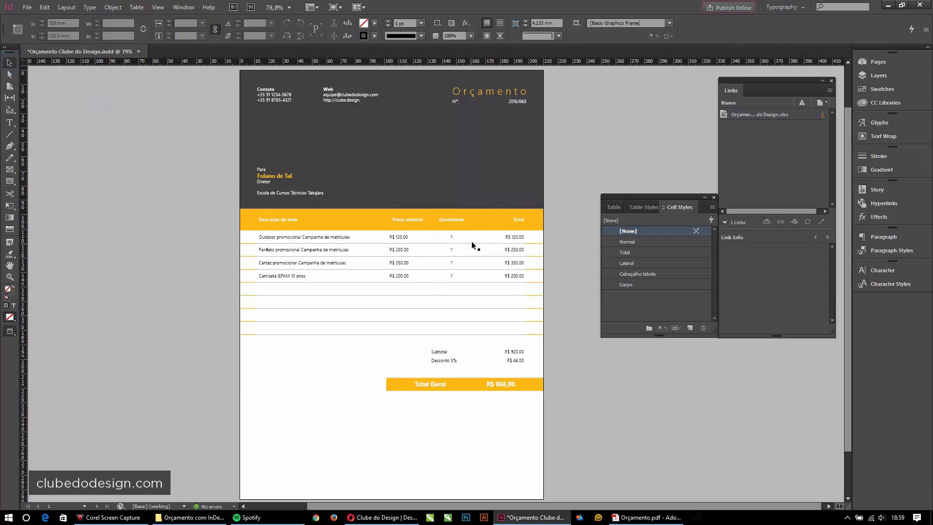
pyautogui.moveTo(507, 387); pyautogui.dragTo(512, 335)
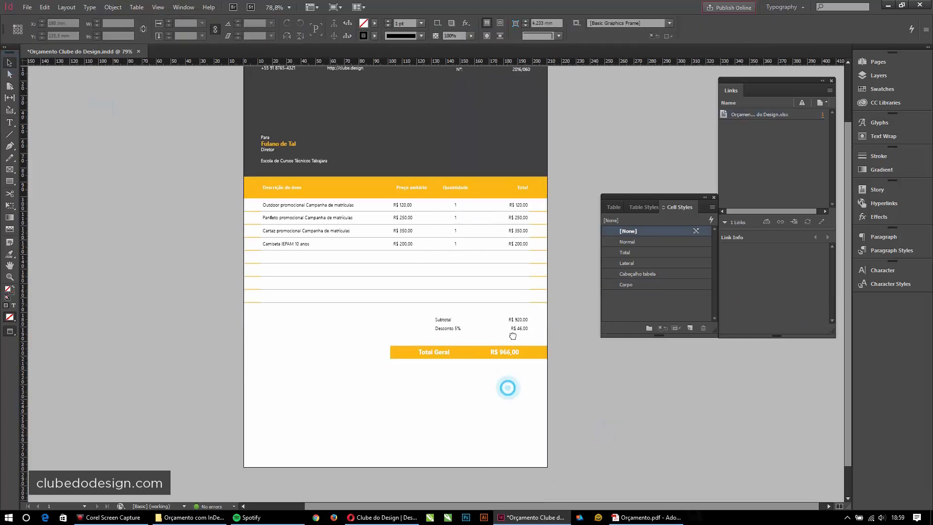
# - Open the older Orçamento.indd and select its payment text, signature and logo together
pyautogui.click(28, 7)
pyautogui.moveTo(52, 50)
pyautogui.click(227, 50)
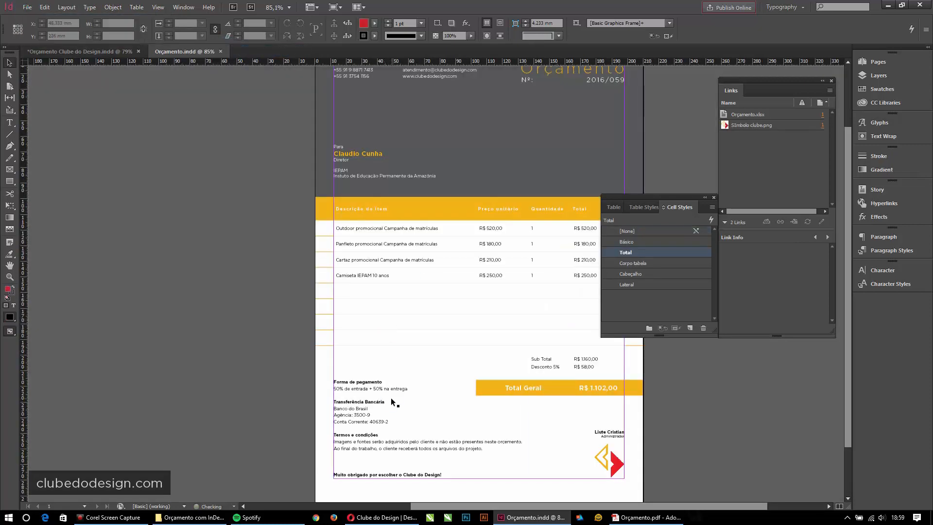
pyautogui.click(390, 397)
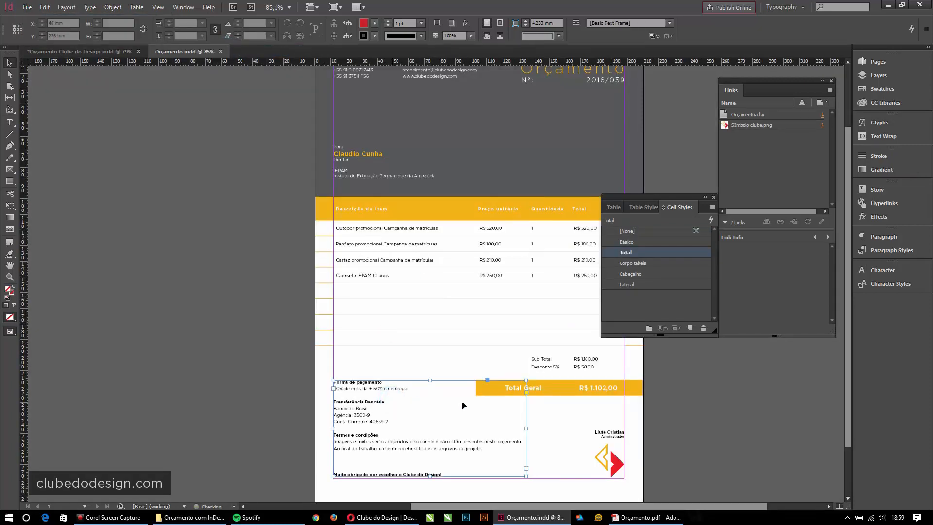
pyautogui.moveTo(674, 477); pyautogui.dragTo(415, 410)
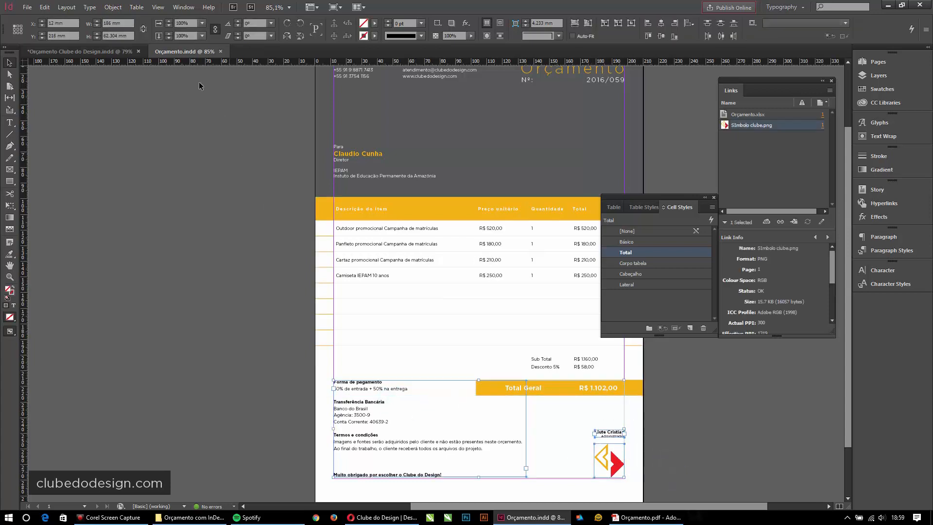
# - Paste the payment block into the working quote and move it to the left margin
pyautogui.click(92, 51)
pyautogui.hotkey('ctrl', 'v')
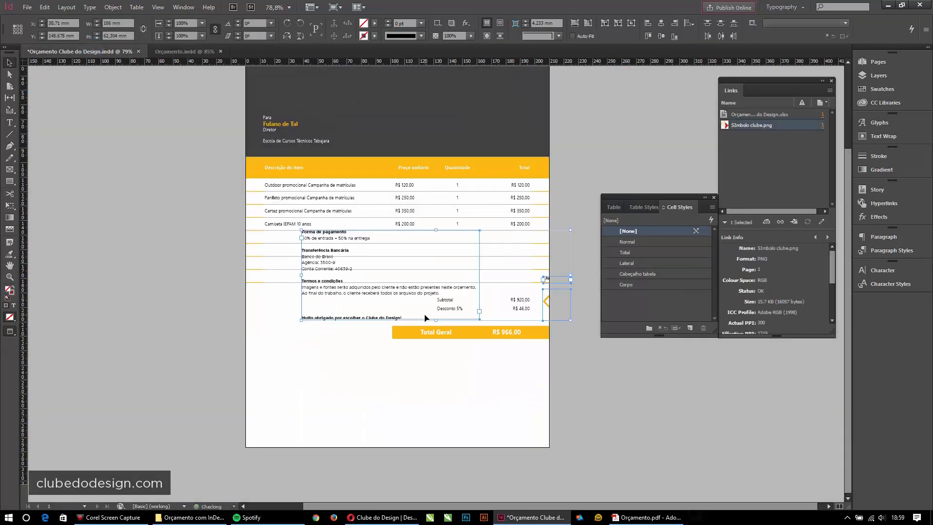
pyautogui.press('Delete')
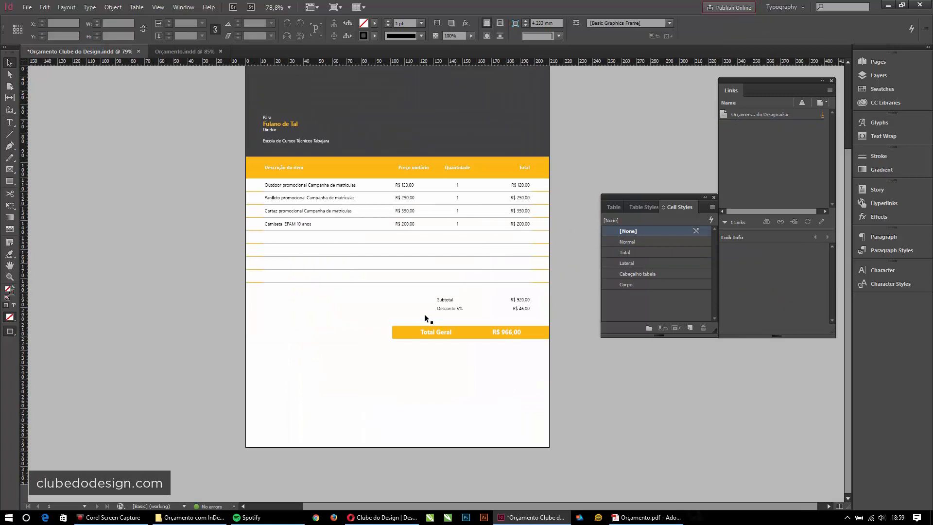
pyautogui.hotkey('ctrl', 'v')
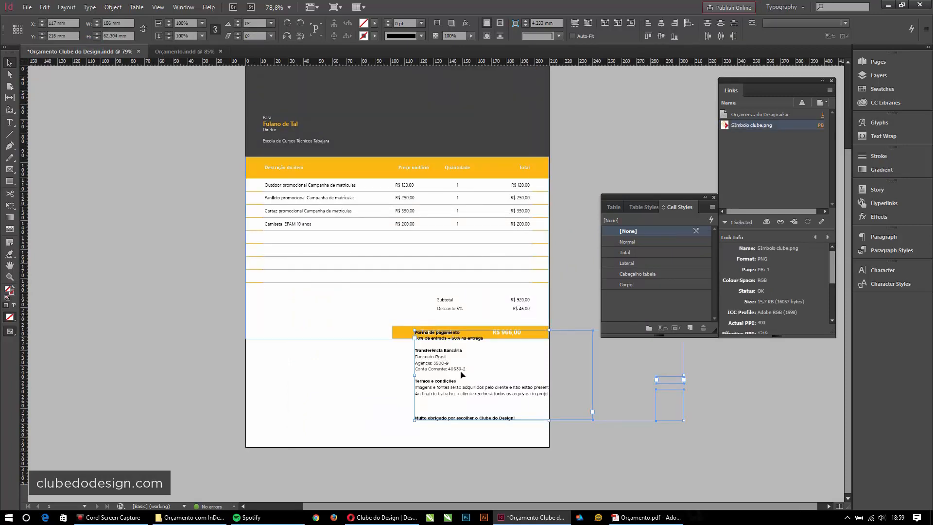
pyautogui.press('w')
pyautogui.moveTo(457, 380); pyautogui.dragTo(312, 394)
pyautogui.click(213, 323)
# - Zoom in on the placed payment block, then preview the full page without guides
pyautogui.moveTo(506, 414); pyautogui.dragTo(498, 413)
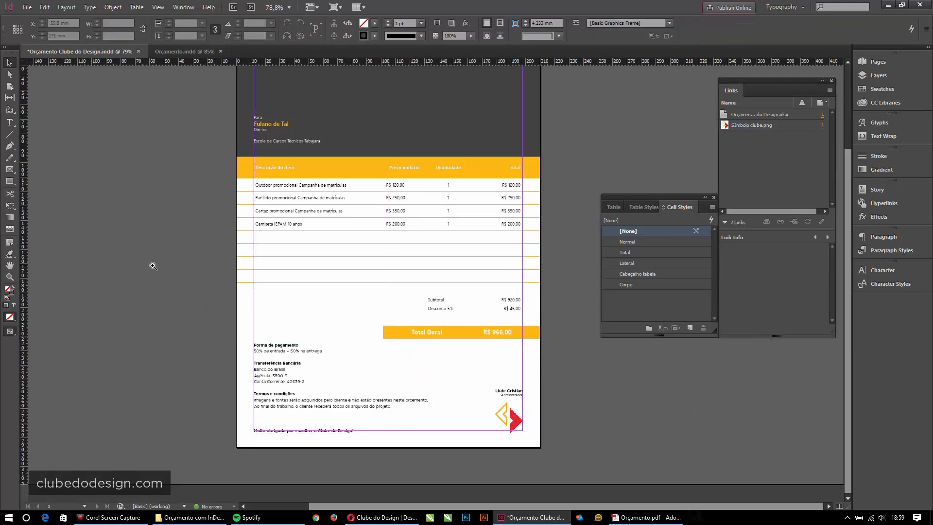
pyautogui.moveTo(191, 279); pyautogui.dragTo(623, 467)
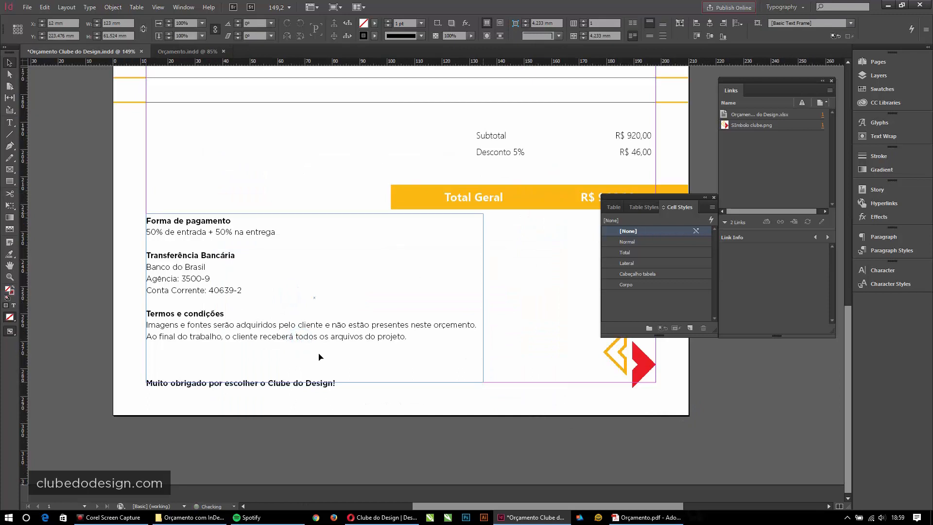
pyautogui.click(299, 339)
pyautogui.hotkey('ctrl', '0')
pyautogui.press('w')
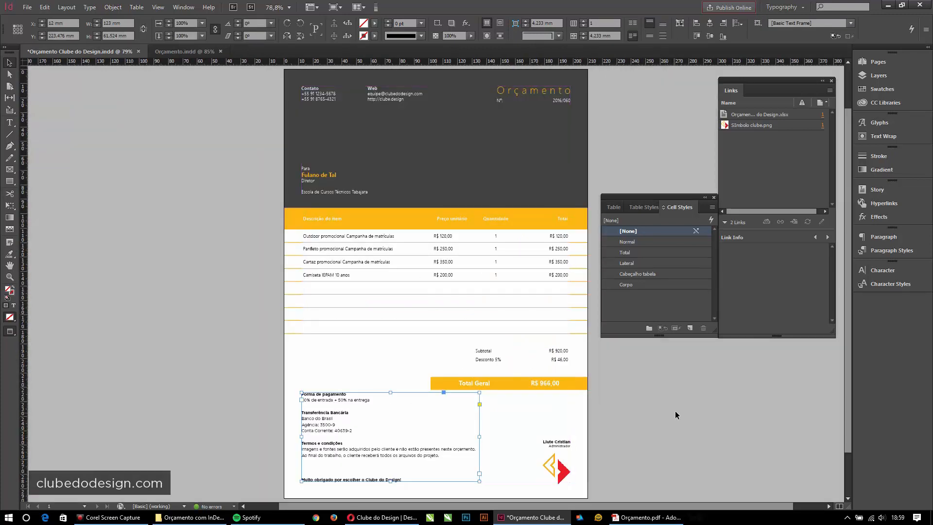
pyautogui.click(675, 410)
pyautogui.moveTo(544, 386); pyautogui.dragTo(523, 381)
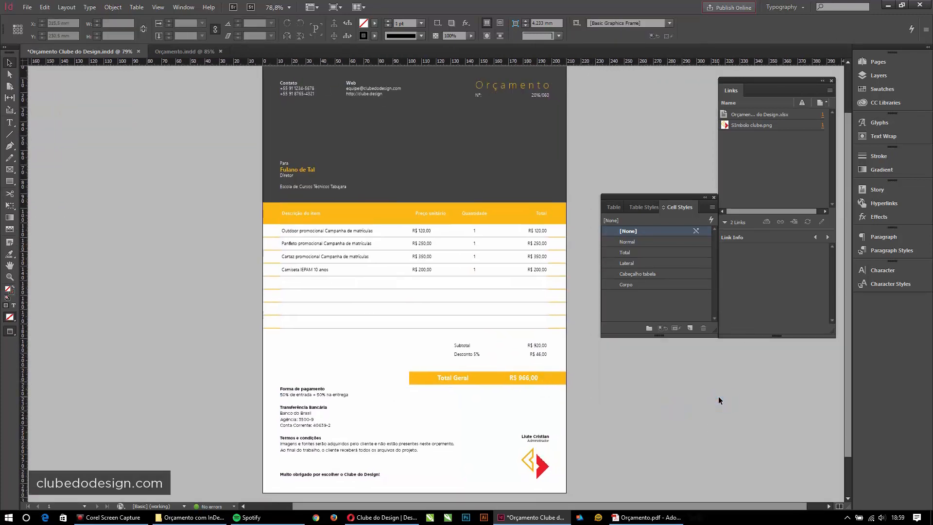